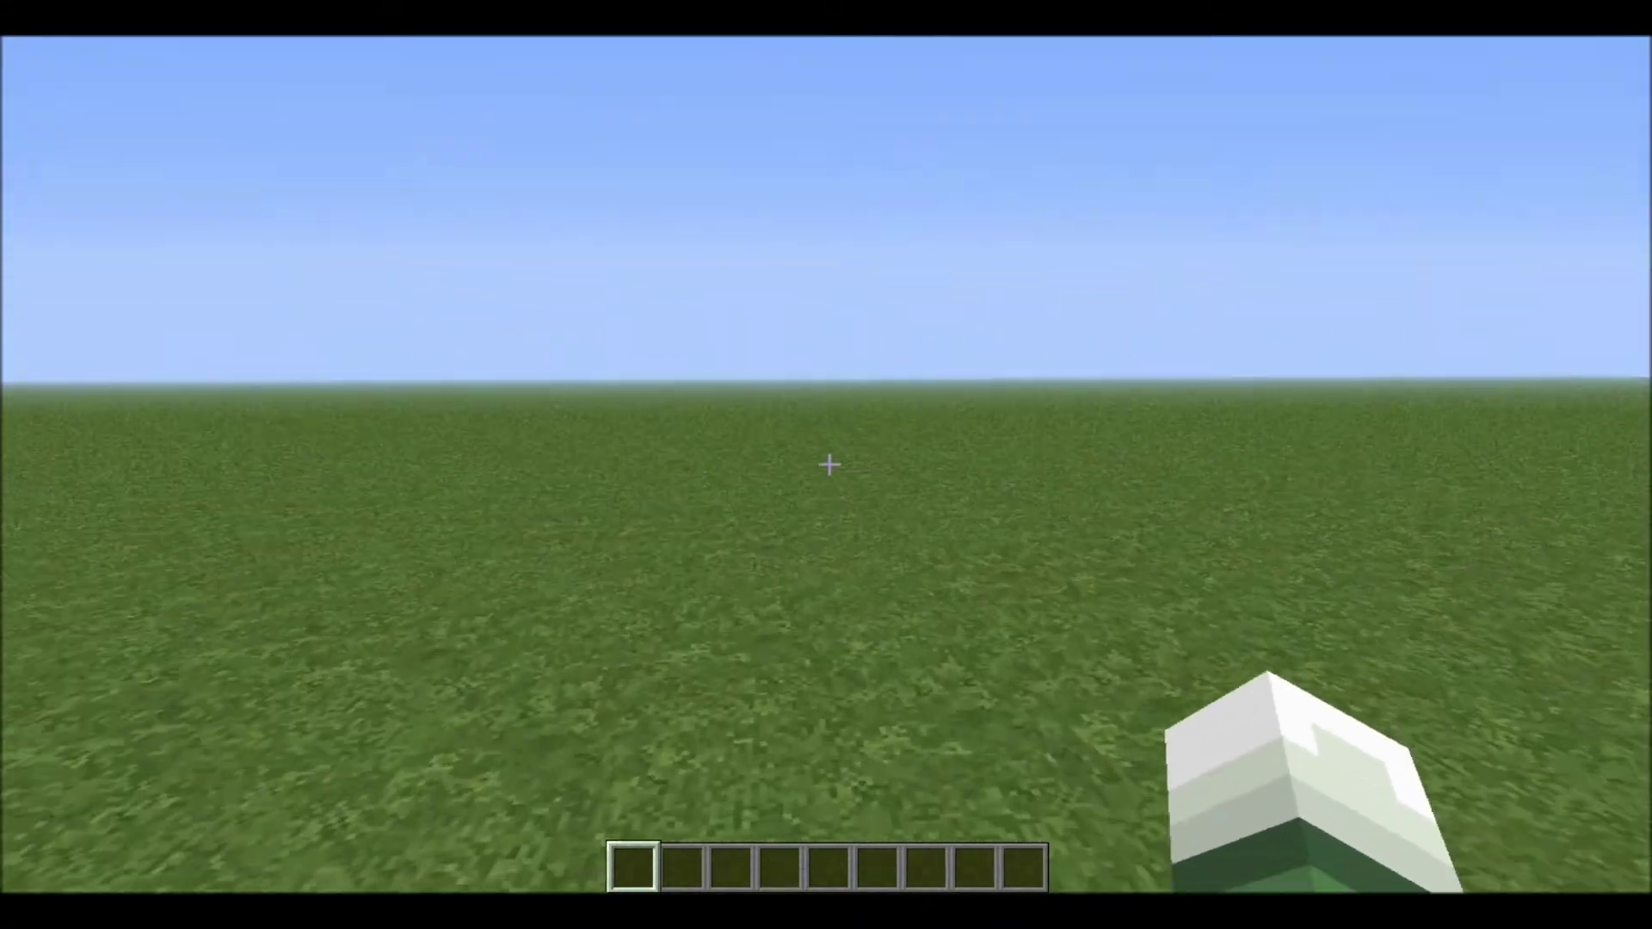
# Walk around the flat world to view the horse pen, carpets, clay row and bonus chest
pyautogui.press('w')
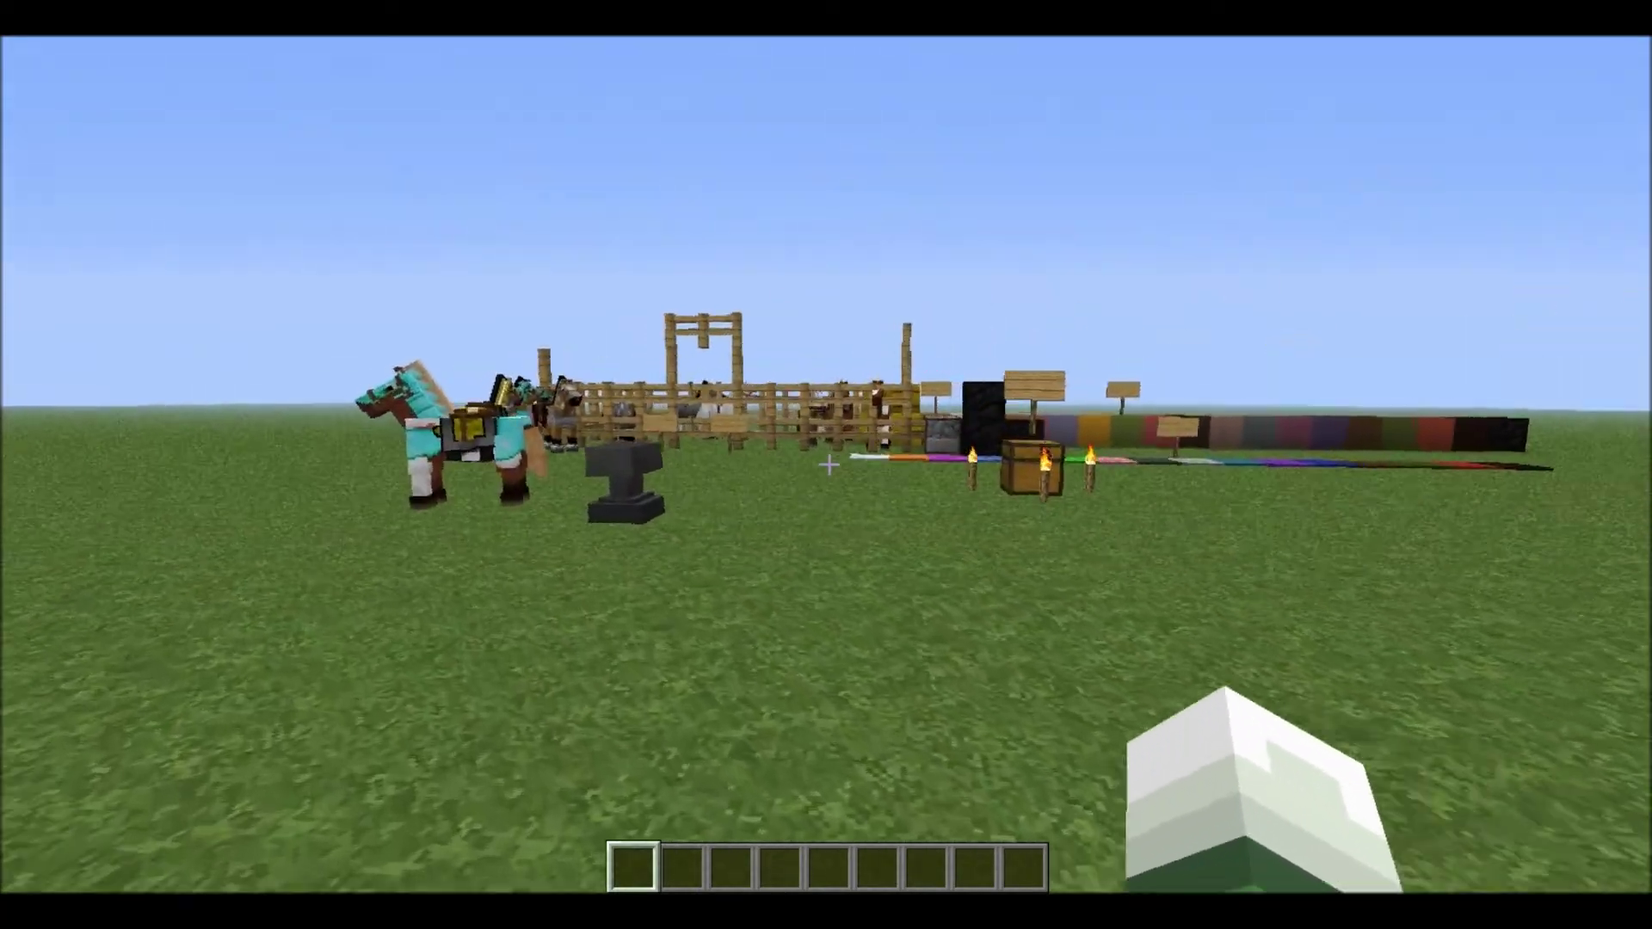
pyautogui.press('w')
pyautogui.press('space')
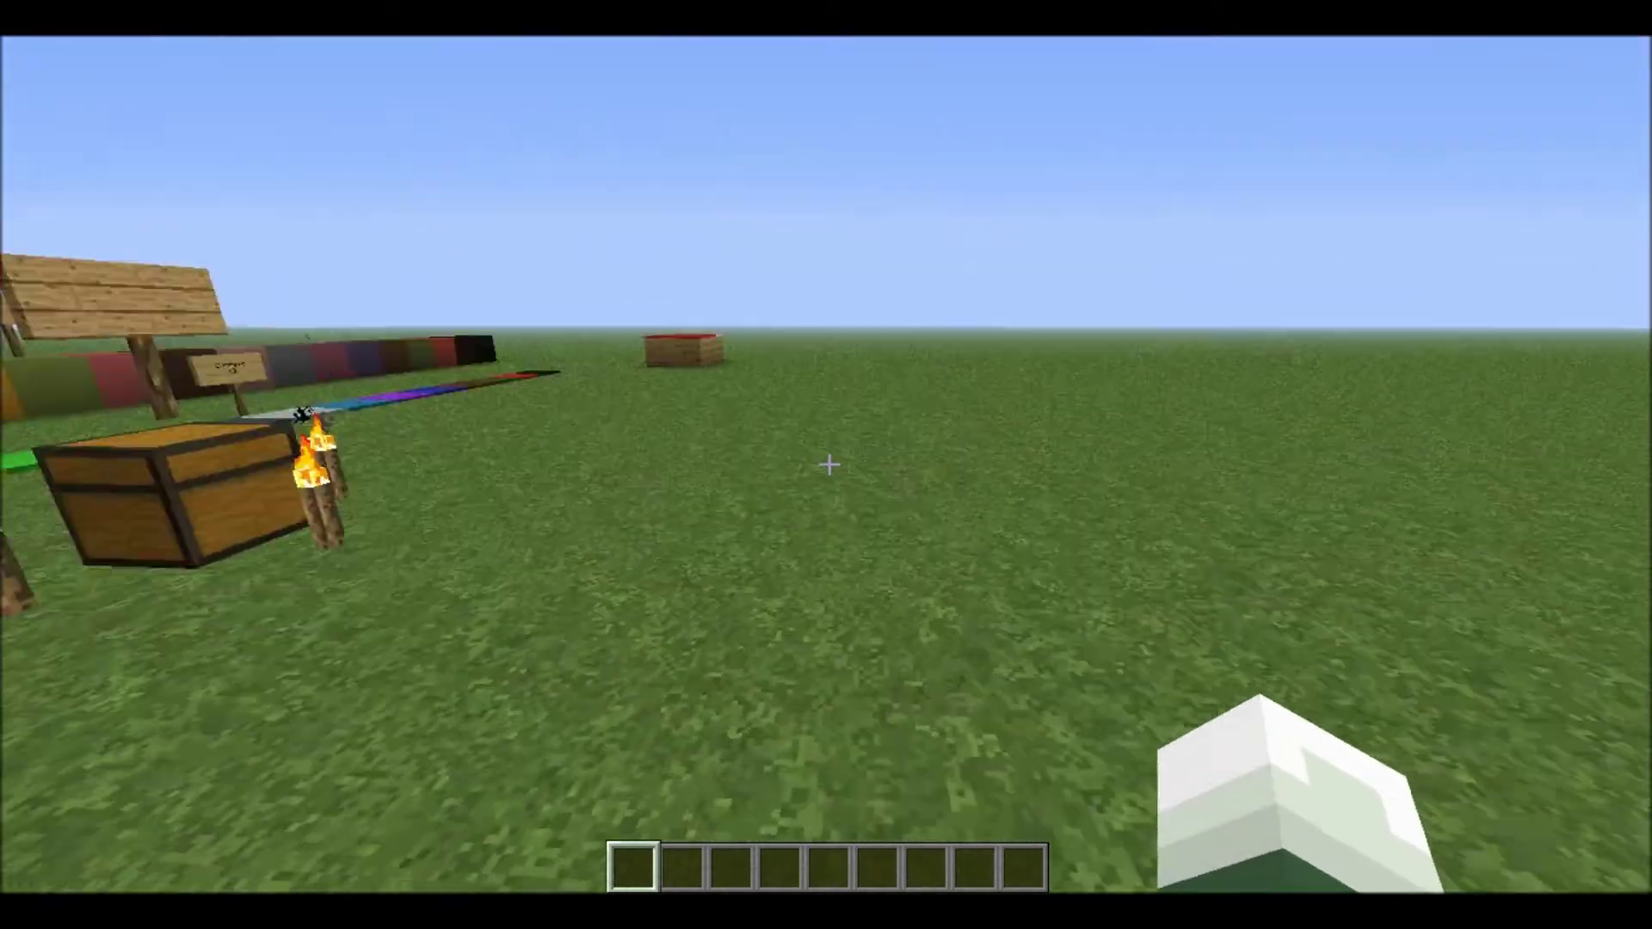
pyautogui.press('w')
pyautogui.press('w')
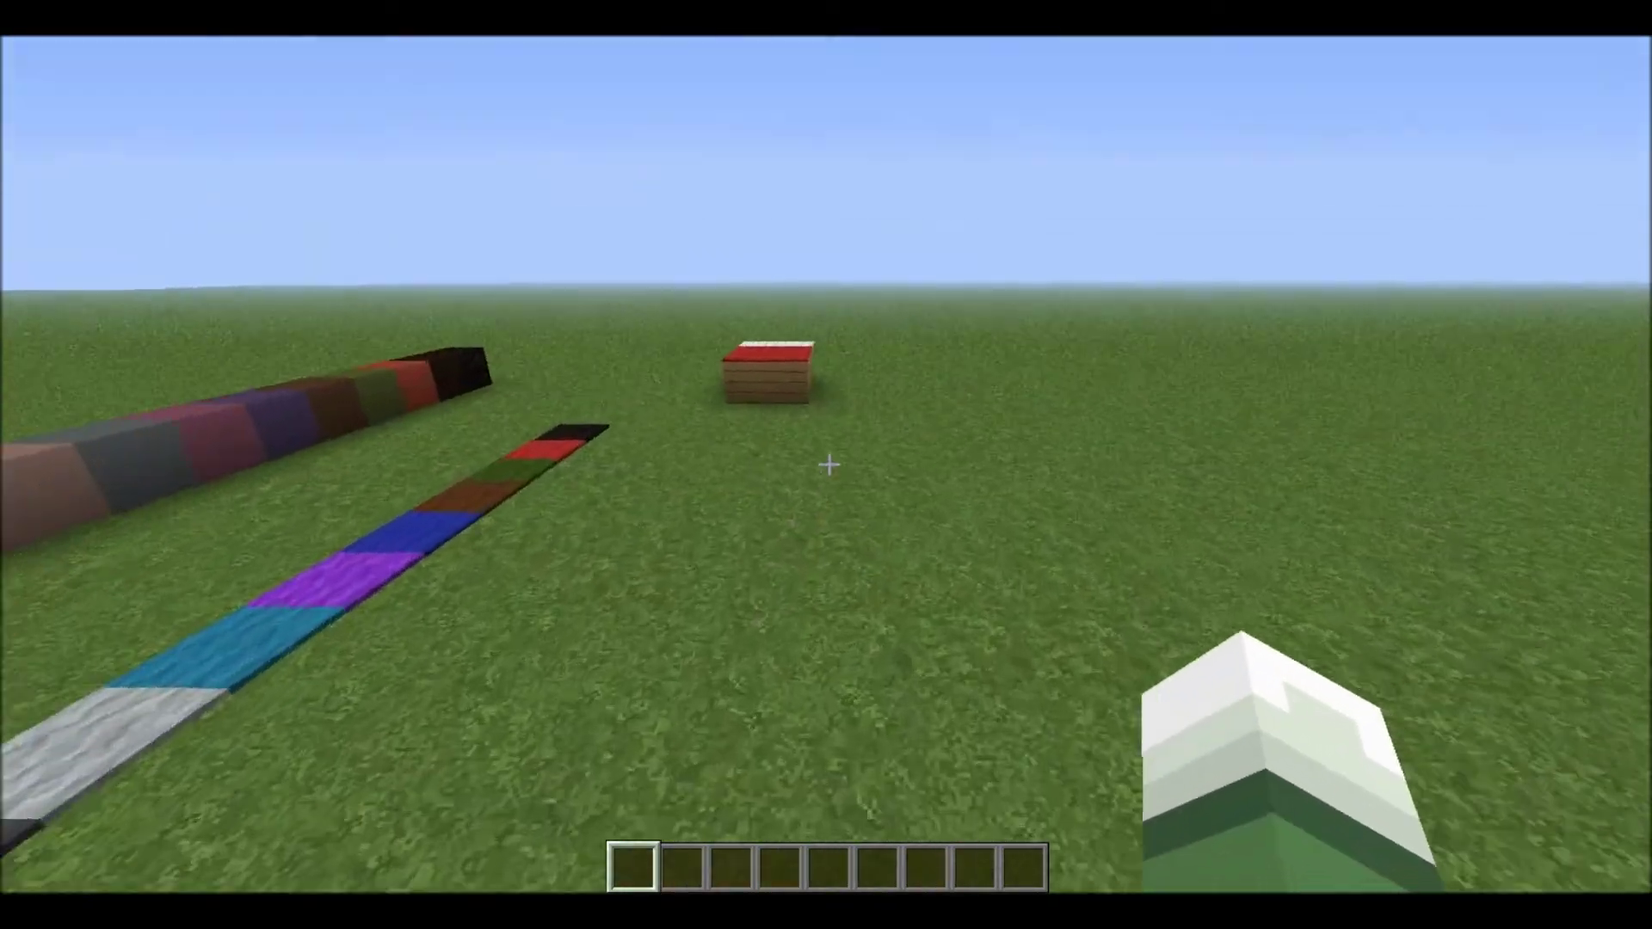
pyautogui.press('w')
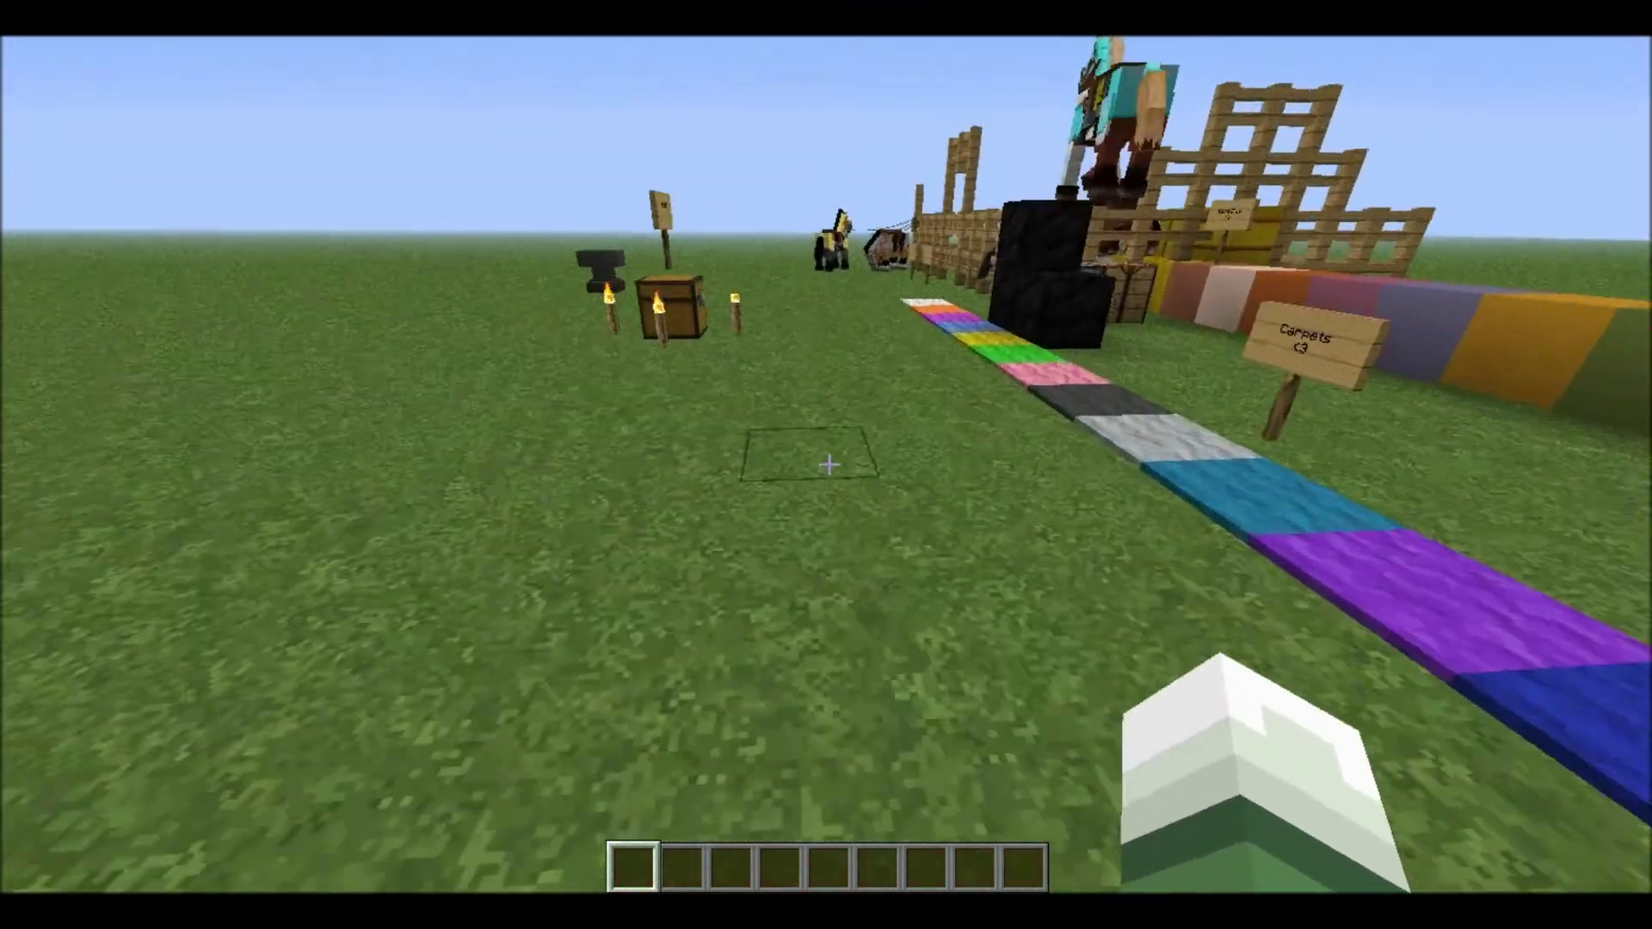
# Examine the frame rate and version in the debug overlay while moving around, and hide the overlay
pyautogui.press('F3')
pyautogui.press('w')
pyautogui.press('w')
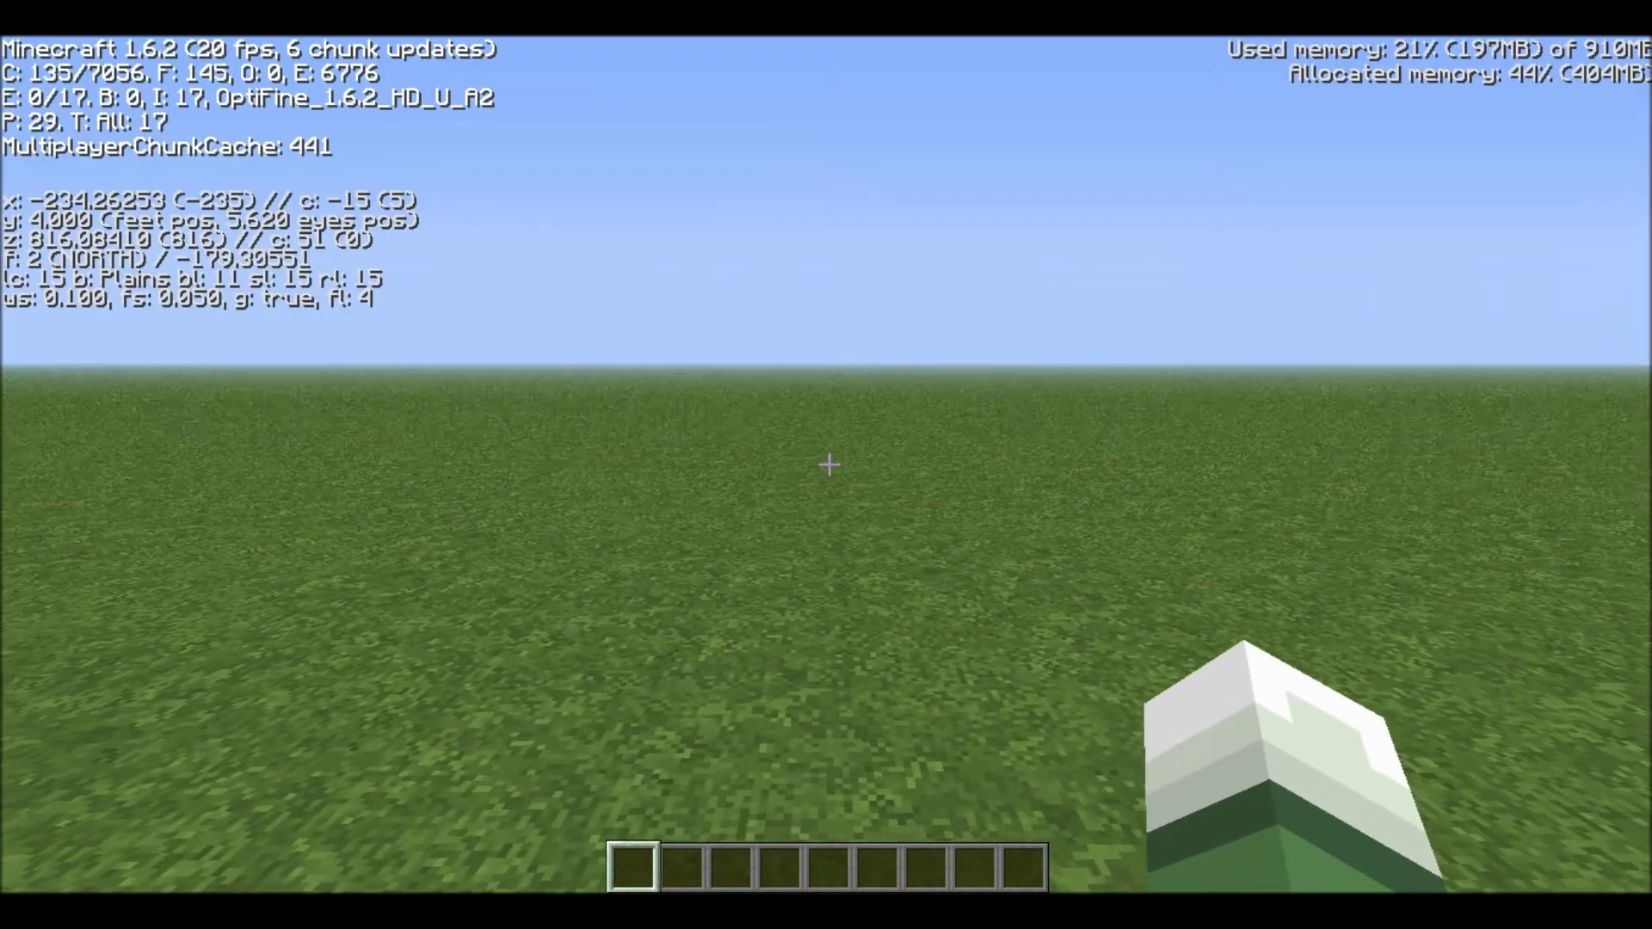
pyautogui.press('F3')
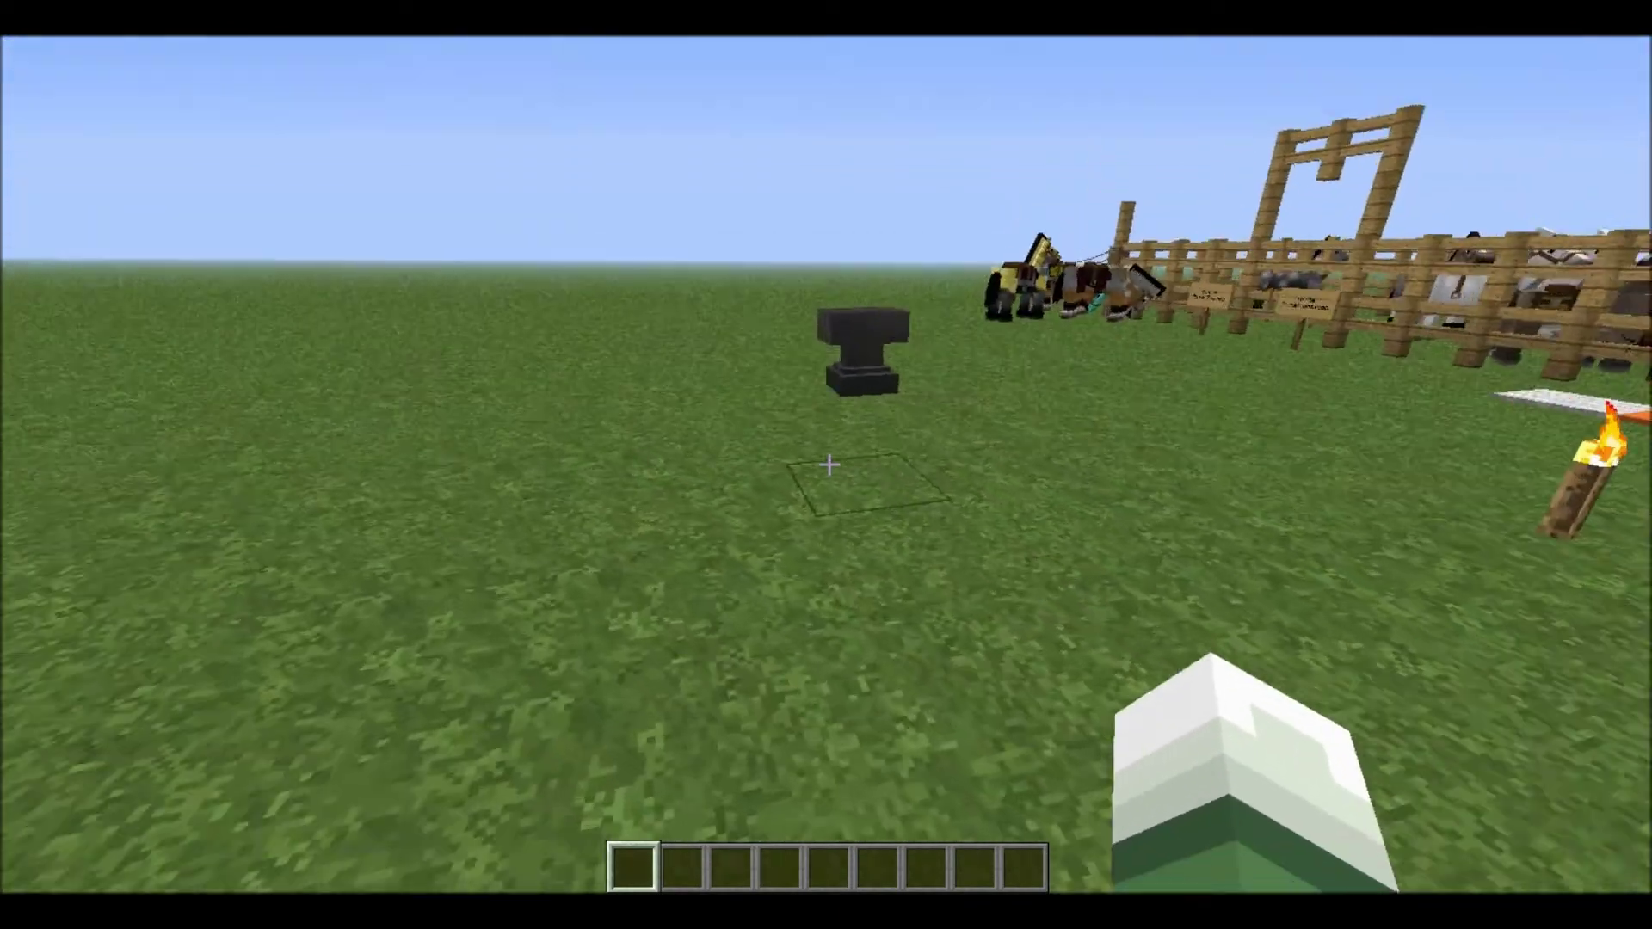
# View the character from behind in third person with a zoomed view, and return to first person
pyautogui.press('F5')
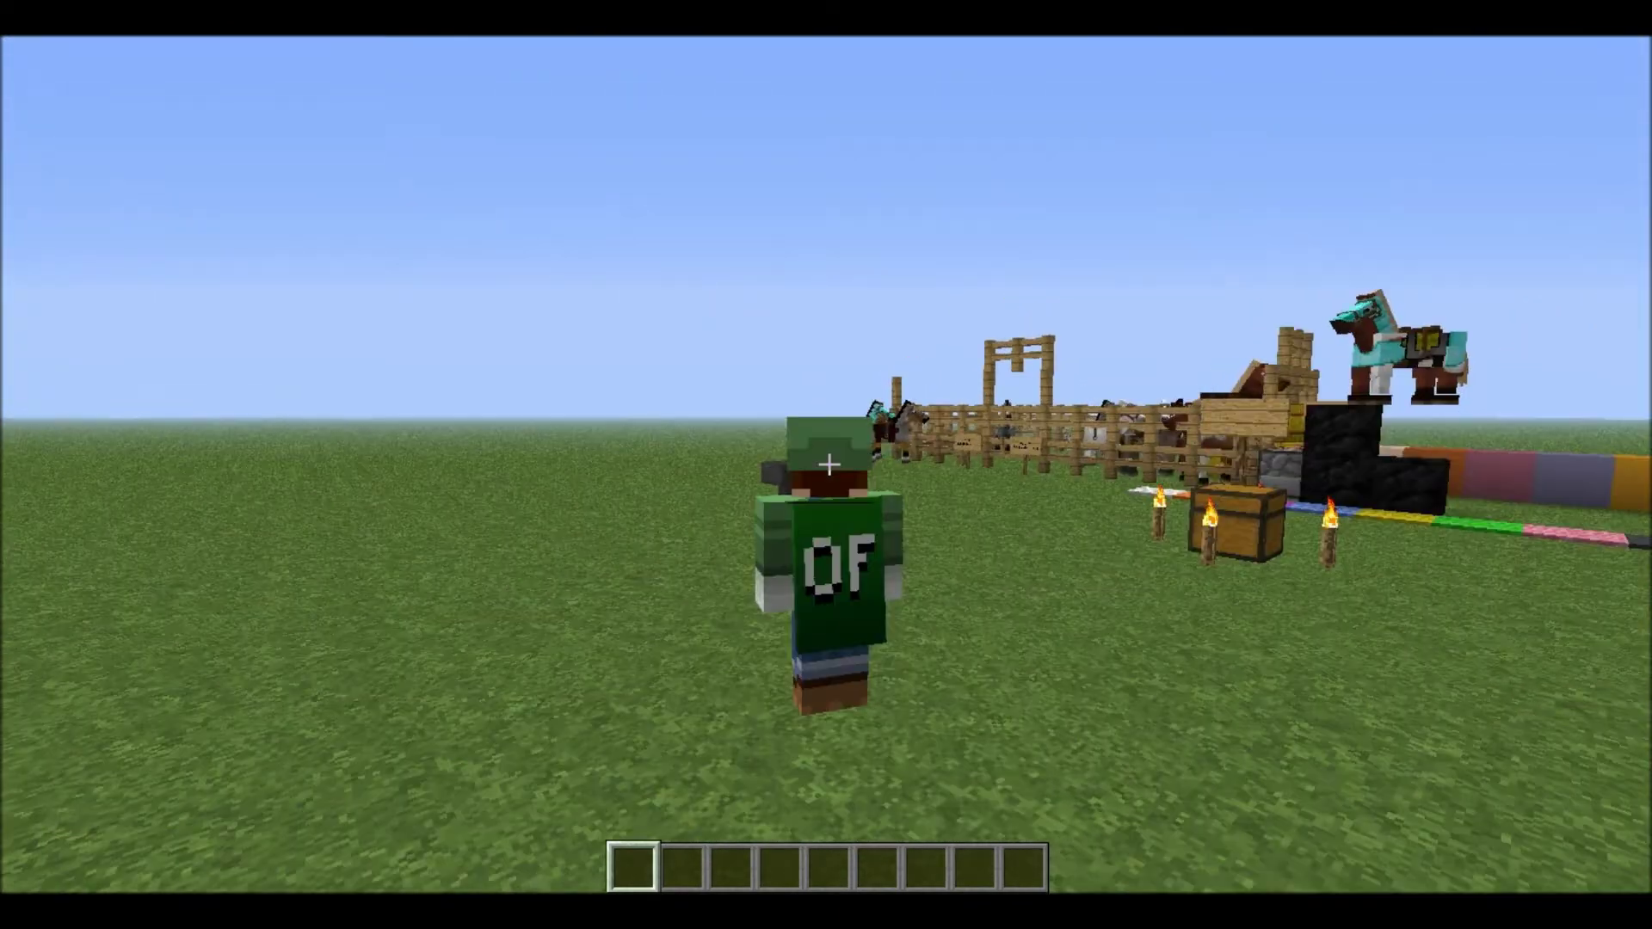
pyautogui.press('shift')
pyautogui.press('c')
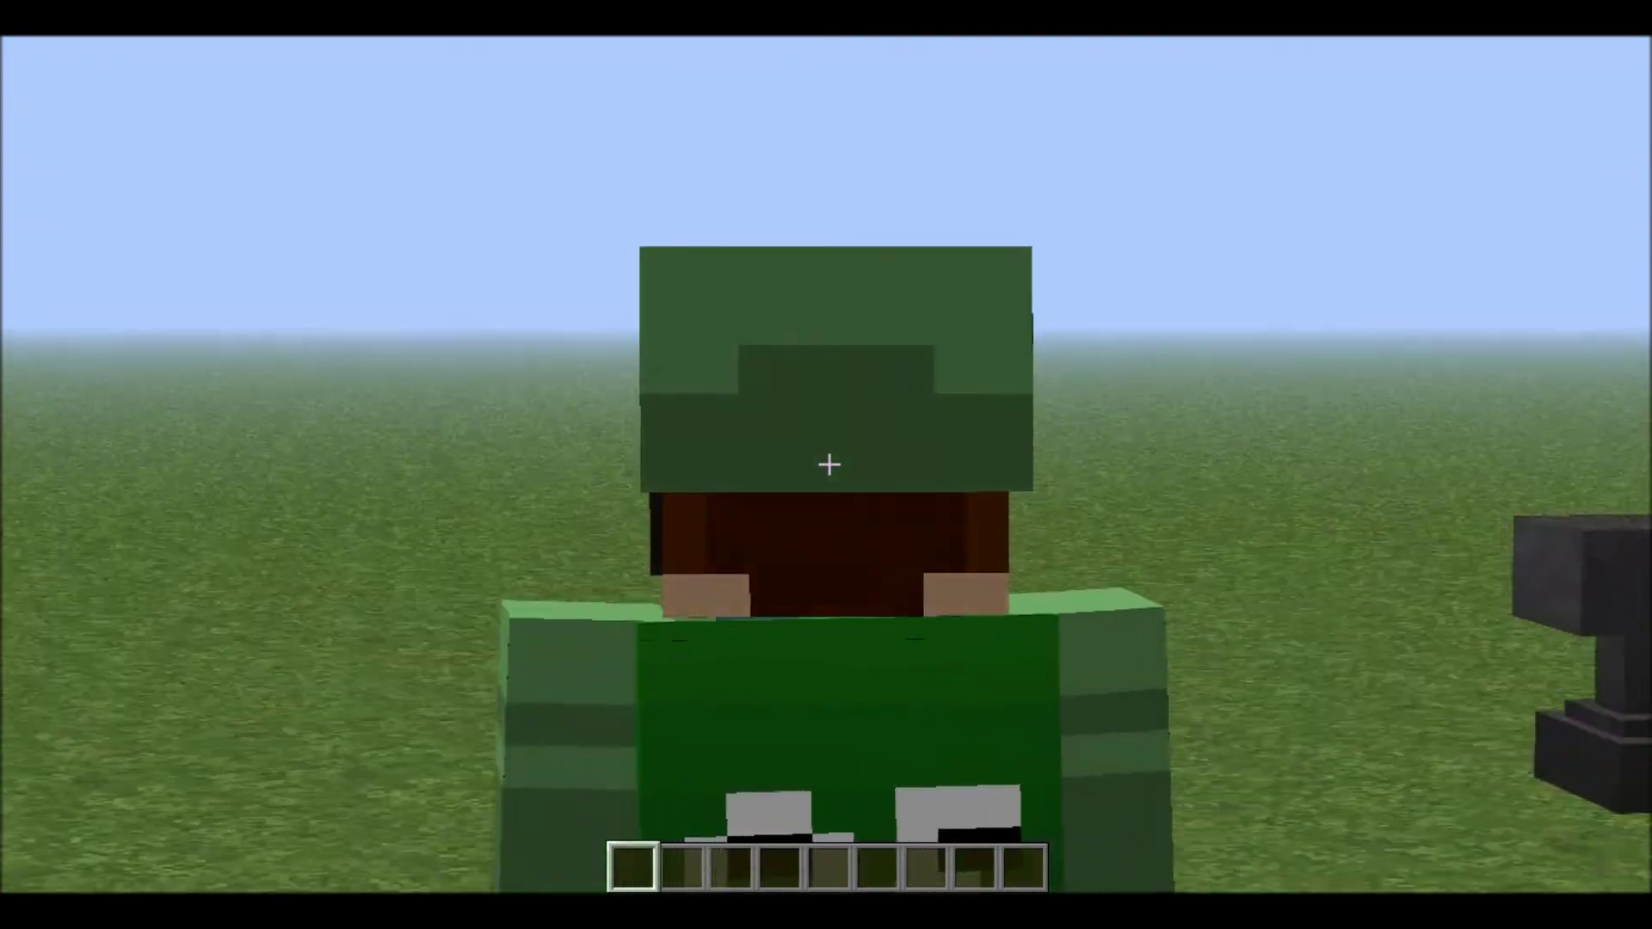
pyautogui.press('F5')
pyautogui.press('F5')
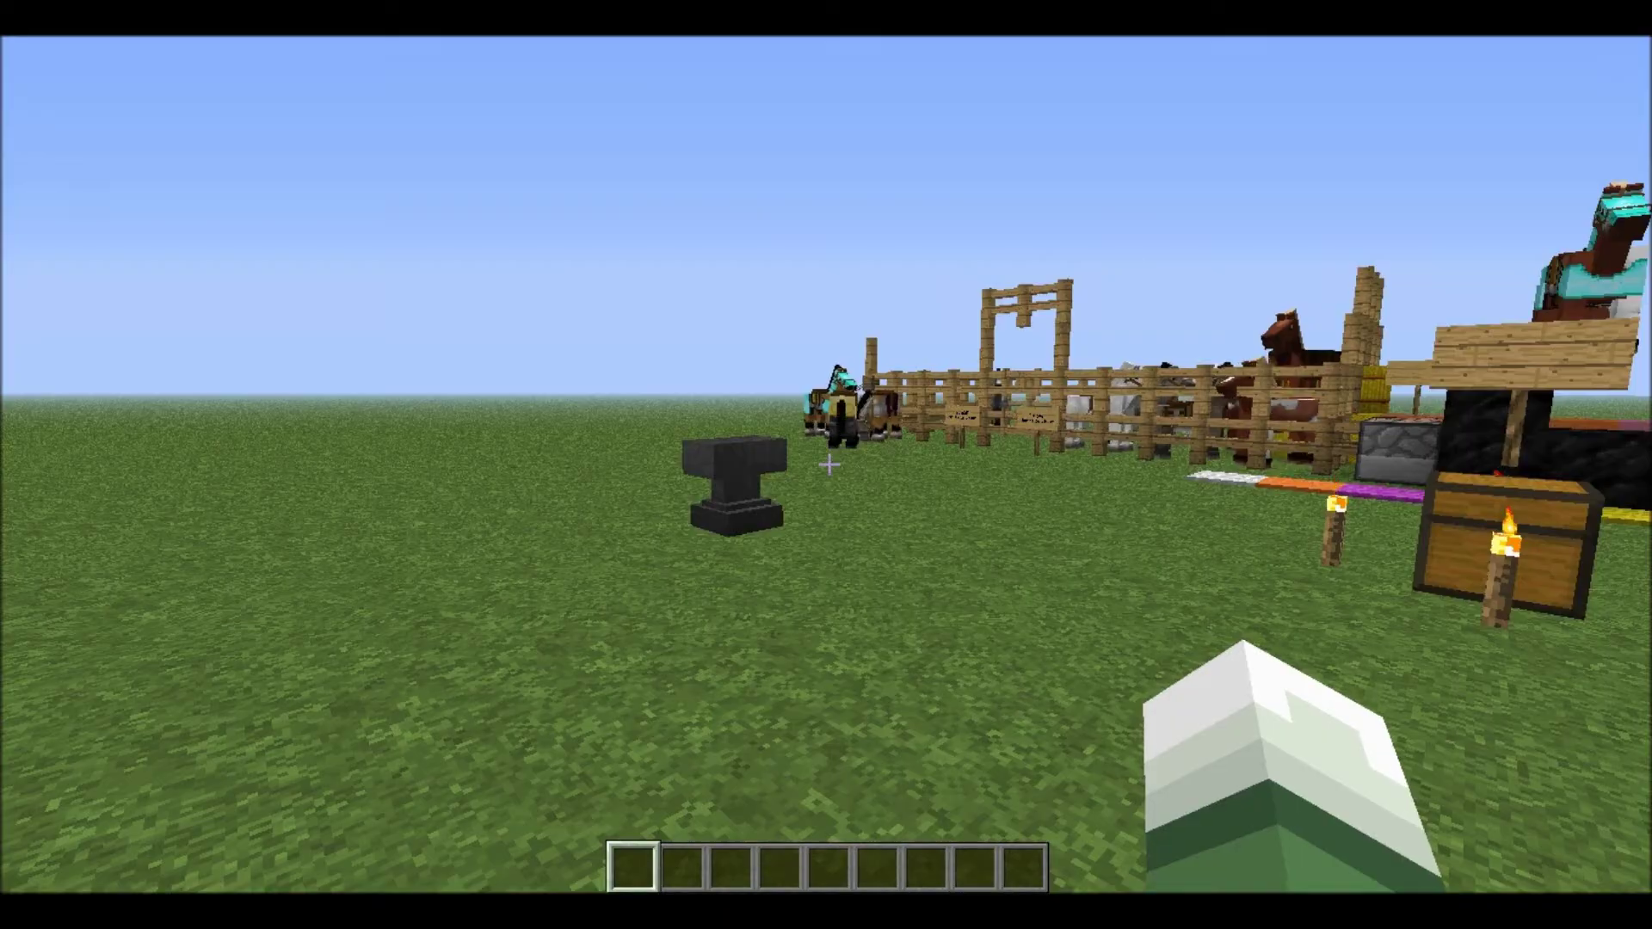
# Raise the render distance slightly within Normal in the video settings and resume the game
pyautogui.press('Escape')
pyautogui.click(735, 473)
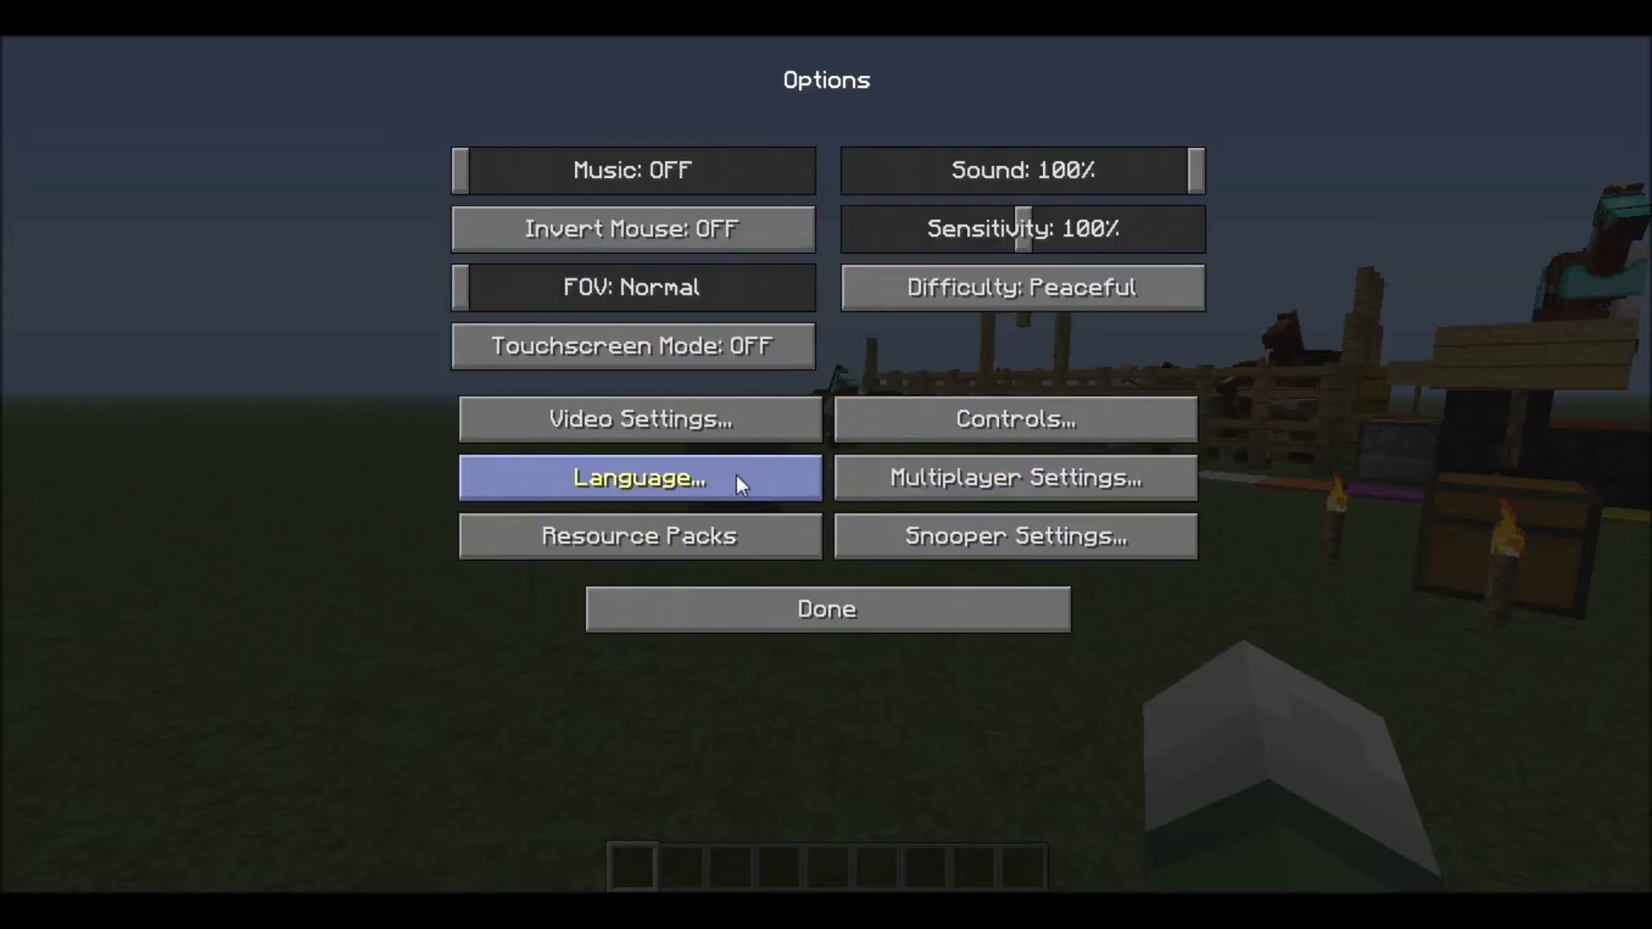
pyautogui.click(735, 430)
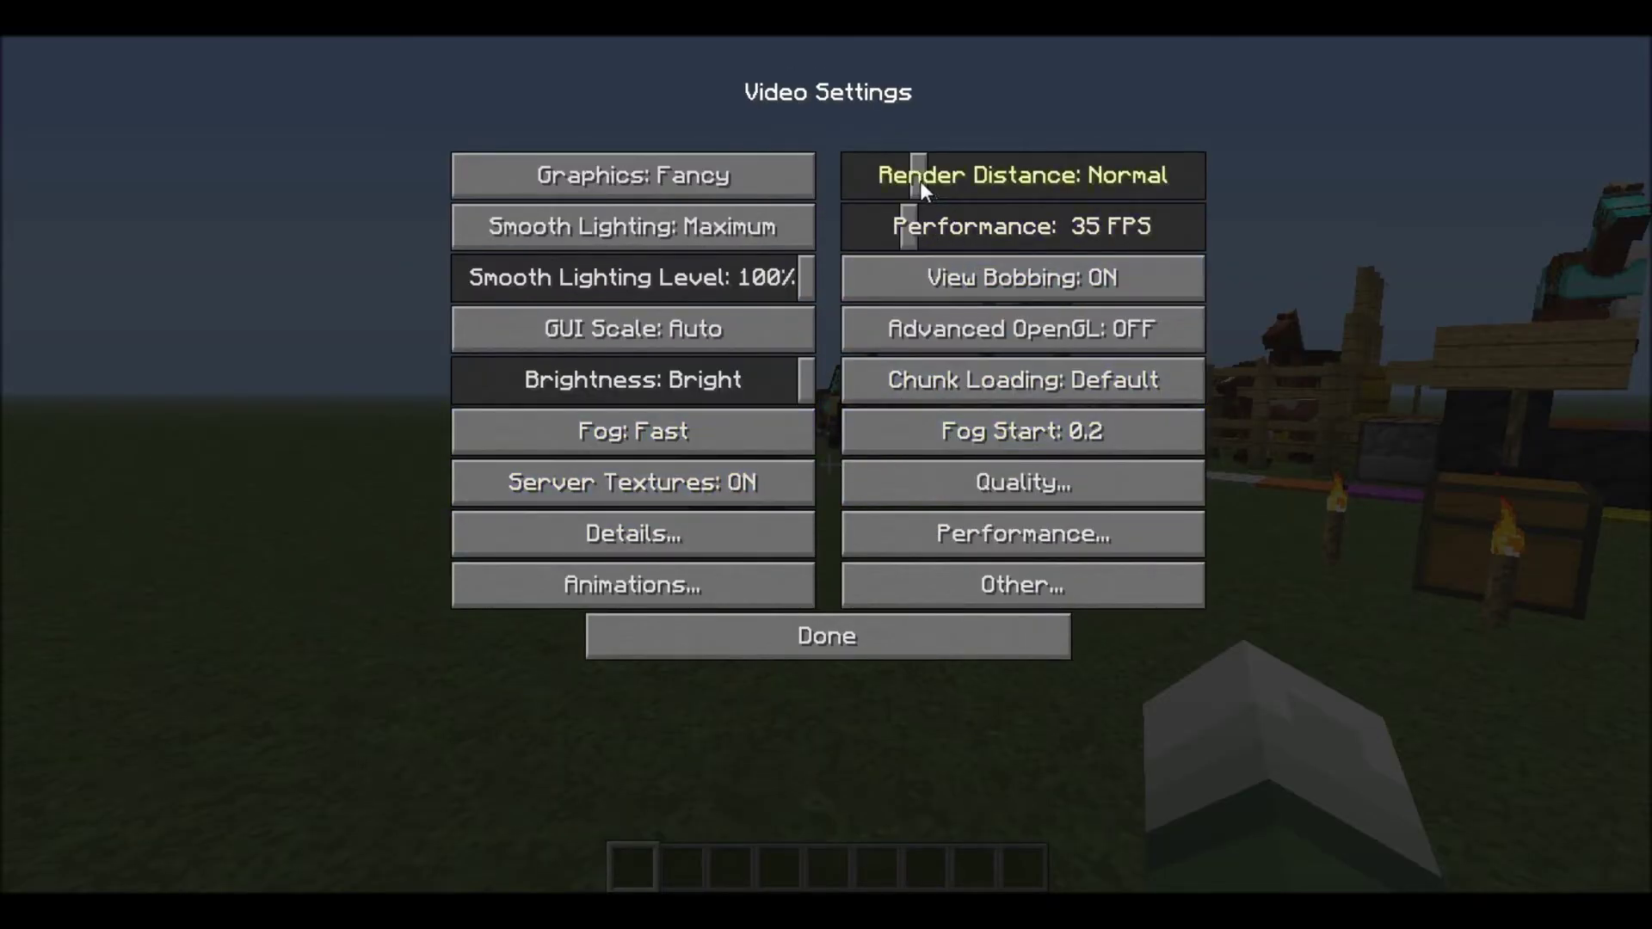
pyautogui.moveTo(921, 181)
pyautogui.mouseDown()
pyautogui.moveTo(957, 183)
pyautogui.moveTo(927, 175)
pyautogui.mouseUp()
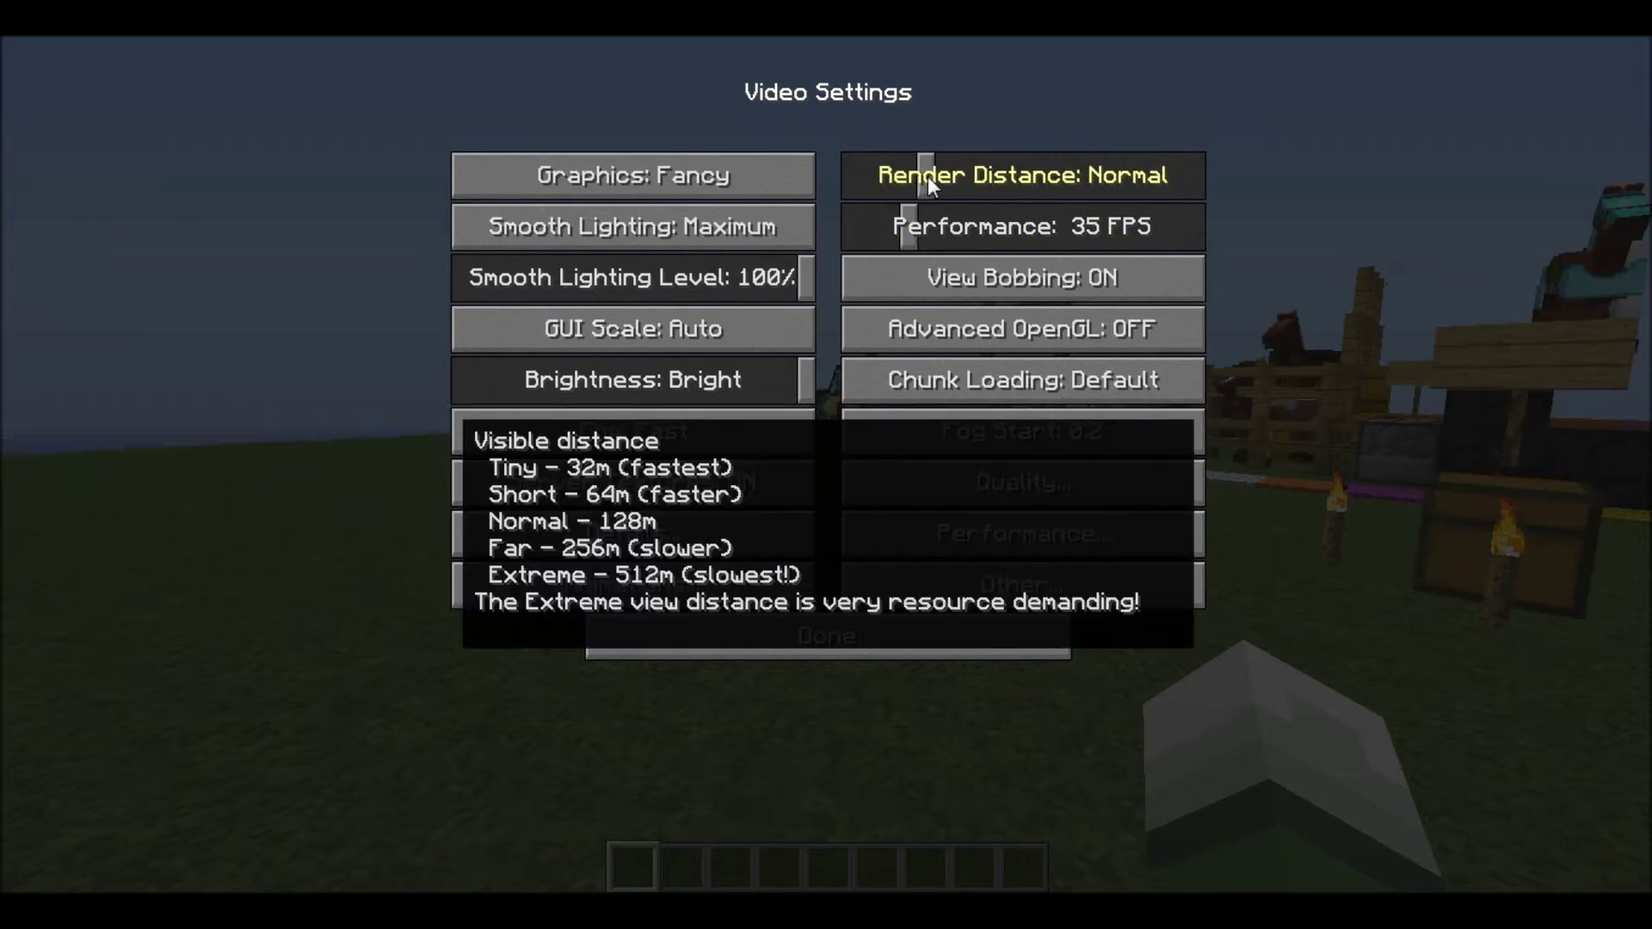
pyautogui.click(895, 632)
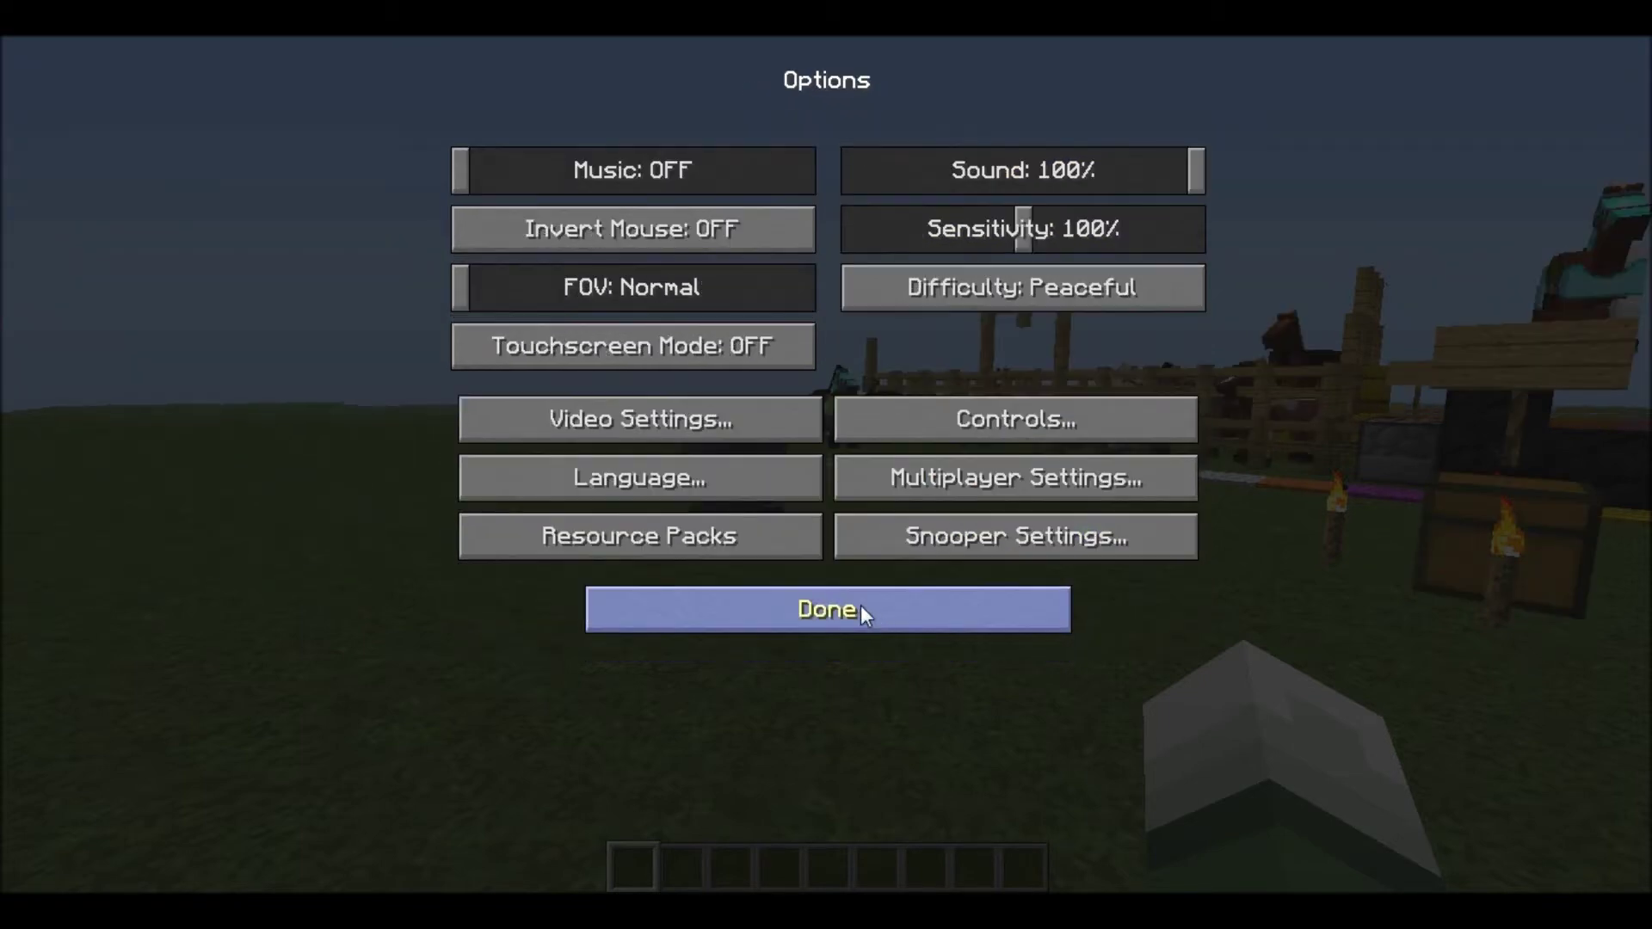
pyautogui.click(860, 606)
pyautogui.click(847, 283)
# Recheck the frame rate in the debug overlay after the render distance change, and hide the overlay
pyautogui.press('F3')
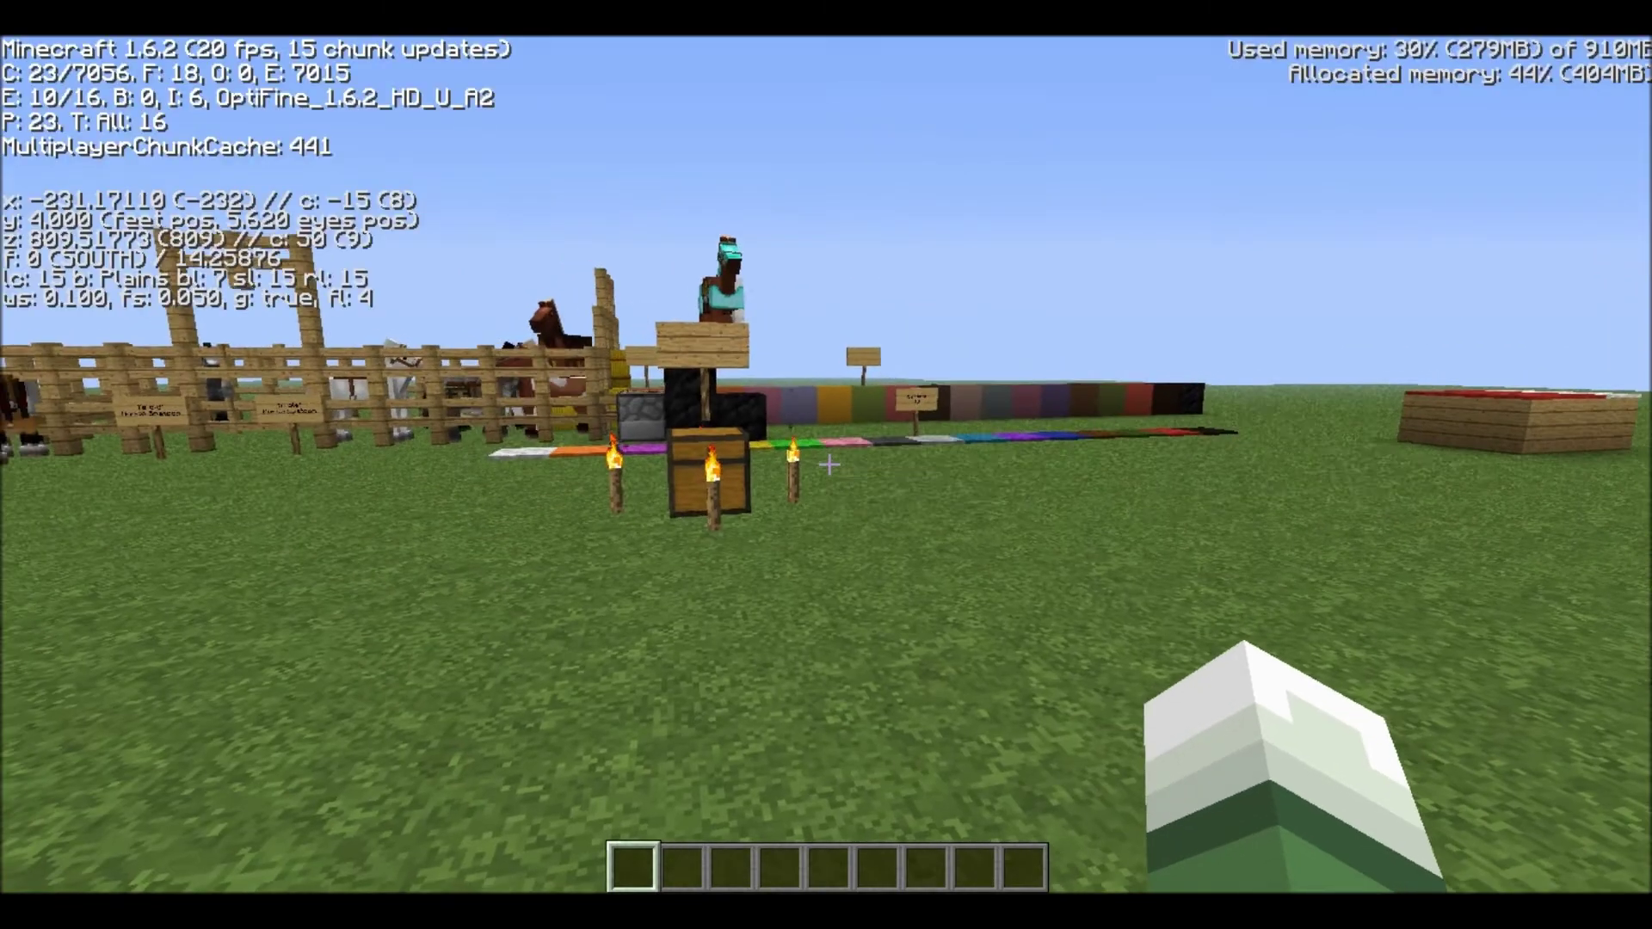
pyautogui.press('F3')
pyautogui.press('w')
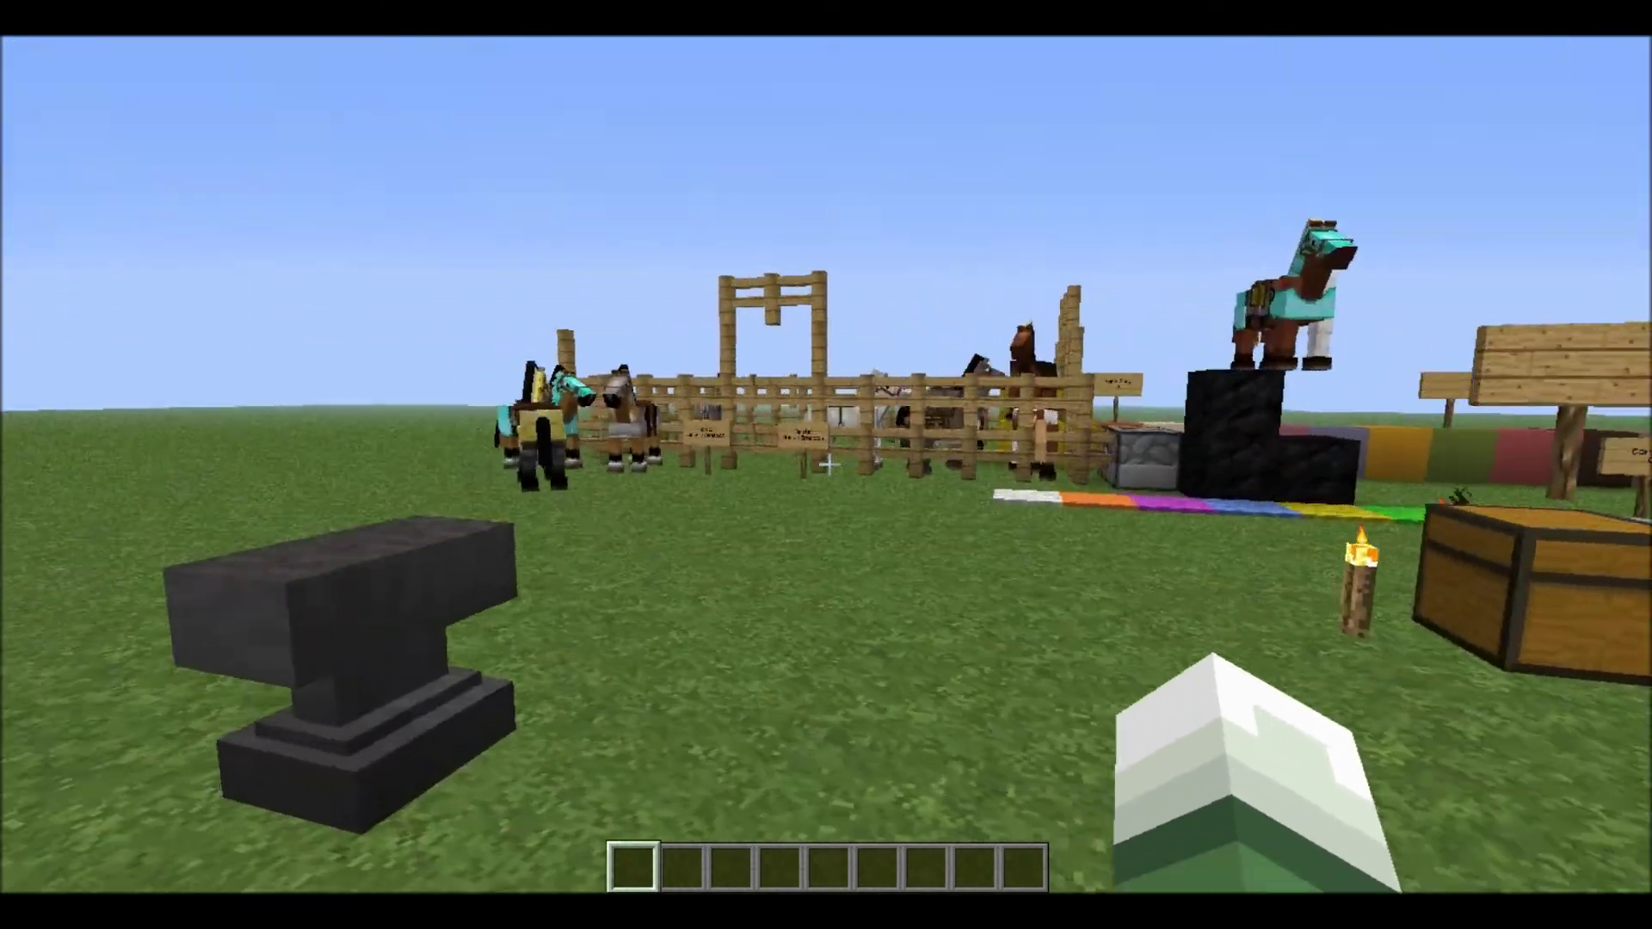
# Tour the world on foot to examine the black blocks, carpets, coloured clay, horse pen and bonus chest
pyautogui.press('w')
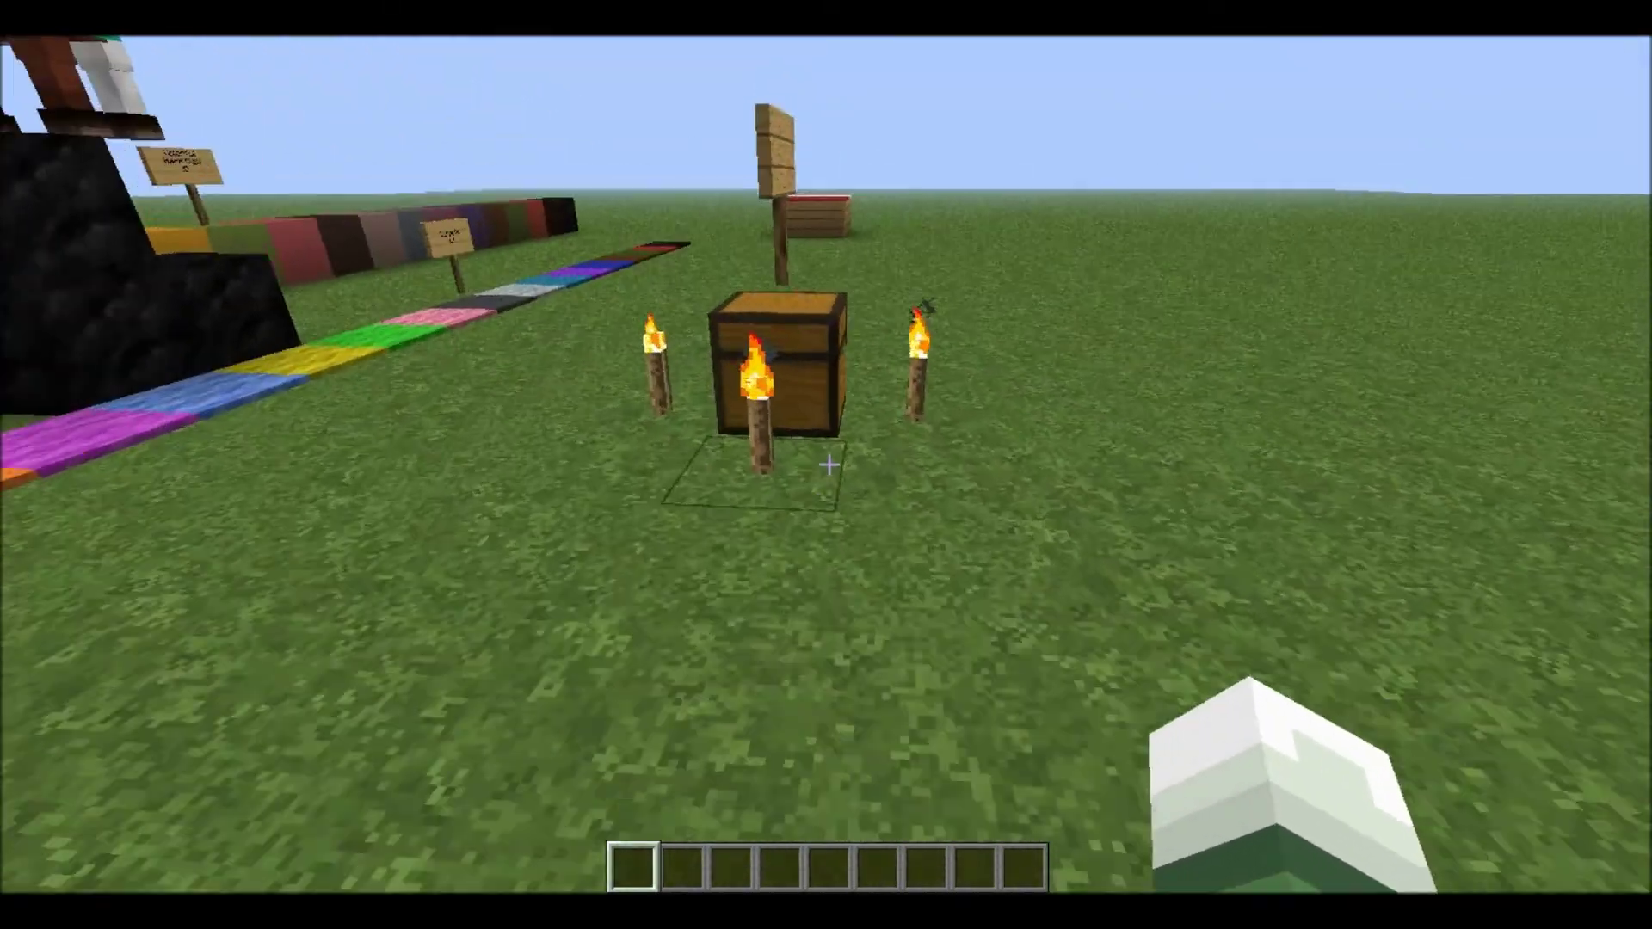
pyautogui.press('w')
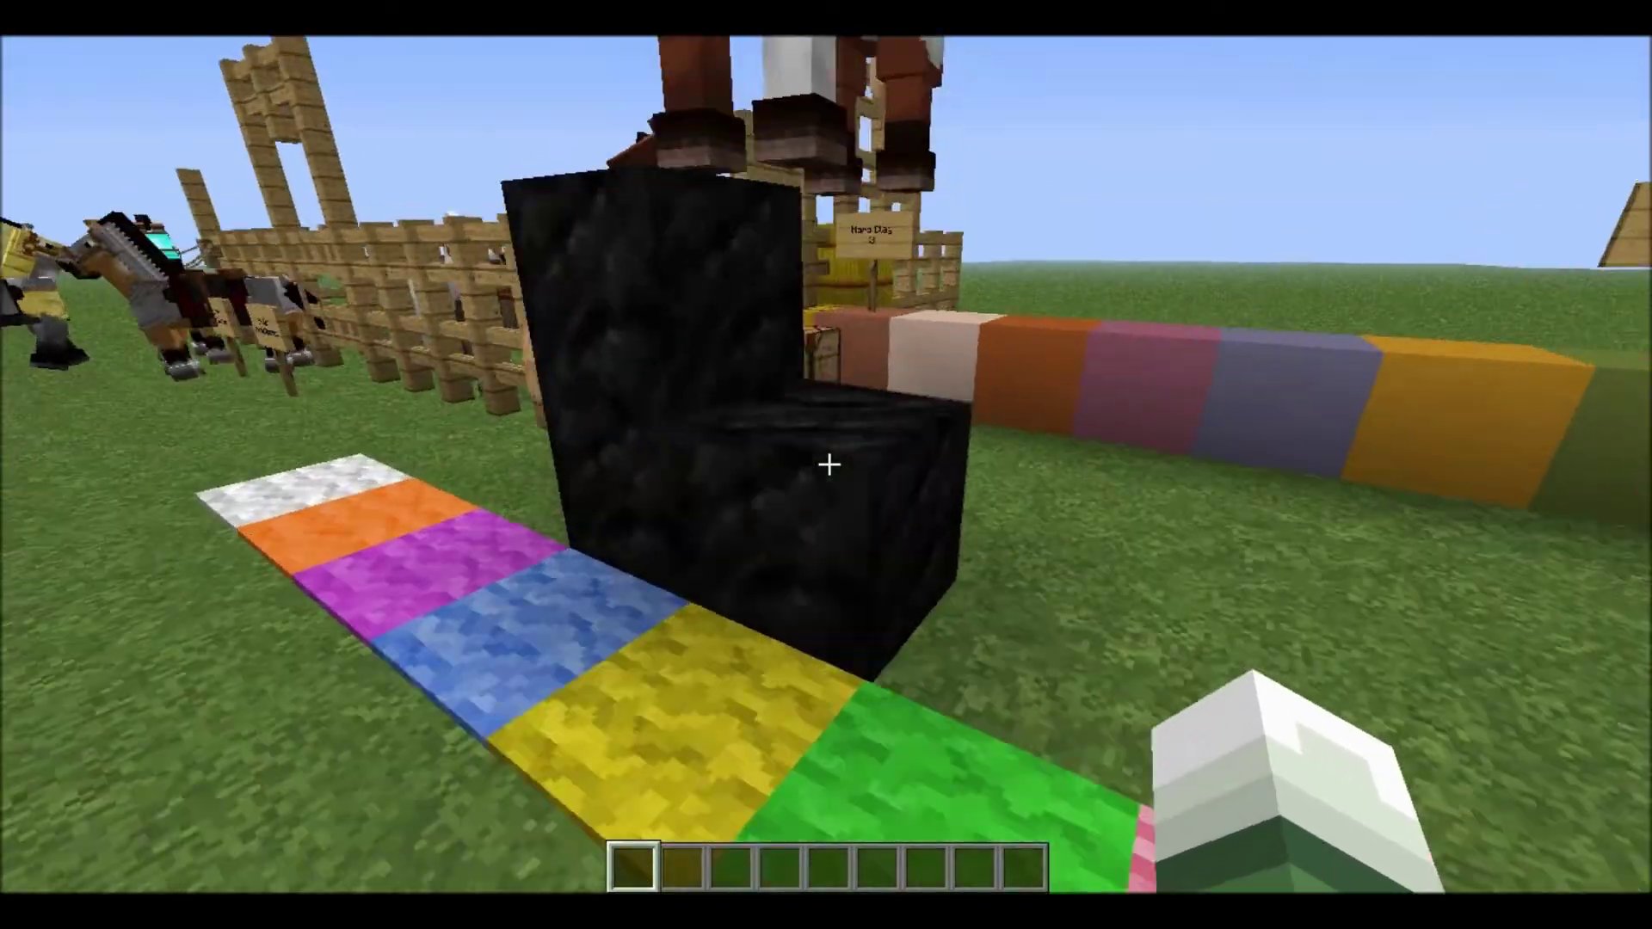
pyautogui.press('w')
pyautogui.press('space')
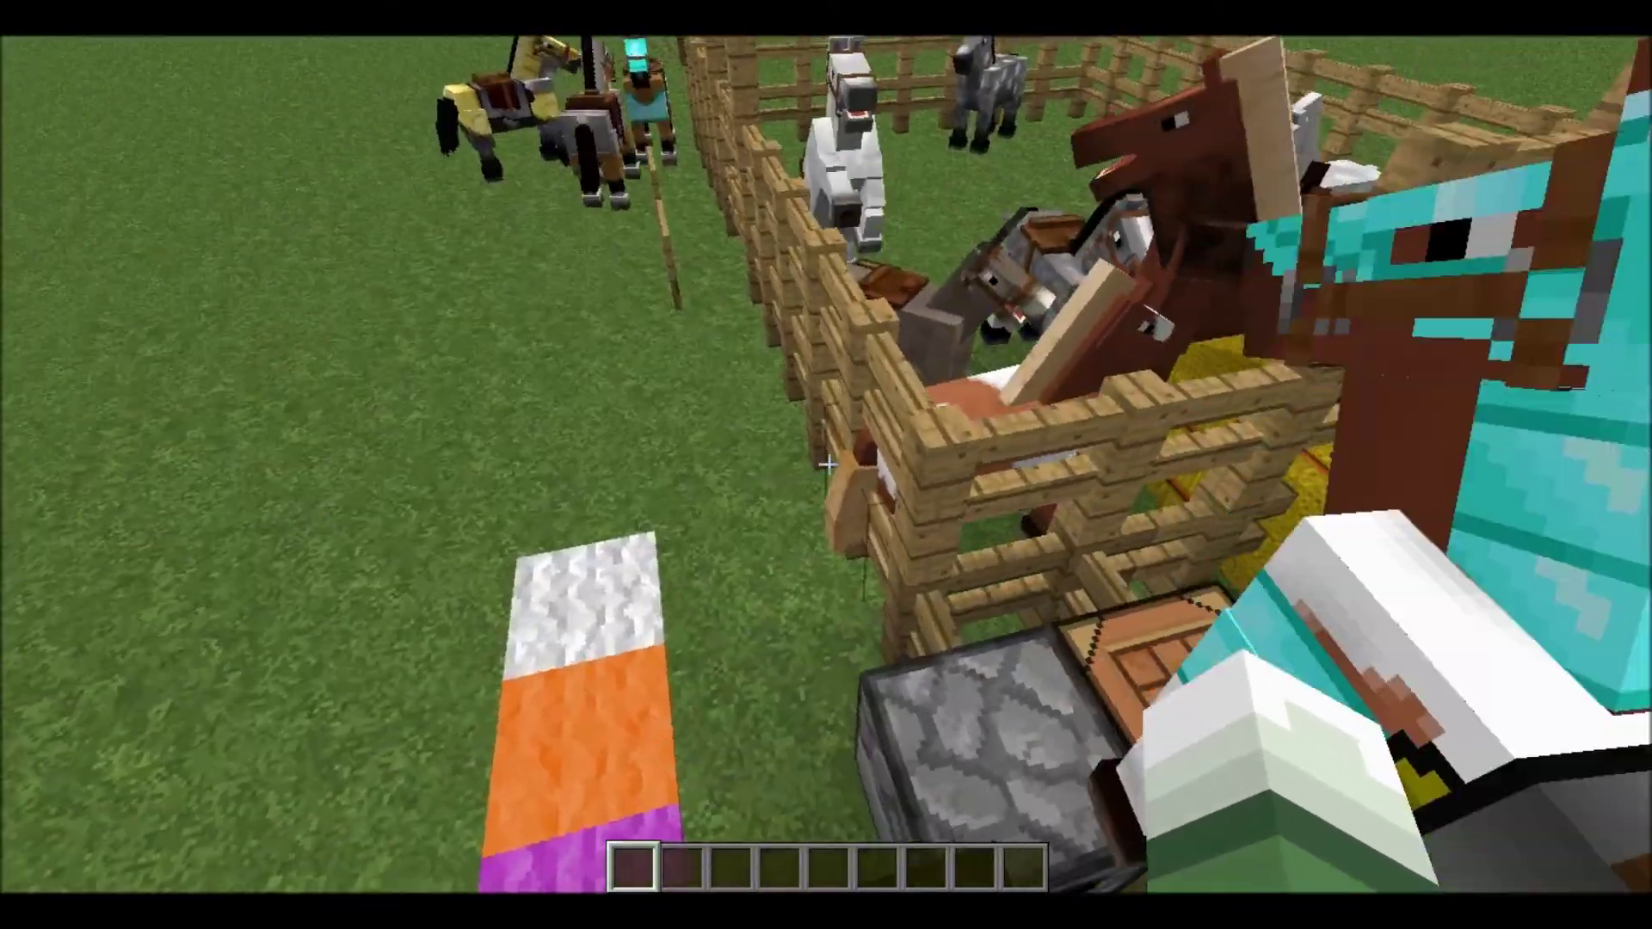
pyautogui.press('w')
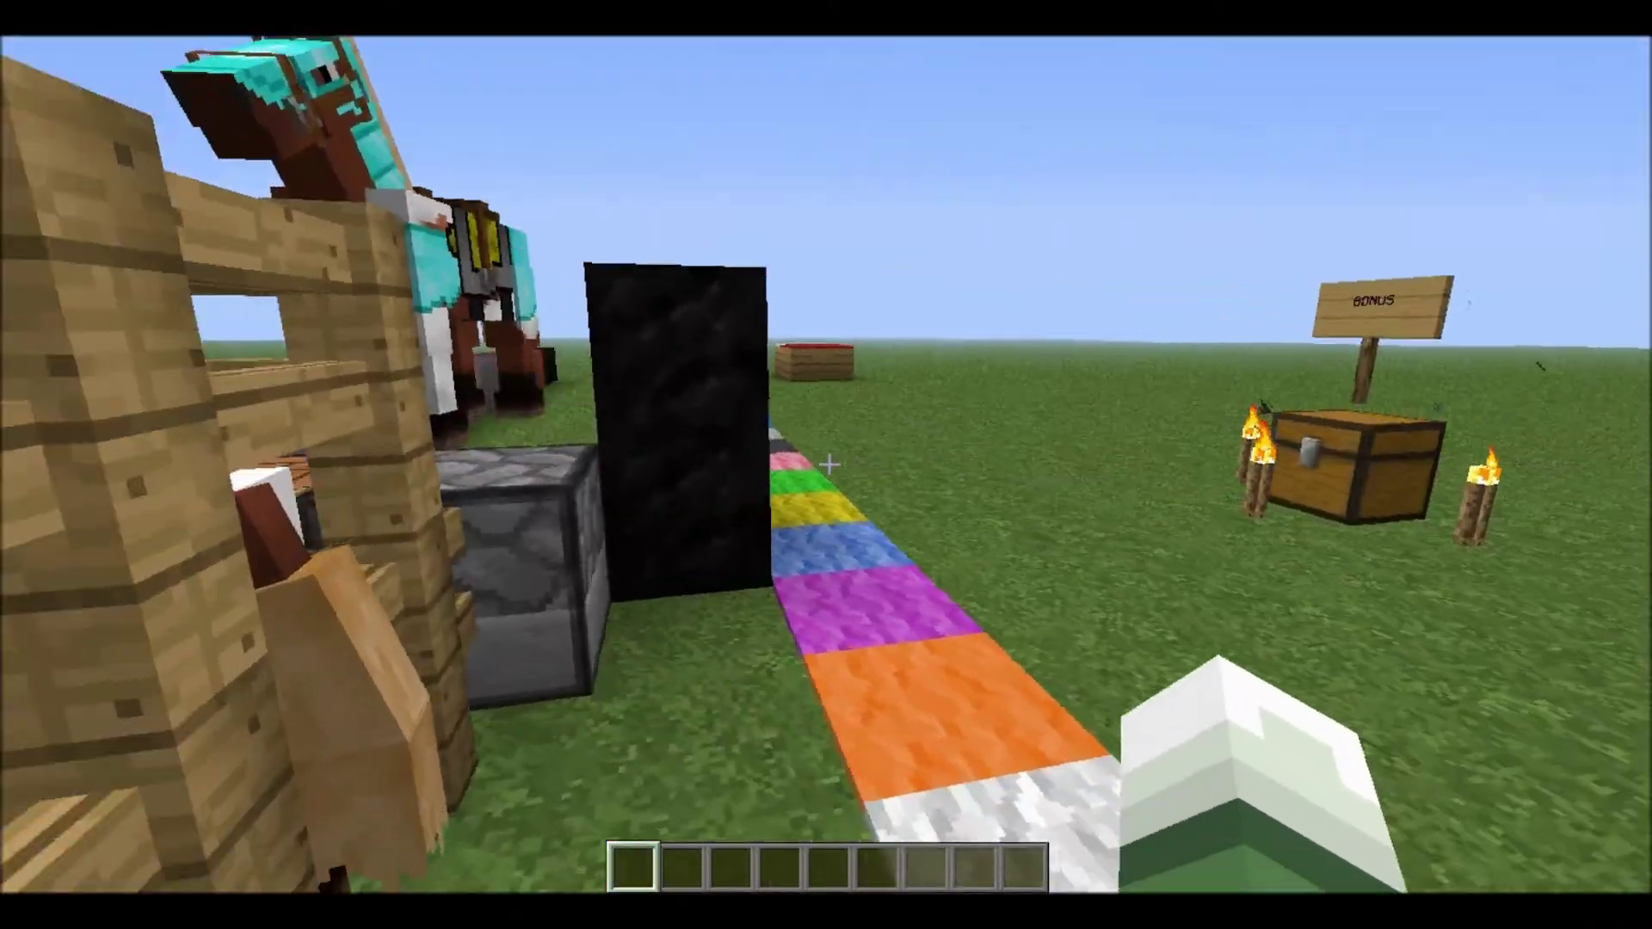
pyautogui.press('w')
pyautogui.press('space')
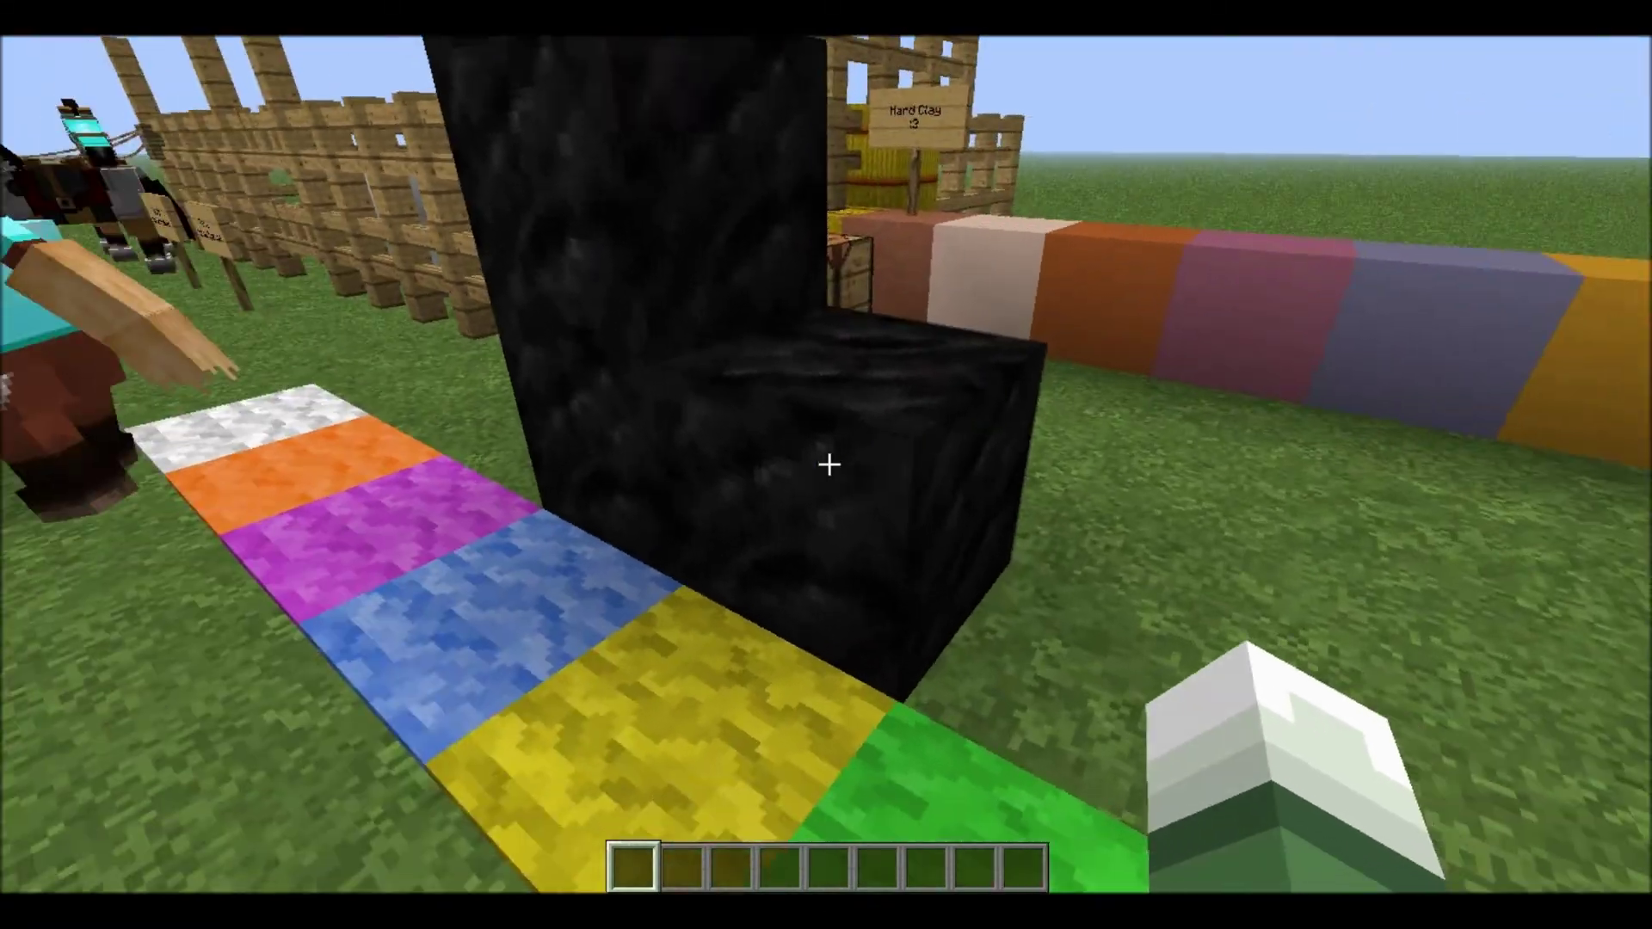
pyautogui.press('w')
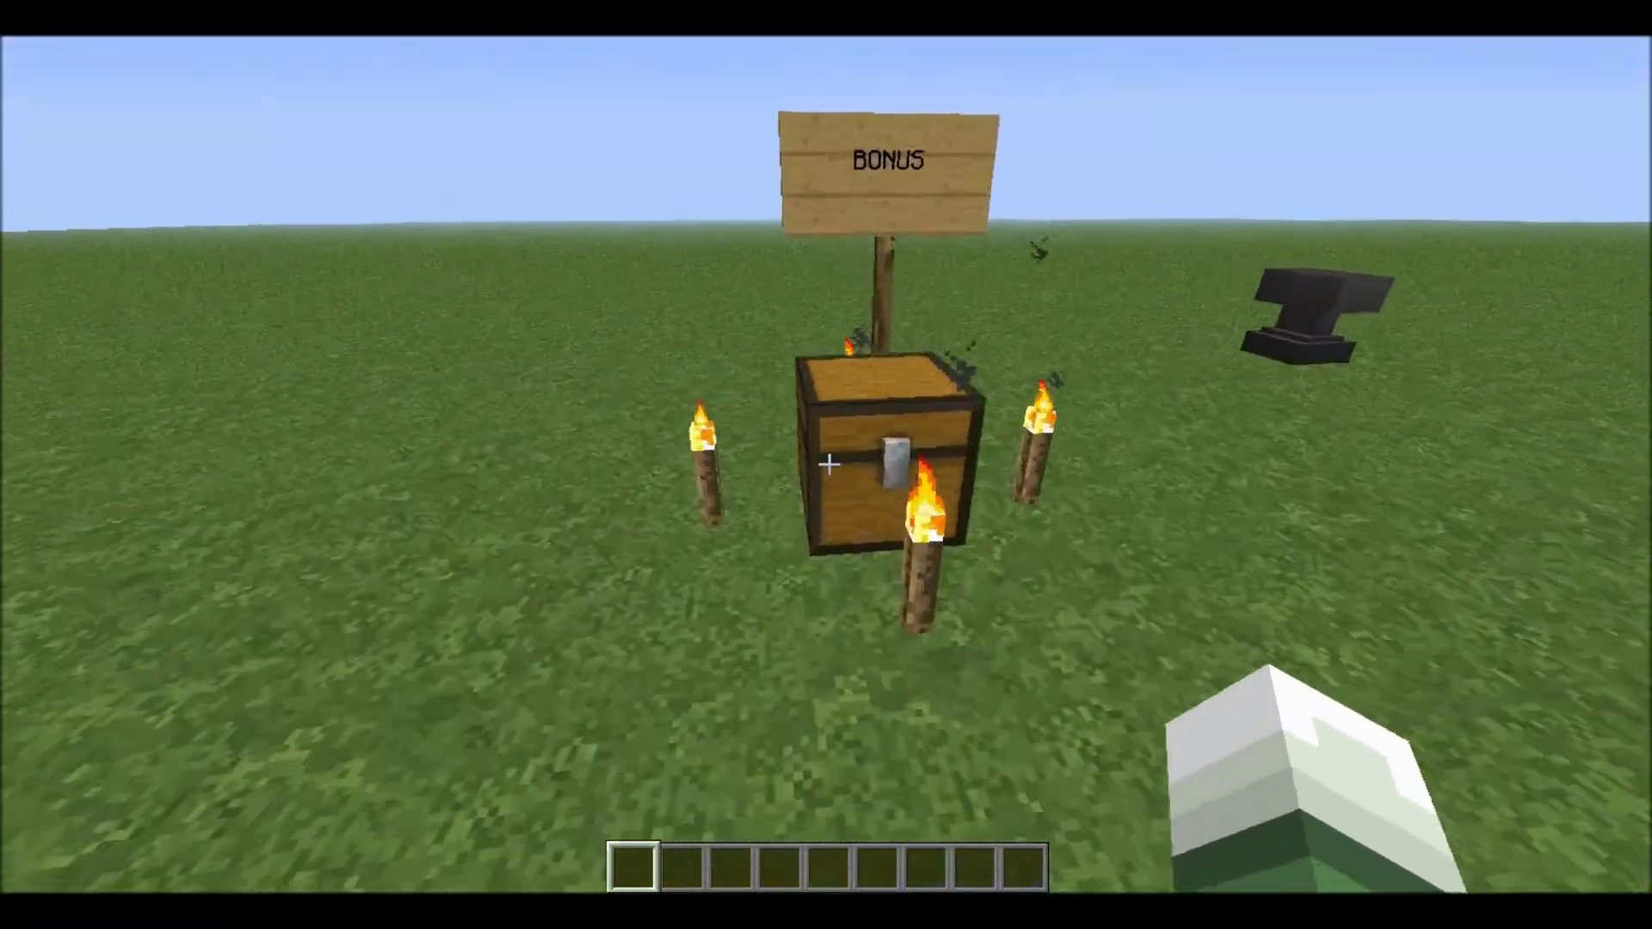
pyautogui.press('space')
pyautogui.press('space')
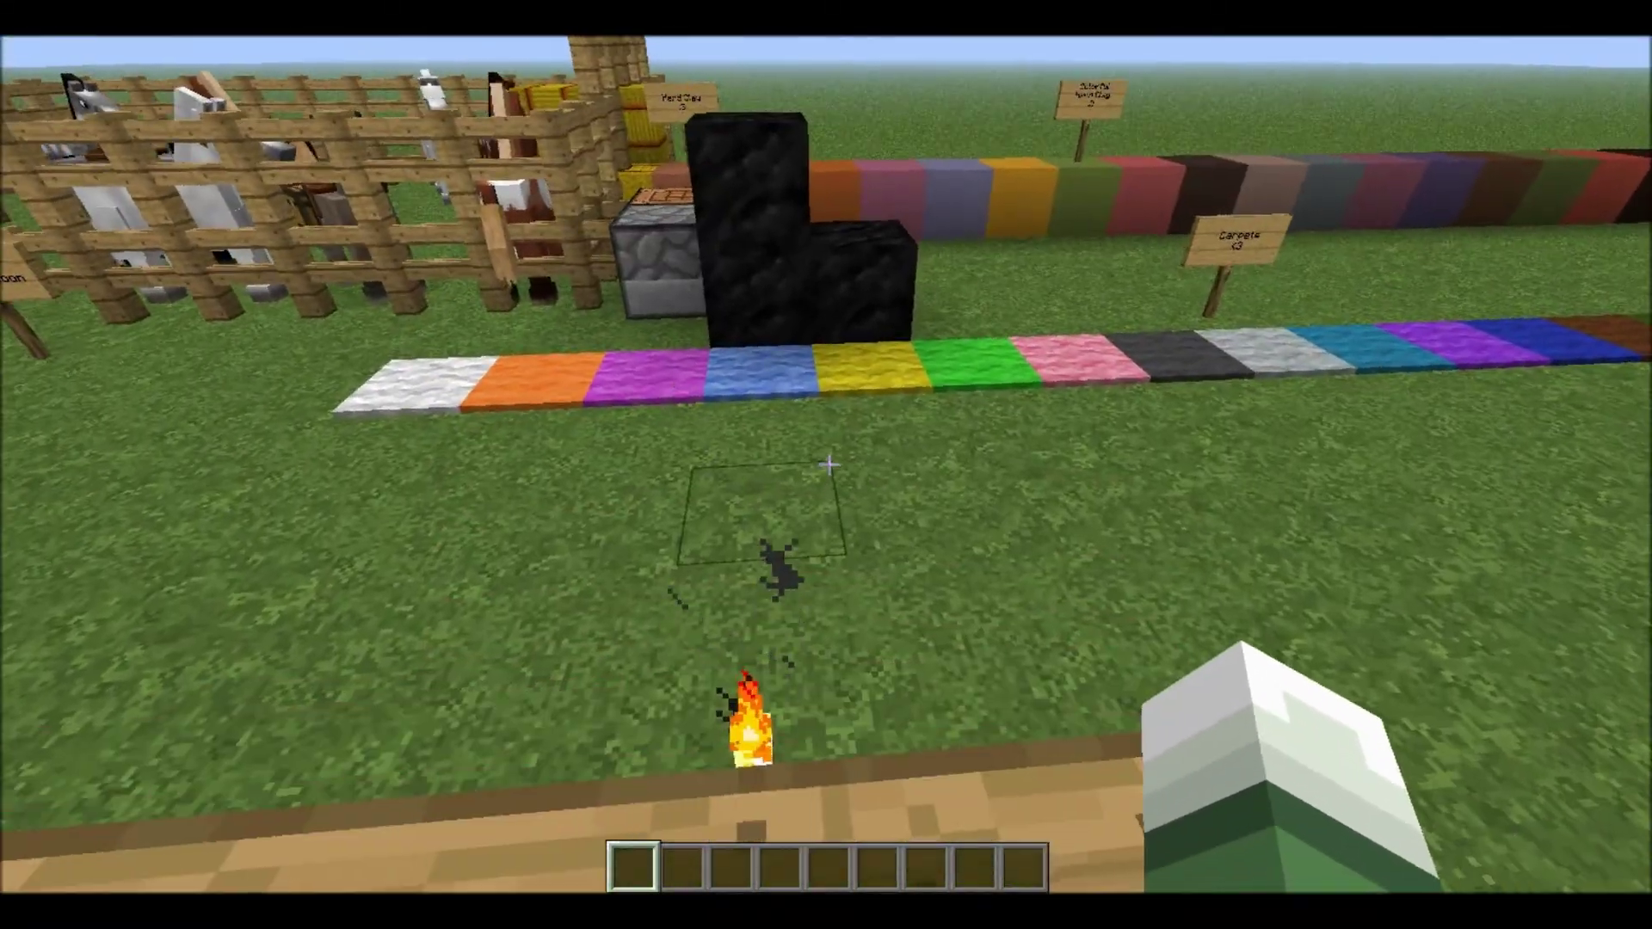
pyautogui.press('w')
pyautogui.press('s')
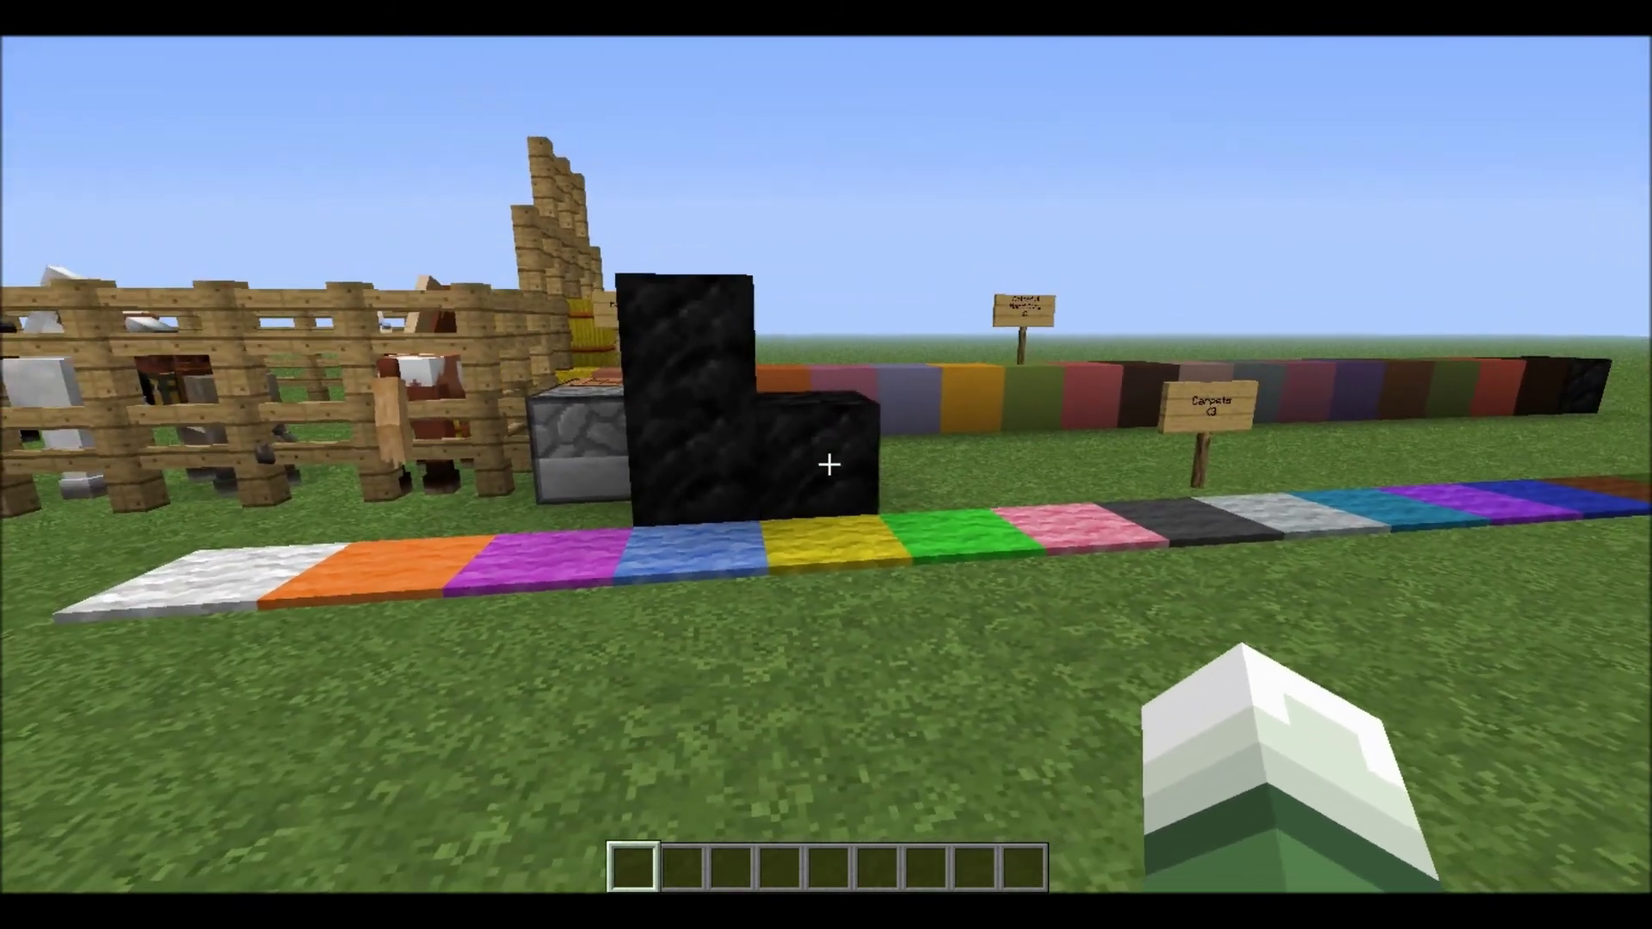
pyautogui.press('w')
pyautogui.press('s')
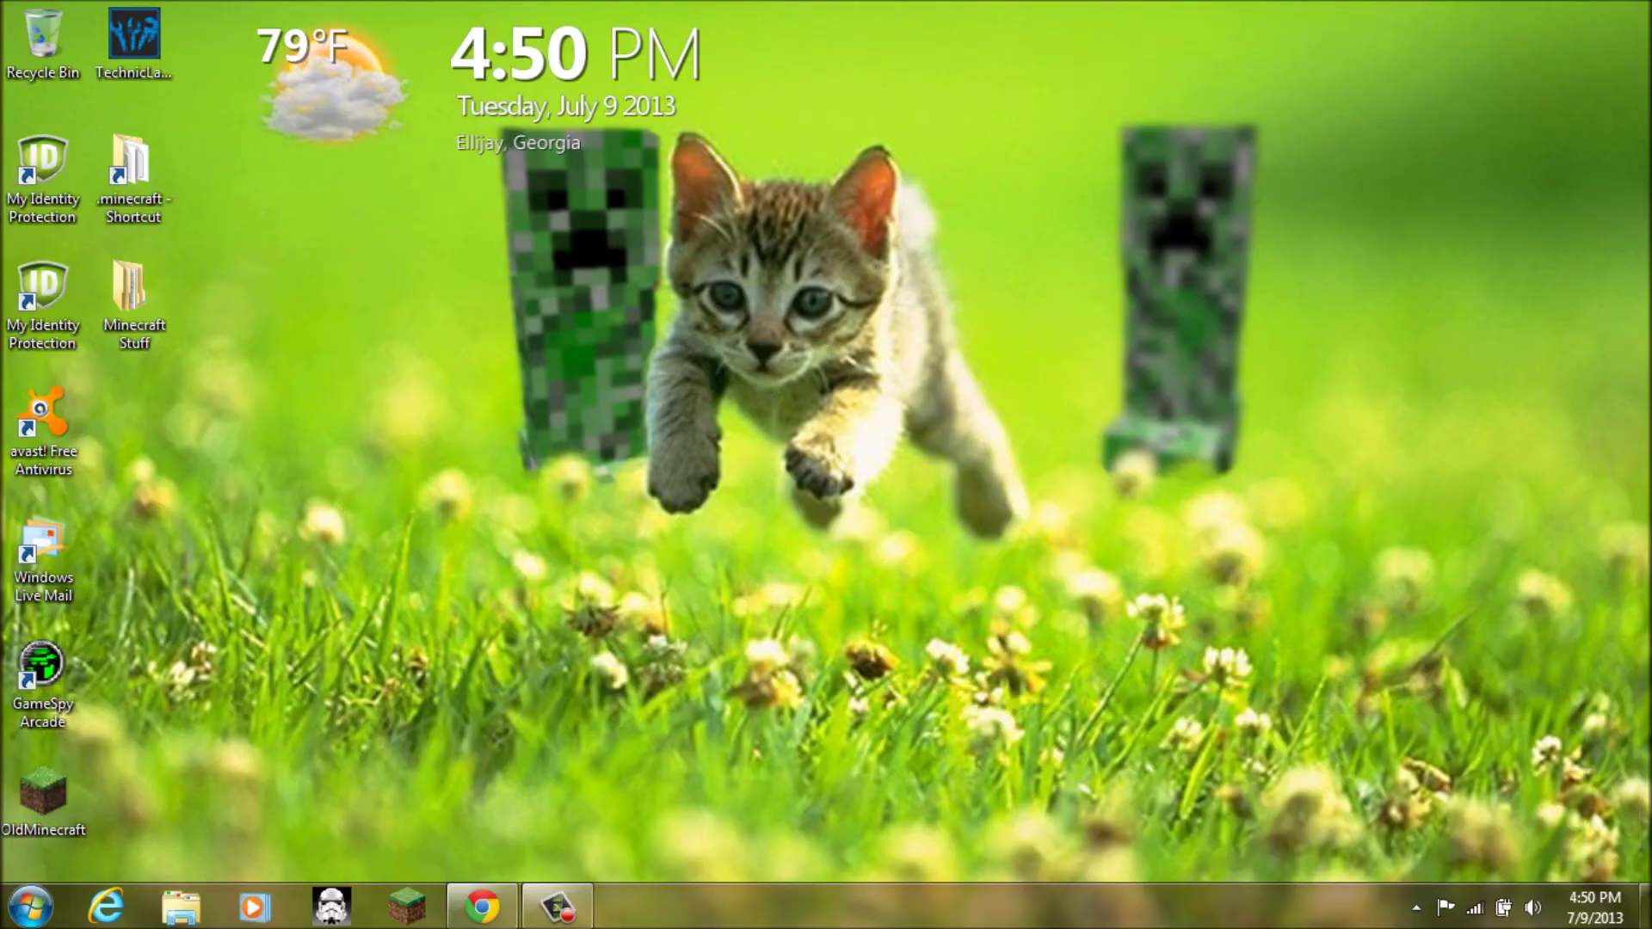
pyautogui.moveTo(1087, 567); pyautogui.dragTo(668, 269)
pyautogui.moveTo(481, 906)
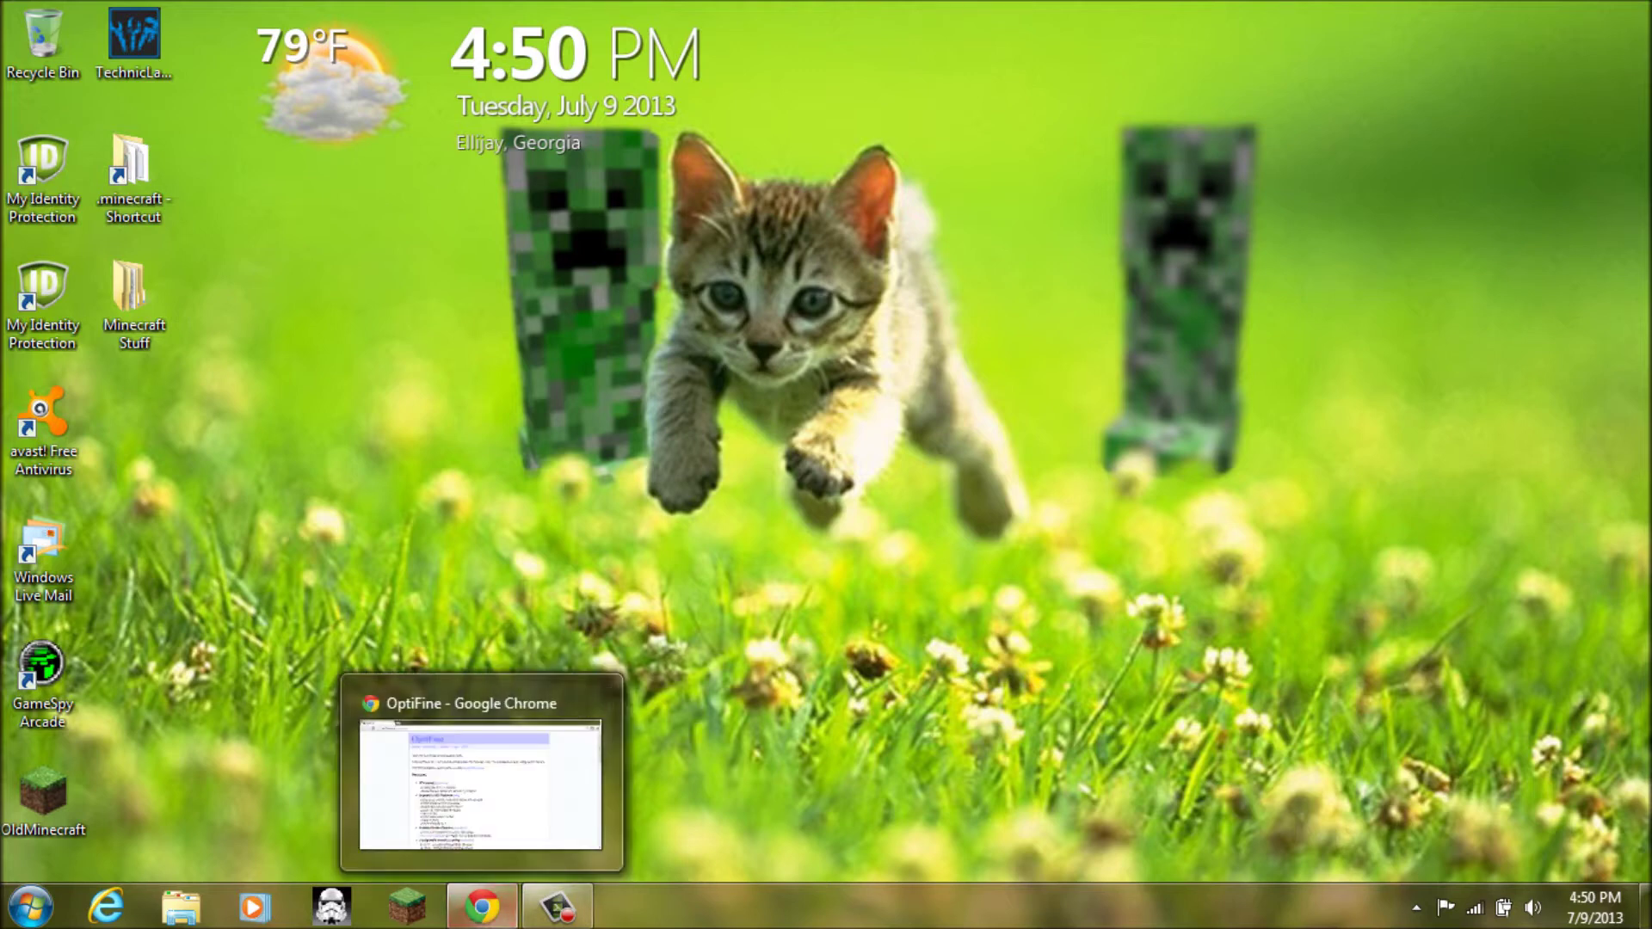
pyautogui.click(30, 906)
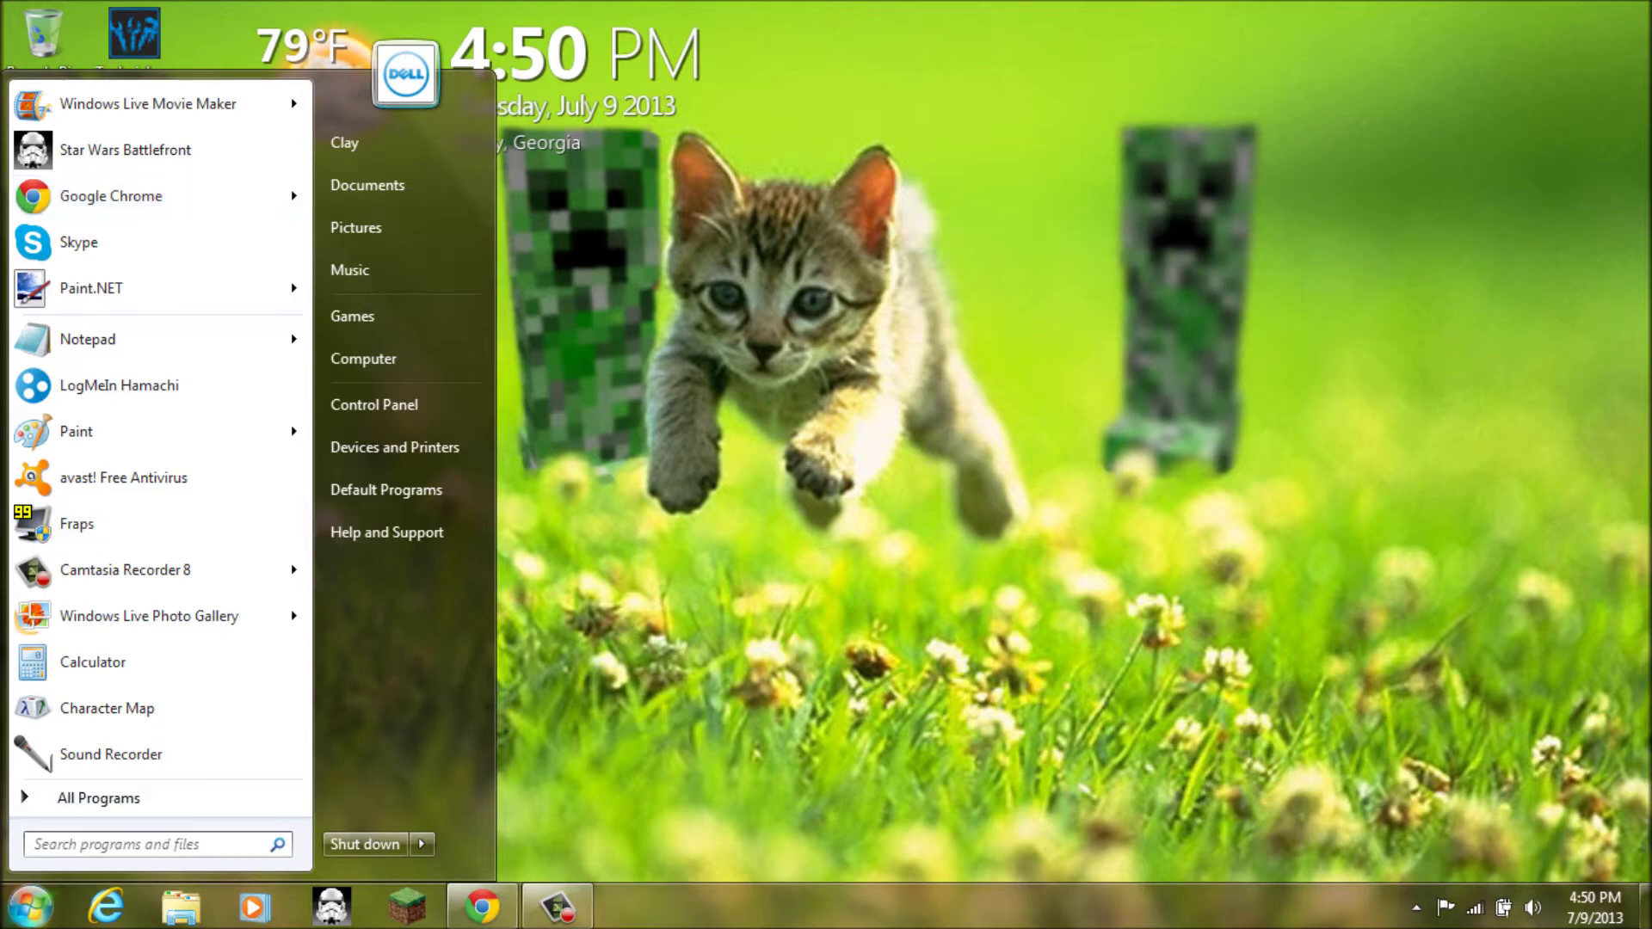
pyautogui.press('Escape')
# Switch to Google Chrome with the OptiFine site and open its Downloads page
pyautogui.click(482, 906)
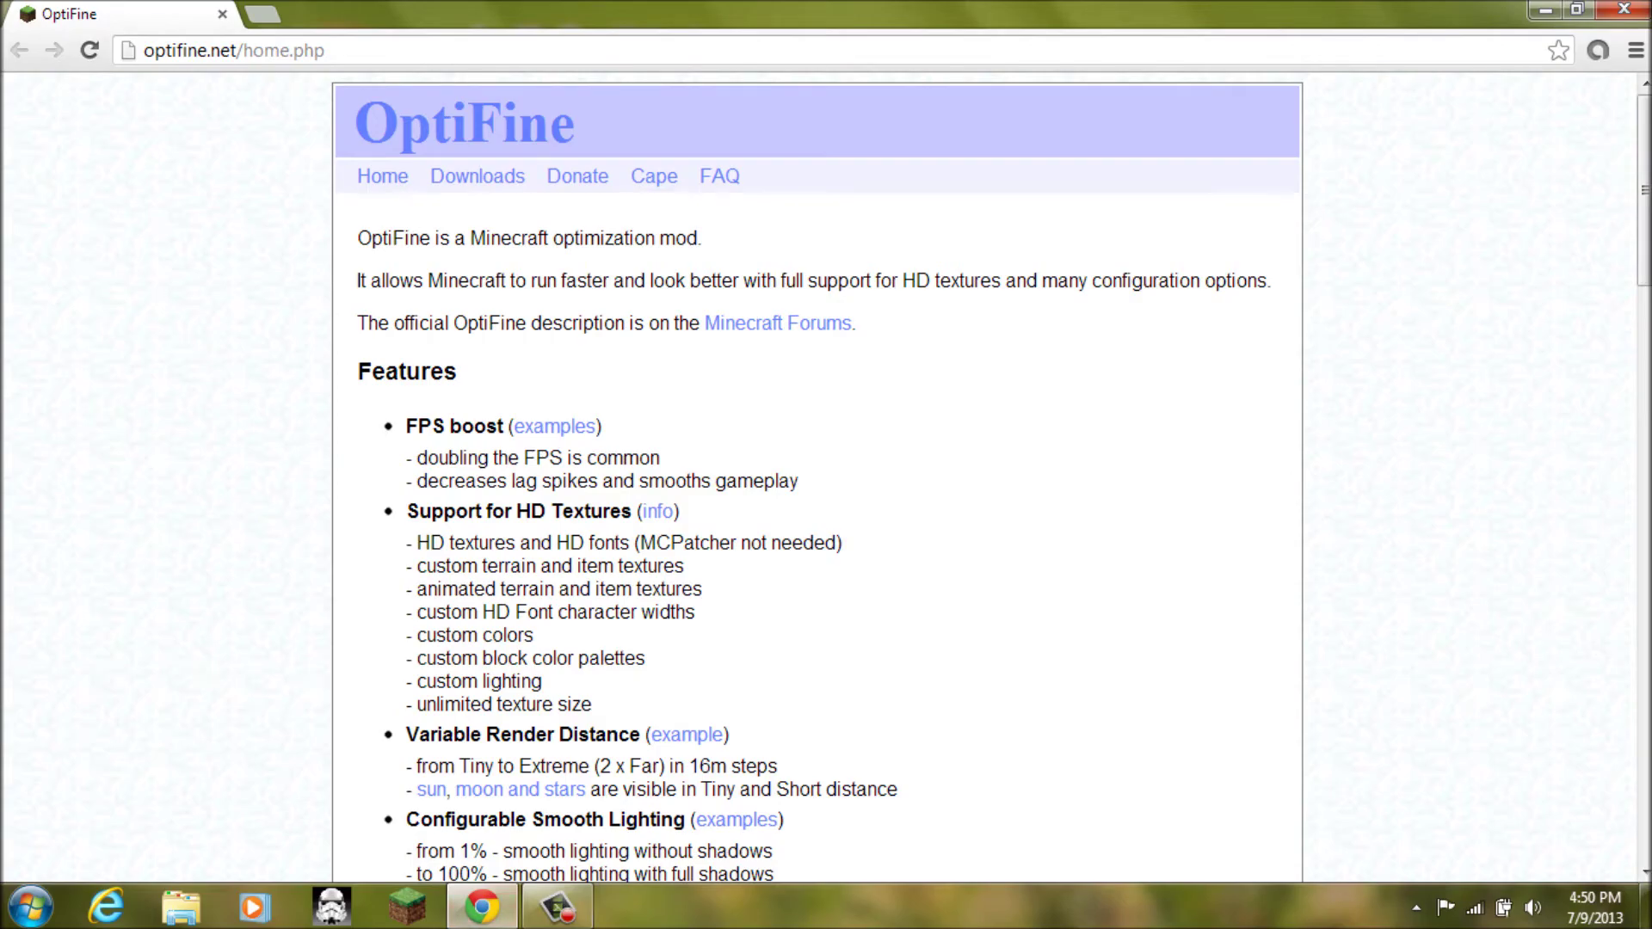
pyautogui.doubleClick(189, 50)
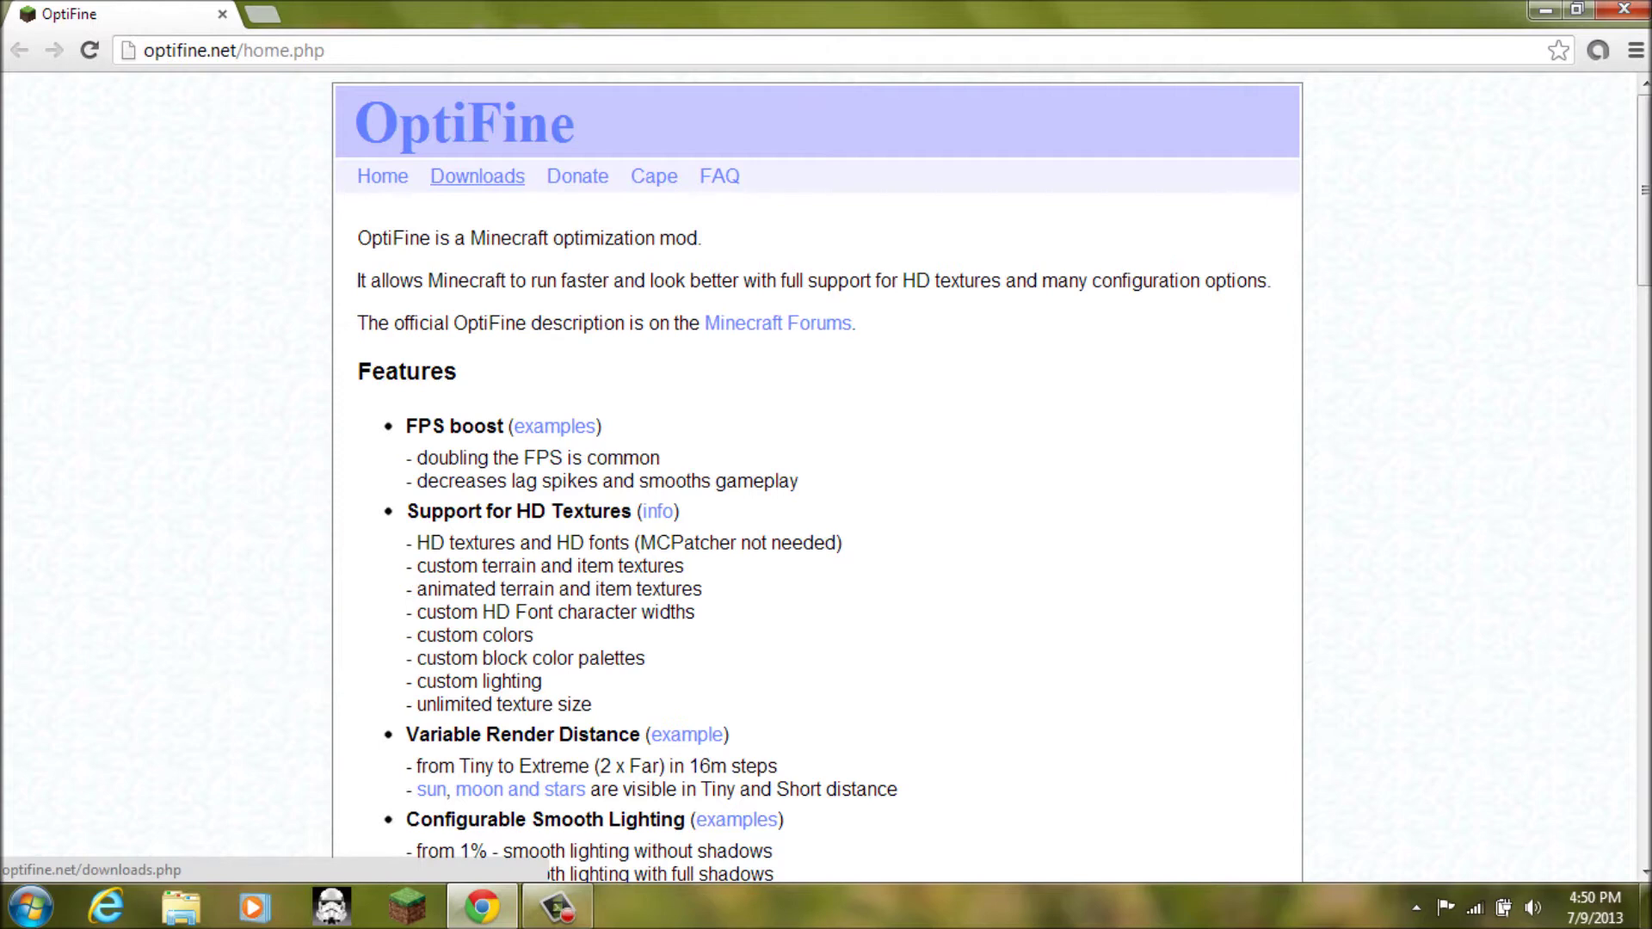
pyautogui.click(477, 177)
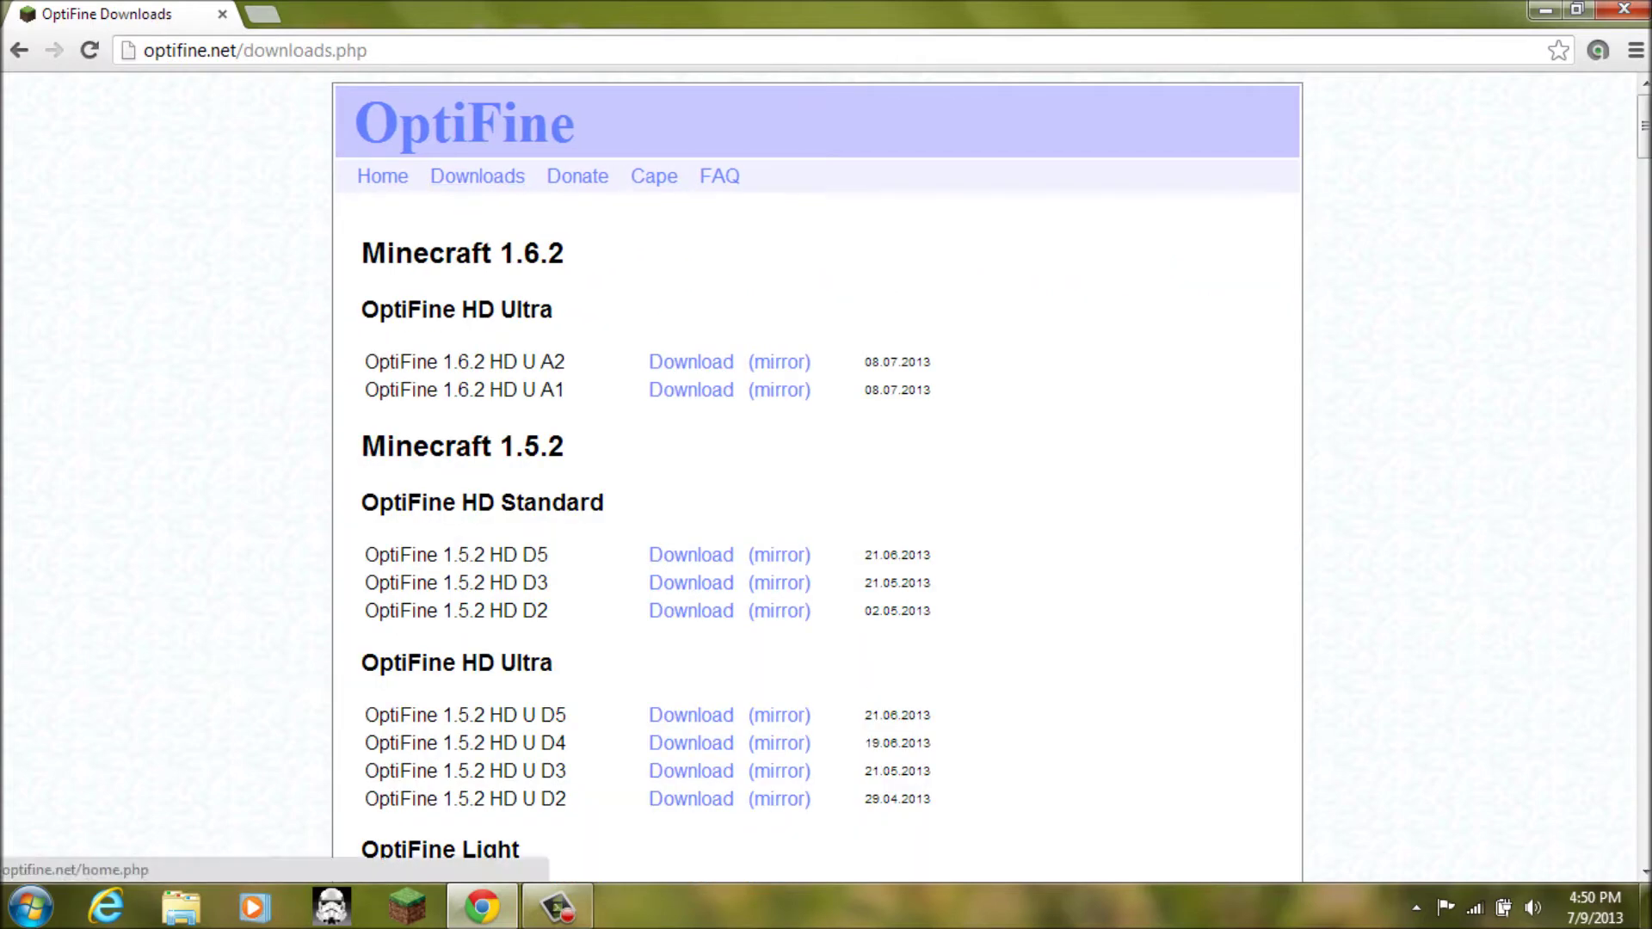
# Examine the OptiFine versions for Minecraft 1.6.2 and 1.5.2, highlighting the HD Ultra, HD Standard and 1.6.2 HD U A2 entries
pyautogui.moveTo(564, 252); pyautogui.dragTo(361, 253)
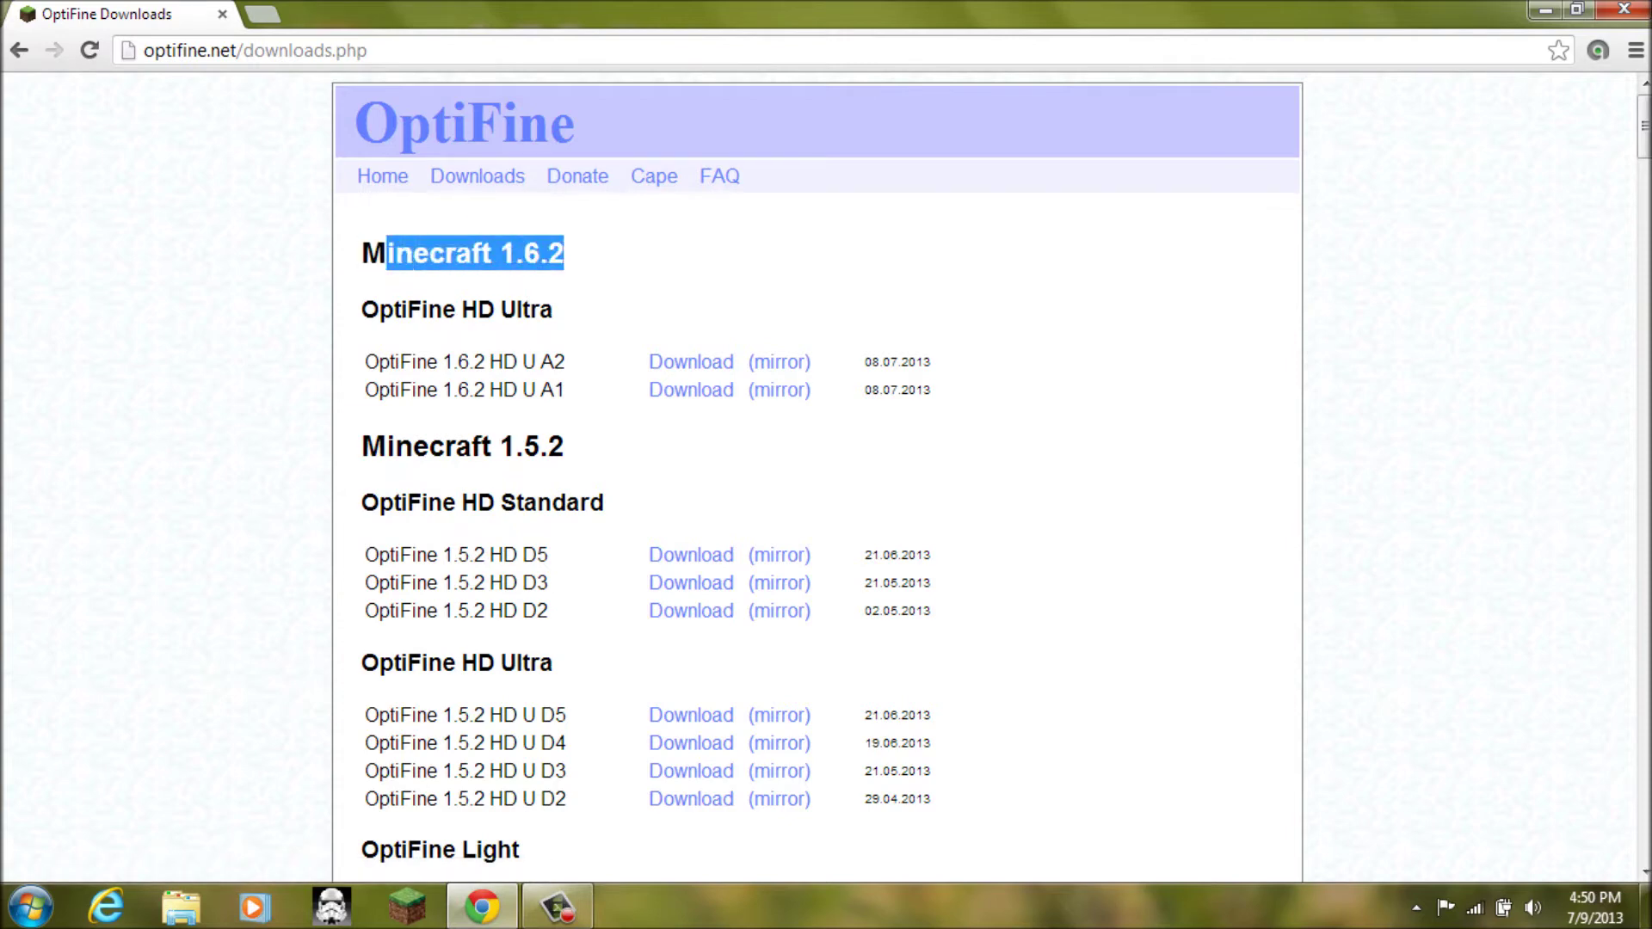
pyautogui.moveTo(553, 309); pyautogui.dragTo(378, 342)
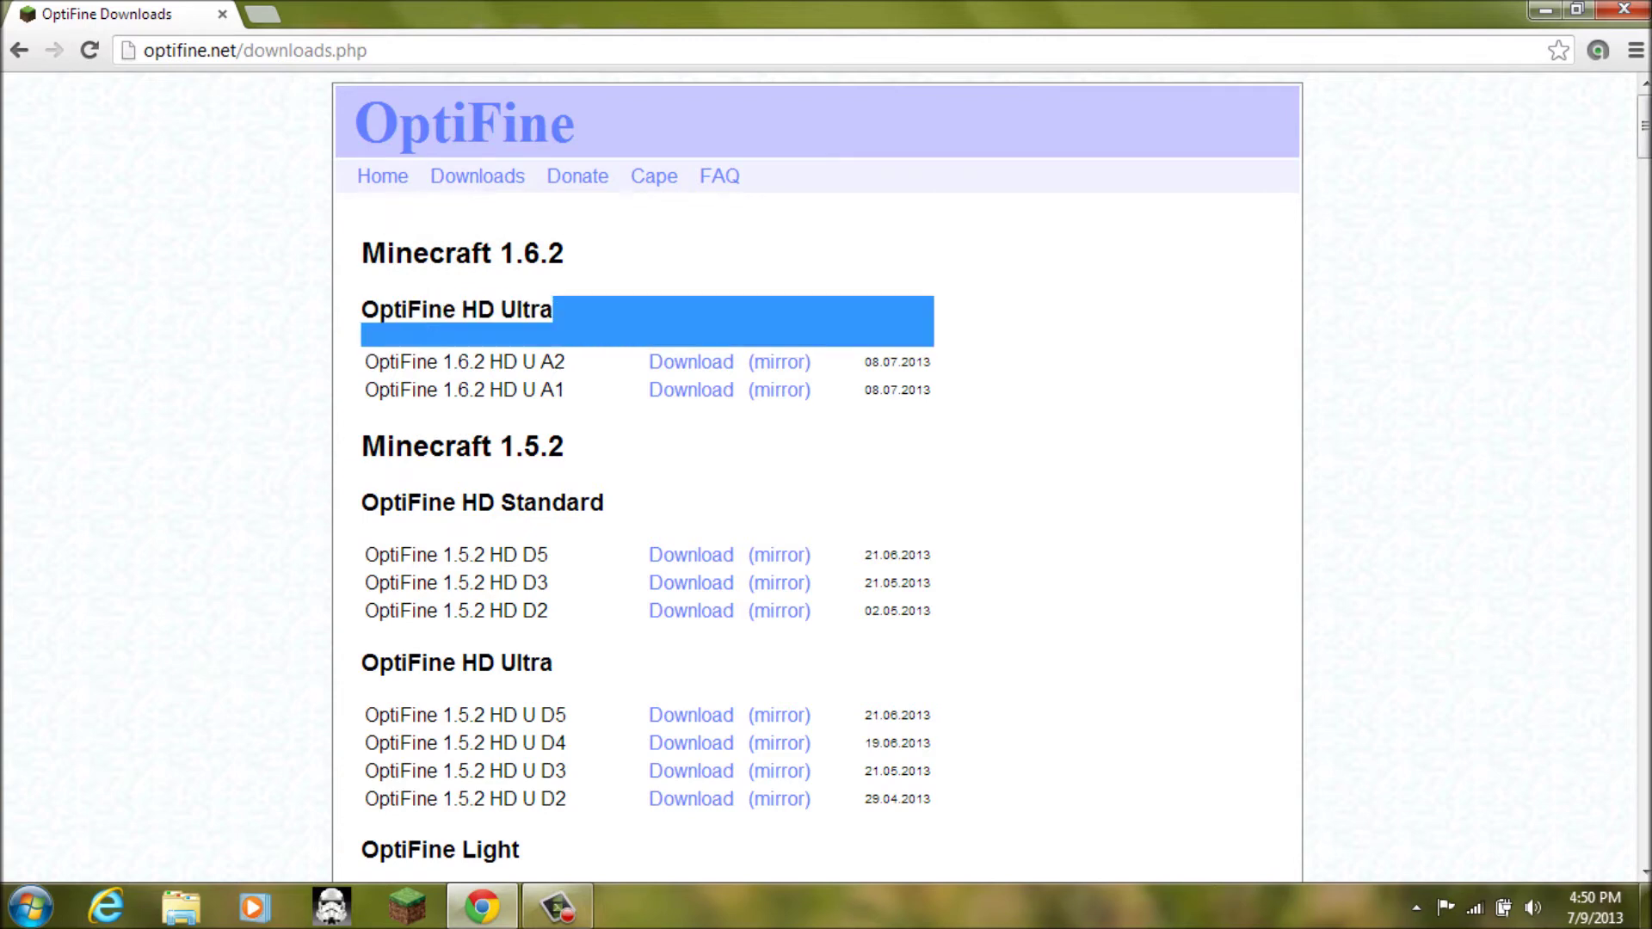
pyautogui.click(378, 341)
pyautogui.moveTo(604, 503); pyautogui.dragTo(380, 503)
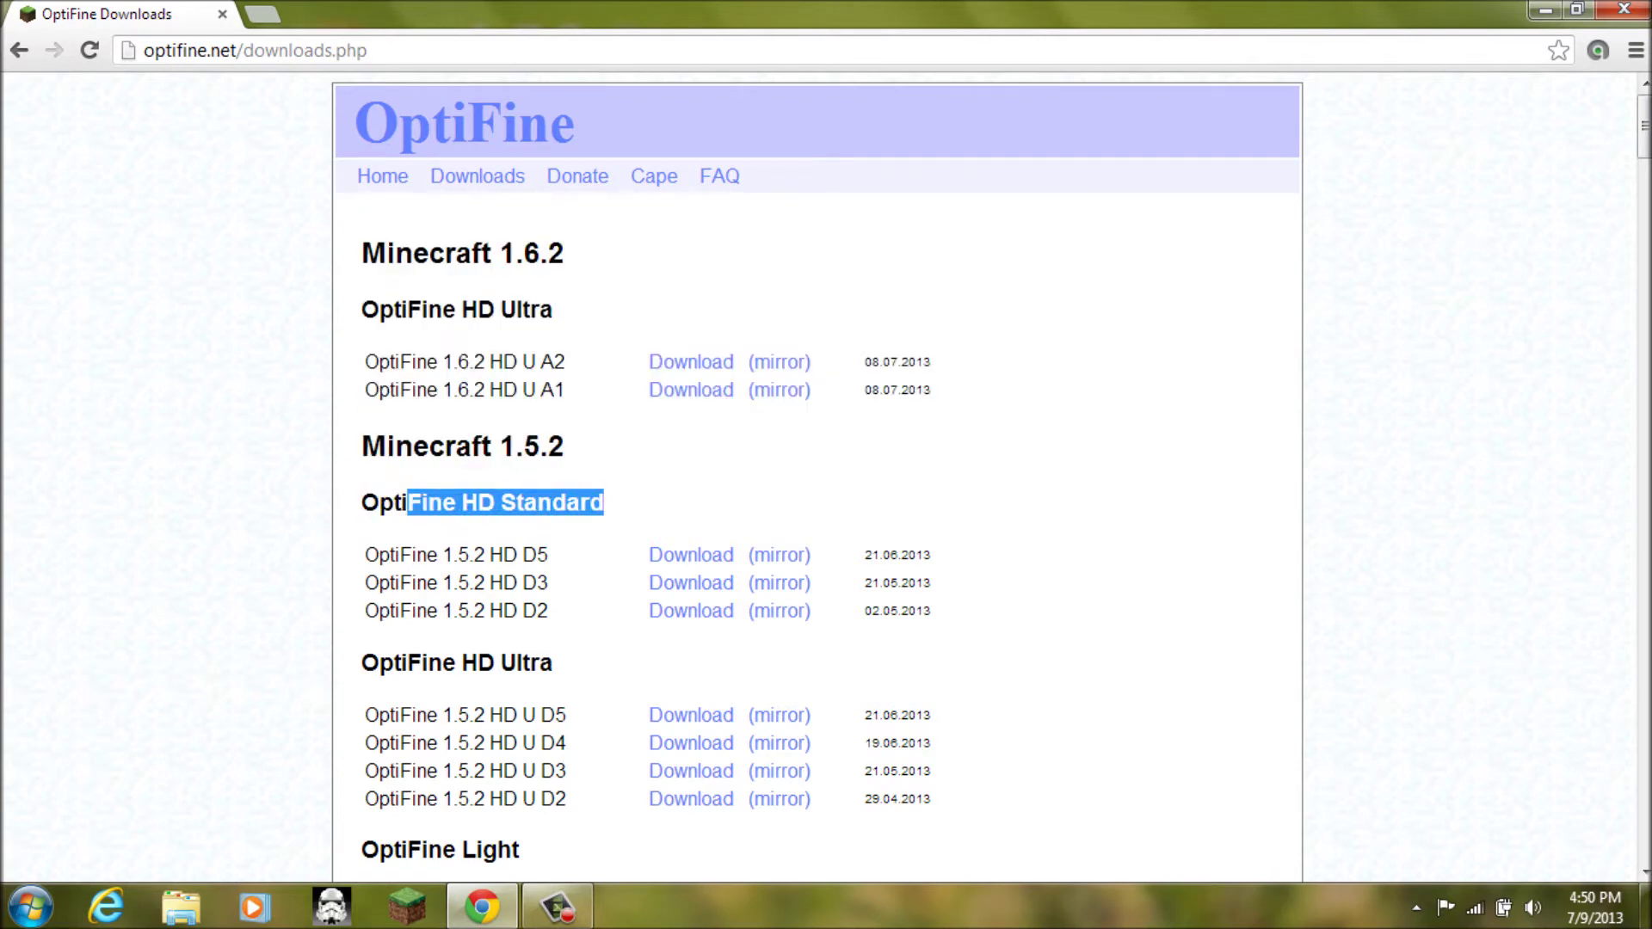
pyautogui.moveTo(553, 310)
pyautogui.mouseDown()
pyautogui.moveTo(422, 309)
pyautogui.moveTo(552, 309)
pyautogui.mouseUp()
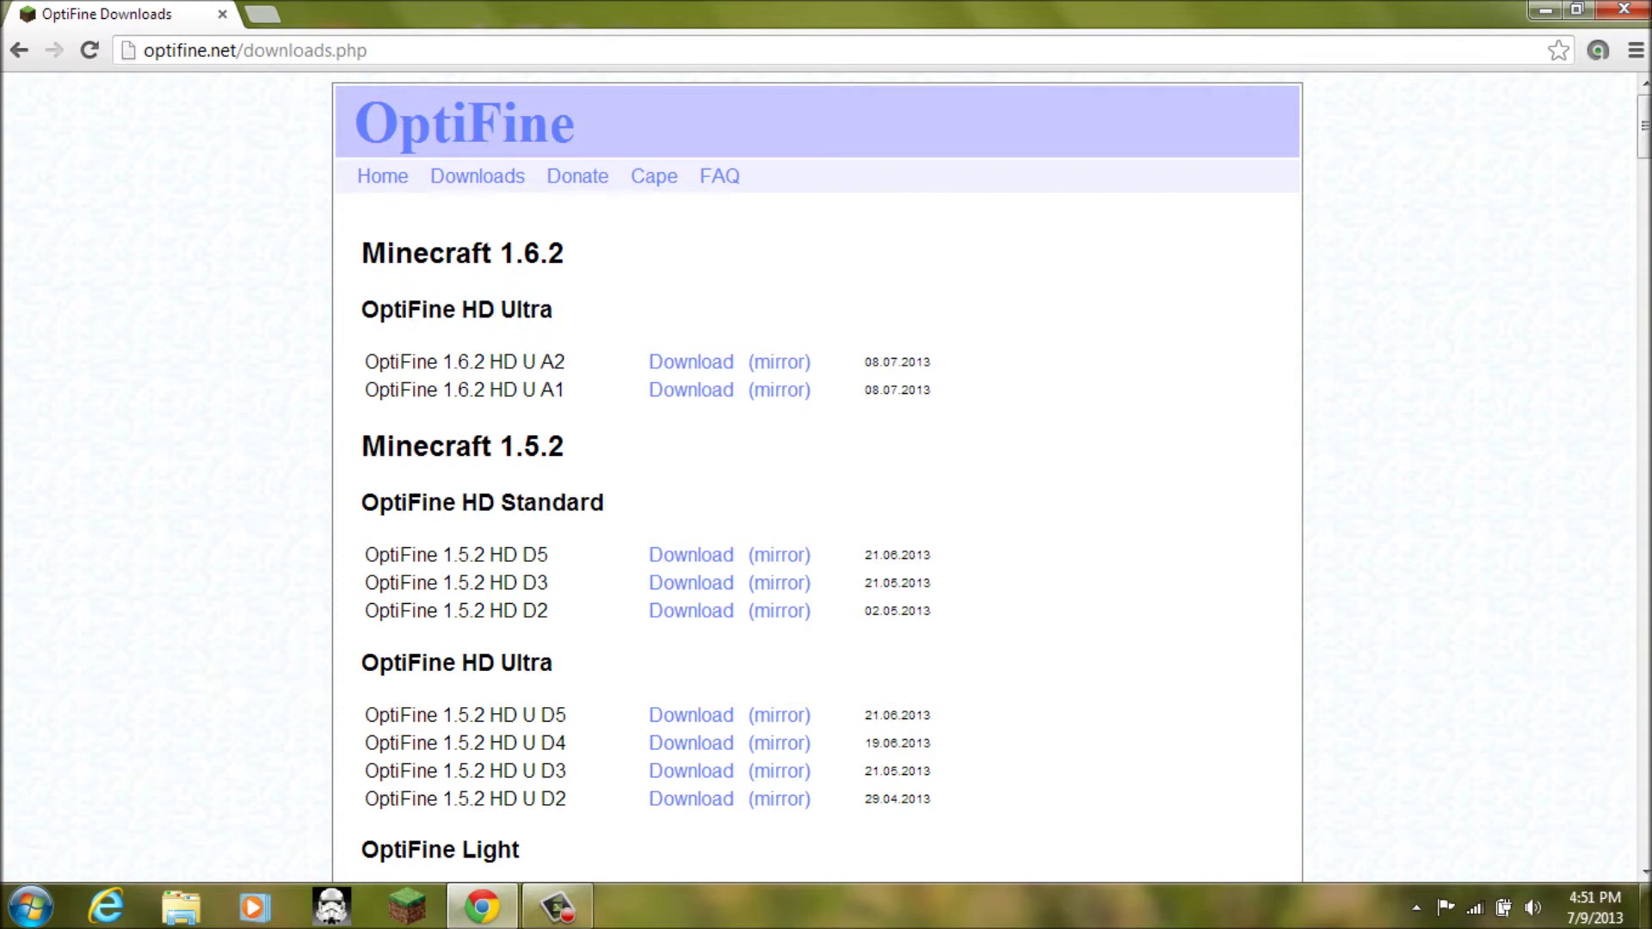
pyautogui.moveTo(568, 361); pyautogui.dragTo(363, 361)
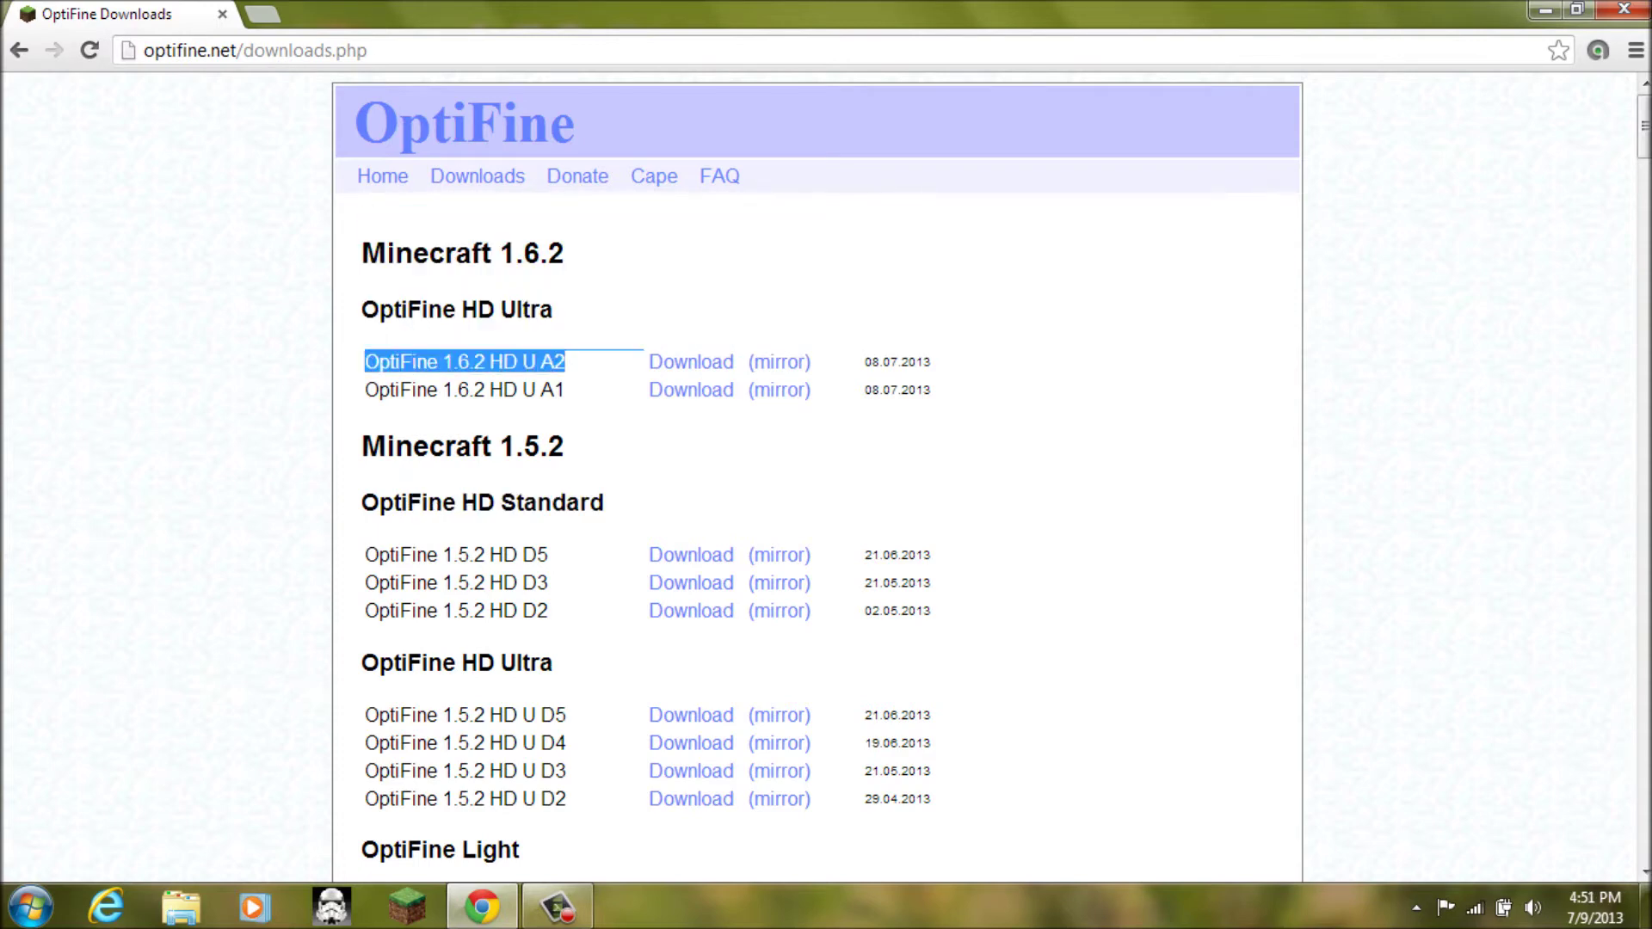
pyautogui.moveTo(565, 390); pyautogui.dragTo(489, 362)
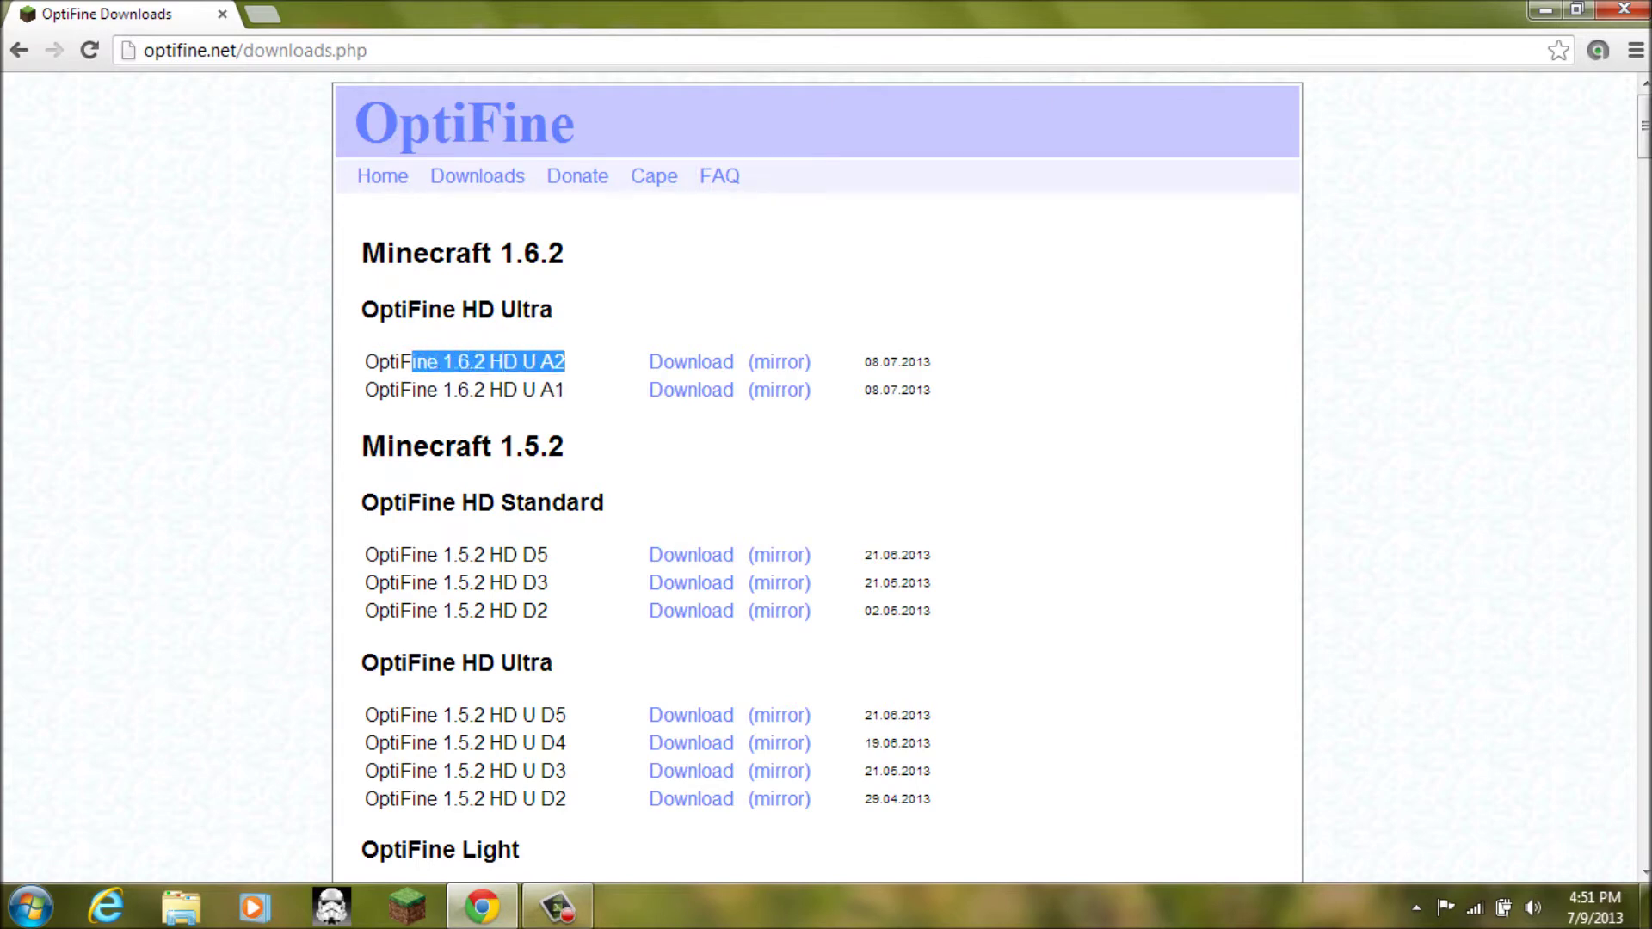
# Open the OptiFine 1.6.2 HD U A2 download page through its ad link, and exit Chrome, cancelling the download in progress
pyautogui.moveTo(364, 361); pyautogui.dragTo(536, 362)
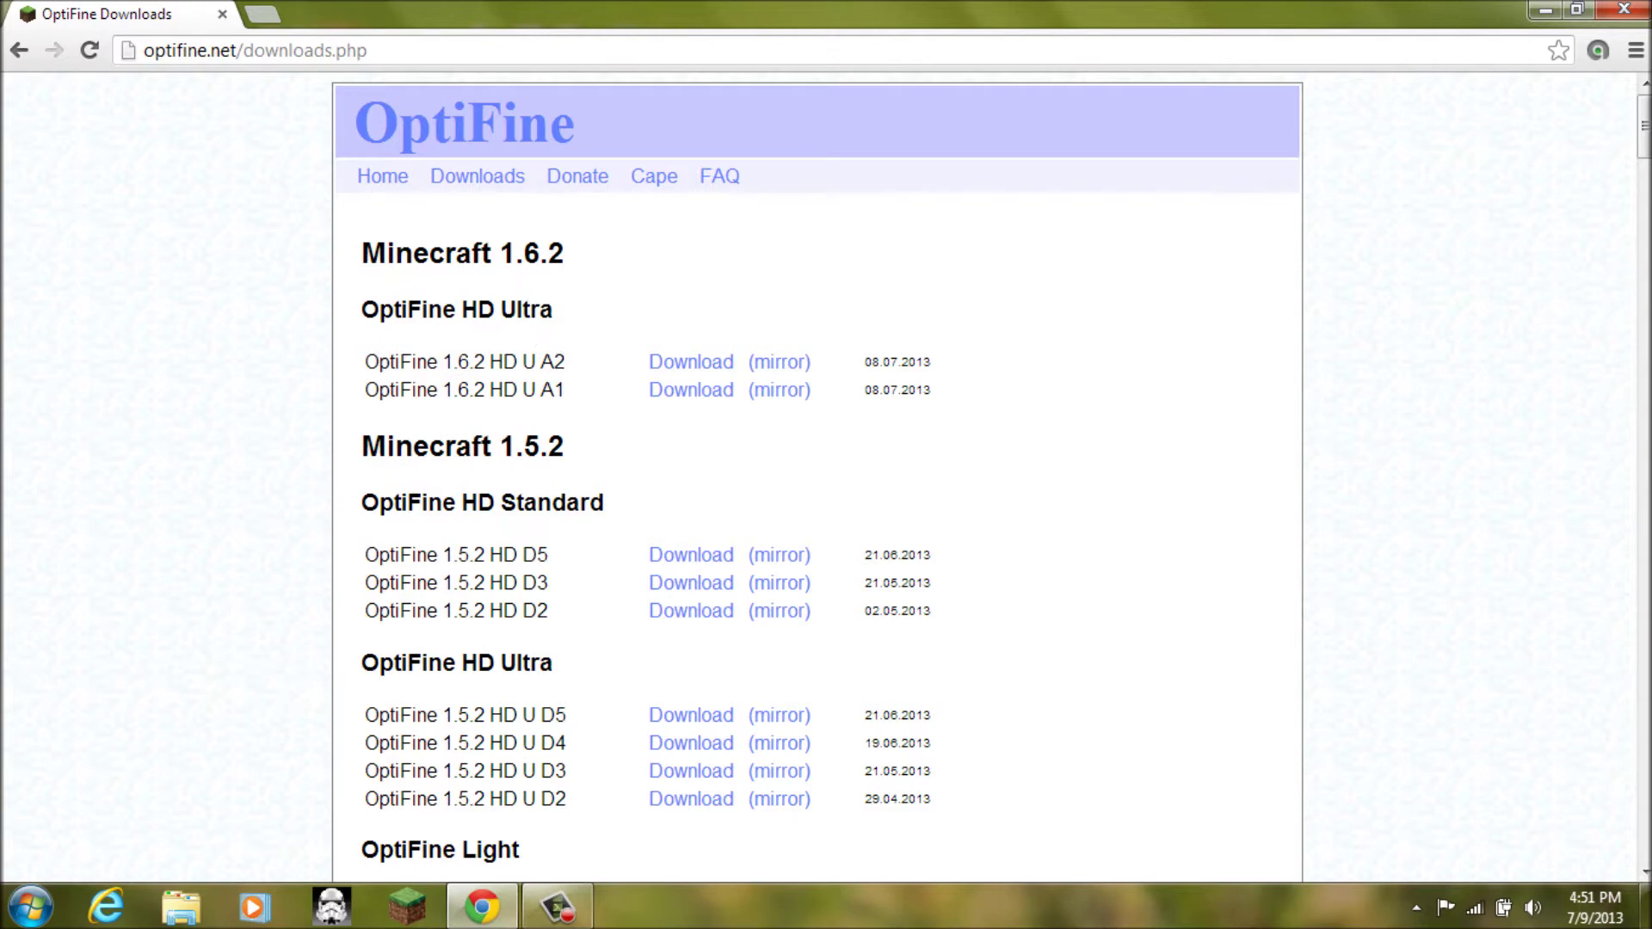
pyautogui.click(690, 361)
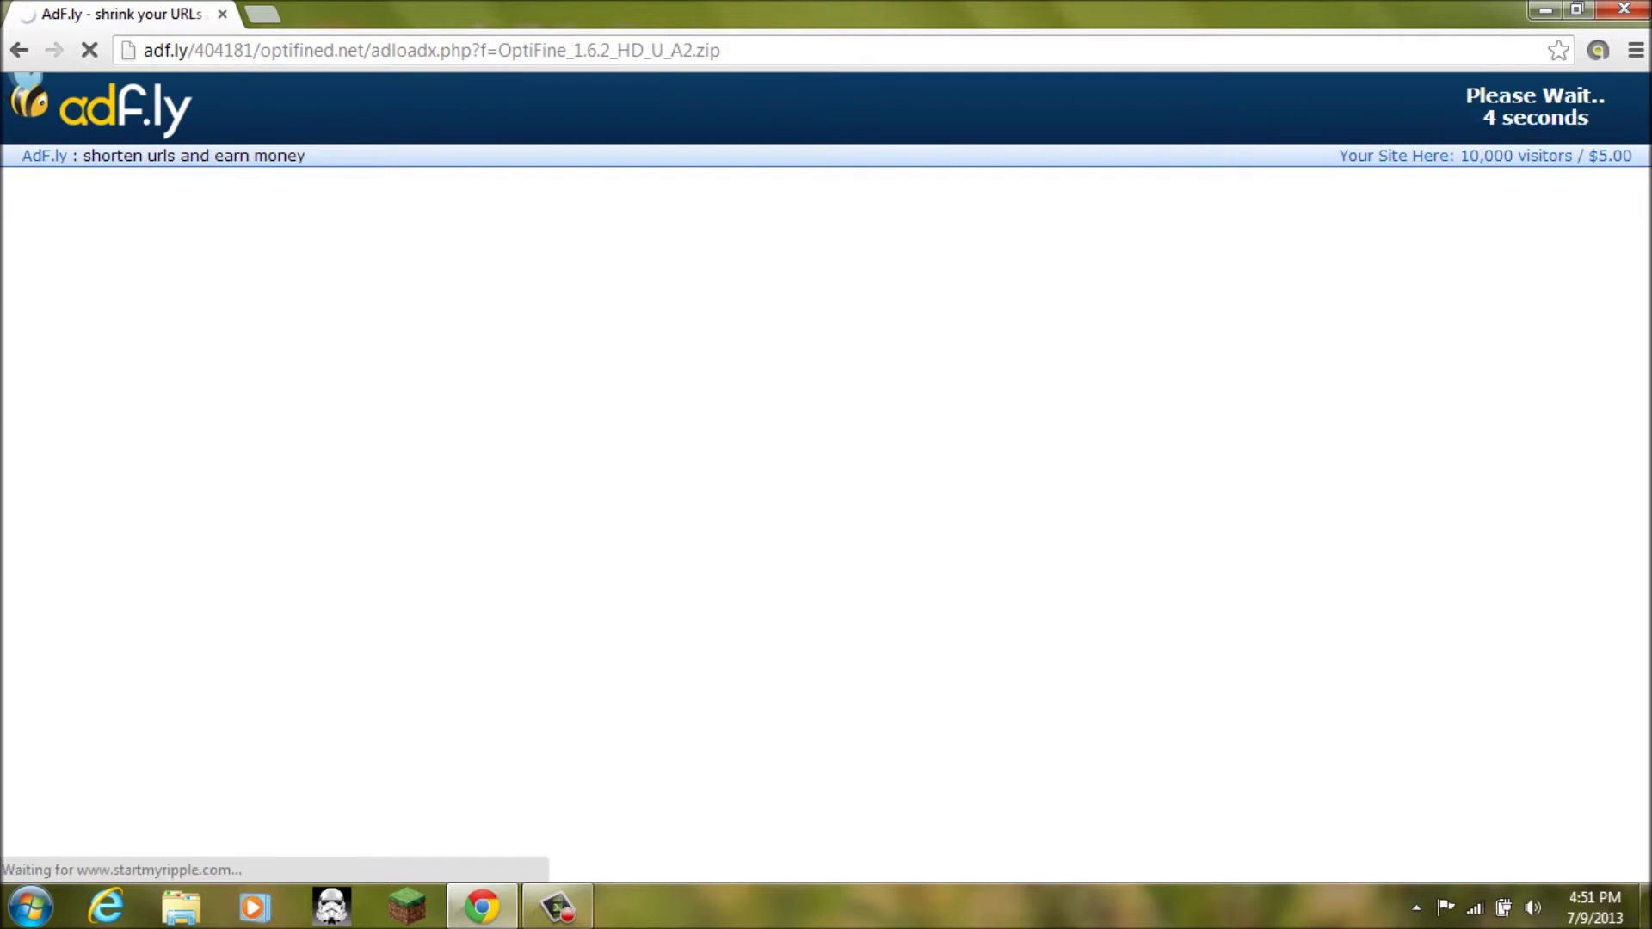
pyautogui.moveTo(1482, 118)
pyautogui.mouseDown()
pyautogui.moveTo(1582, 96)
pyautogui.moveTo(1466, 96)
pyautogui.mouseUp()
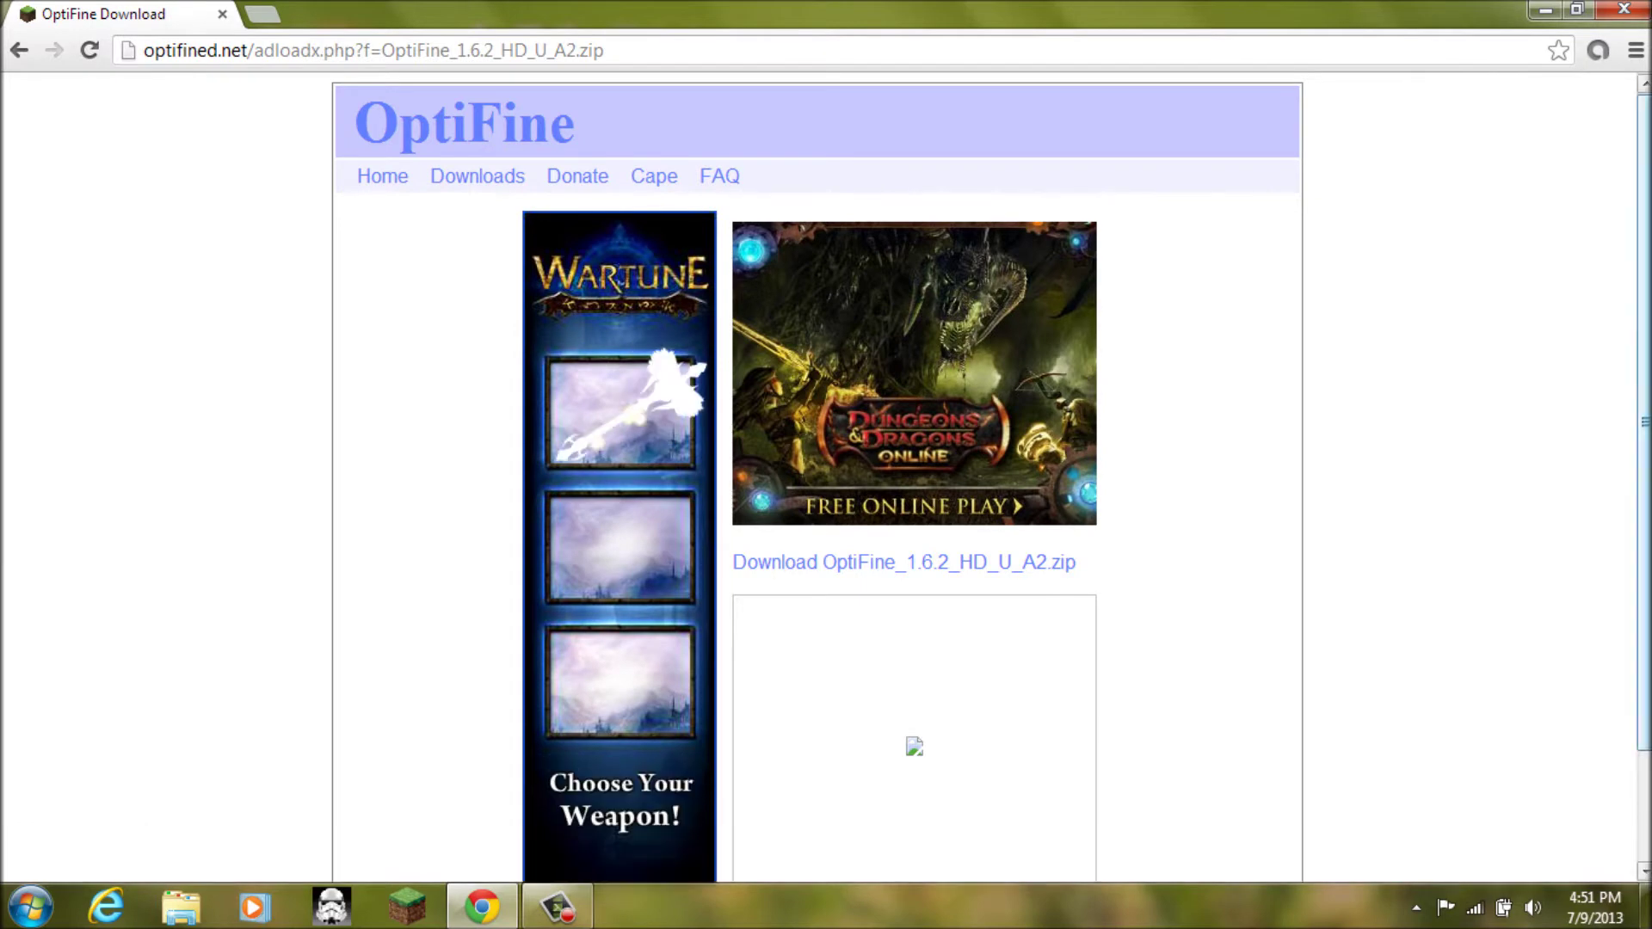
pyautogui.click(1622, 10)
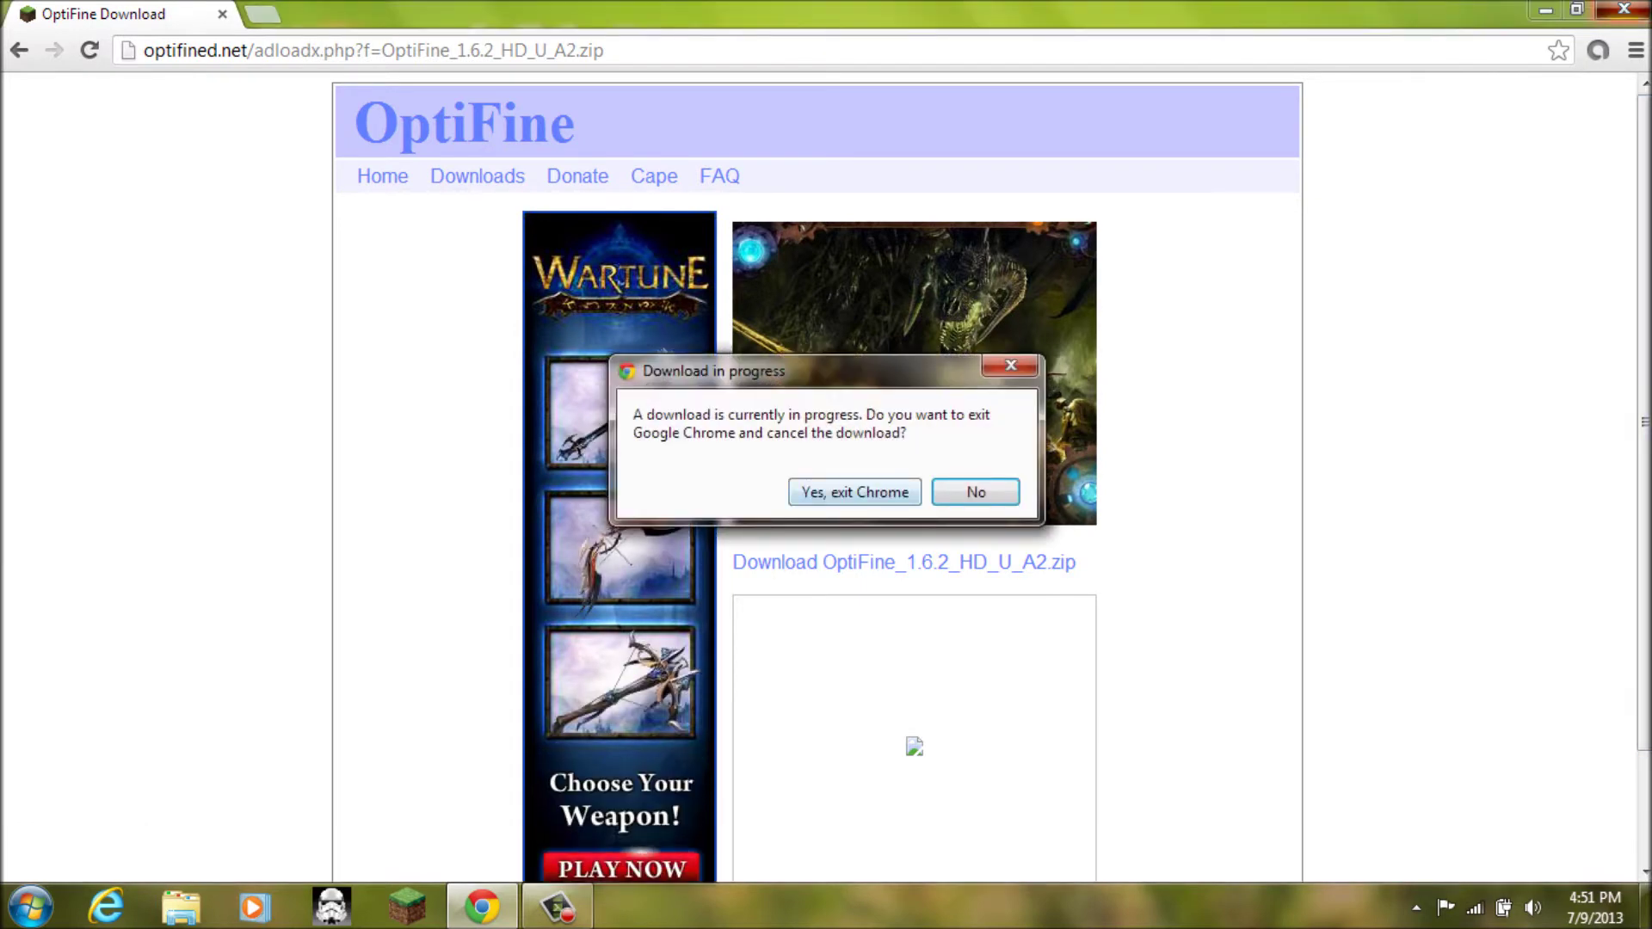
pyautogui.click(853, 492)
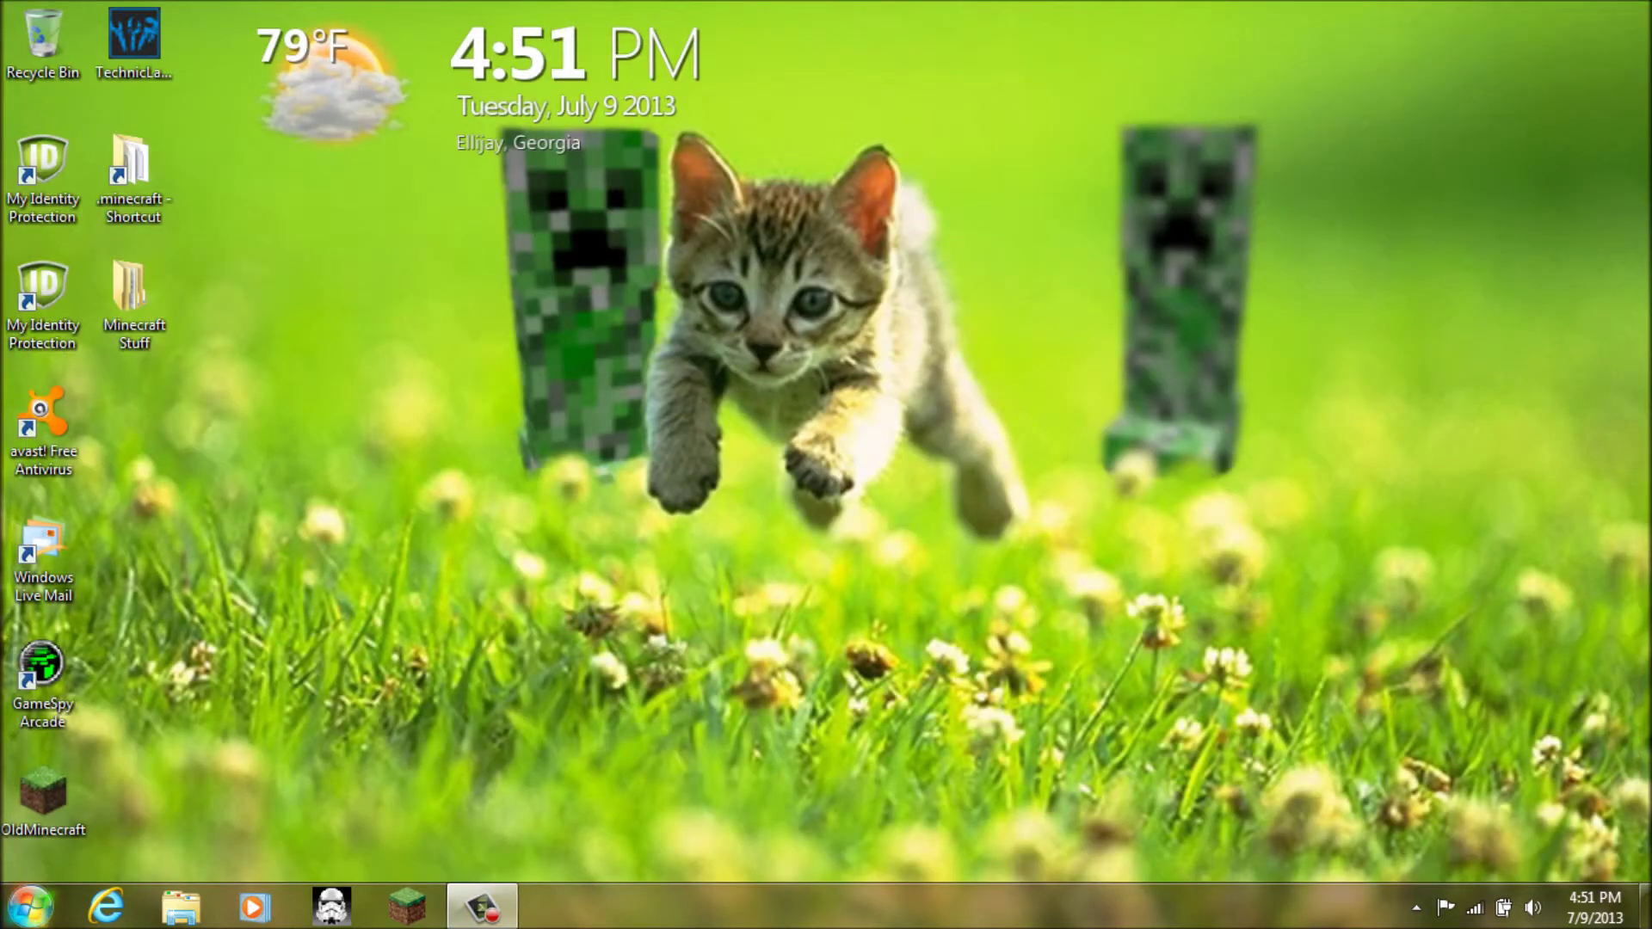
# Open the Roaming folder by running %appdata% from the Windows Run dialog
pyautogui.click(30, 906)
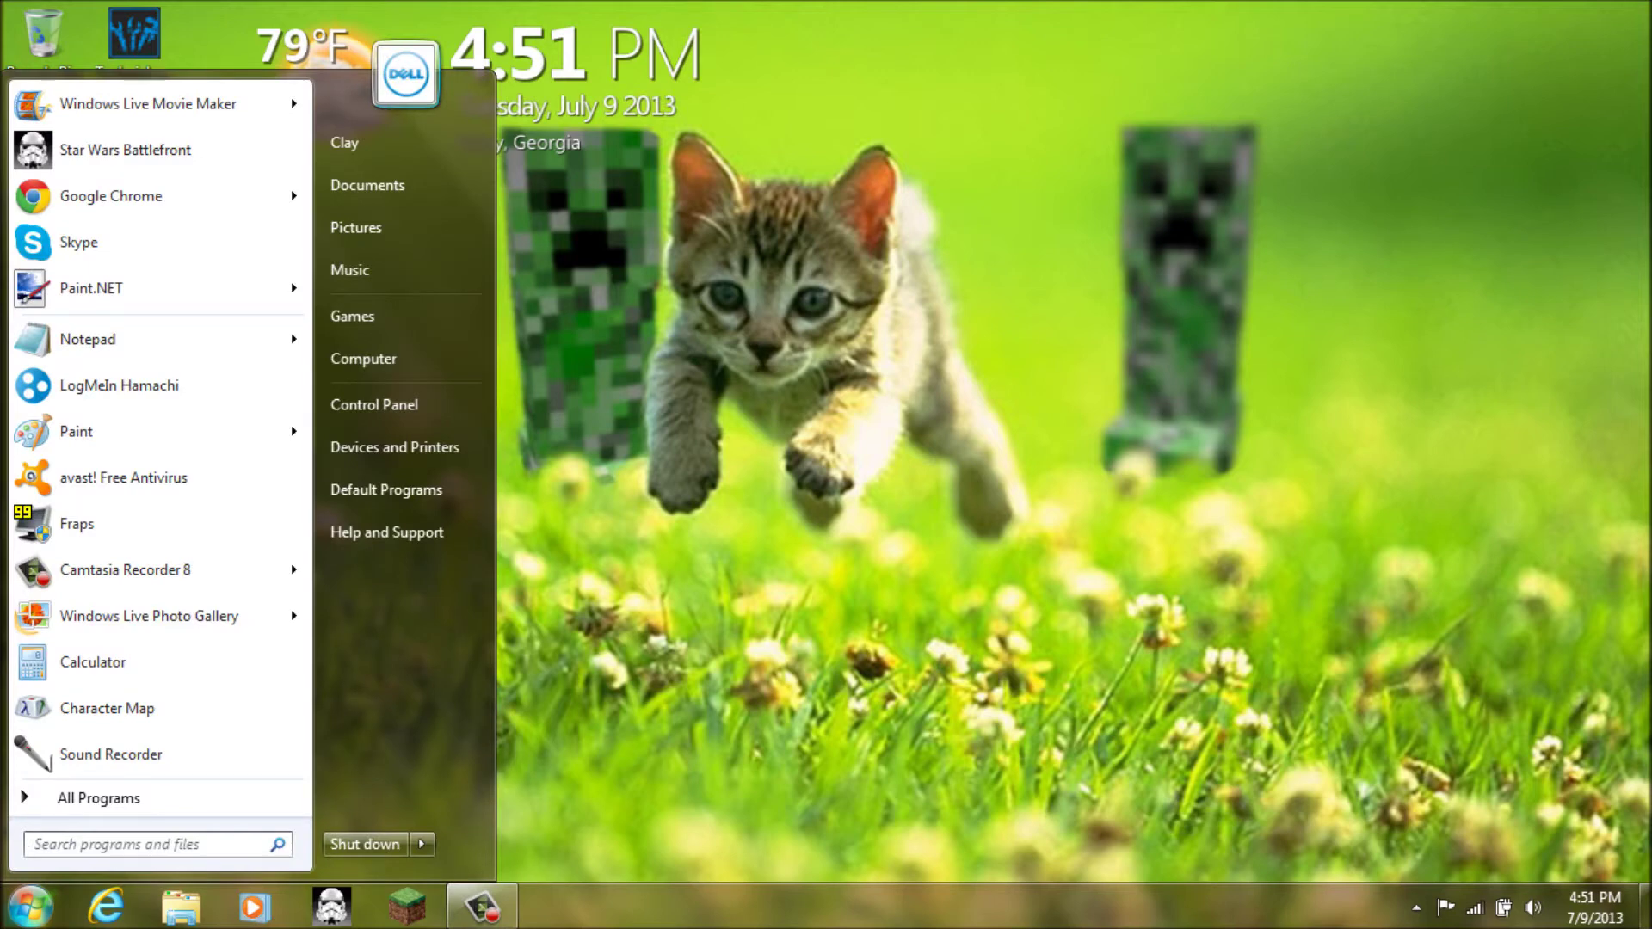
pyautogui.write('%appdata%')
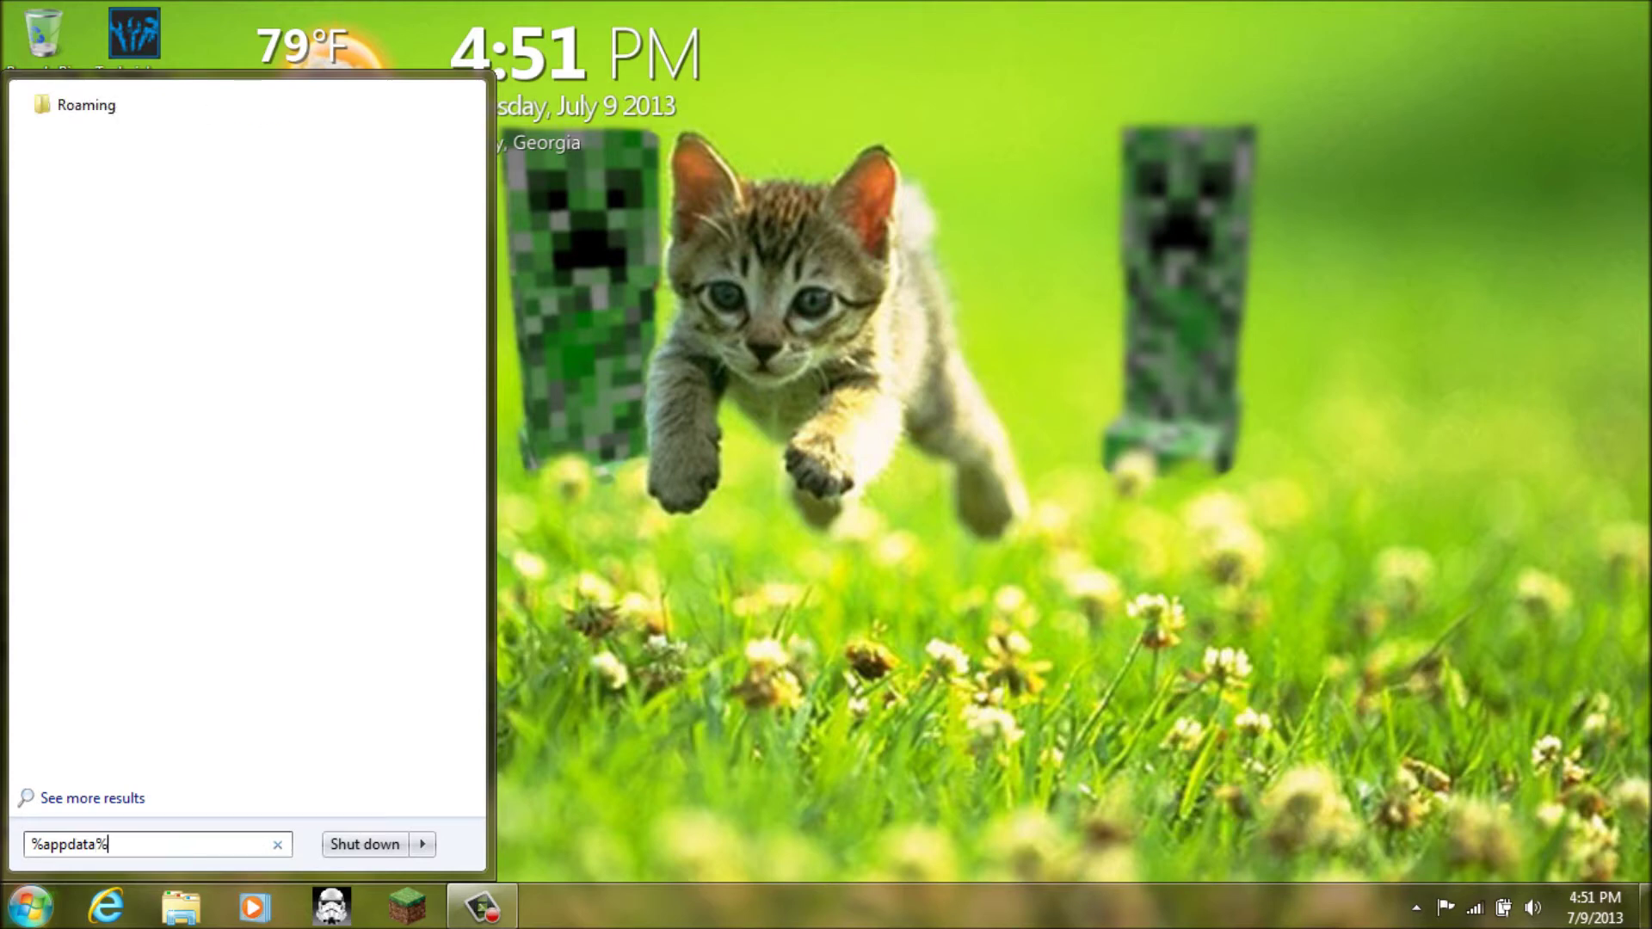
pyautogui.write('run')
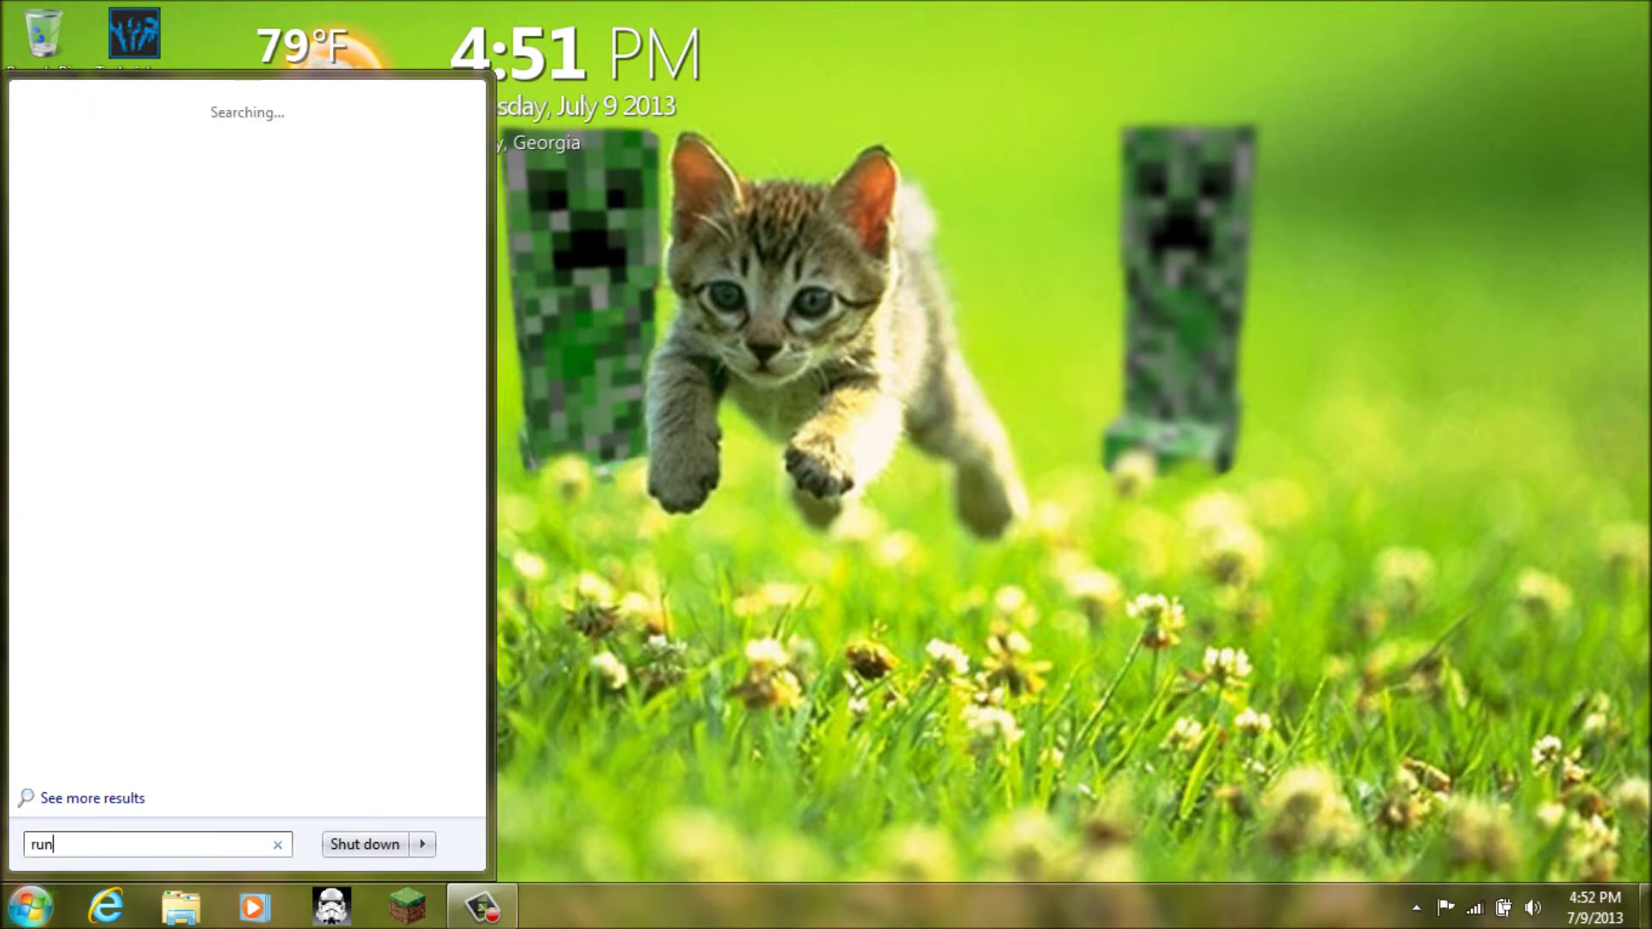
pyautogui.press('Return')
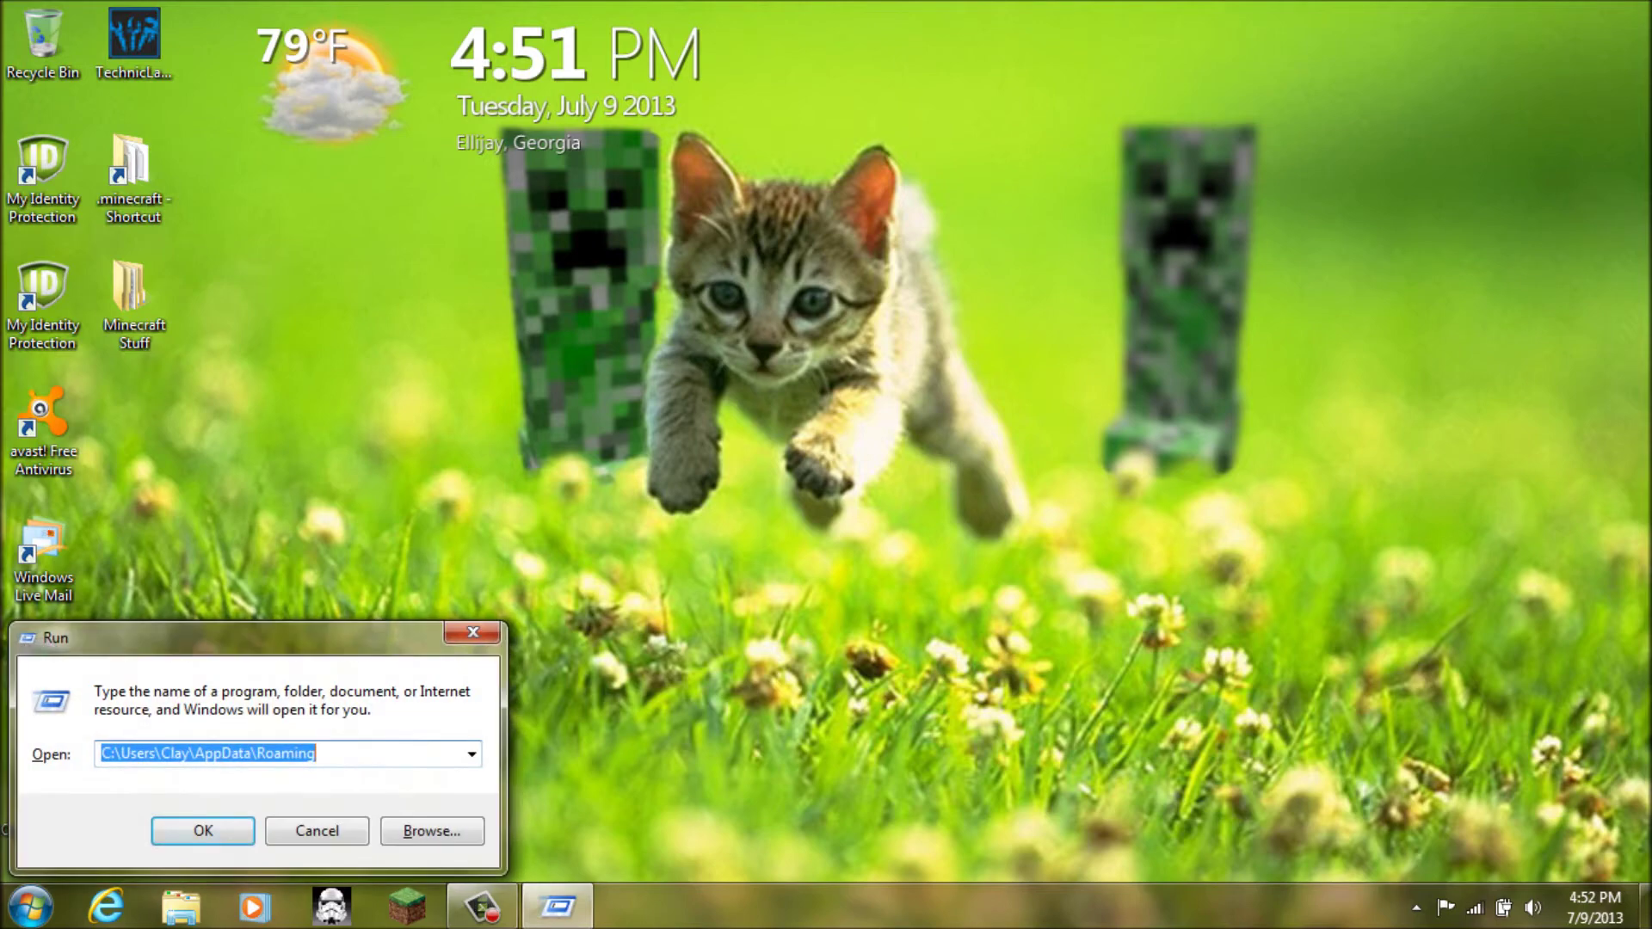
pyautogui.write('%appdata')
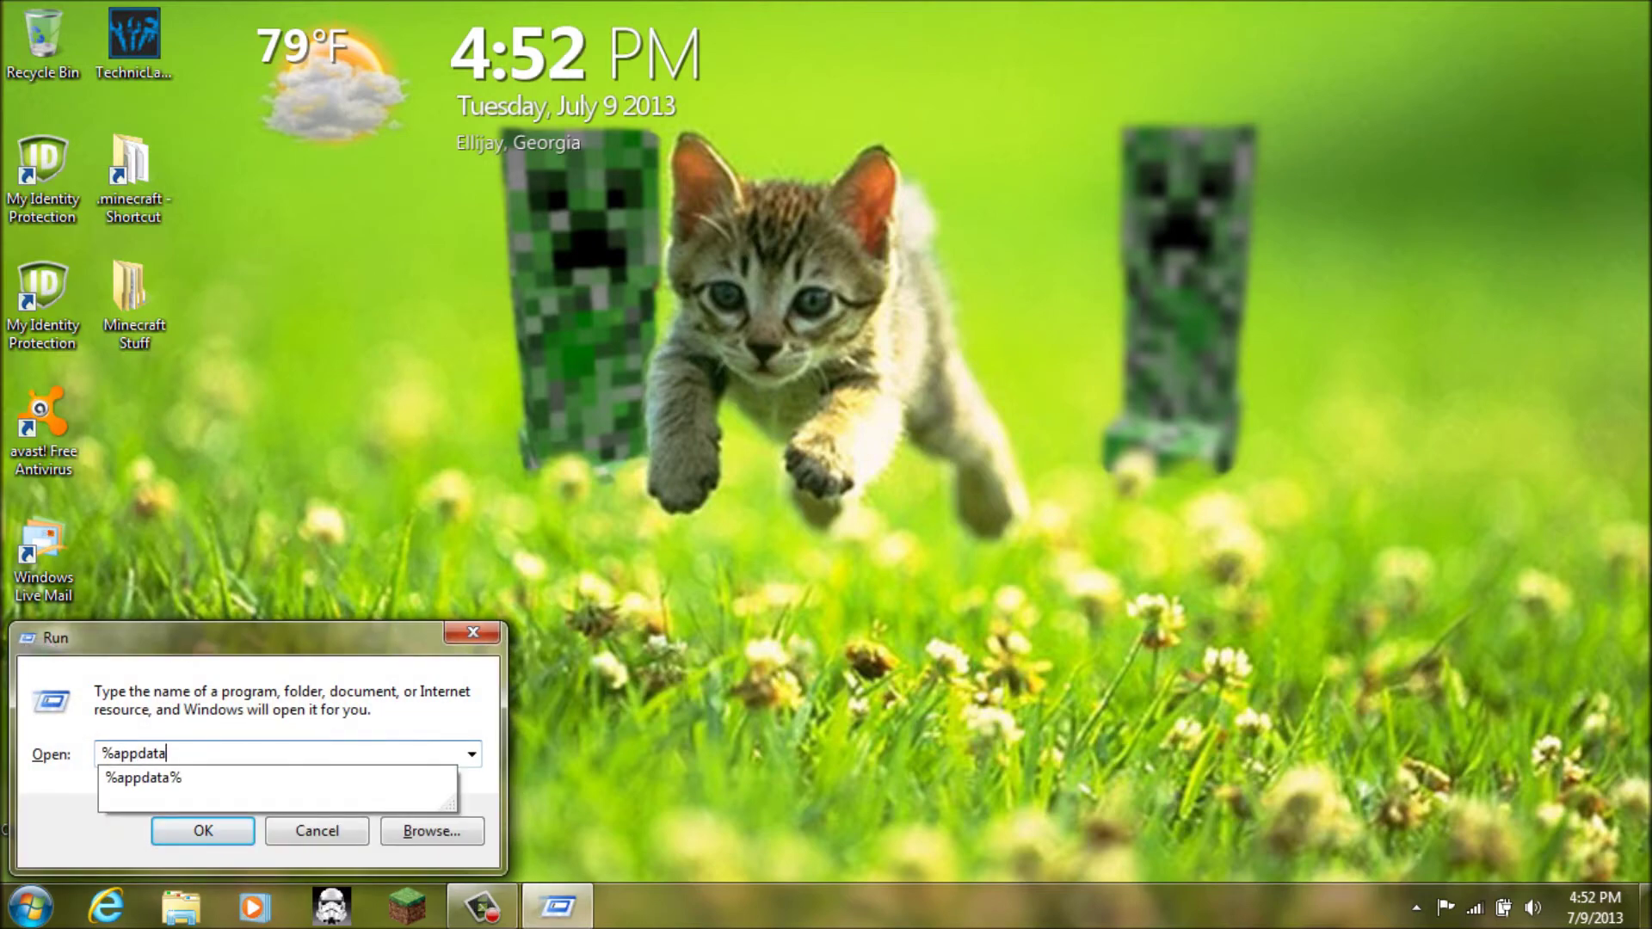
pyautogui.write('%')
pyautogui.press('Return')
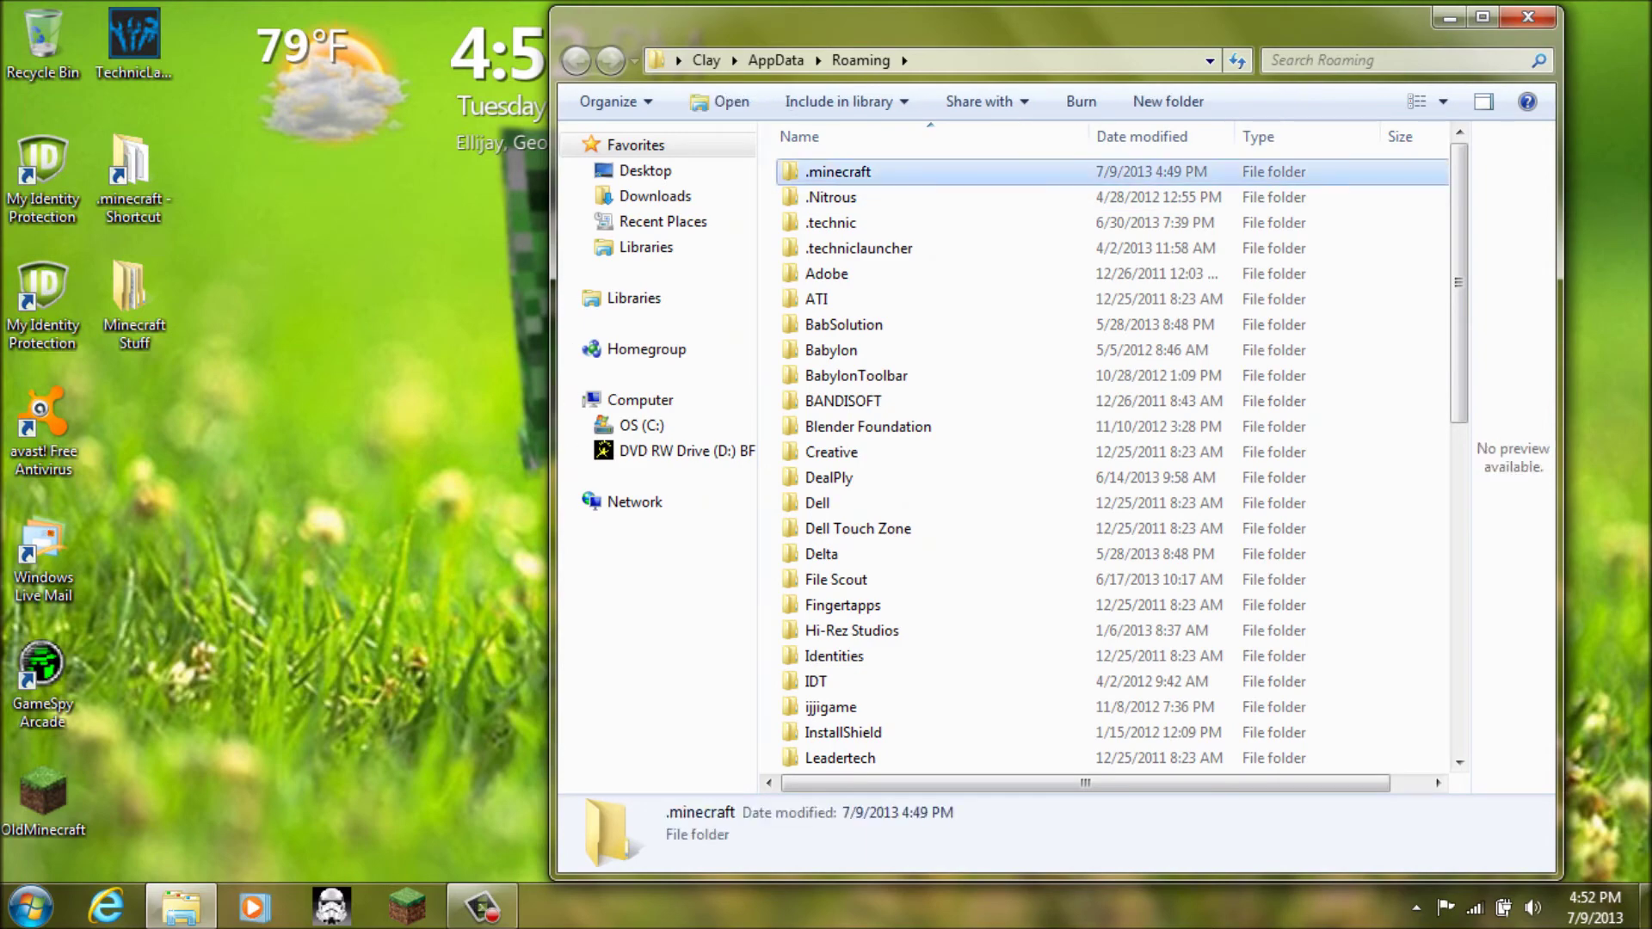
# Open the versions folder inside .minecraft and select the 1.6.2 folder
pyautogui.doubleClick(837, 171)
pyautogui.click(133, 178)
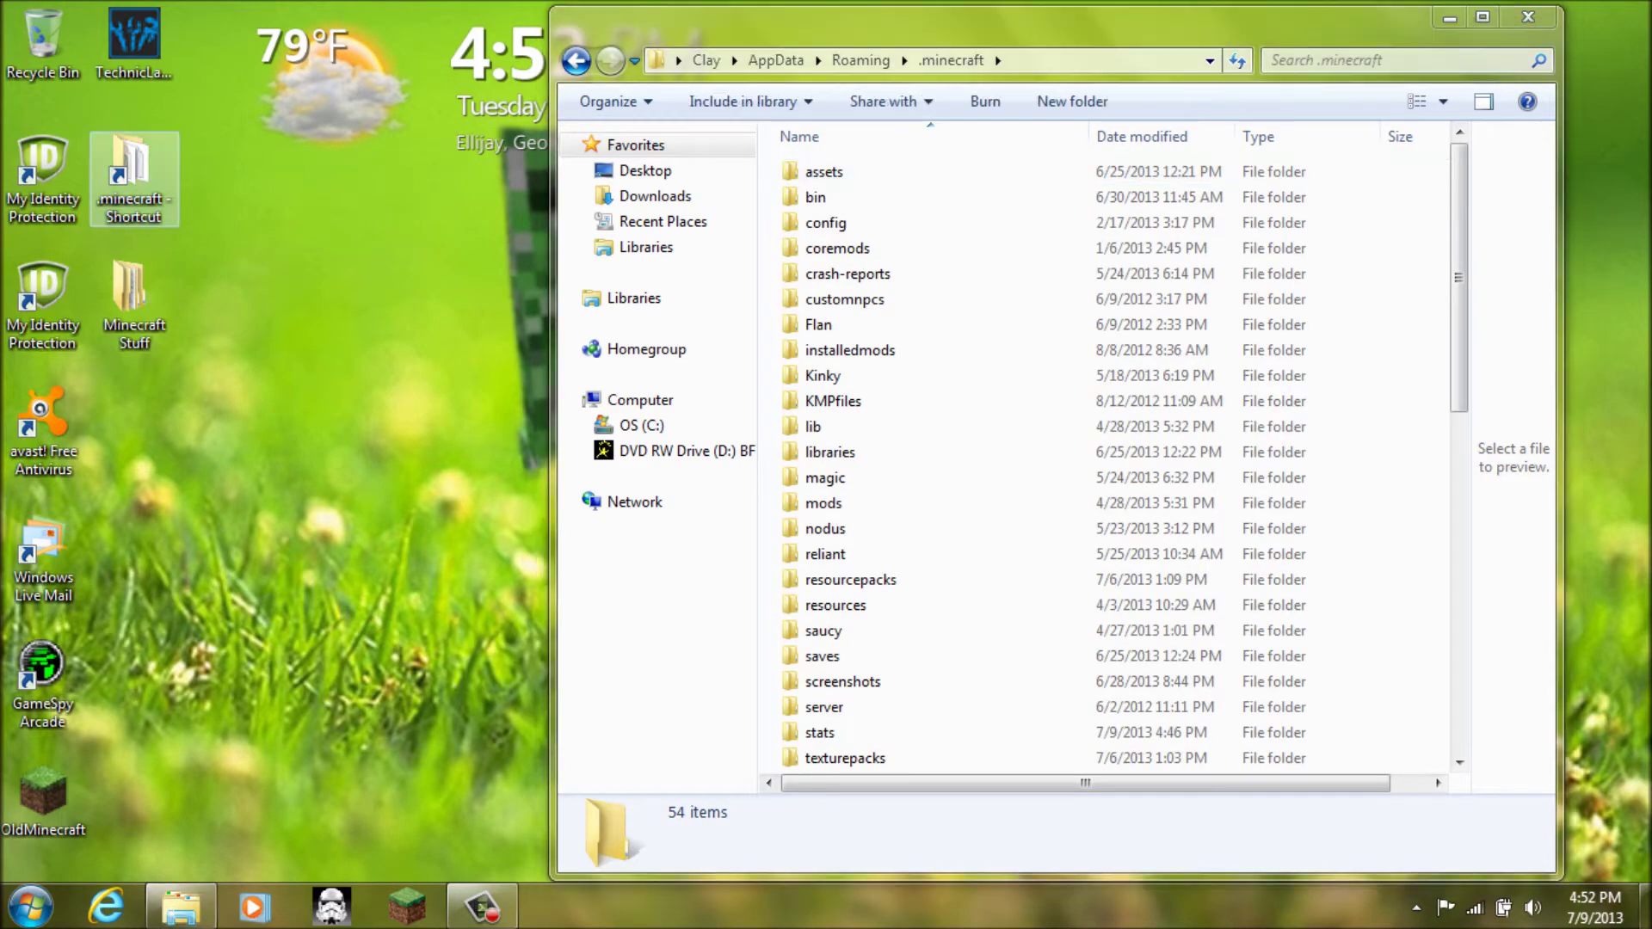
pyautogui.doubleClick(133, 177)
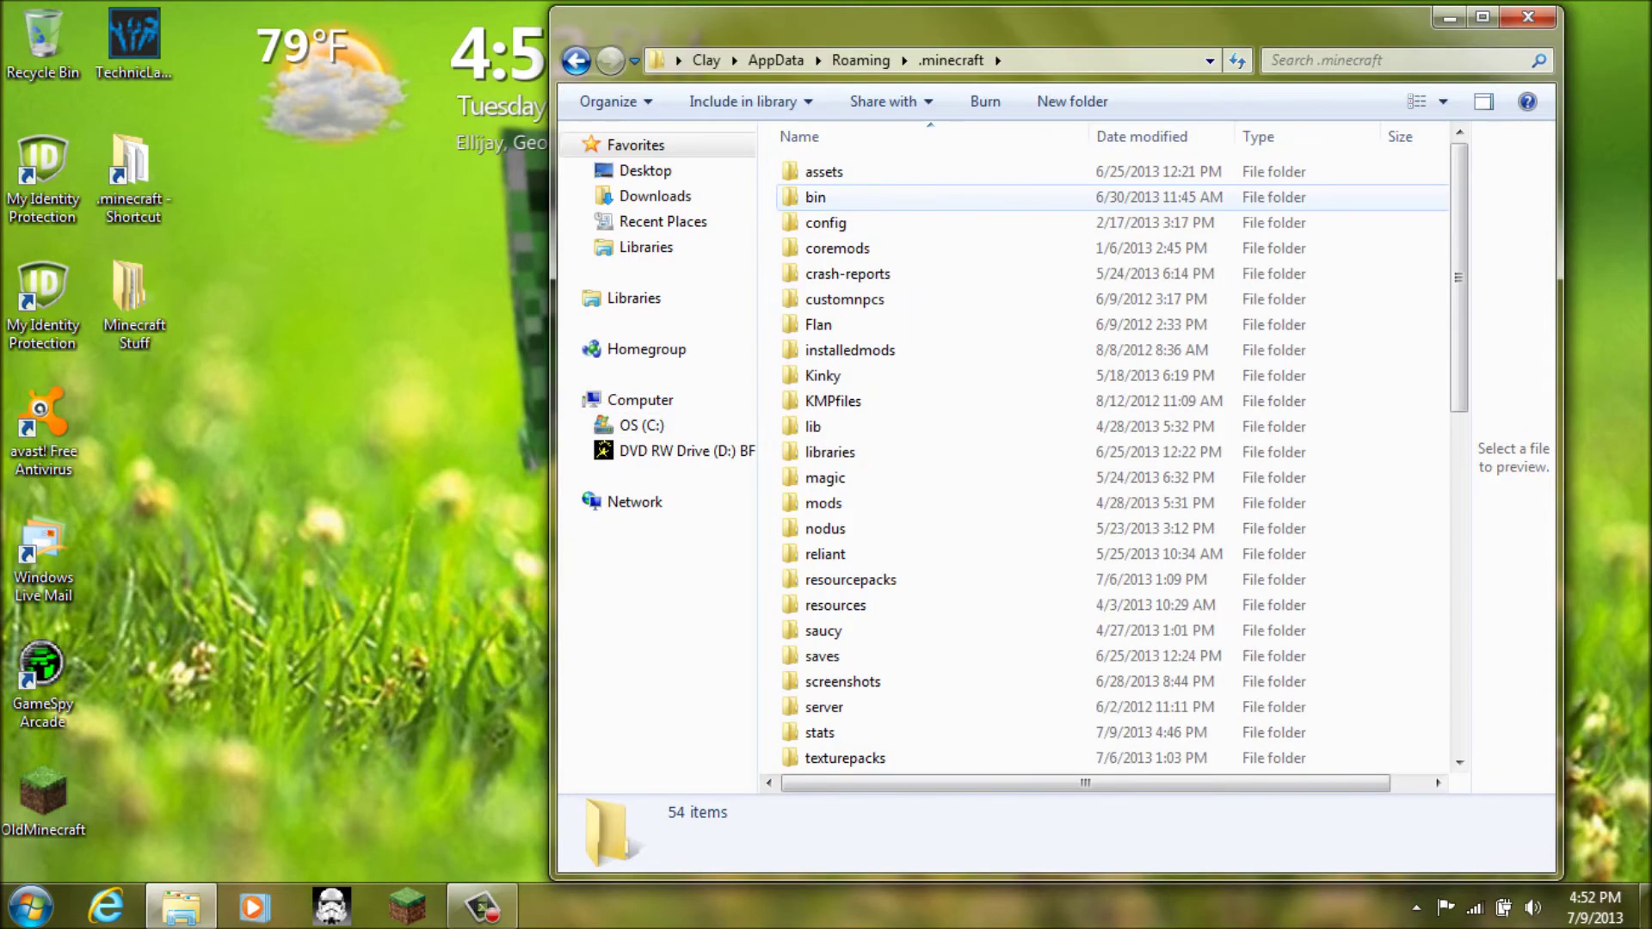
pyautogui.scroll(-9, 964, 451)
pyautogui.scroll(2, 964, 451)
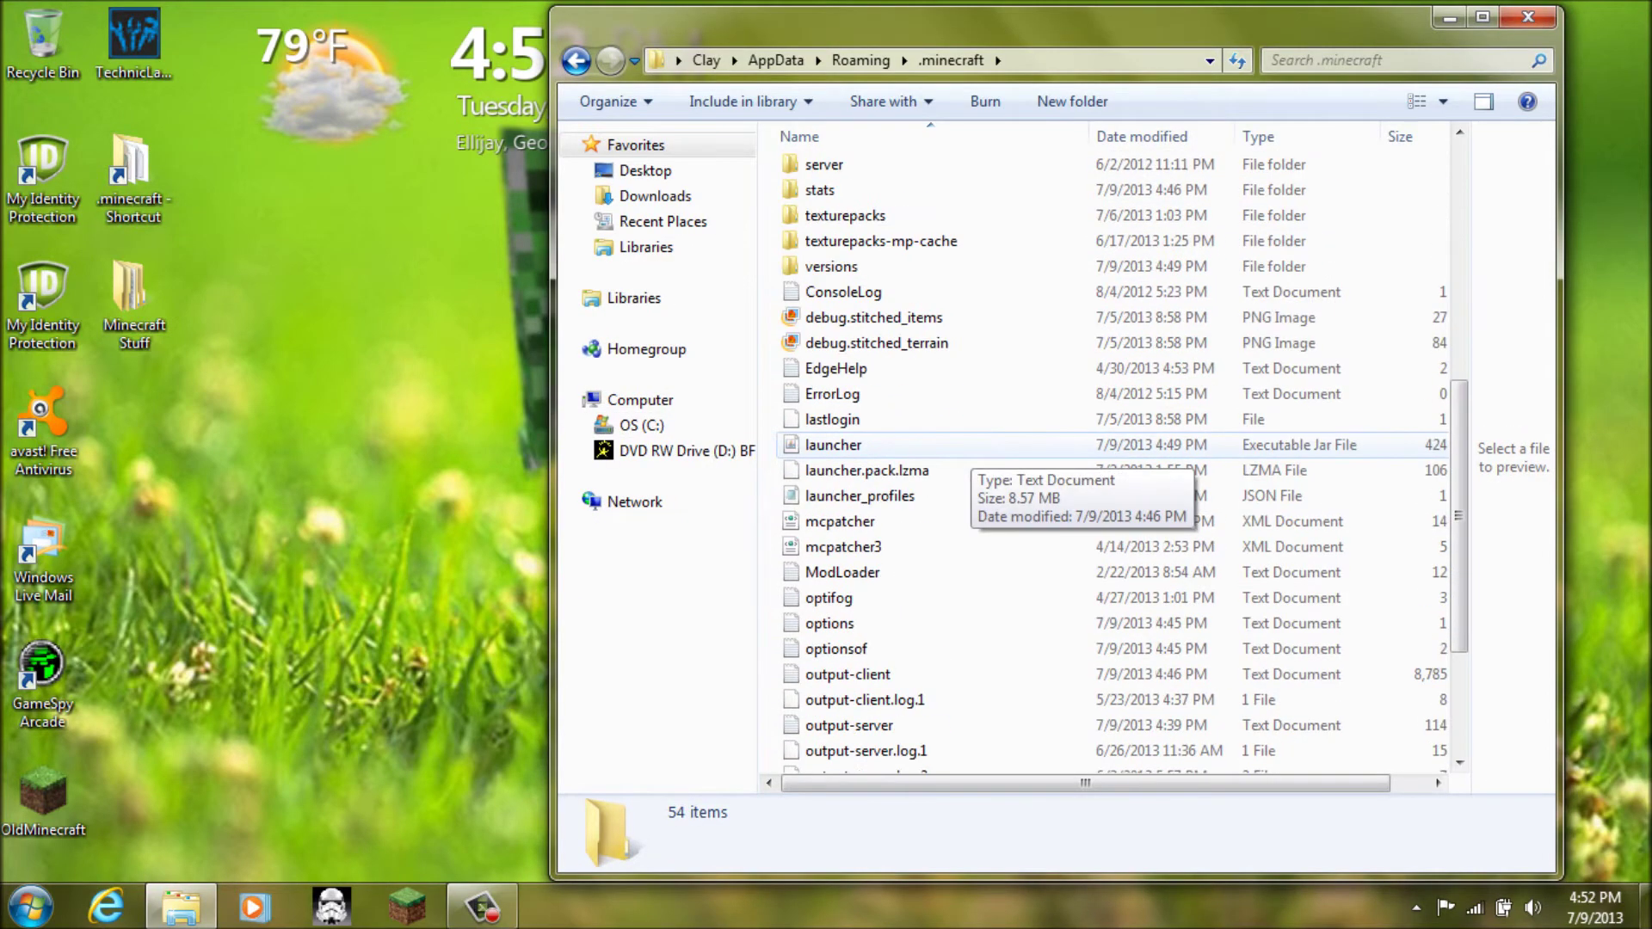
pyautogui.scroll(1, 946, 447)
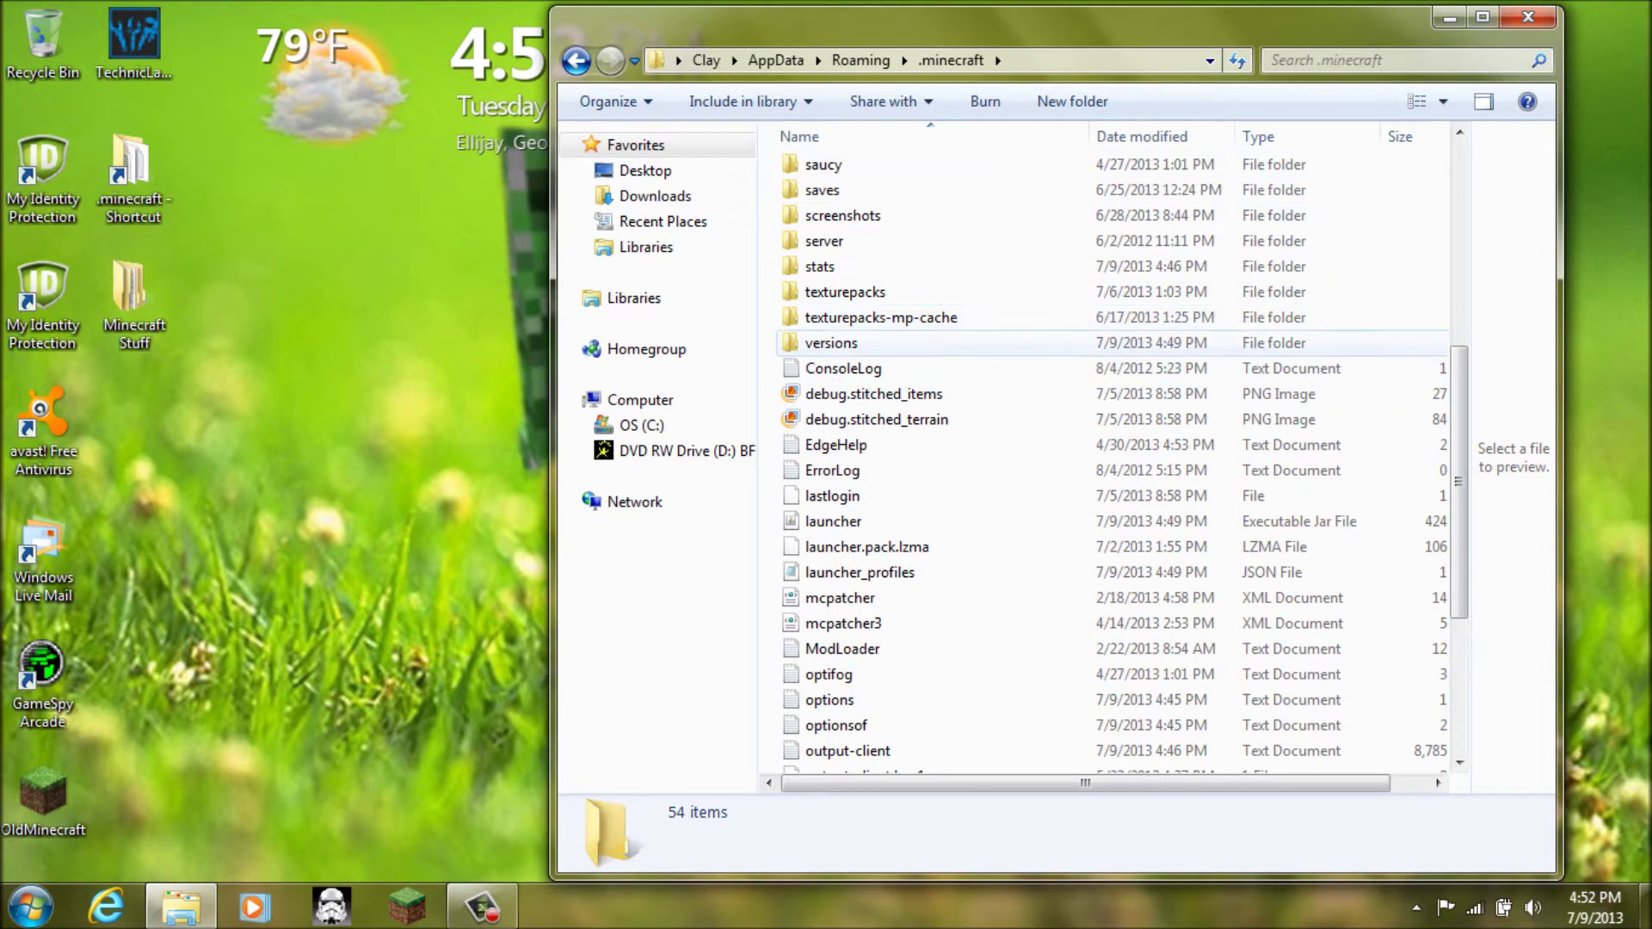
pyautogui.doubleClick(934, 342)
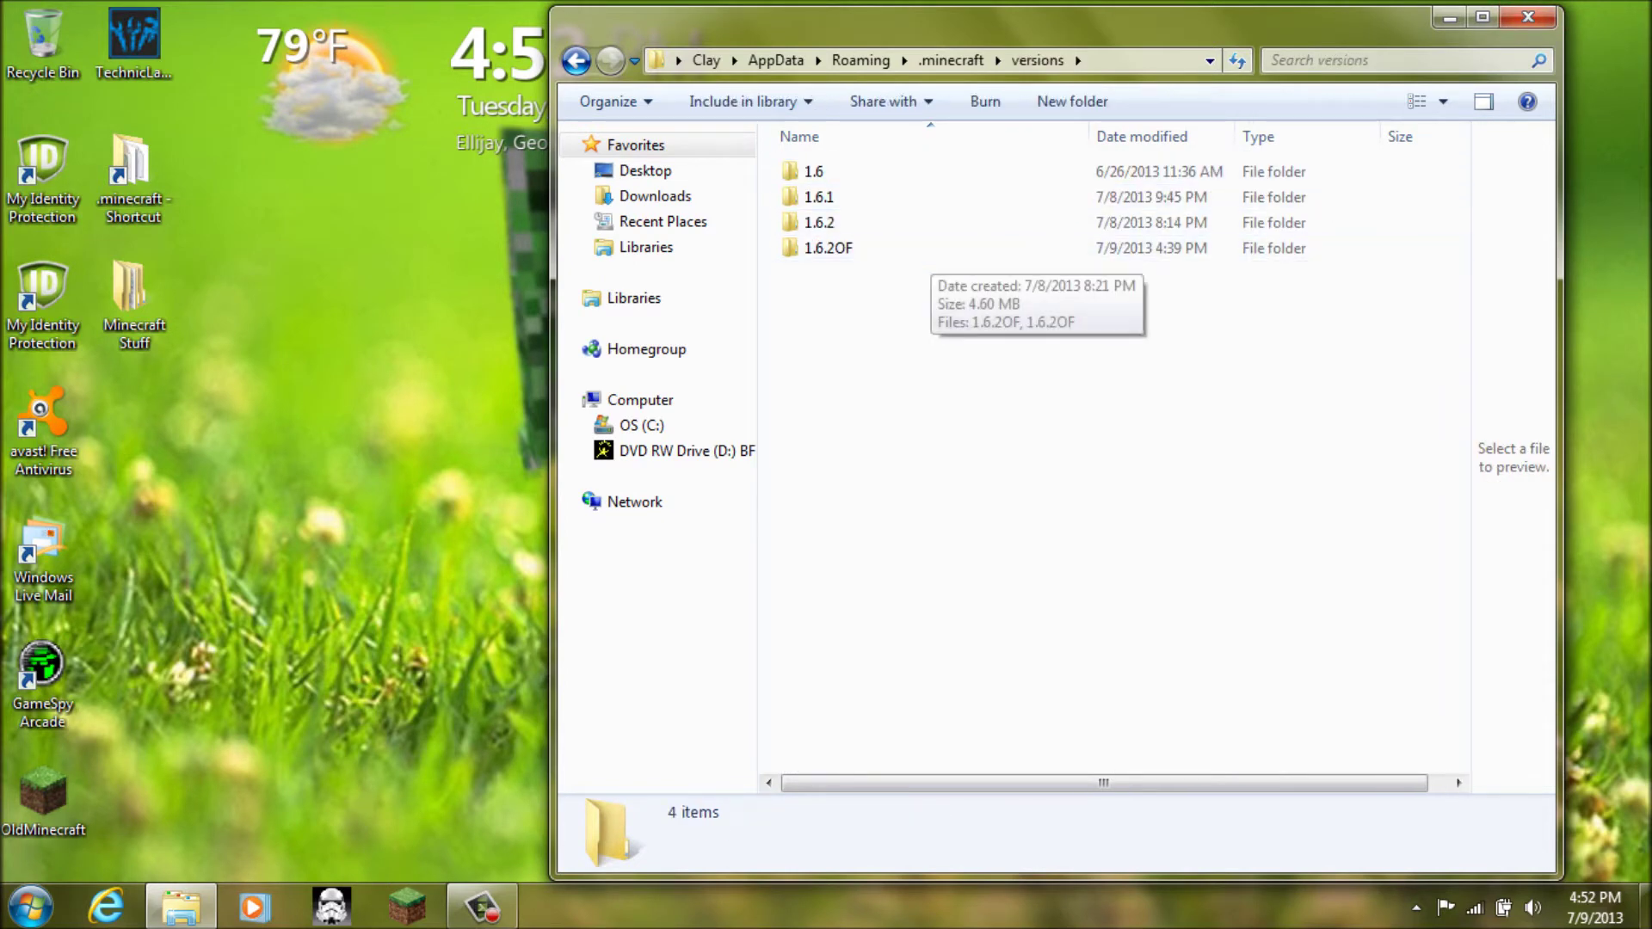
pyautogui.click(819, 222)
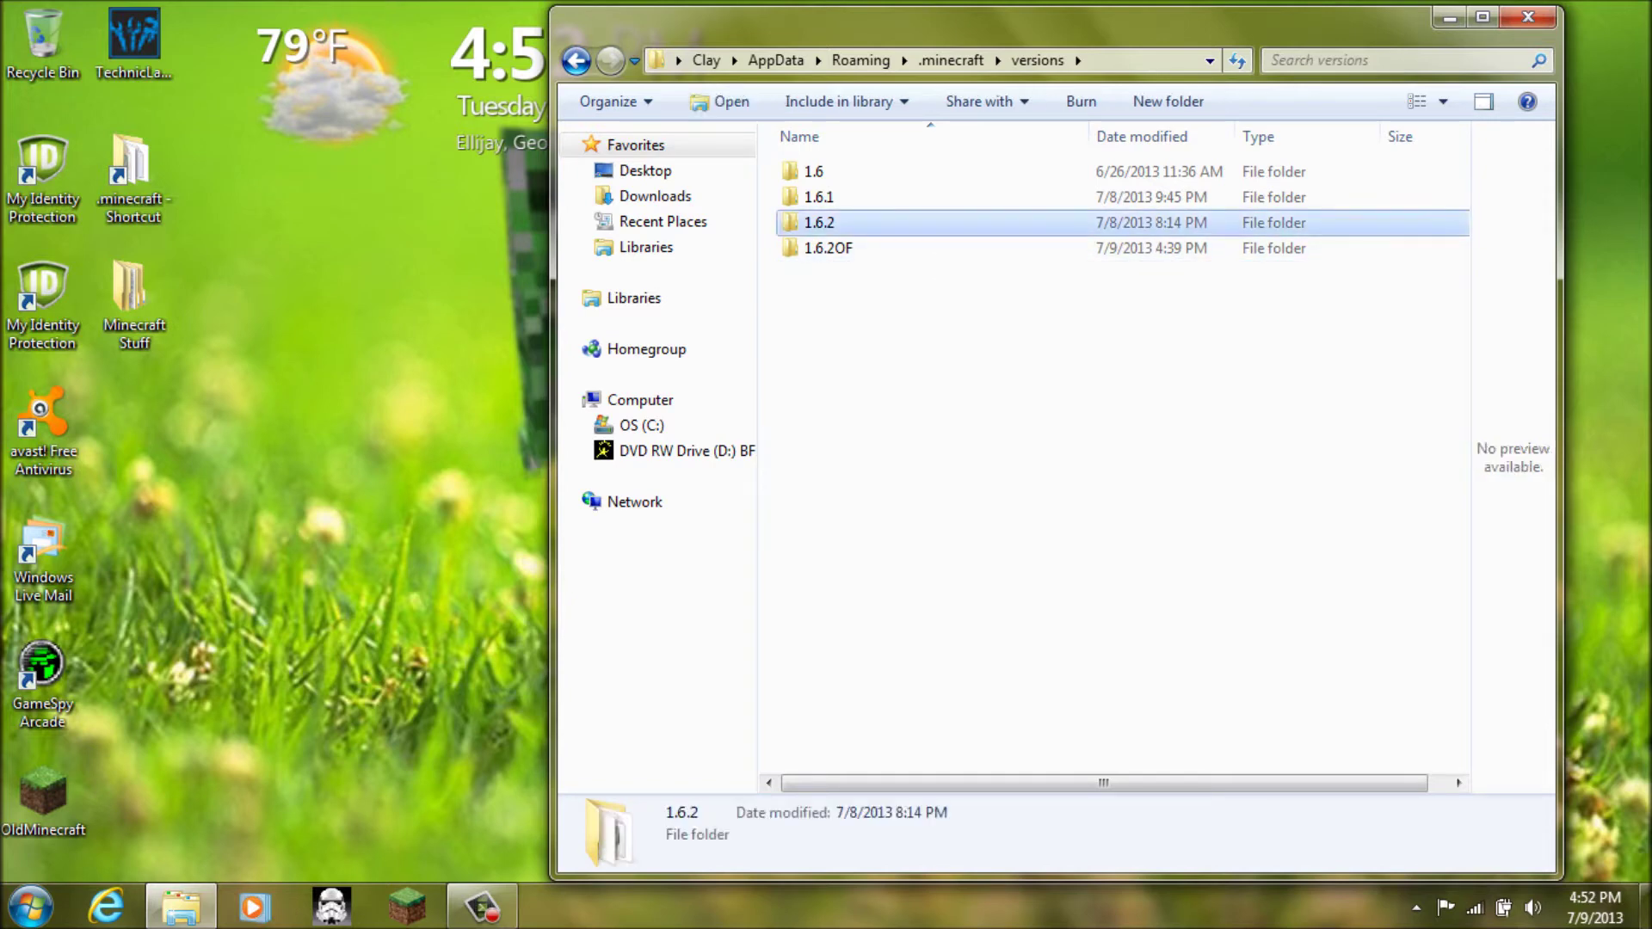
# Start the Minecraft launcher to check its profile and version information, and close it again
pyautogui.click(407, 905)
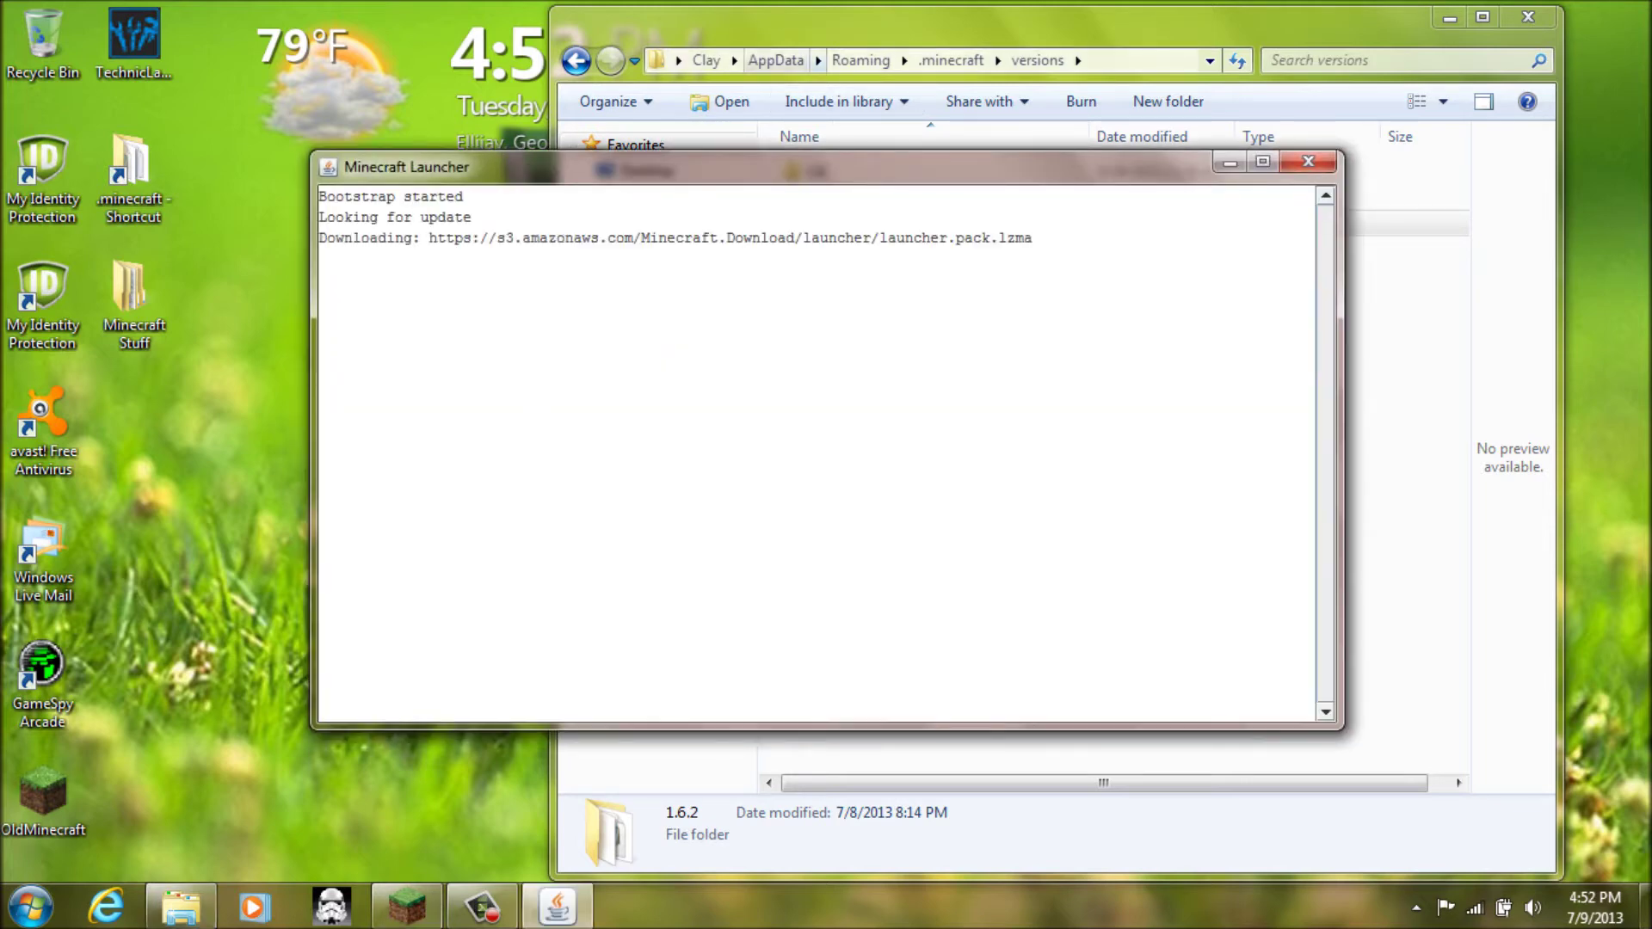
pyautogui.click(848, 34)
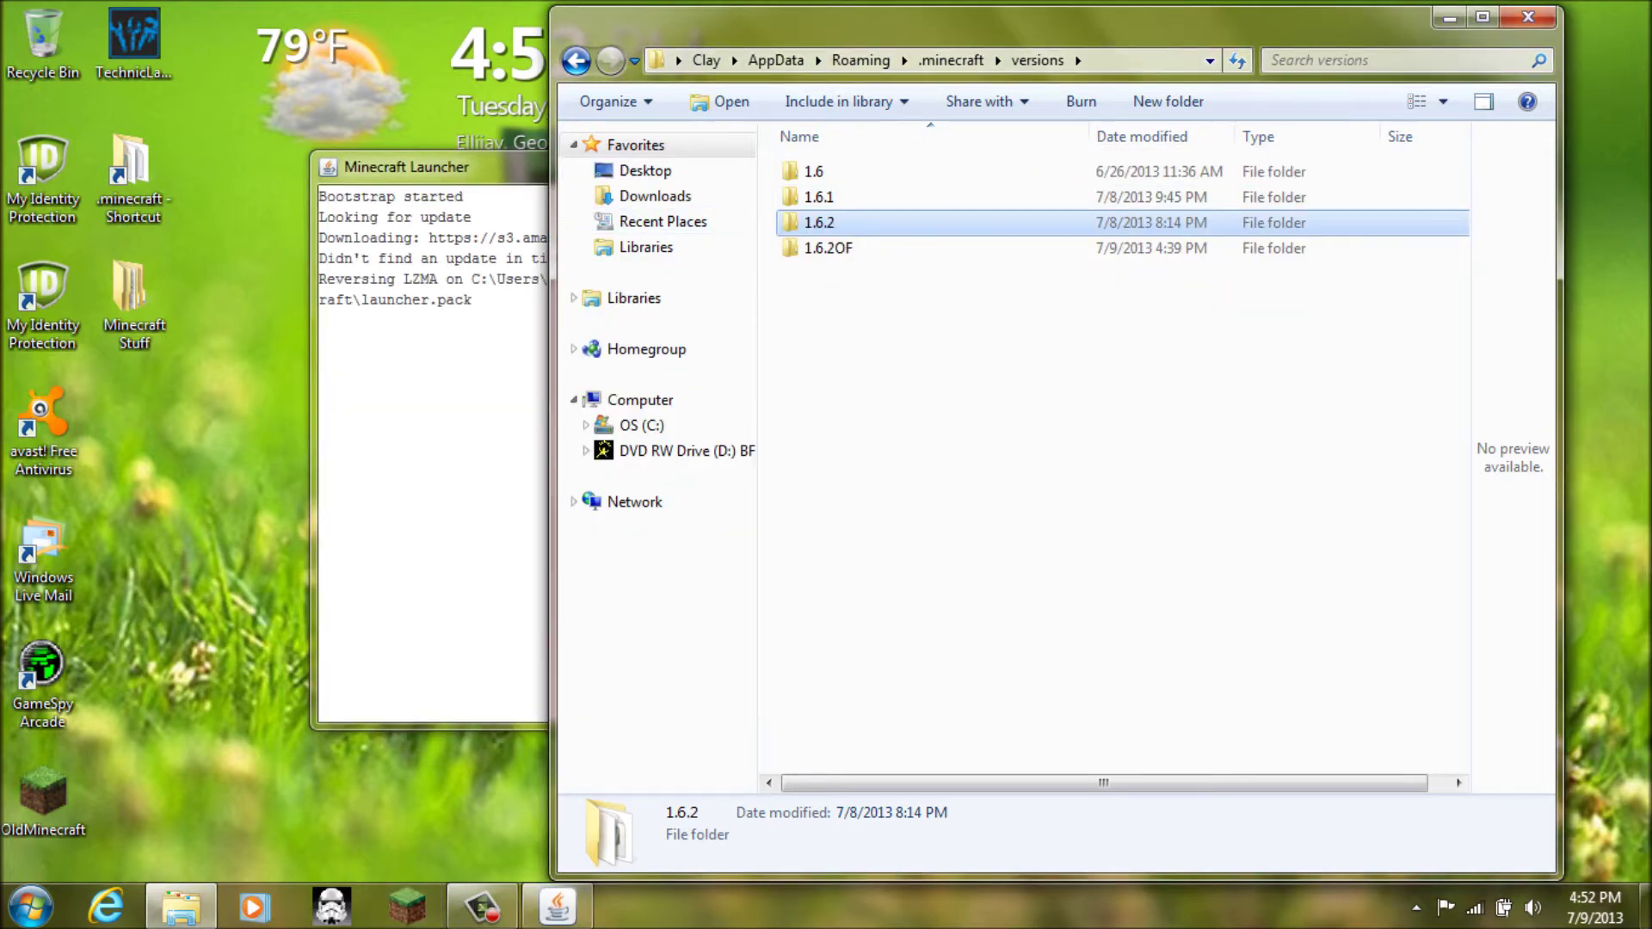
pyautogui.click(431, 258)
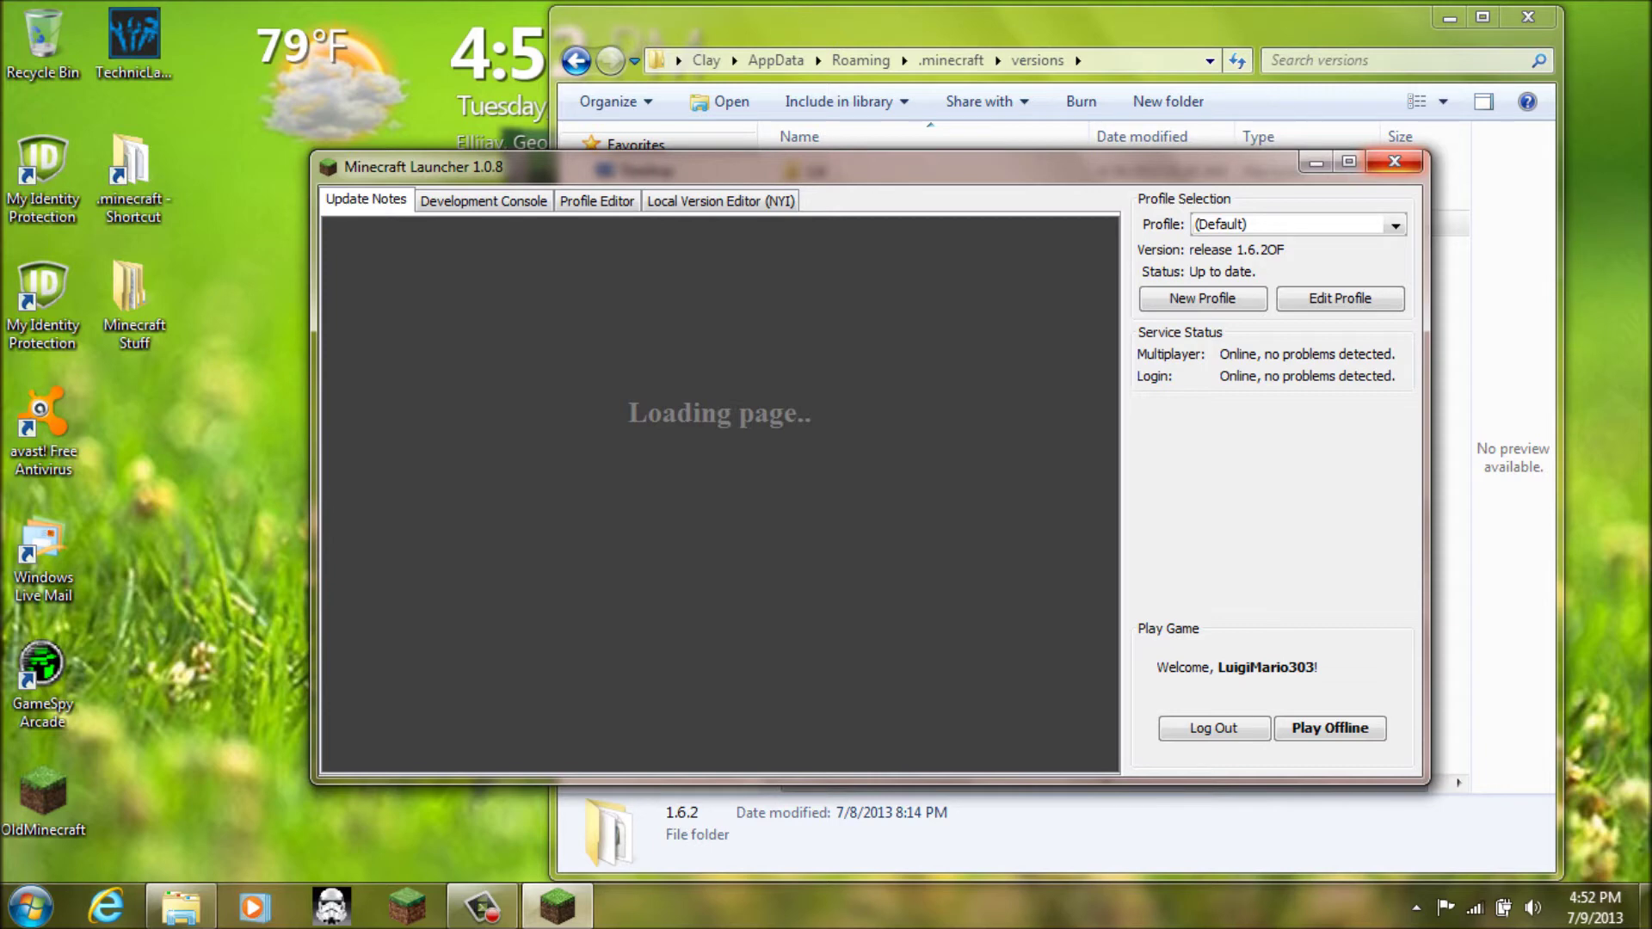
pyautogui.click(1394, 161)
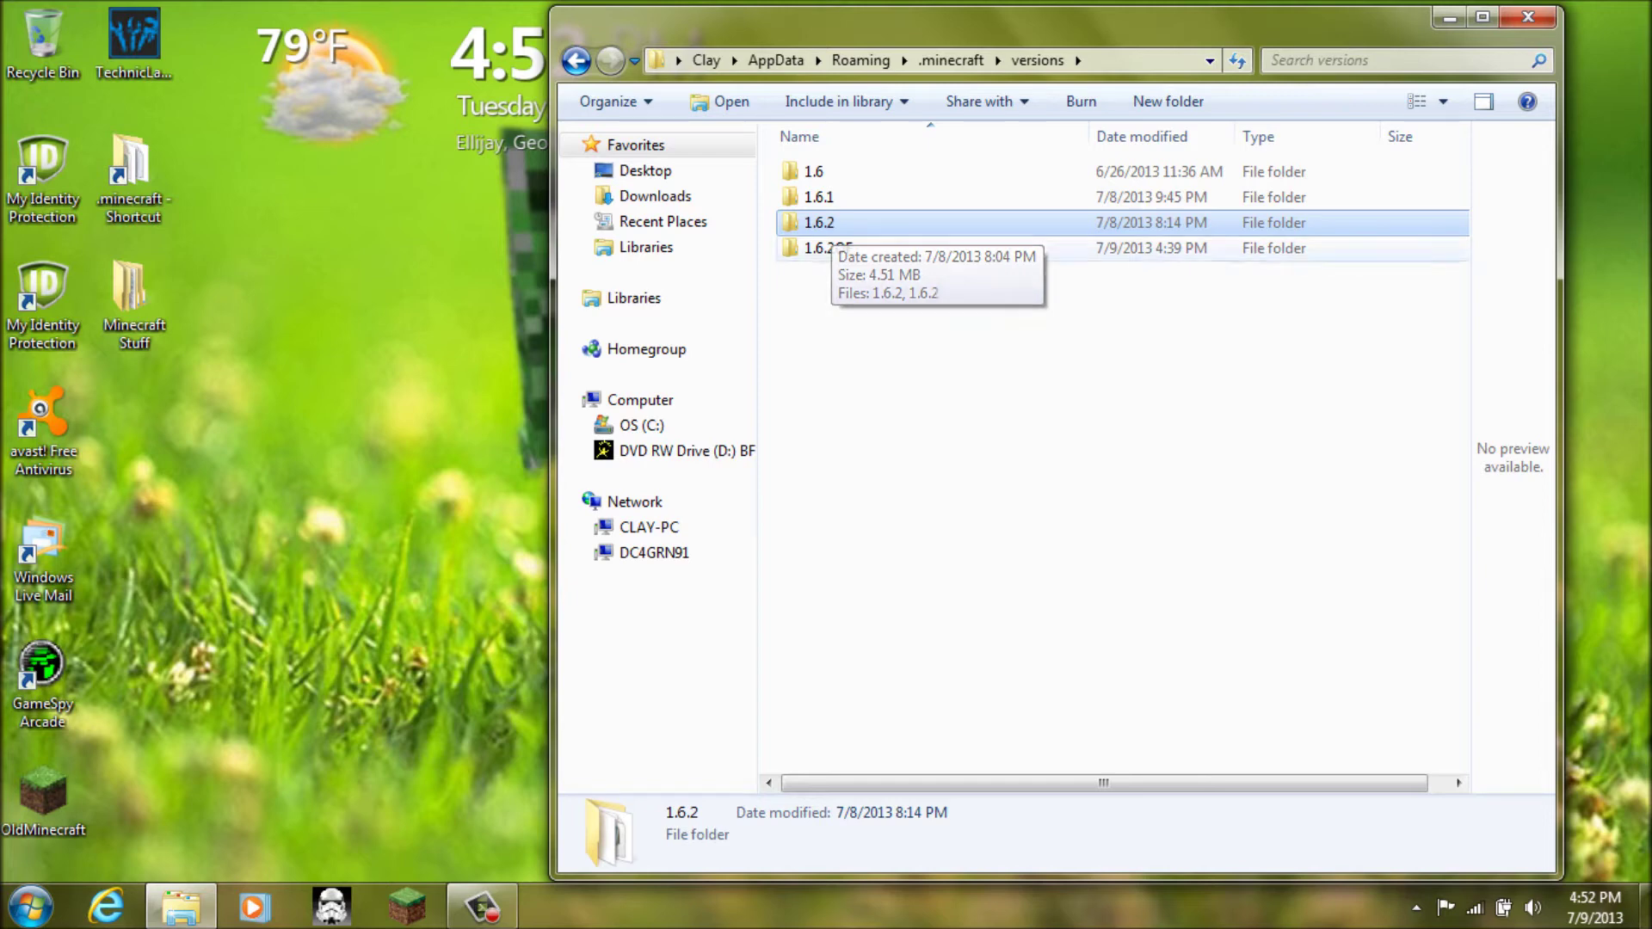
# Open the 1.6.2 folder to inspect its jar and JSON files, and return to the versions folder
pyautogui.press('Return')
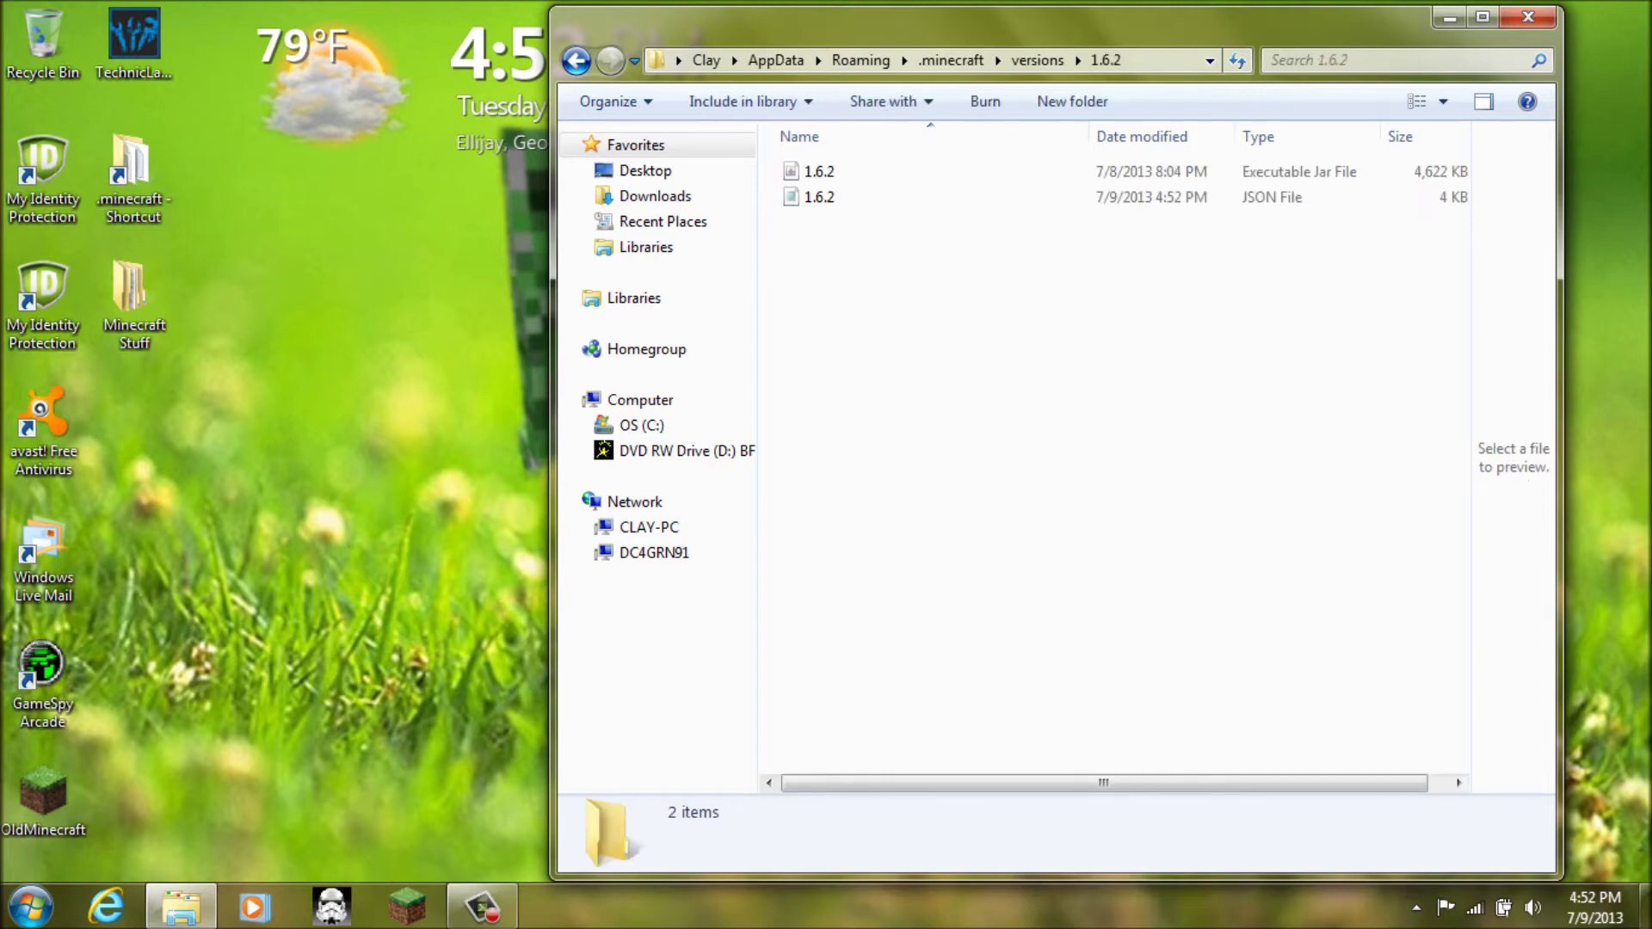
pyautogui.moveTo(1009, 300); pyautogui.dragTo(785, 220)
pyautogui.moveTo(936, 266); pyautogui.dragTo(785, 166)
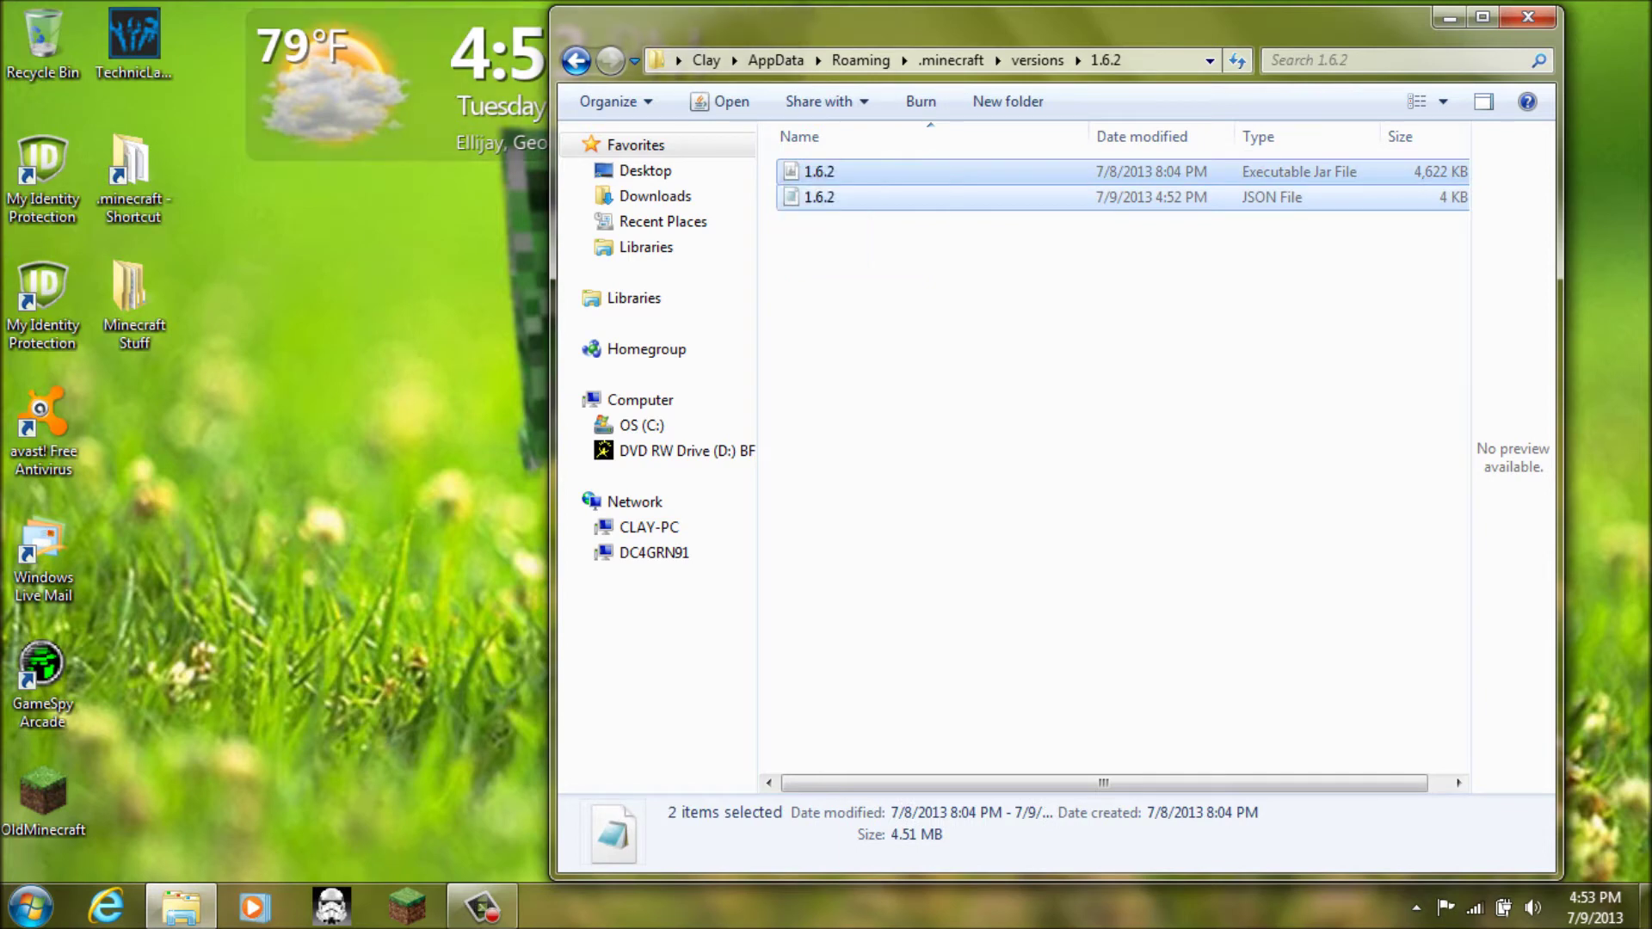
pyautogui.click(576, 62)
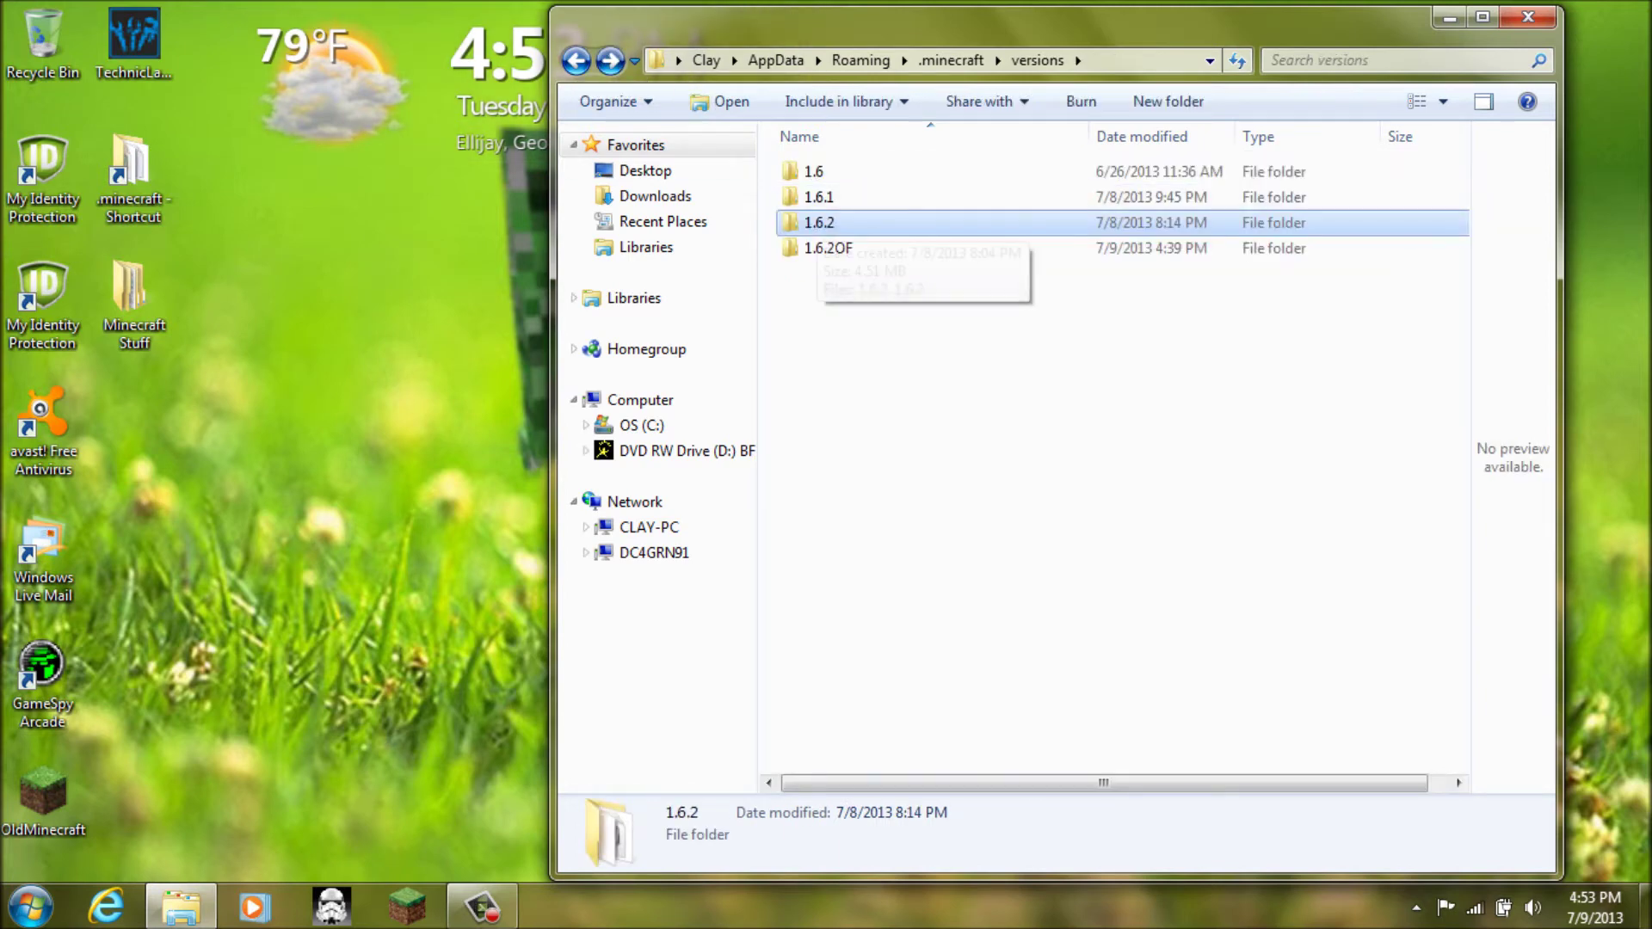
# Duplicate the 1.6.2 folder within the versions folder
pyautogui.rightClick(817, 222)
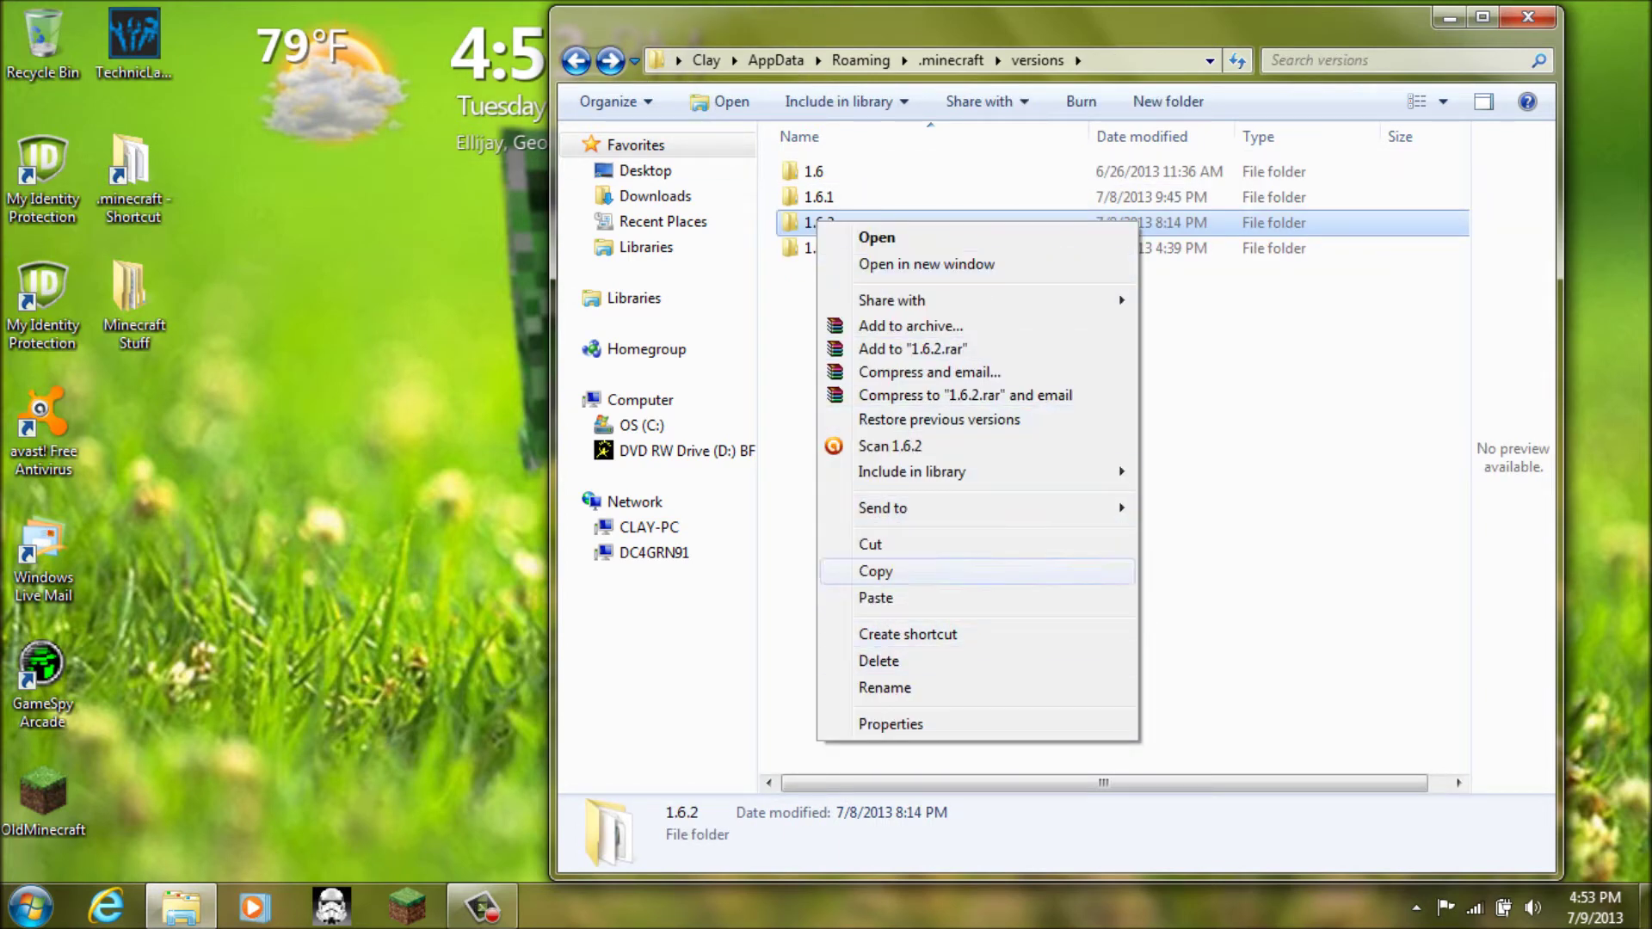
pyautogui.click(876, 571)
pyautogui.click(876, 571)
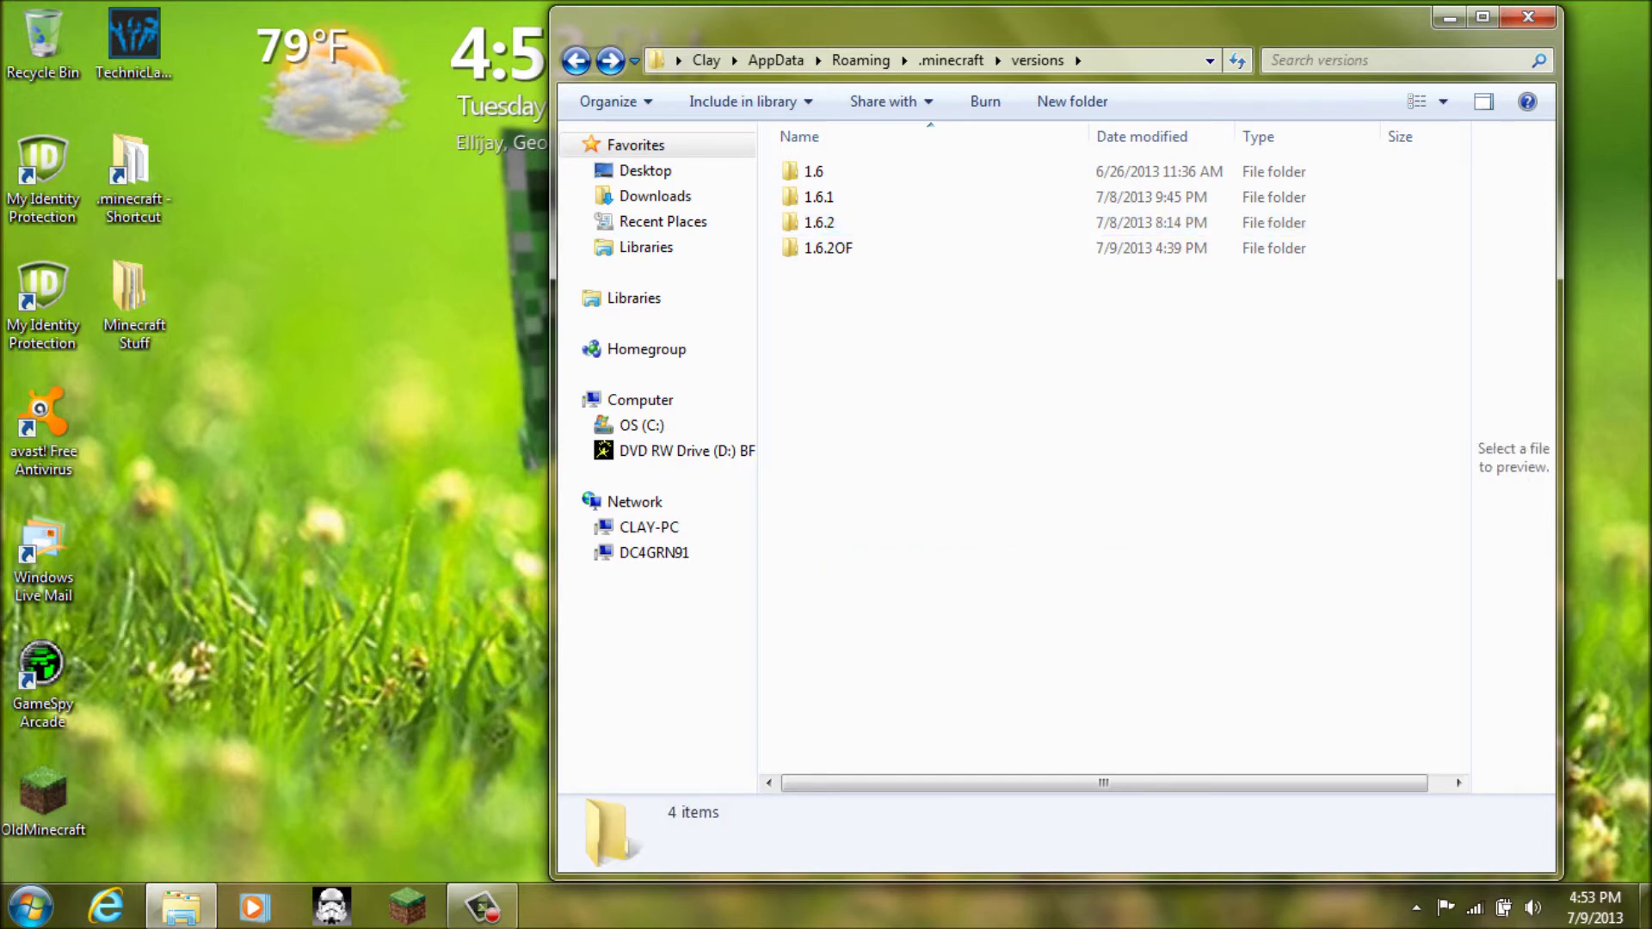
pyautogui.hotkey('ctrl', 'v')
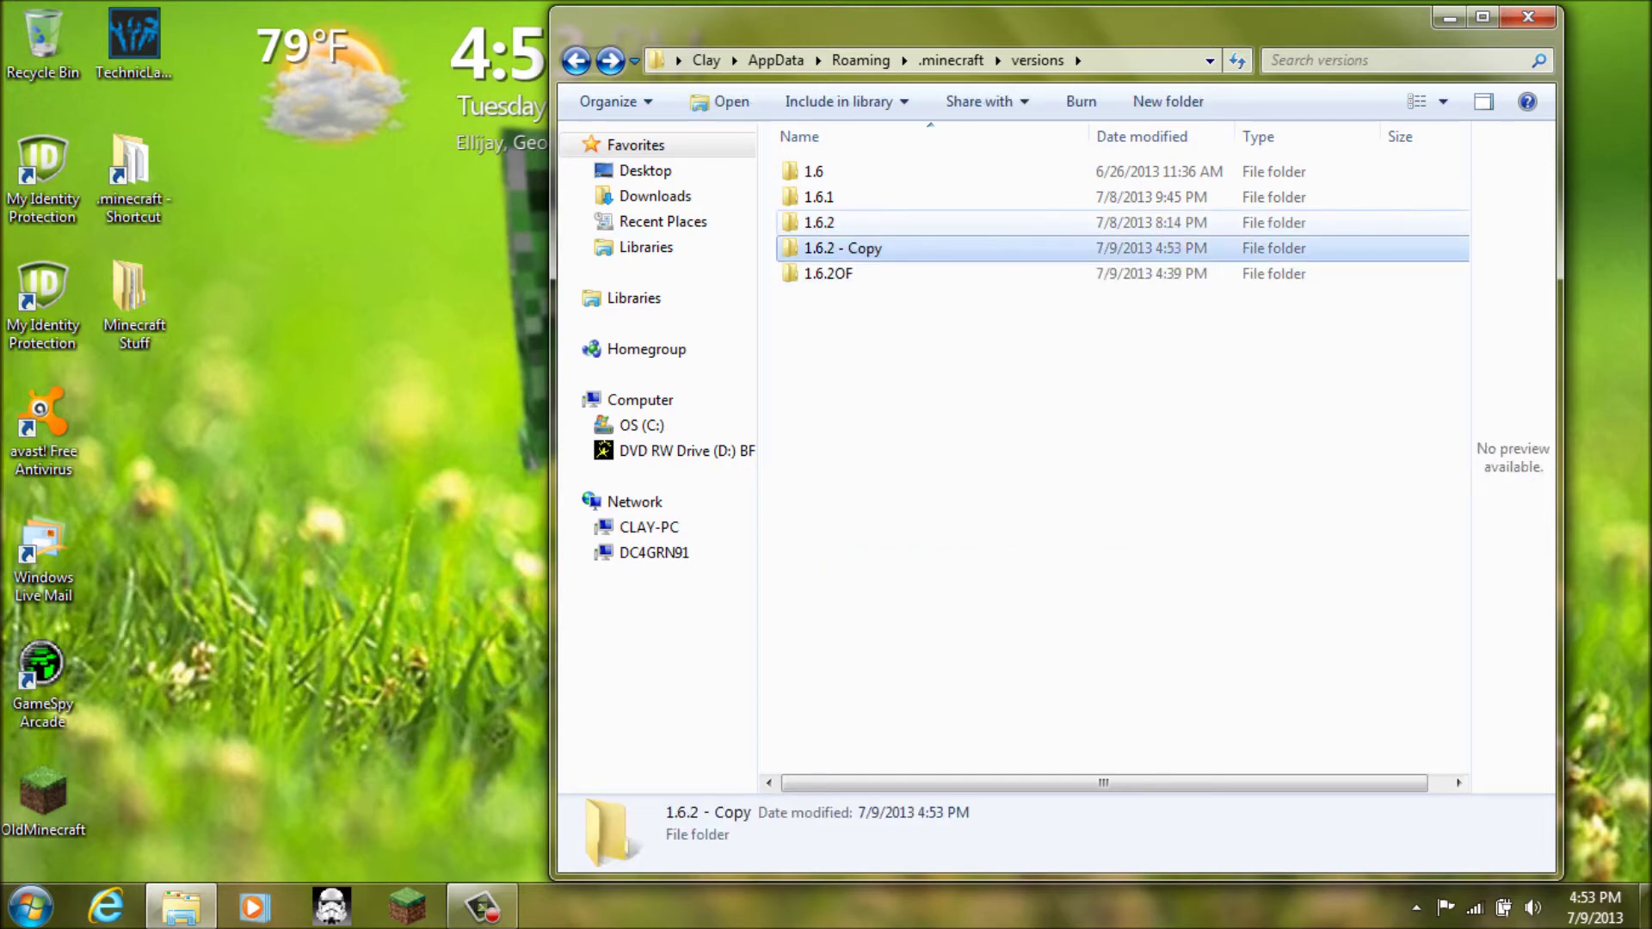
# Rename the copied 1.6.2 folder to 1.6.2Optifine
pyautogui.rightClick(856, 248)
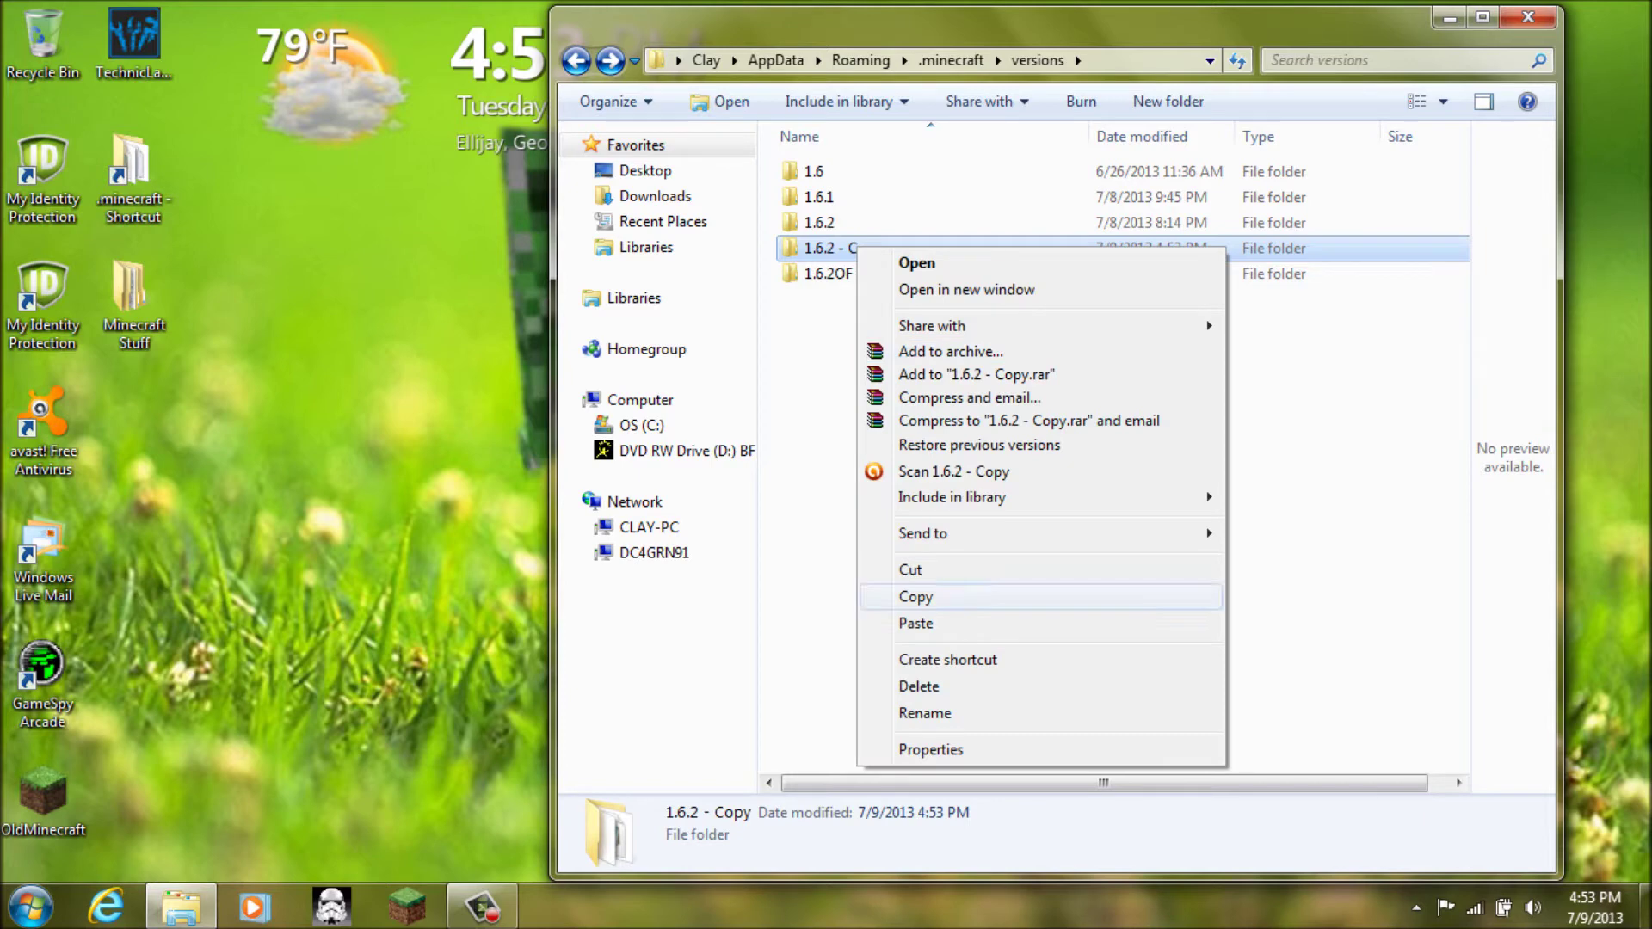
pyautogui.click(924, 712)
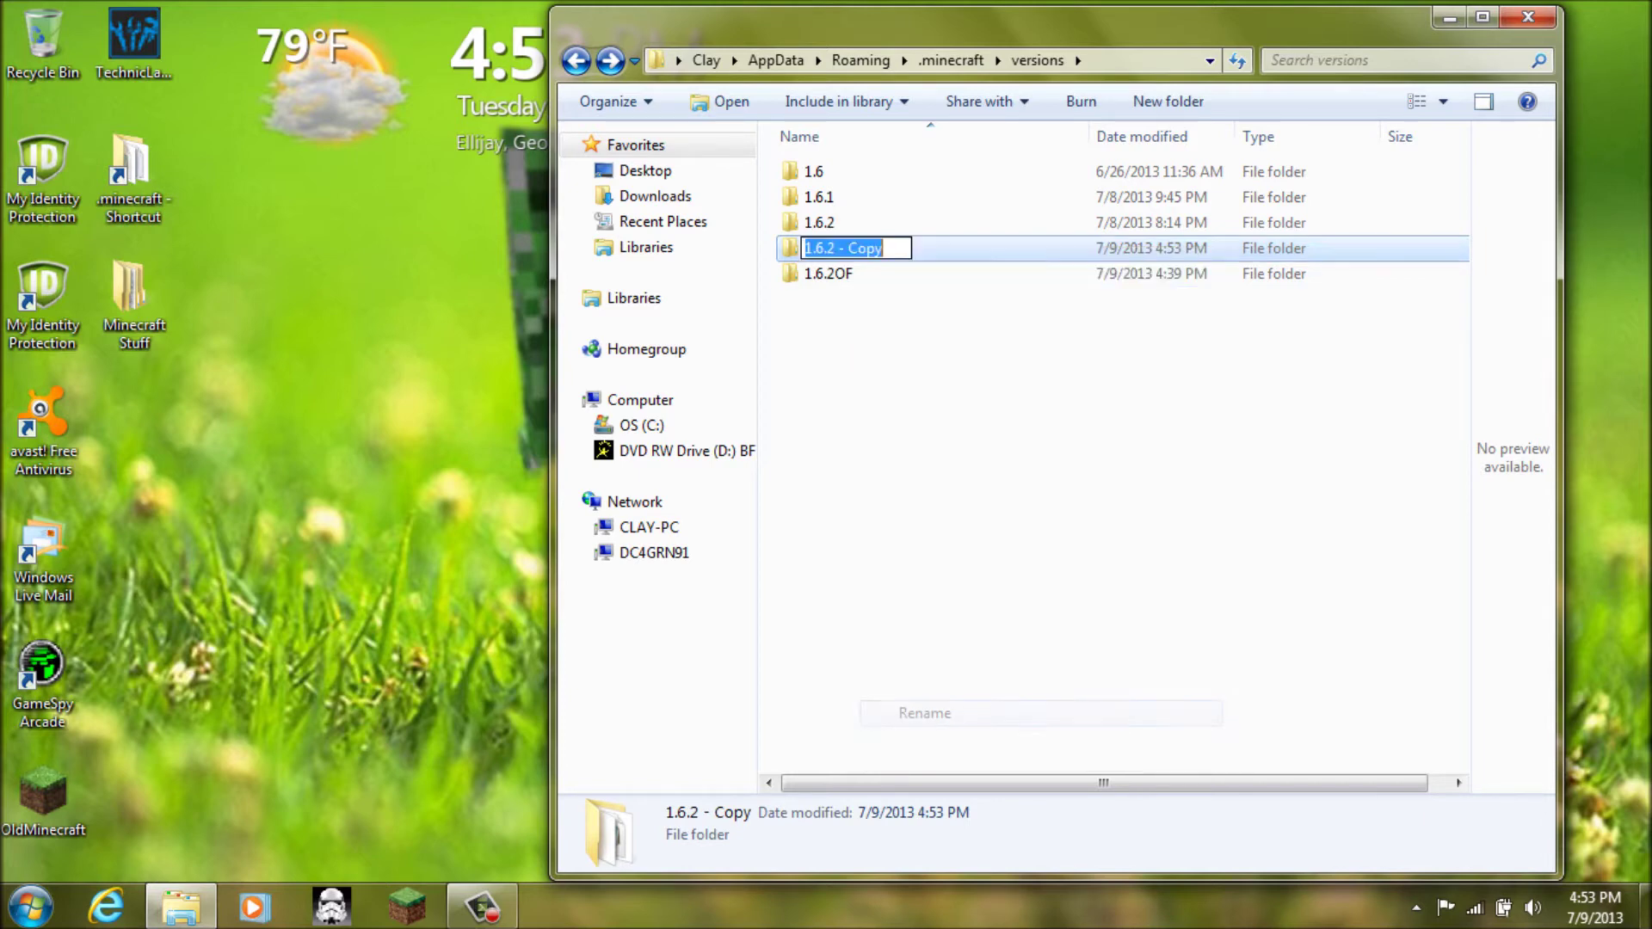
pyautogui.press('End')
pyautogui.hotkey('shift', 'Left')
pyautogui.hotkey('shift', 'Left')
pyautogui.hotkey('shift', 'Left')
pyautogui.hotkey('shift', 'Left')
pyautogui.hotkey('shift', 'Left')
pyautogui.hotkey('shift', 'Left')
pyautogui.hotkey('shift', 'Left')
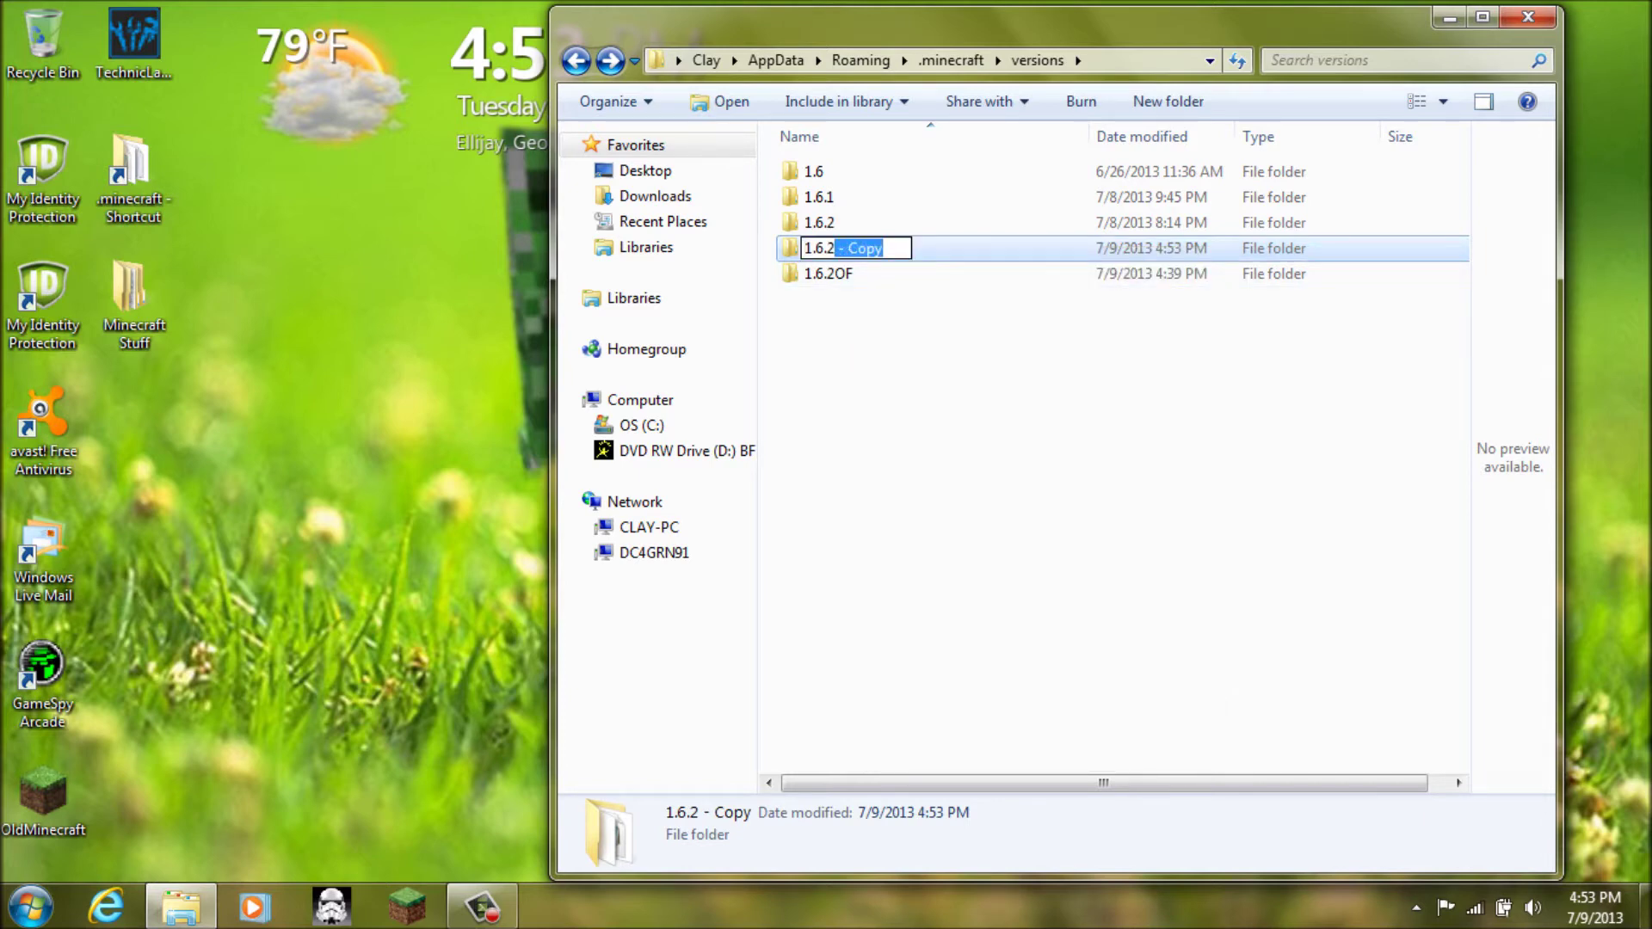
pyautogui.write('Optifine')
pyautogui.press('Return')
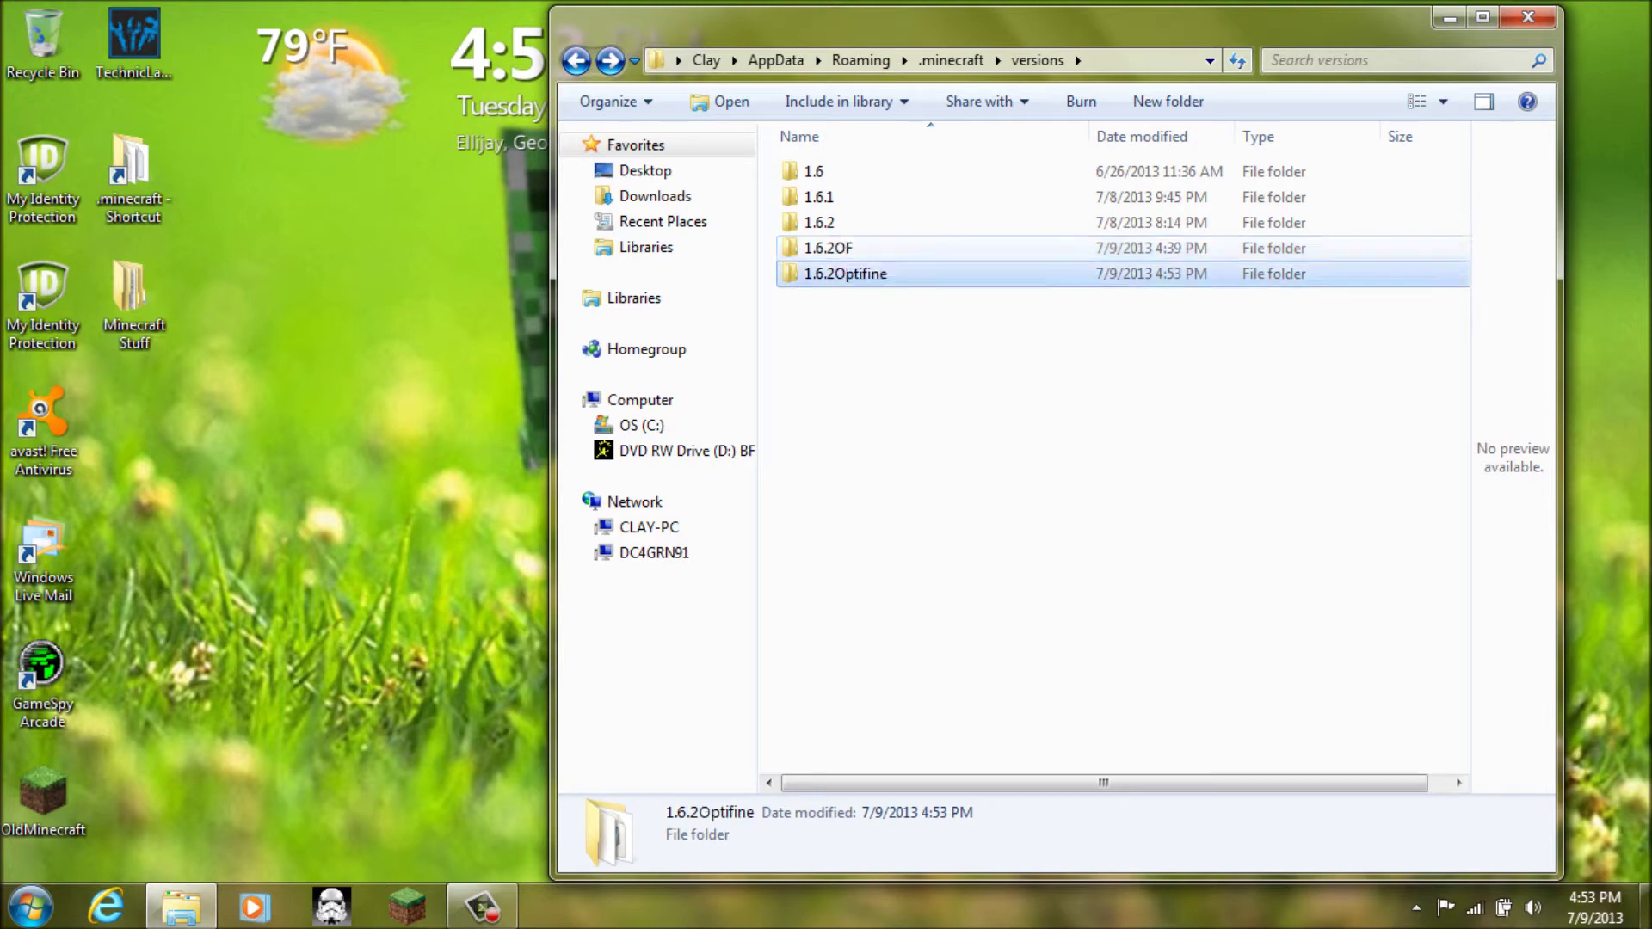
pyautogui.moveTo(802, 317); pyautogui.dragTo(838, 312)
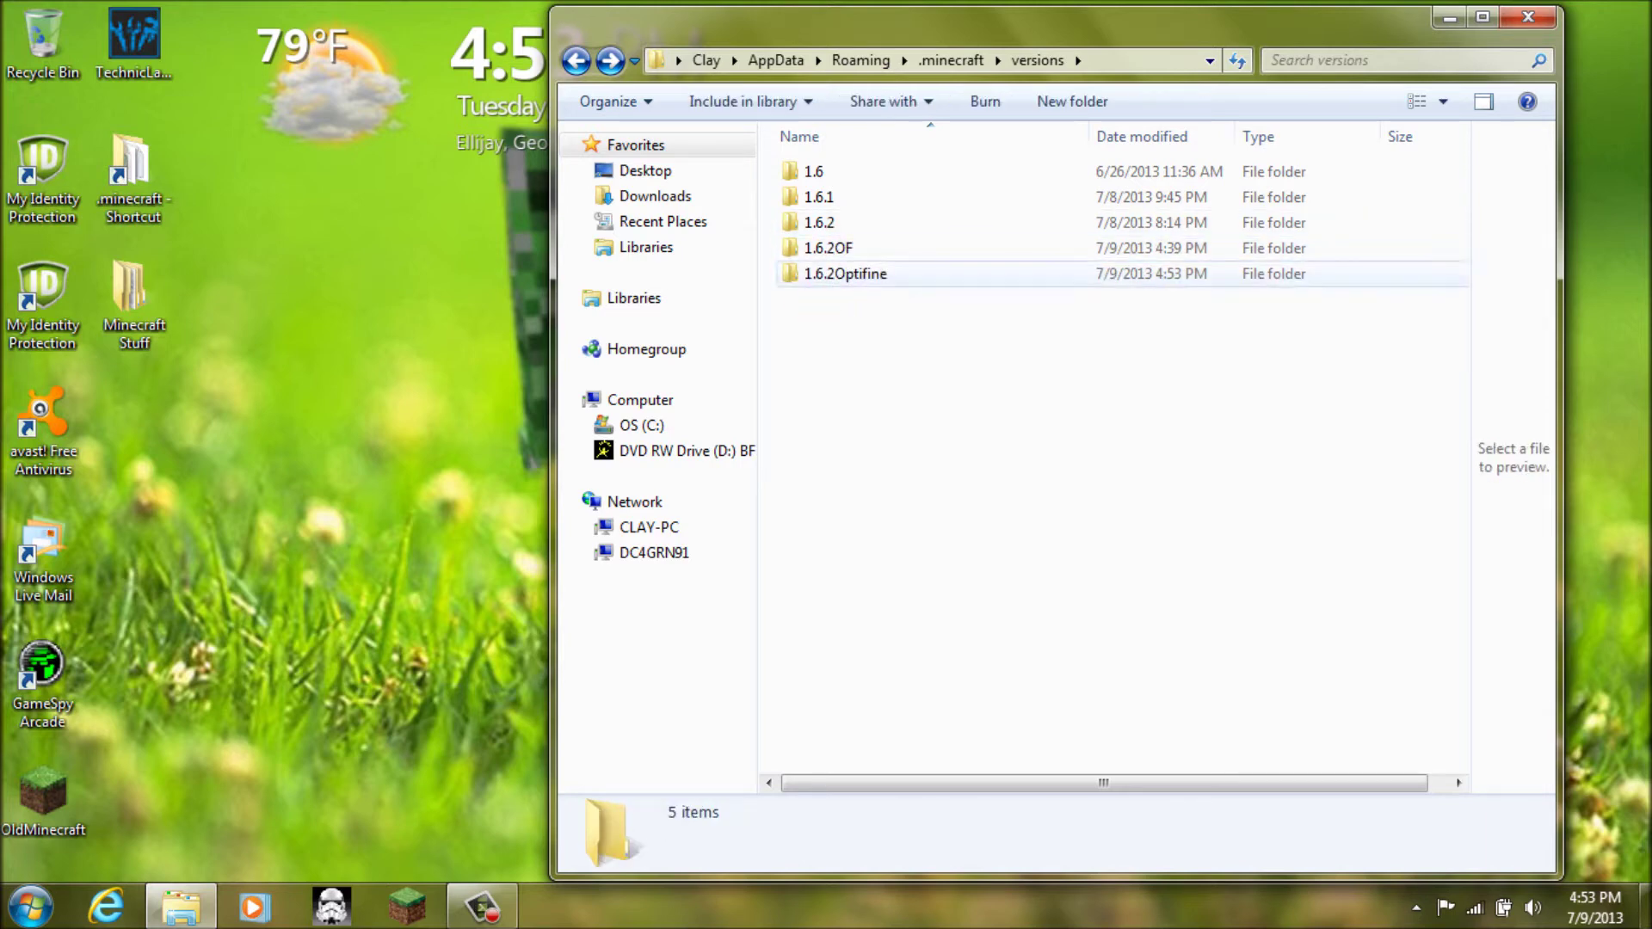
# Open the 1.6.2Optifine folder and rename its executable jar file to 1.6.2Optifine
pyautogui.doubleClick(845, 273)
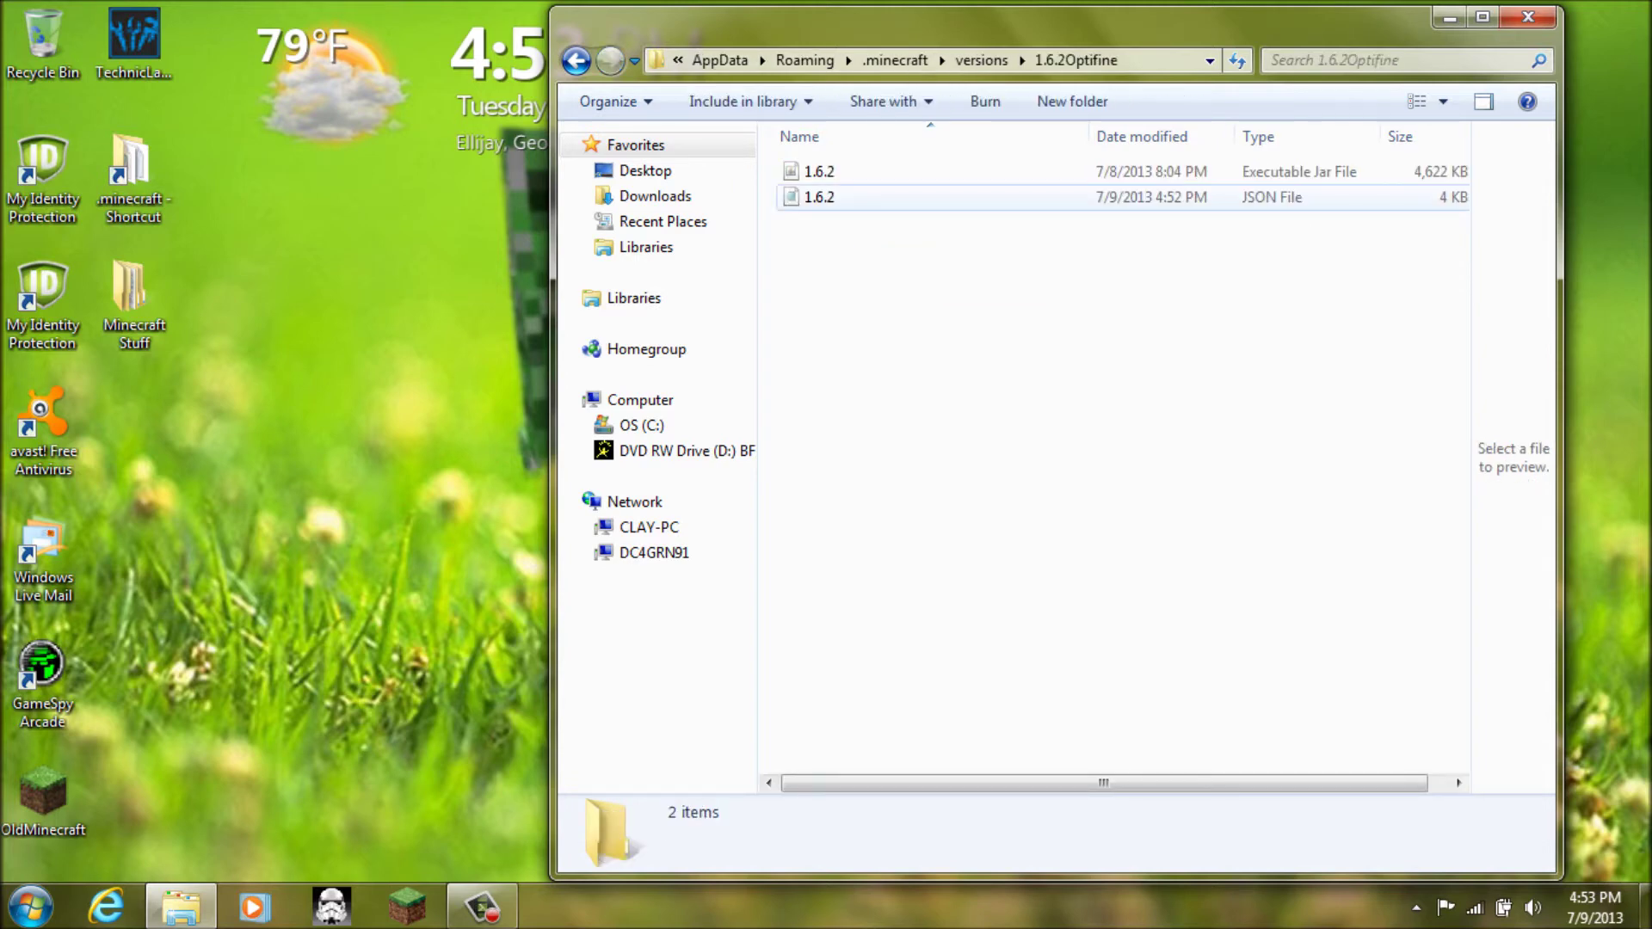
pyautogui.rightClick(826, 172)
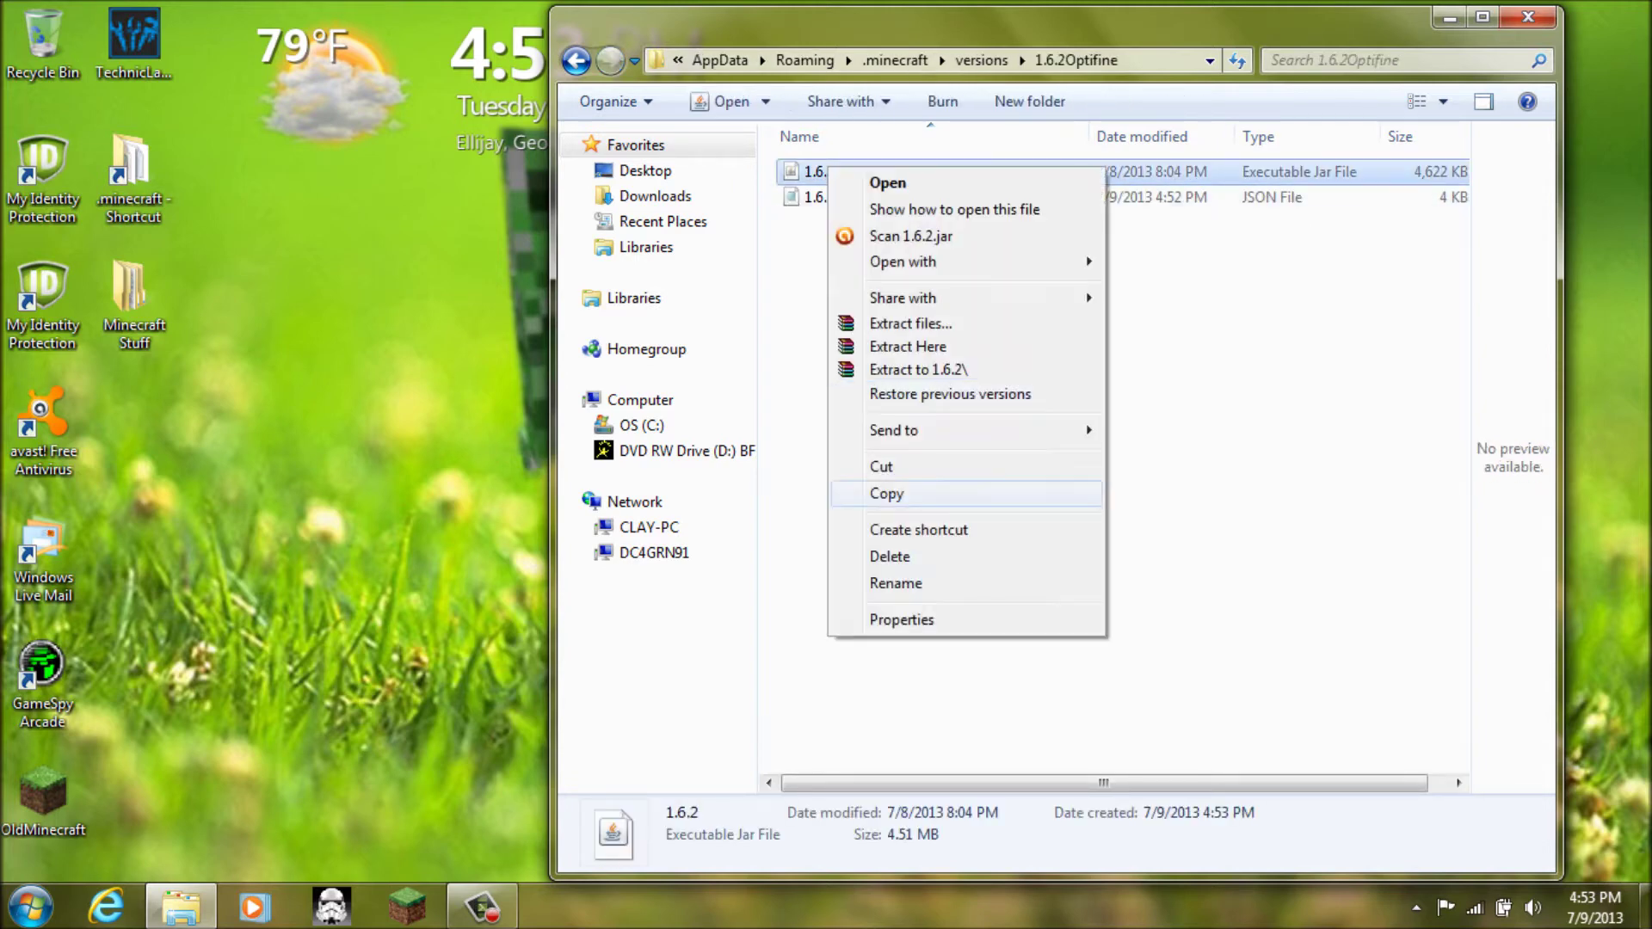
pyautogui.click(895, 583)
pyautogui.press('End')
pyautogui.write('Optifine')
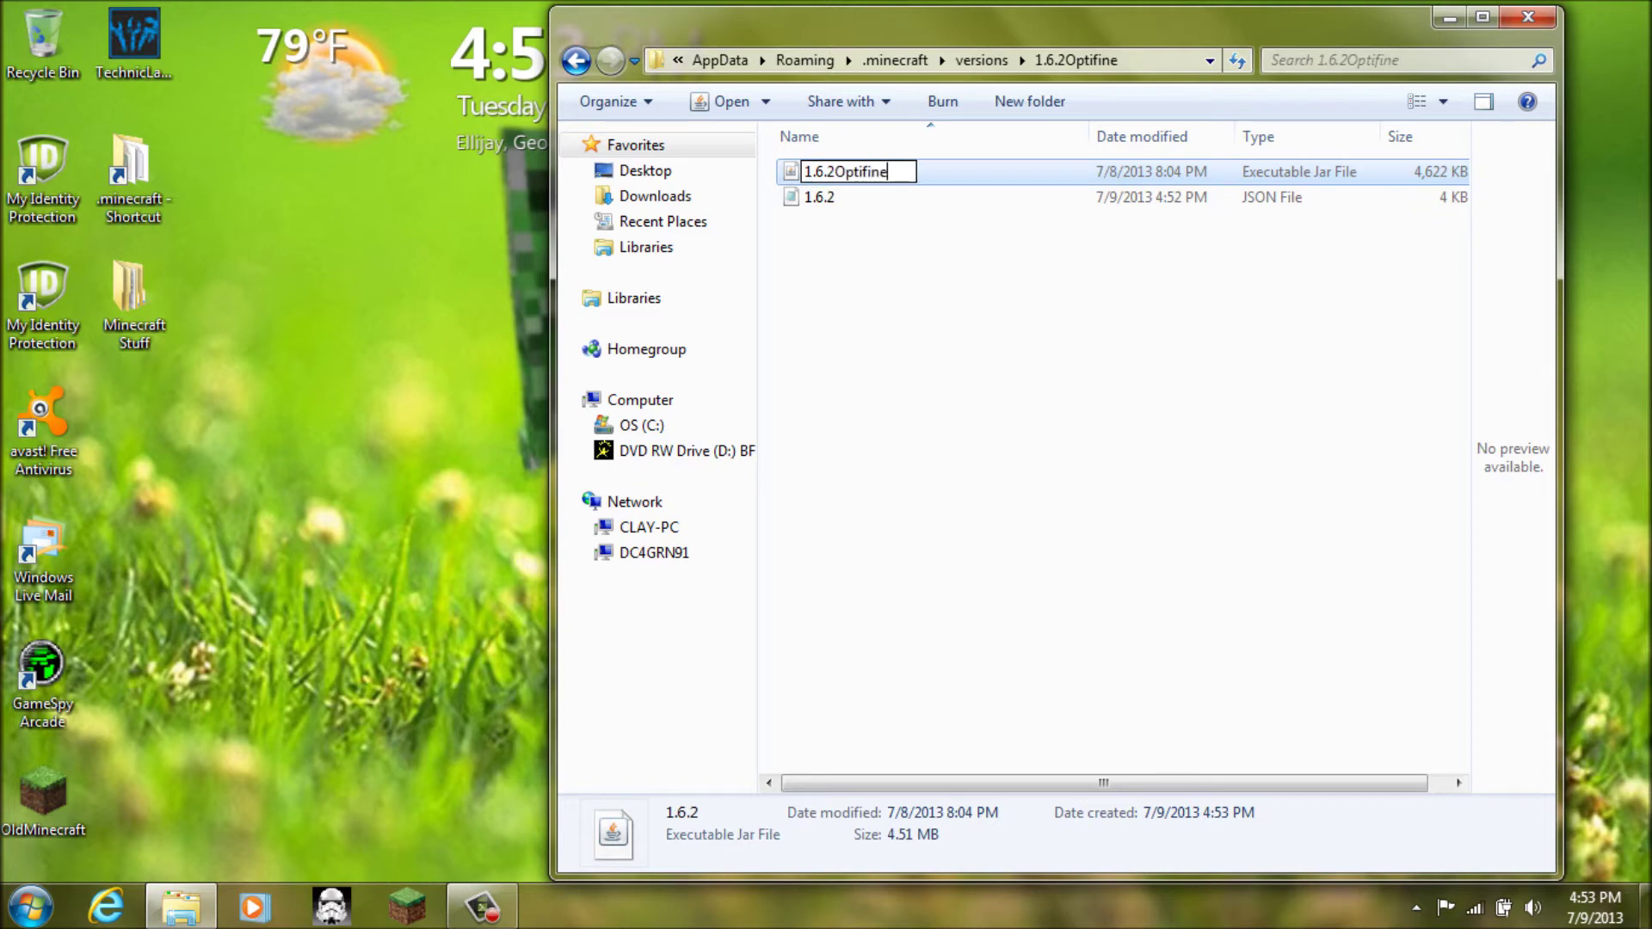
pyautogui.press('Return')
# Rename the JSON file in the 1.6.2Optifine folder to 1.6.2Optifine
pyautogui.rightClick(862, 554)
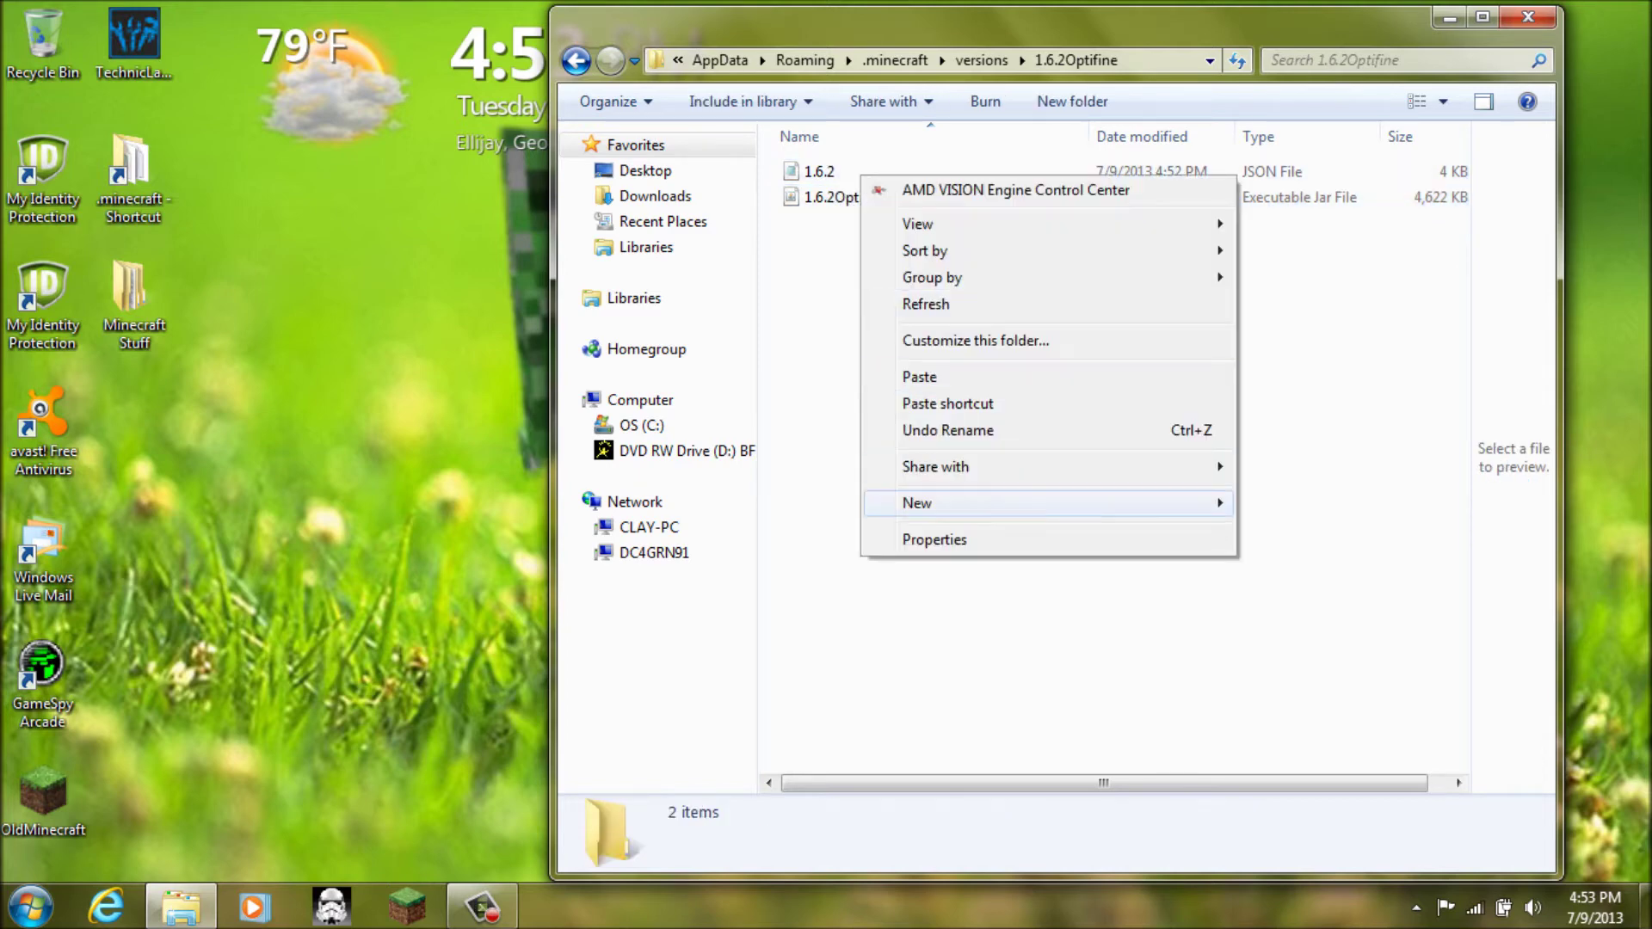
pyautogui.moveTo(917, 503)
pyautogui.rightClick(832, 173)
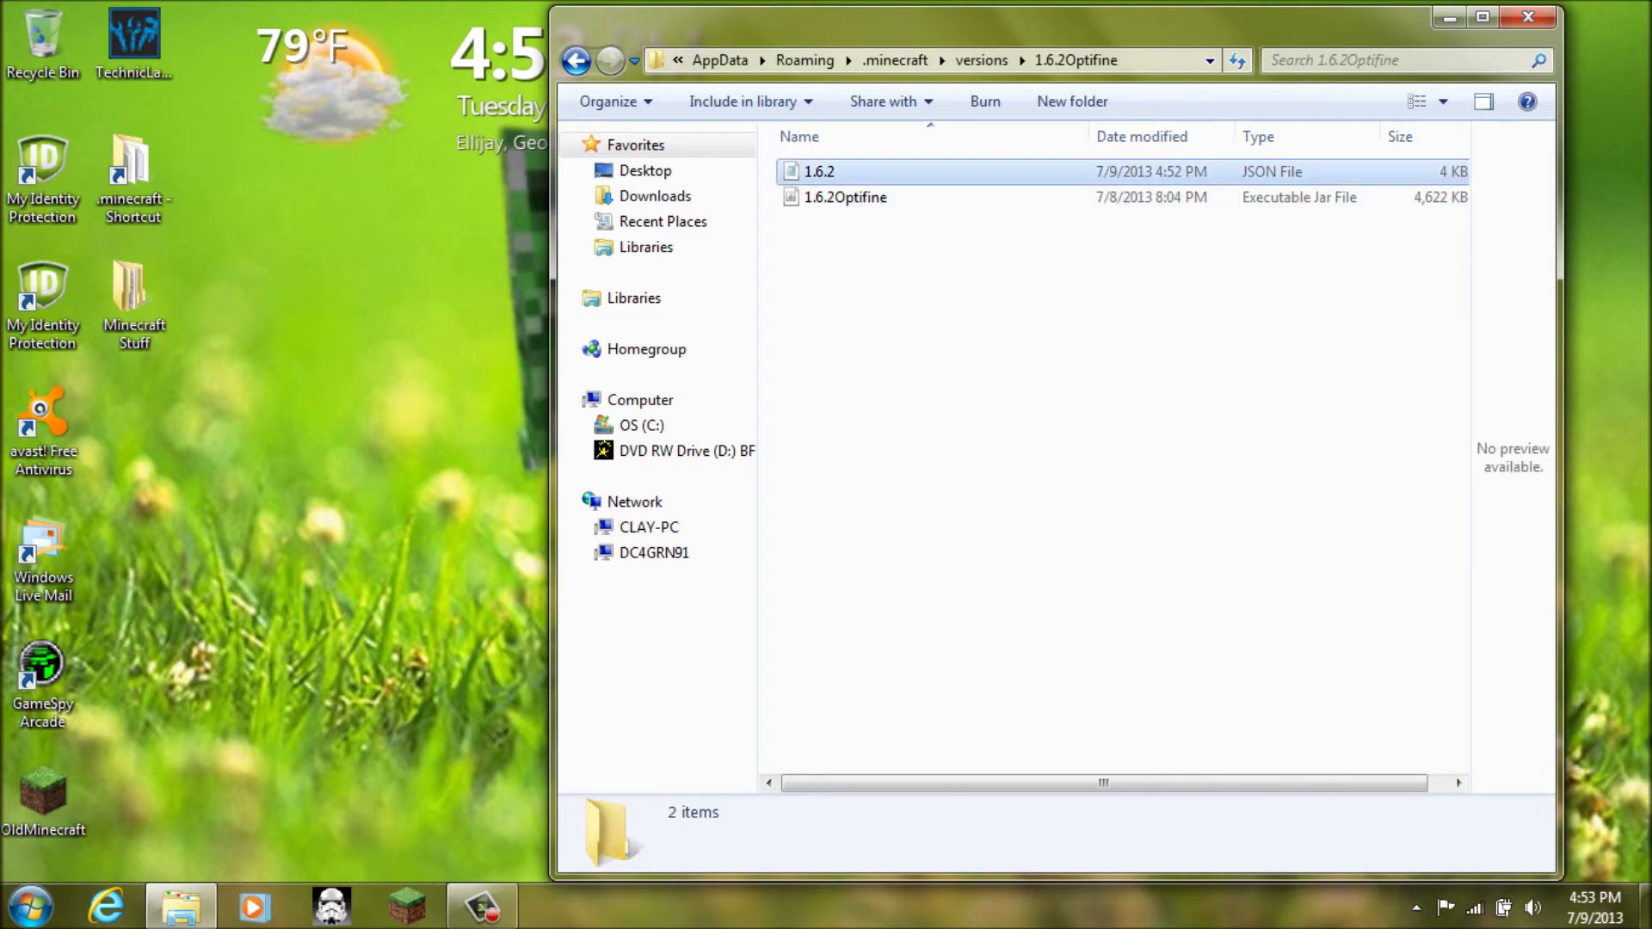
pyautogui.click(892, 634)
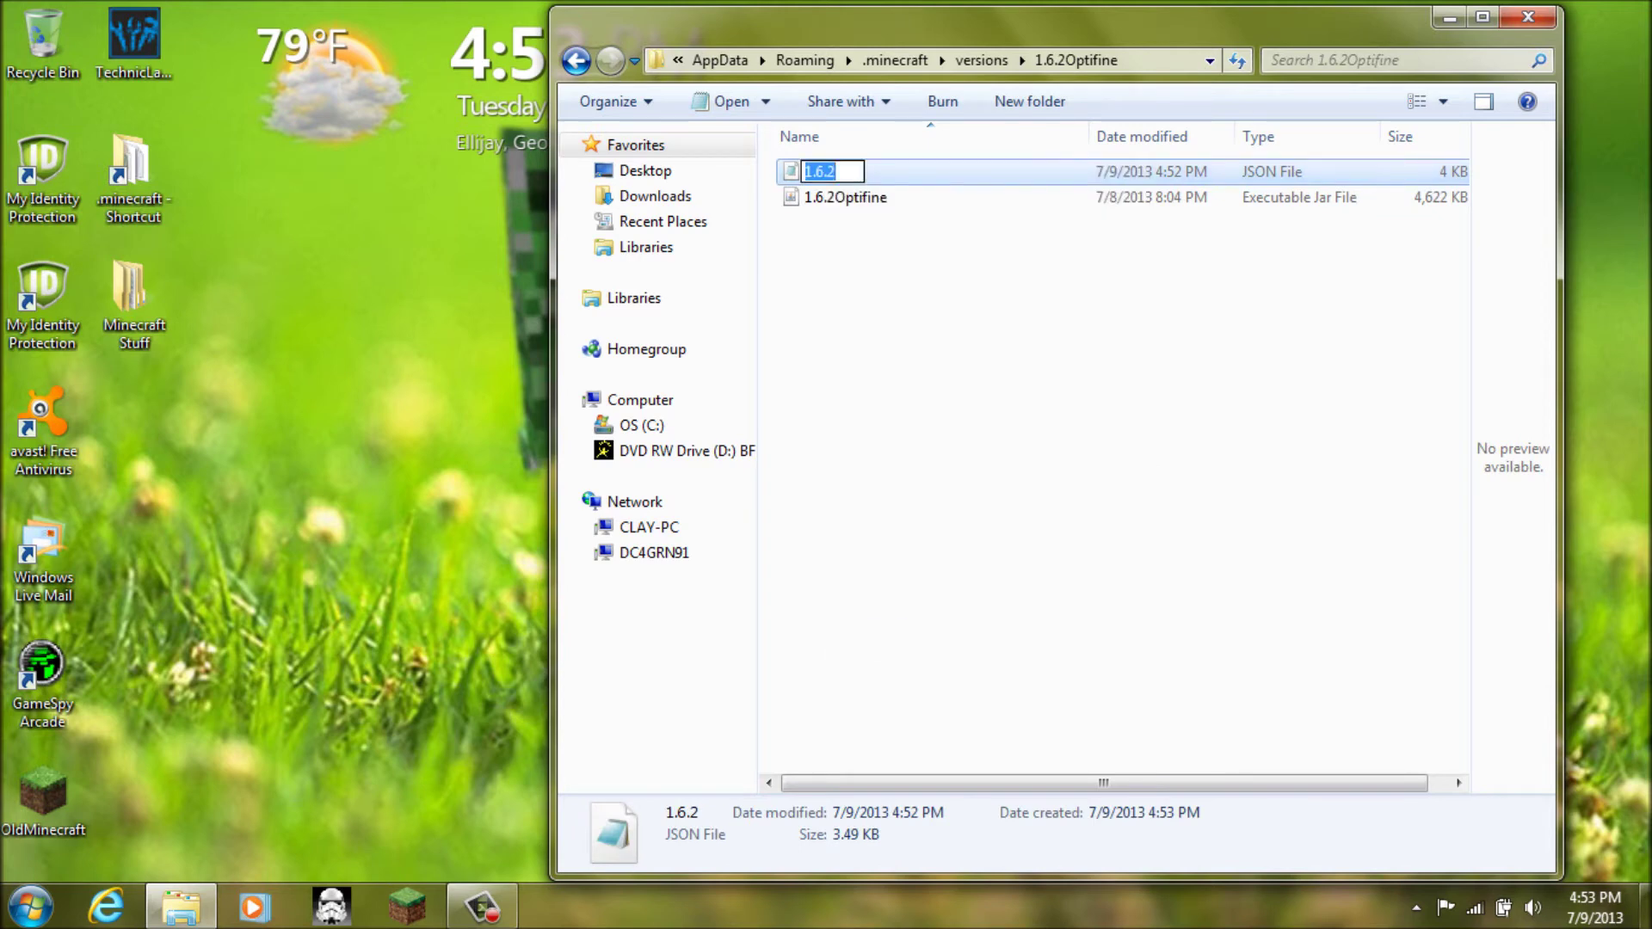
pyautogui.press('End')
pyautogui.write('Optifine')
pyautogui.press('Return')
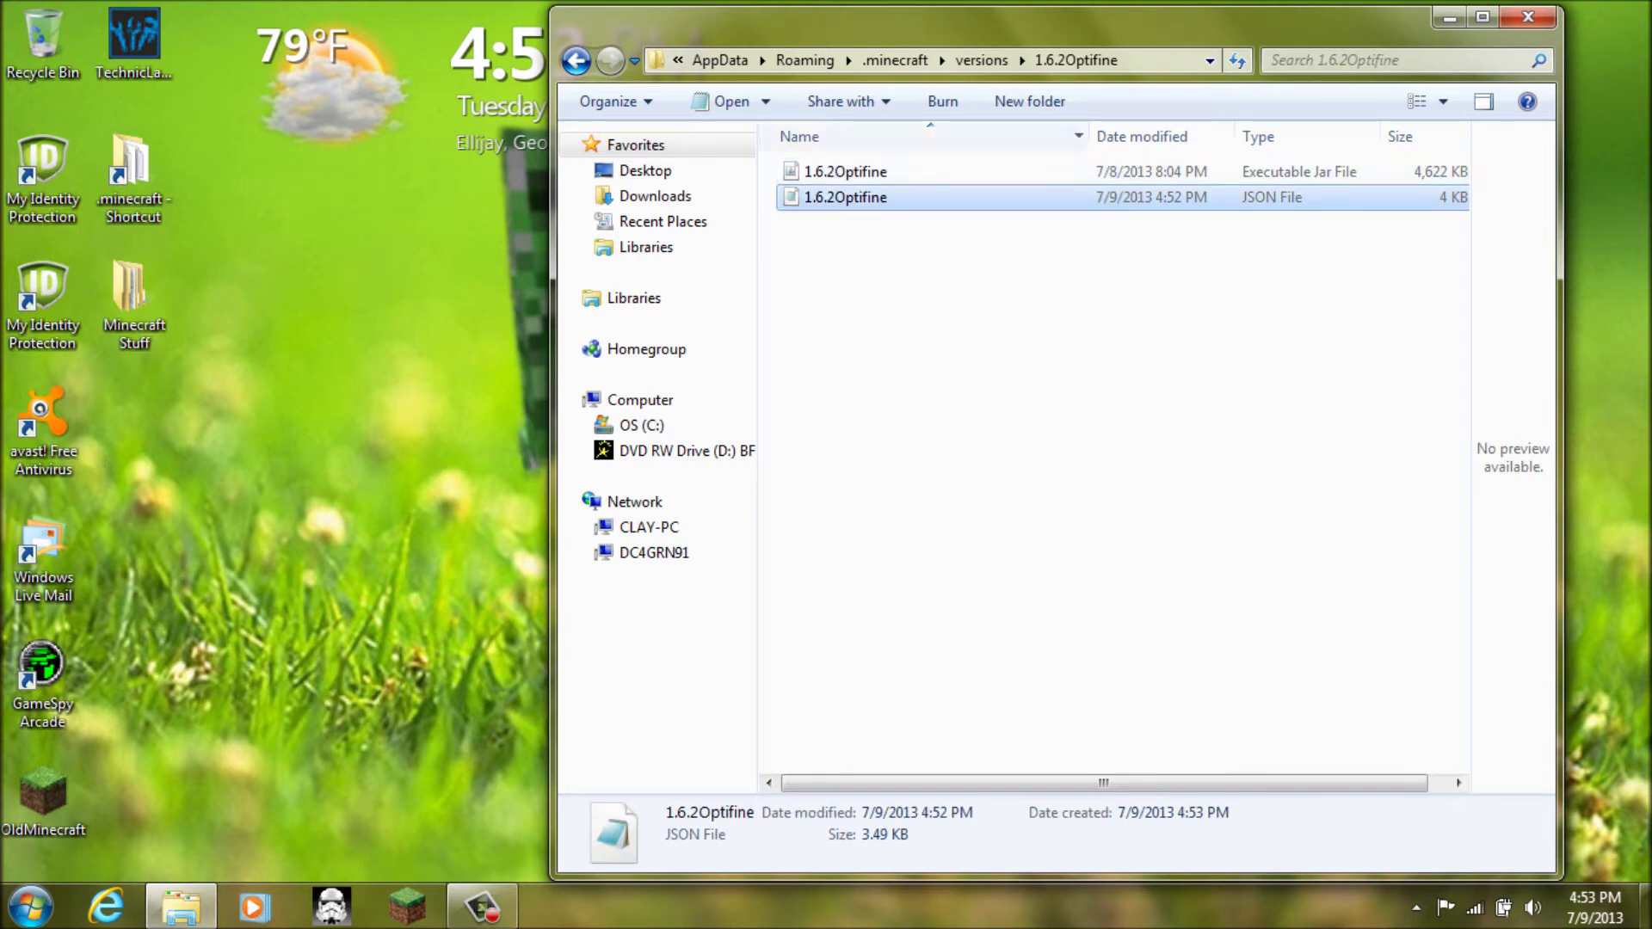
pyautogui.click(1121, 59)
pyautogui.moveTo(1389, 251); pyautogui.dragTo(1288, 264)
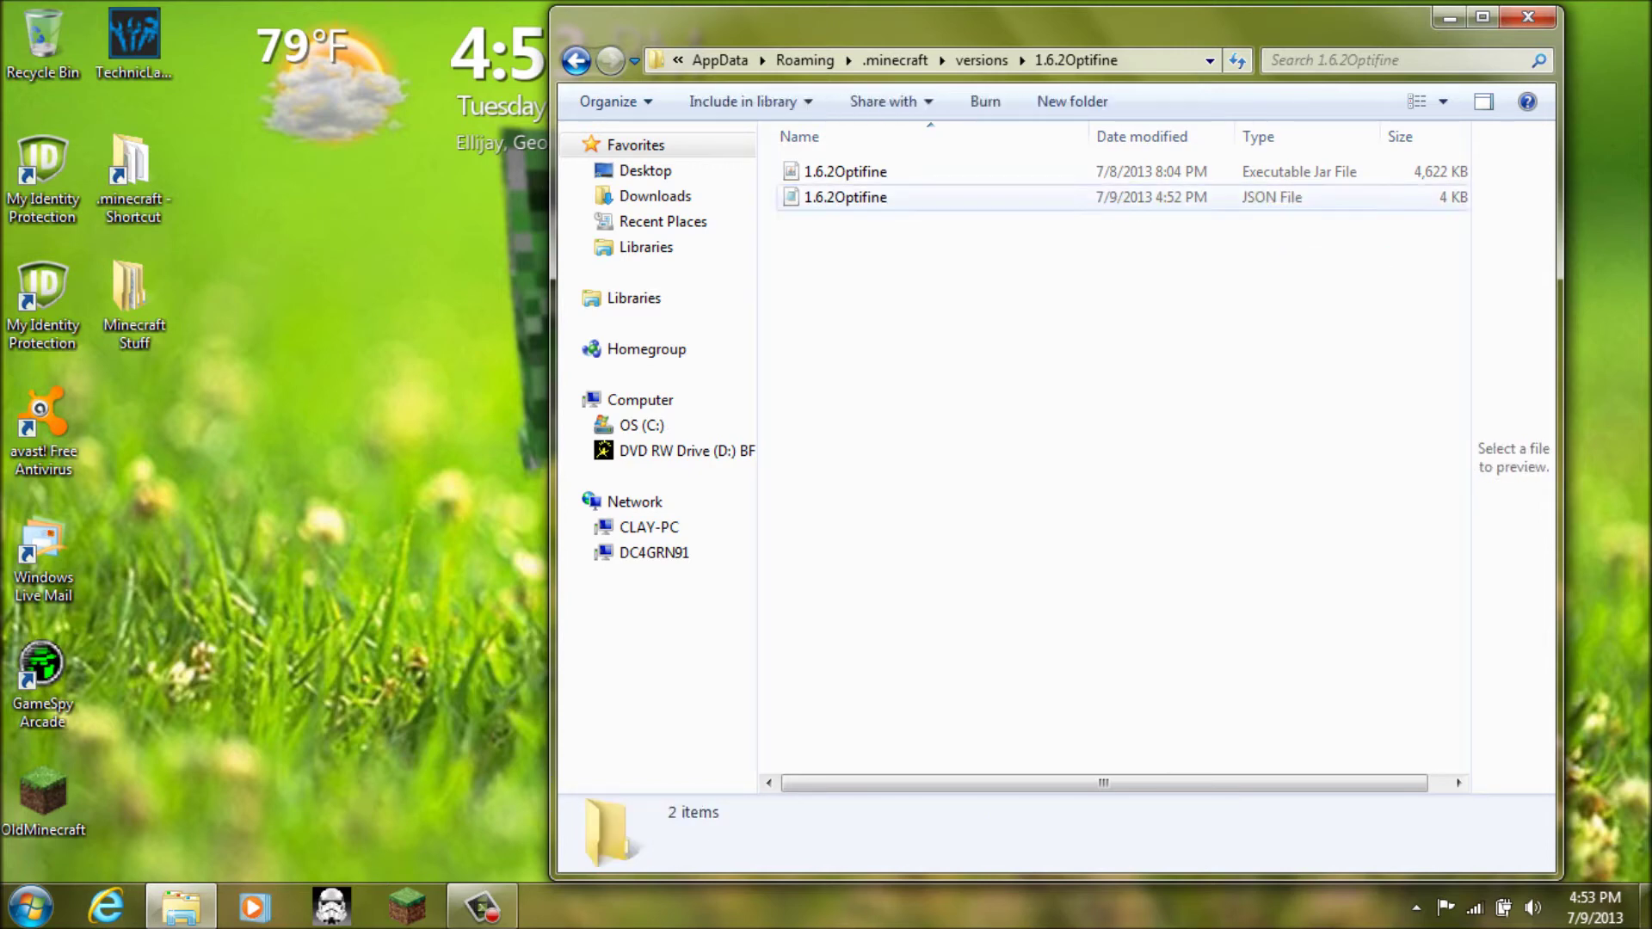
pyautogui.rightClick(821, 198)
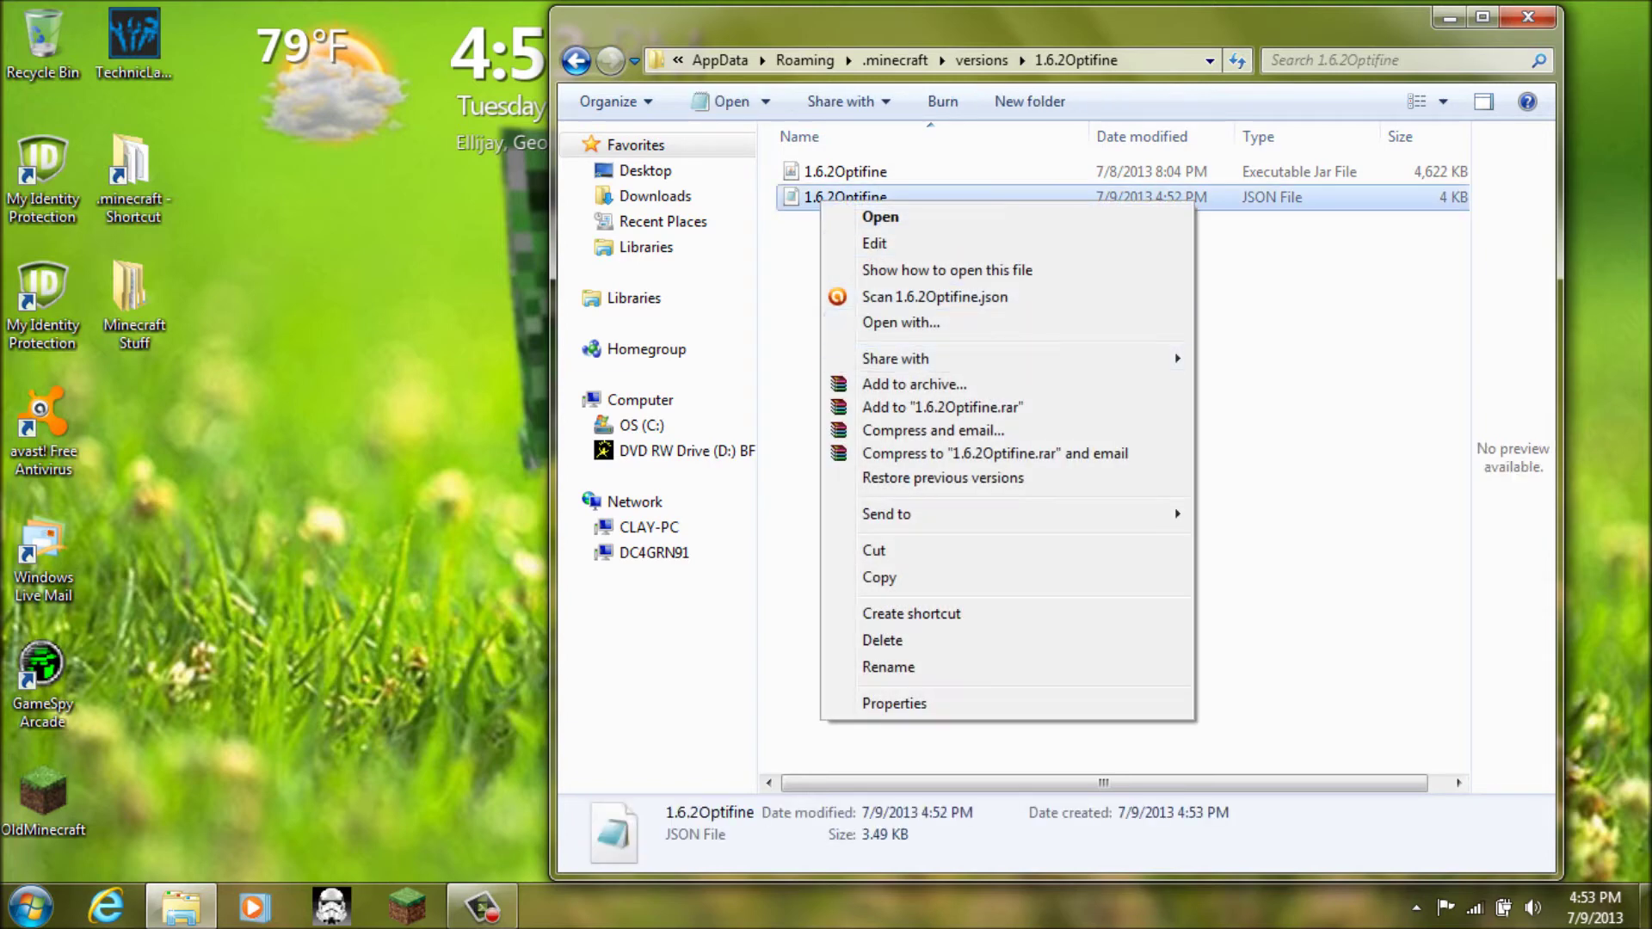
pyautogui.click(901, 321)
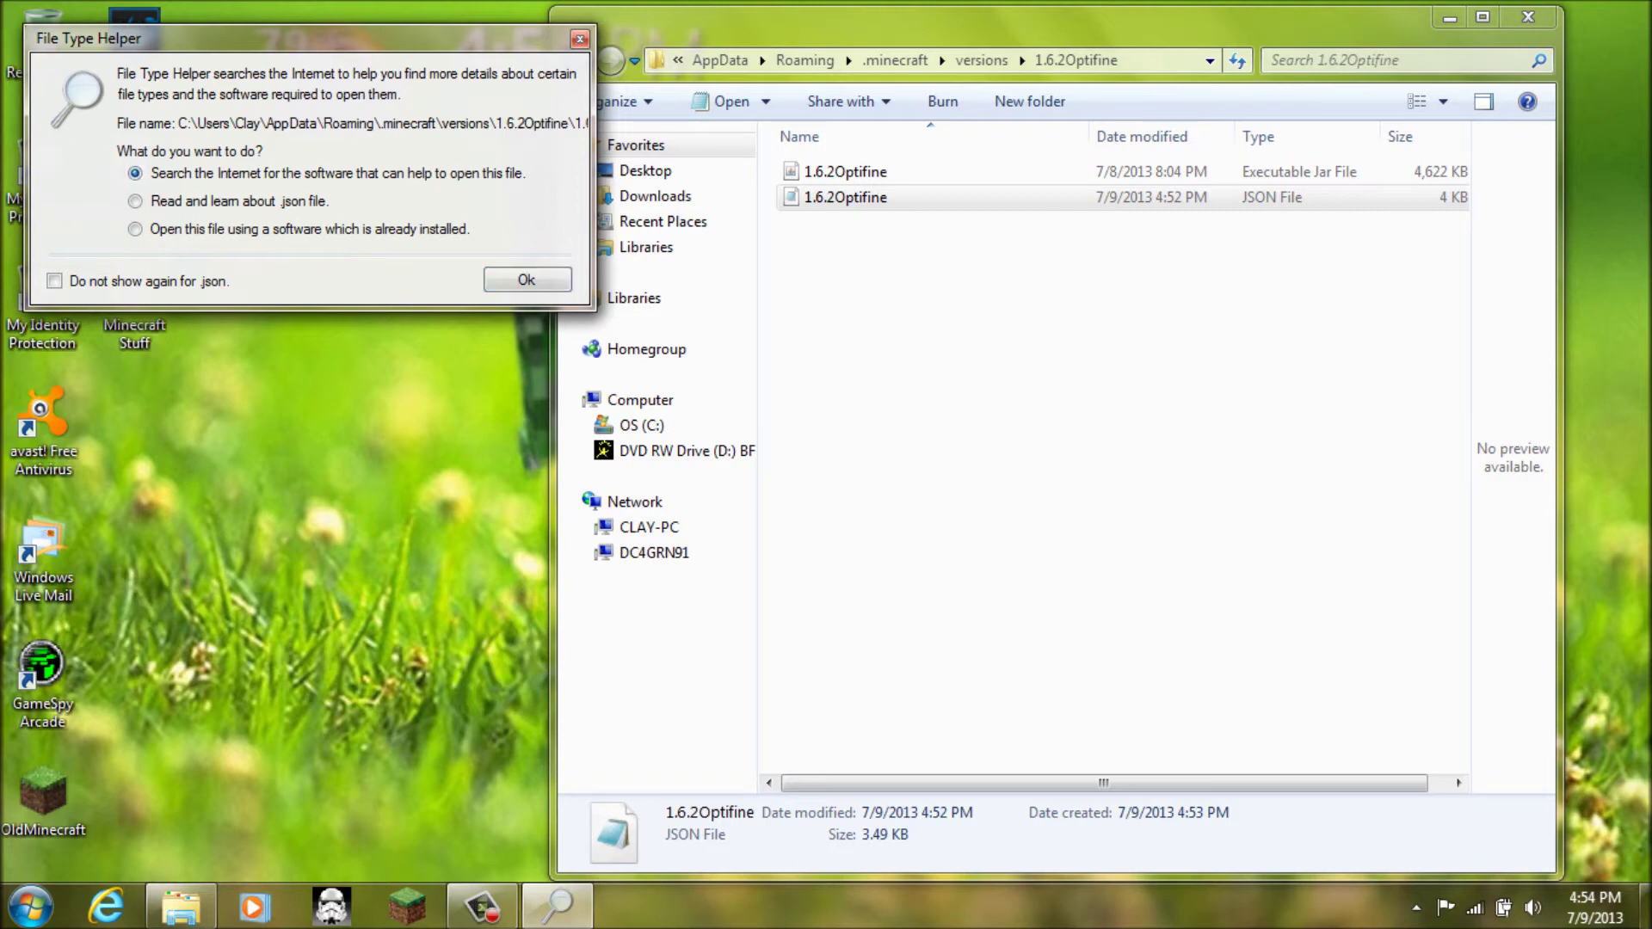
pyautogui.press('Escape')
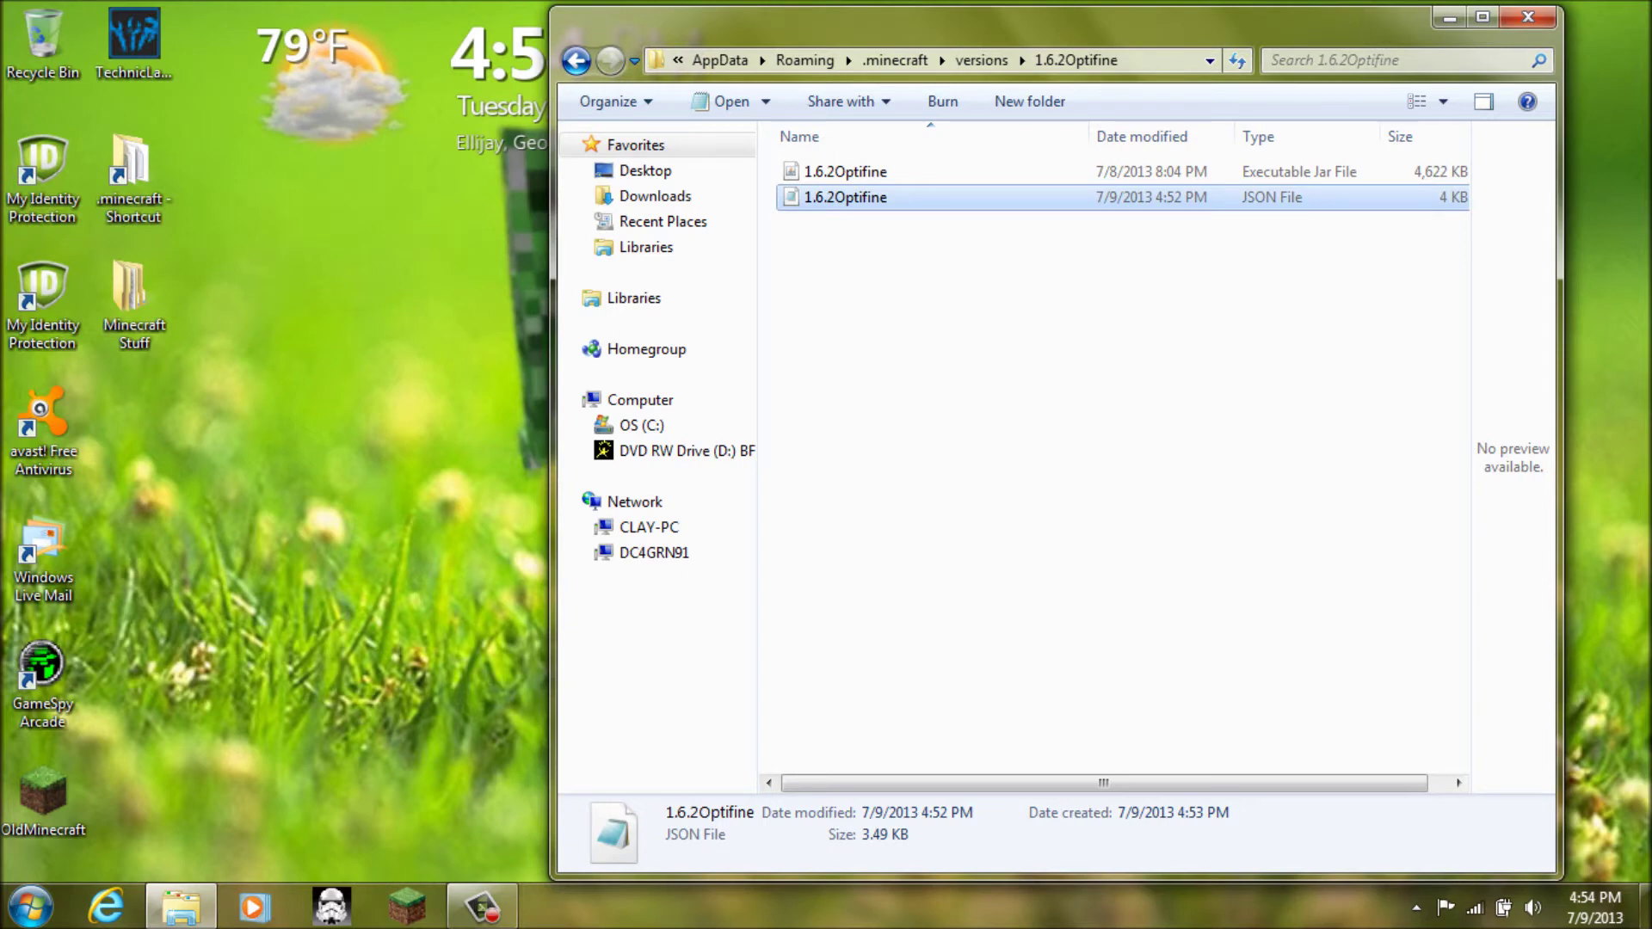
# Open the 1.6.2Optifine JSON file in Notepad and maximize its window
pyautogui.doubleClick(831, 197)
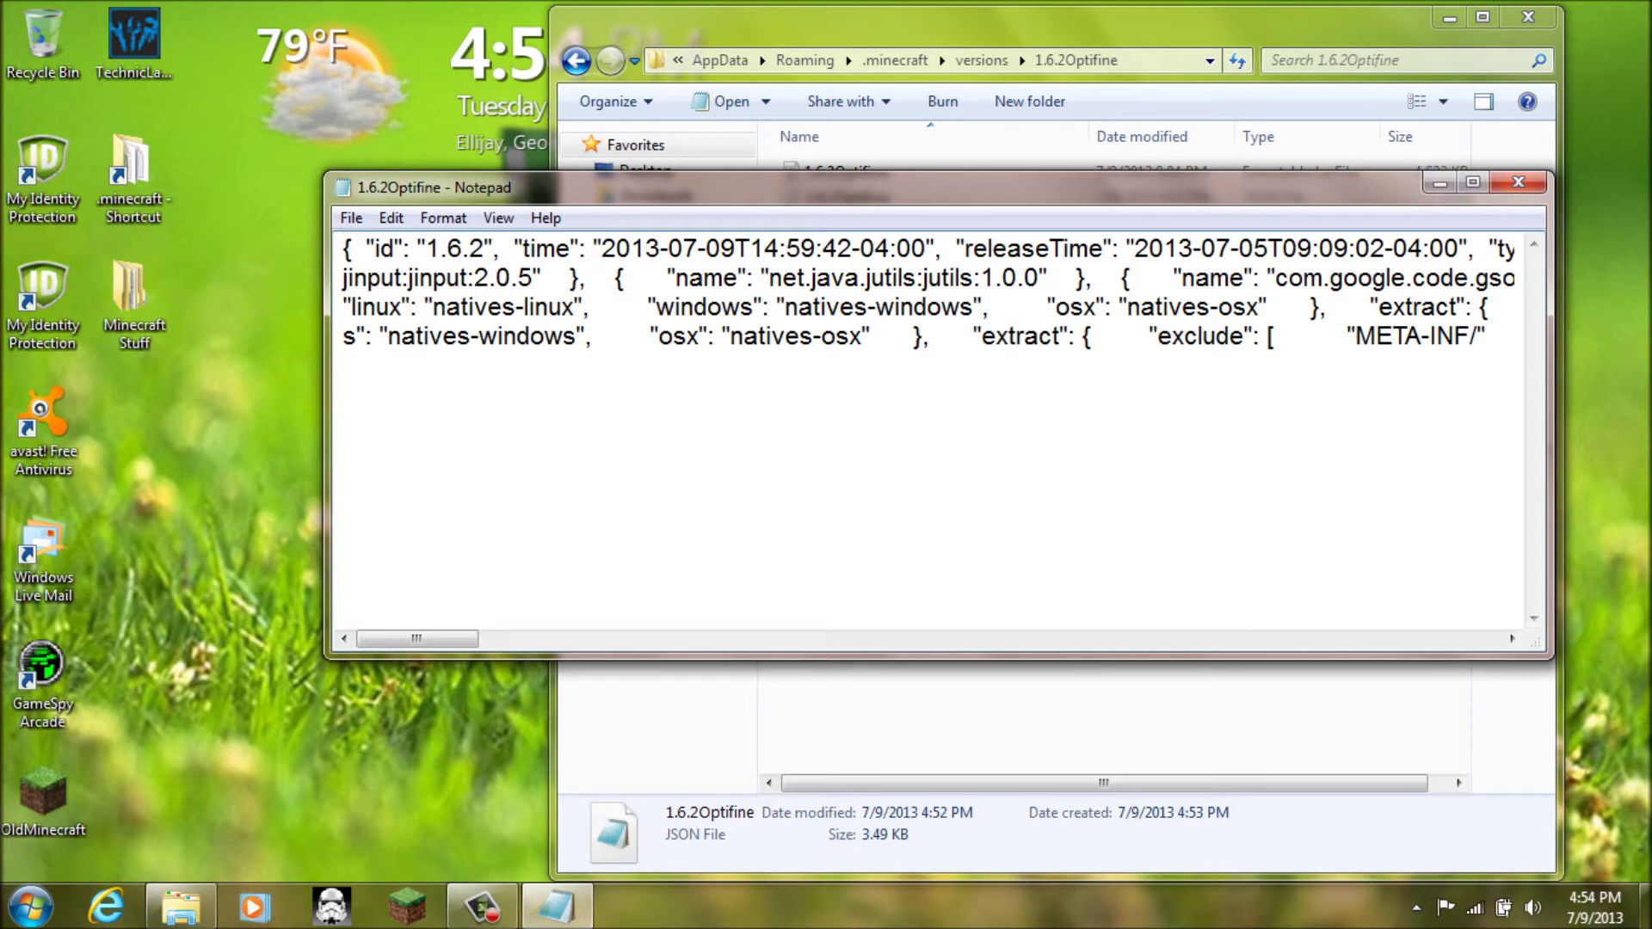
pyautogui.click(1473, 182)
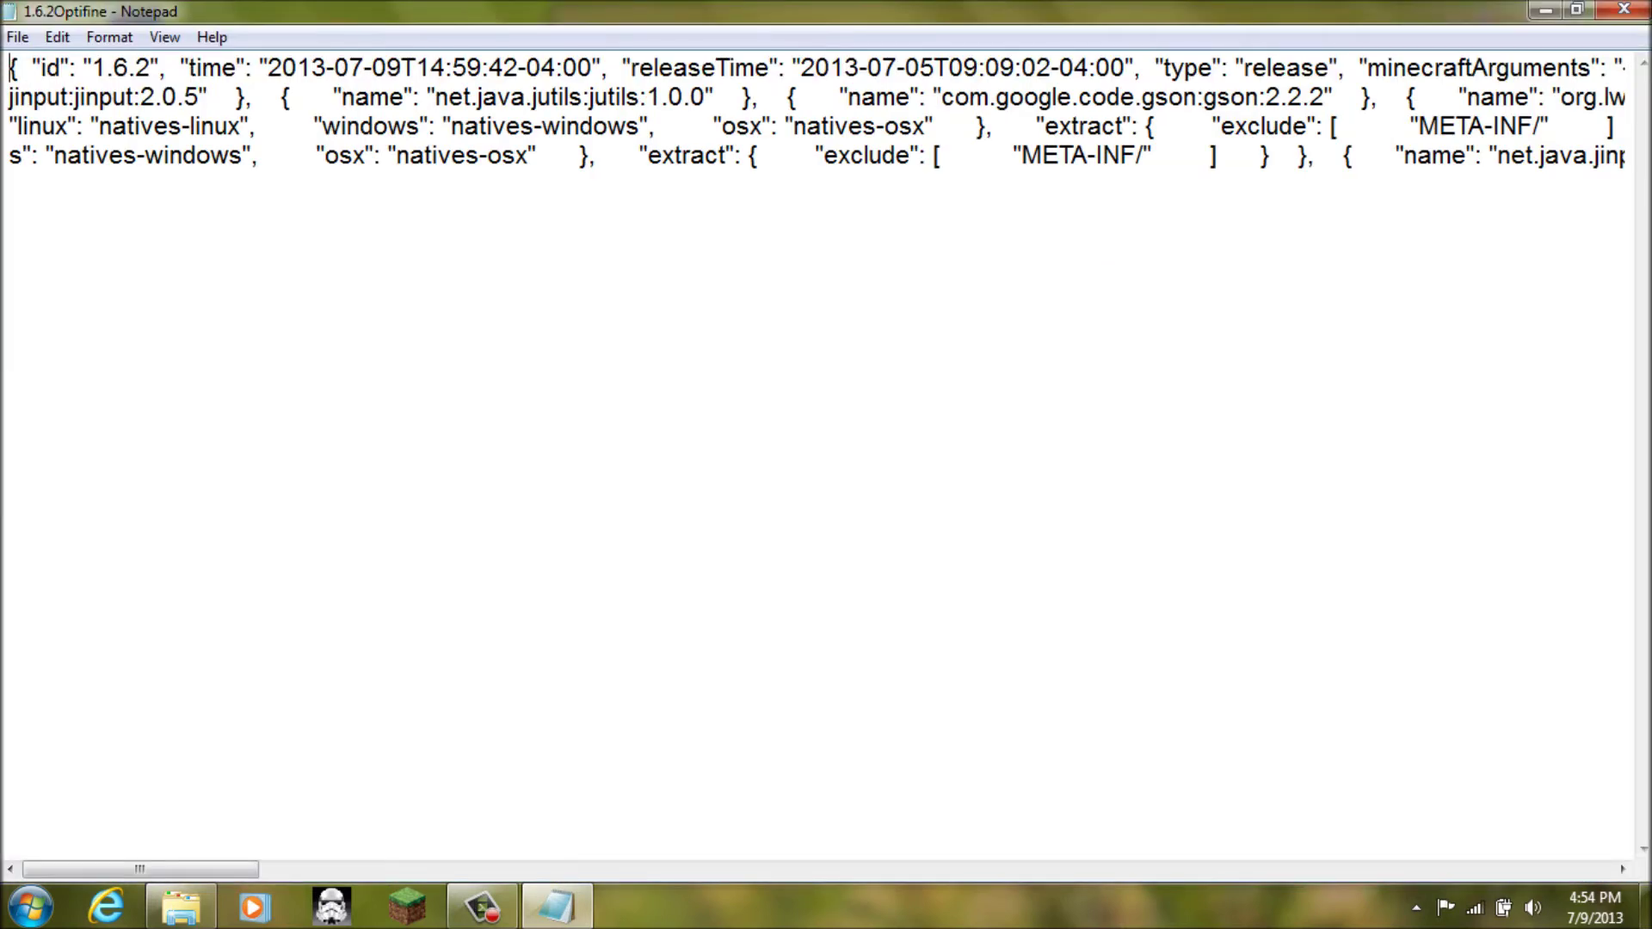
pyautogui.moveTo(487, 155); pyautogui.dragTo(251, 155)
pyautogui.click(211, 155)
pyautogui.moveTo(772, 155); pyautogui.dragTo(276, 154)
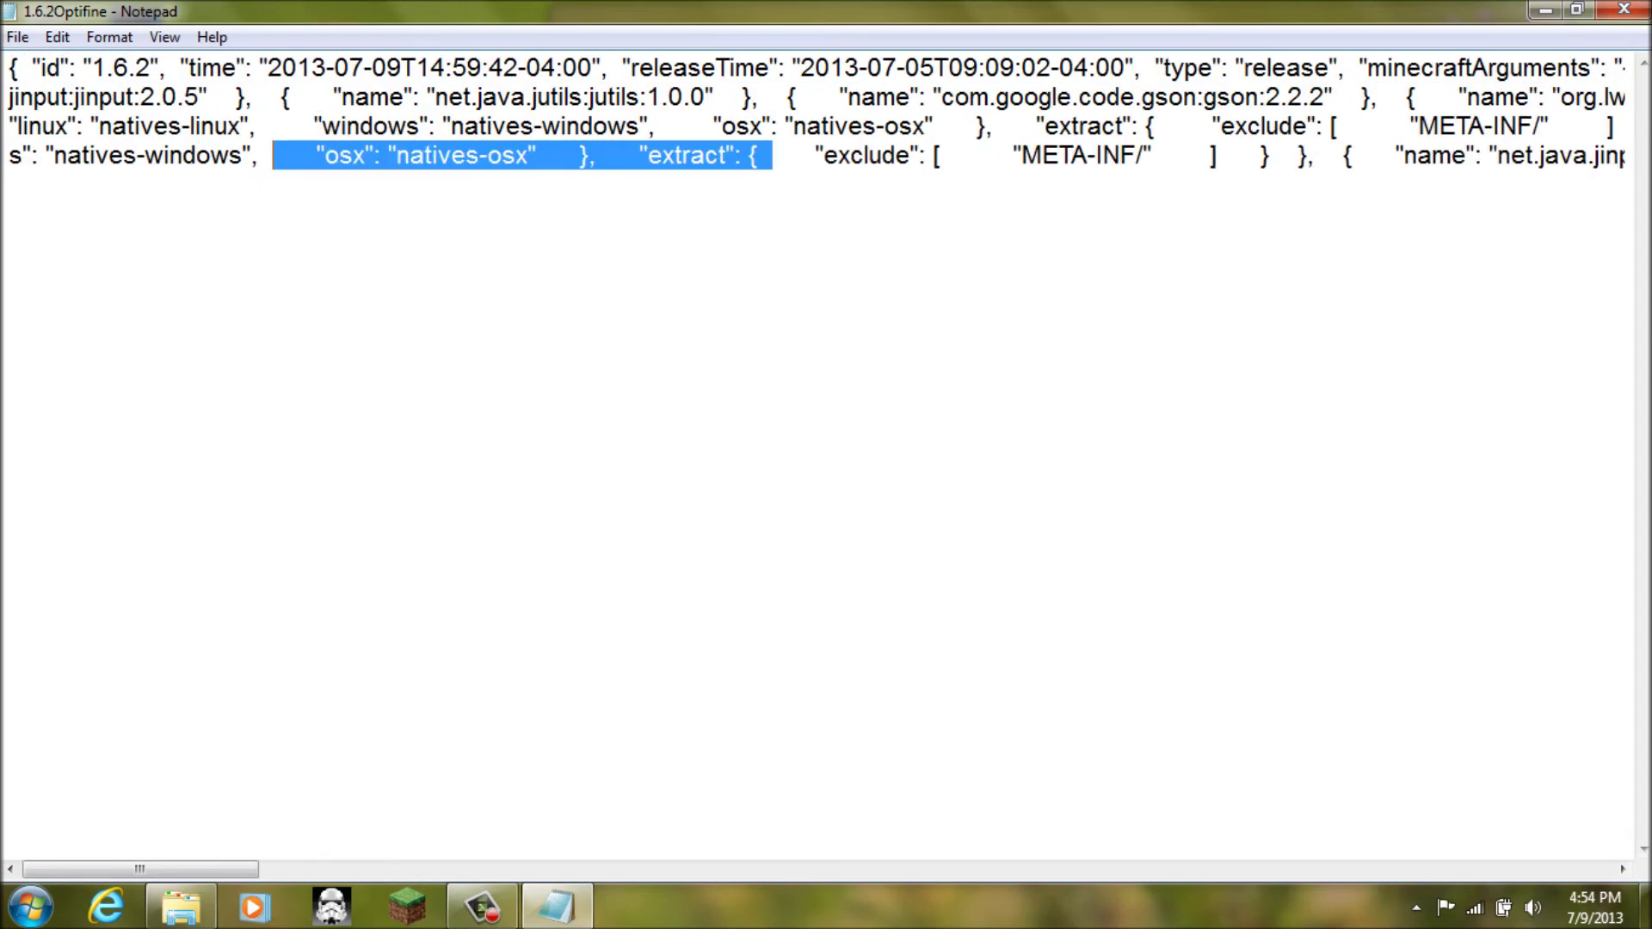
pyautogui.click(288, 155)
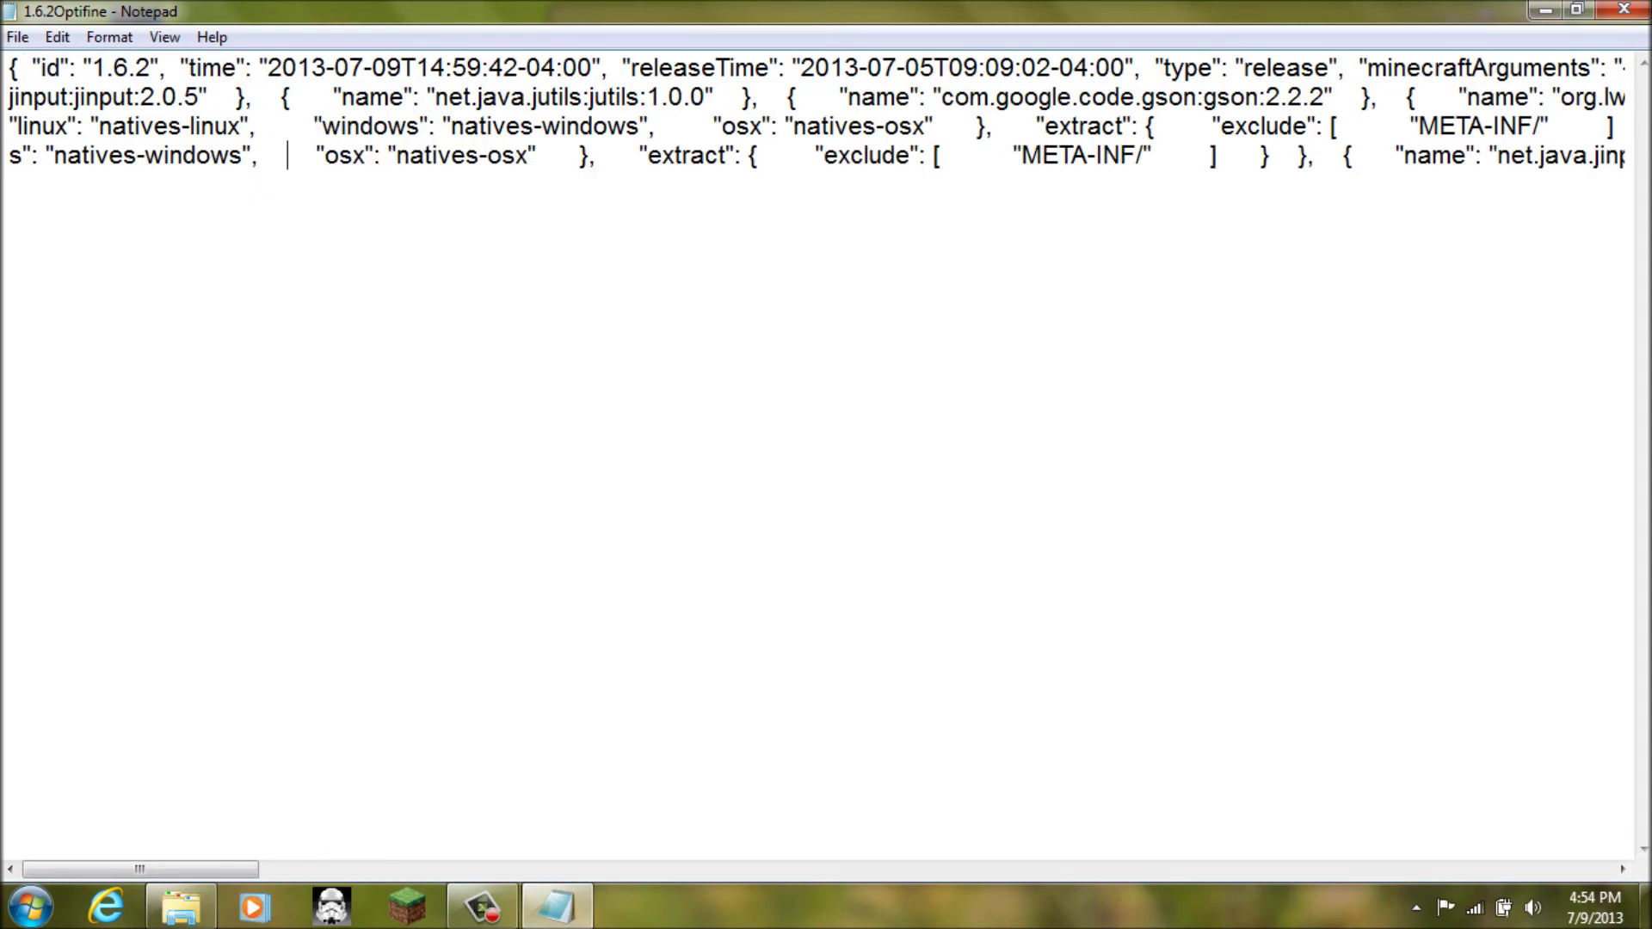
# Change the "id" value at the start of the JSON text to 1.6.2Optifine
pyautogui.doubleClick(149, 68)
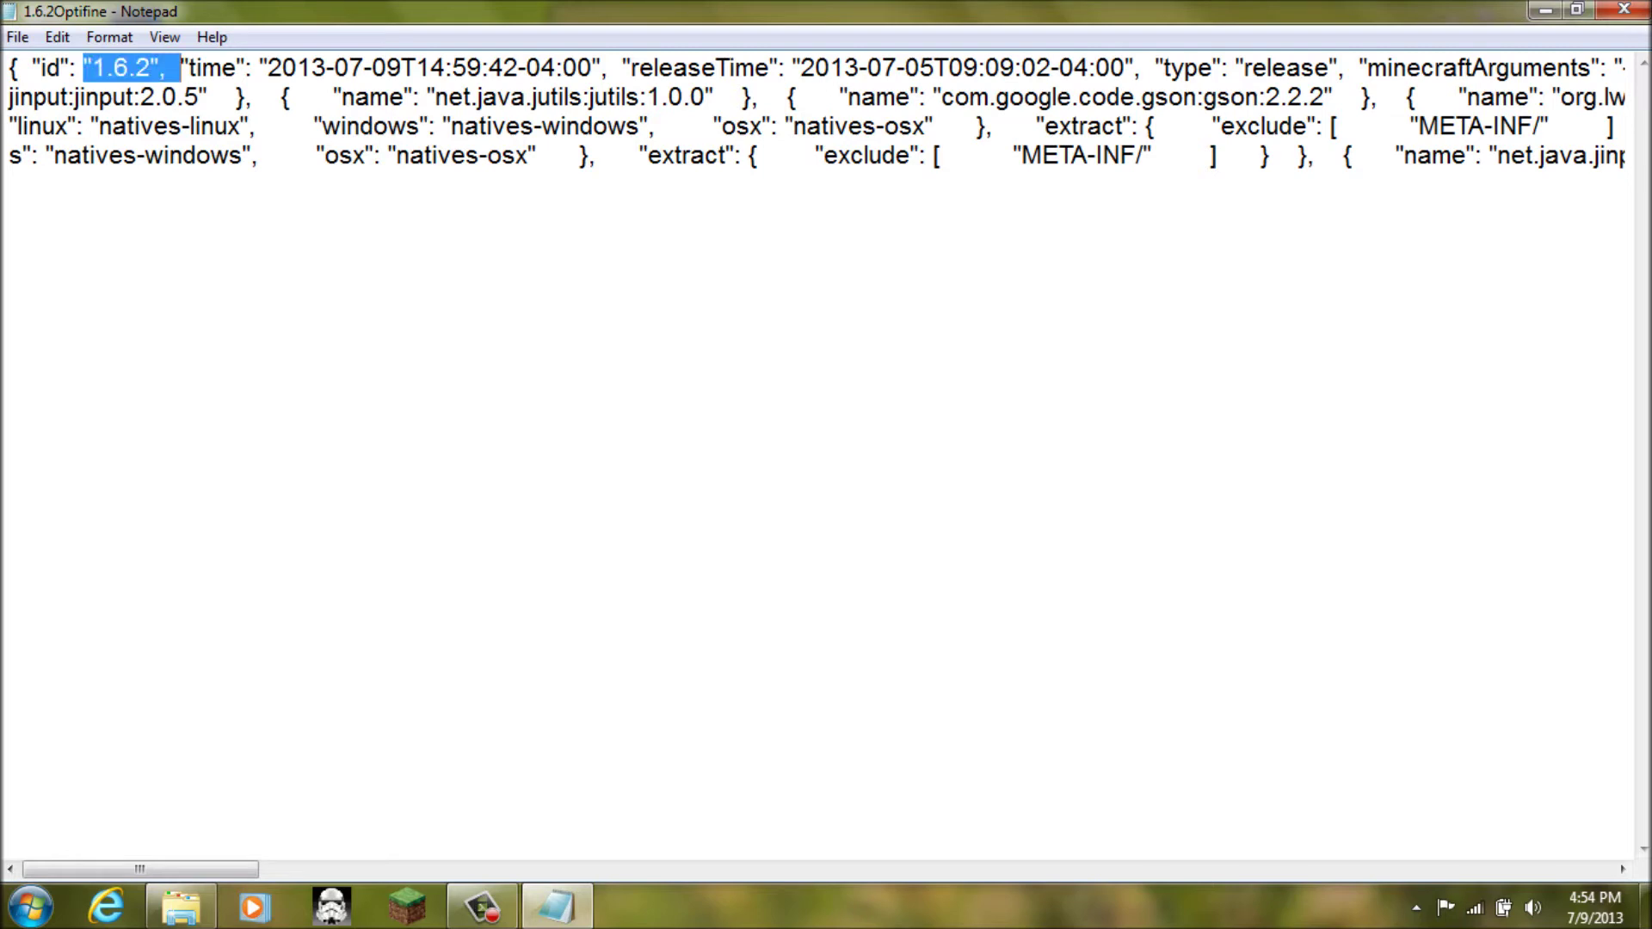
pyautogui.click(151, 67)
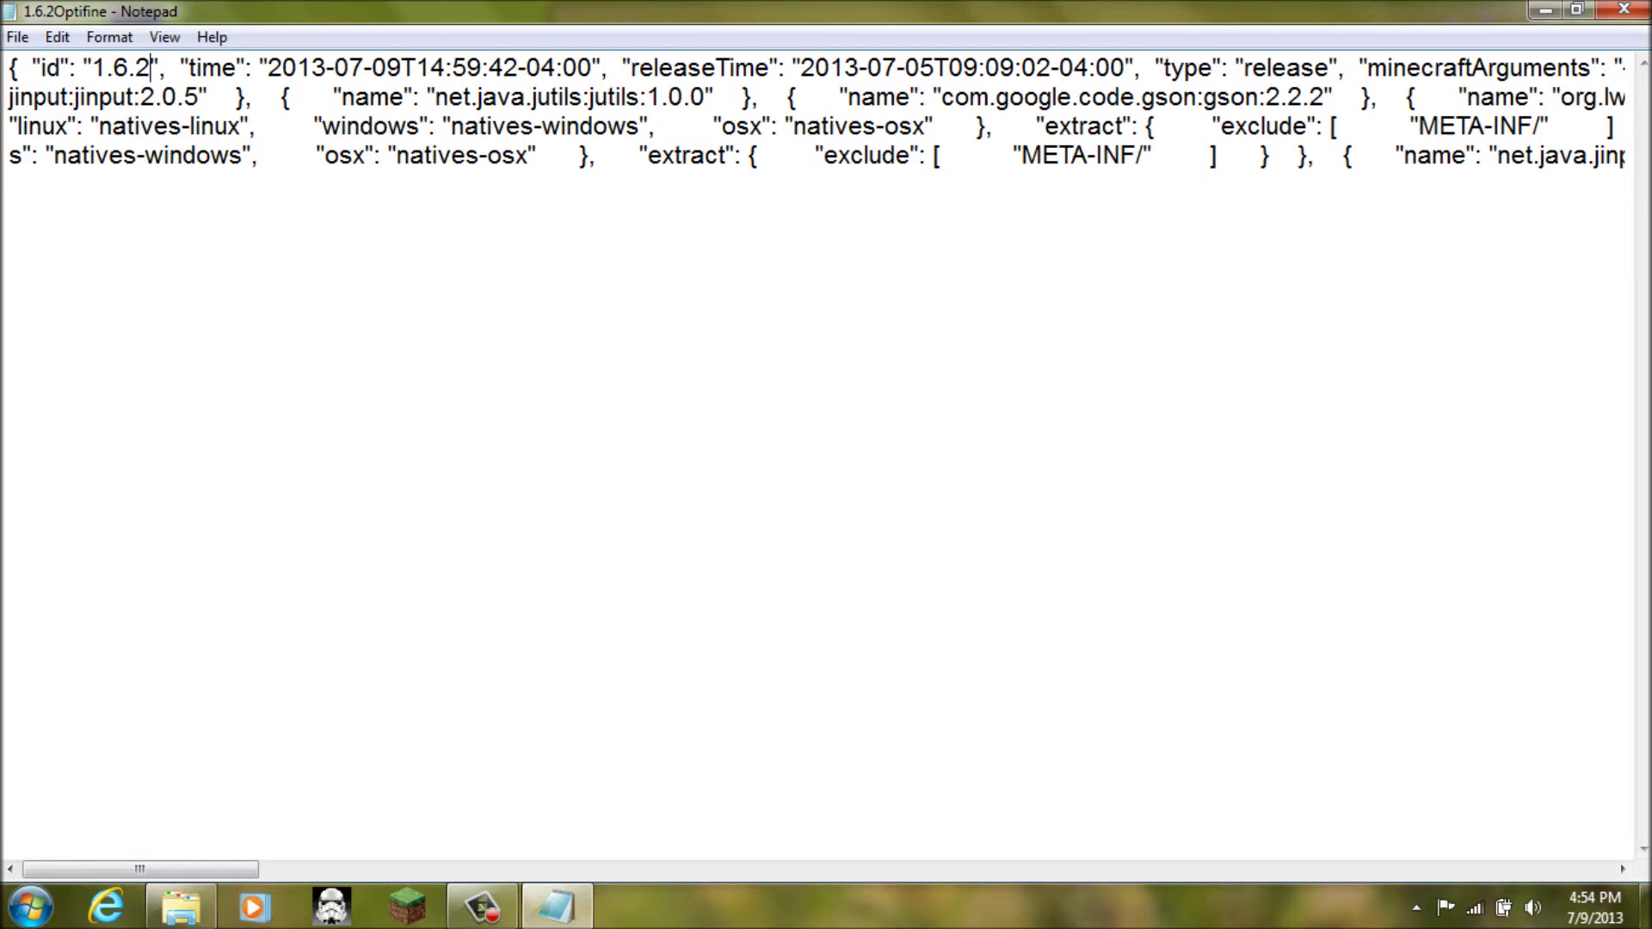
pyautogui.moveTo(151, 68)
pyautogui.mouseDown()
pyautogui.moveTo(59, 68)
pyautogui.moveTo(151, 68)
pyautogui.mouseUp()
pyautogui.write('Optifine')
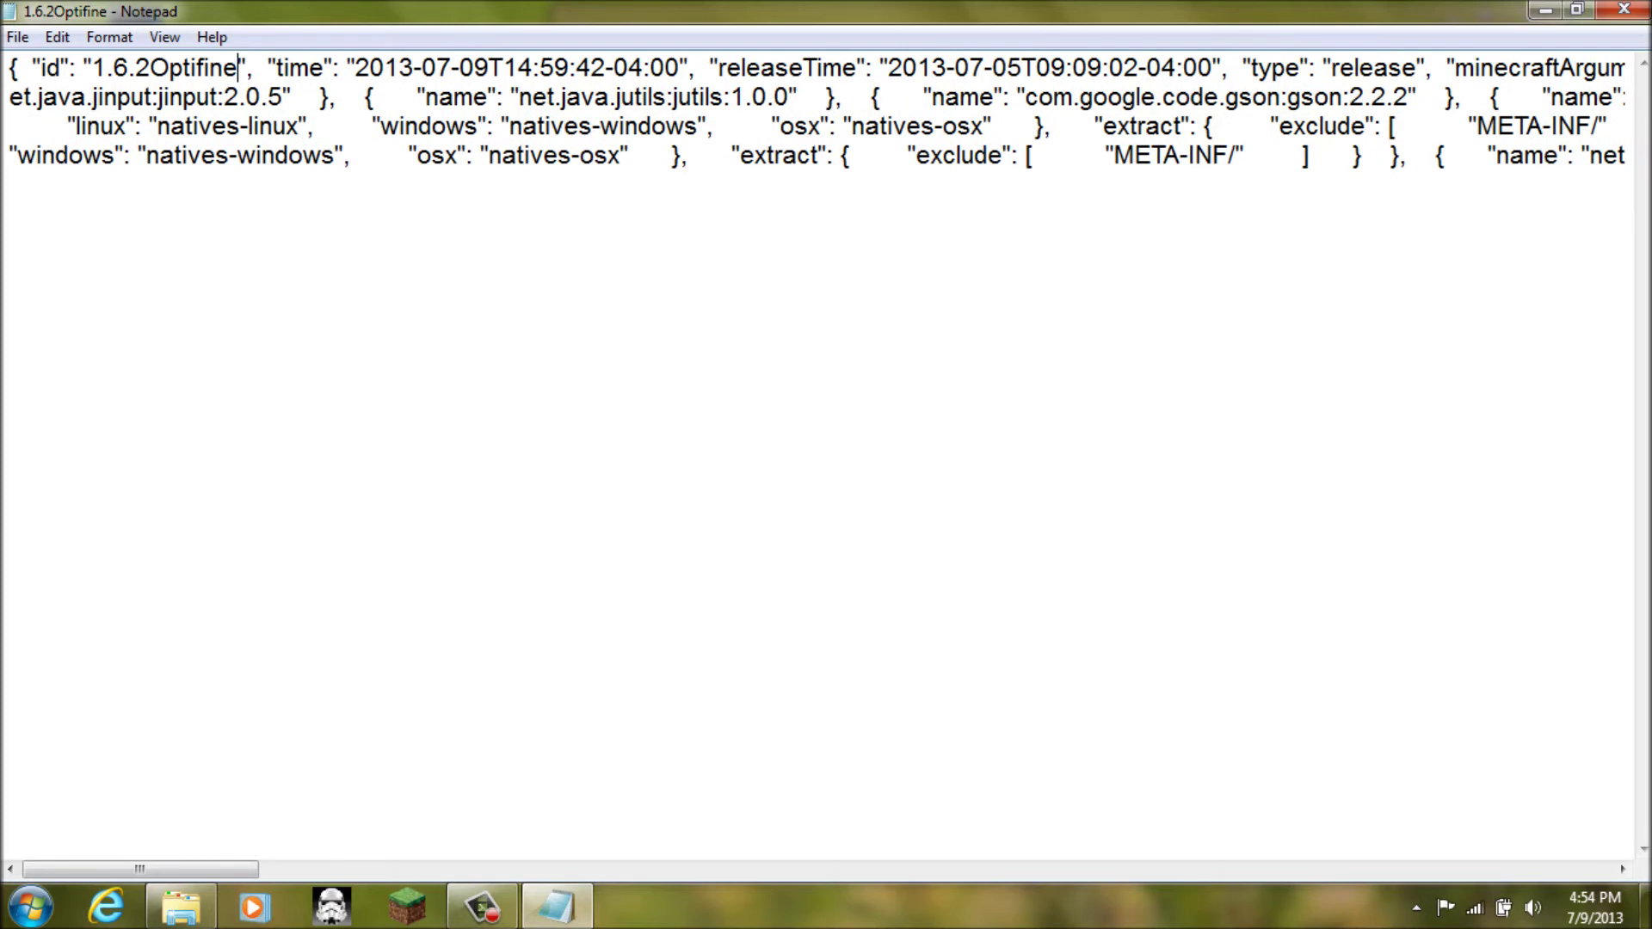
pyautogui.press('BackSpace')
pyautogui.press('BackSpace')
pyautogui.press('BackSpace')
pyautogui.press('BackSpace')
pyautogui.write('tifine')
# Try shortening the "id" value to 1.6.2OF, and undo that change
pyautogui.hotkey('shift', 'Left')
pyautogui.hotkey('shift', 'Left')
pyautogui.hotkey('shift', 'Left')
pyautogui.hotkey('shift', 'Left')
pyautogui.hotkey('shift', 'Left')
pyautogui.hotkey('shift', 'Left')
pyautogui.hotkey('shift', 'Left')
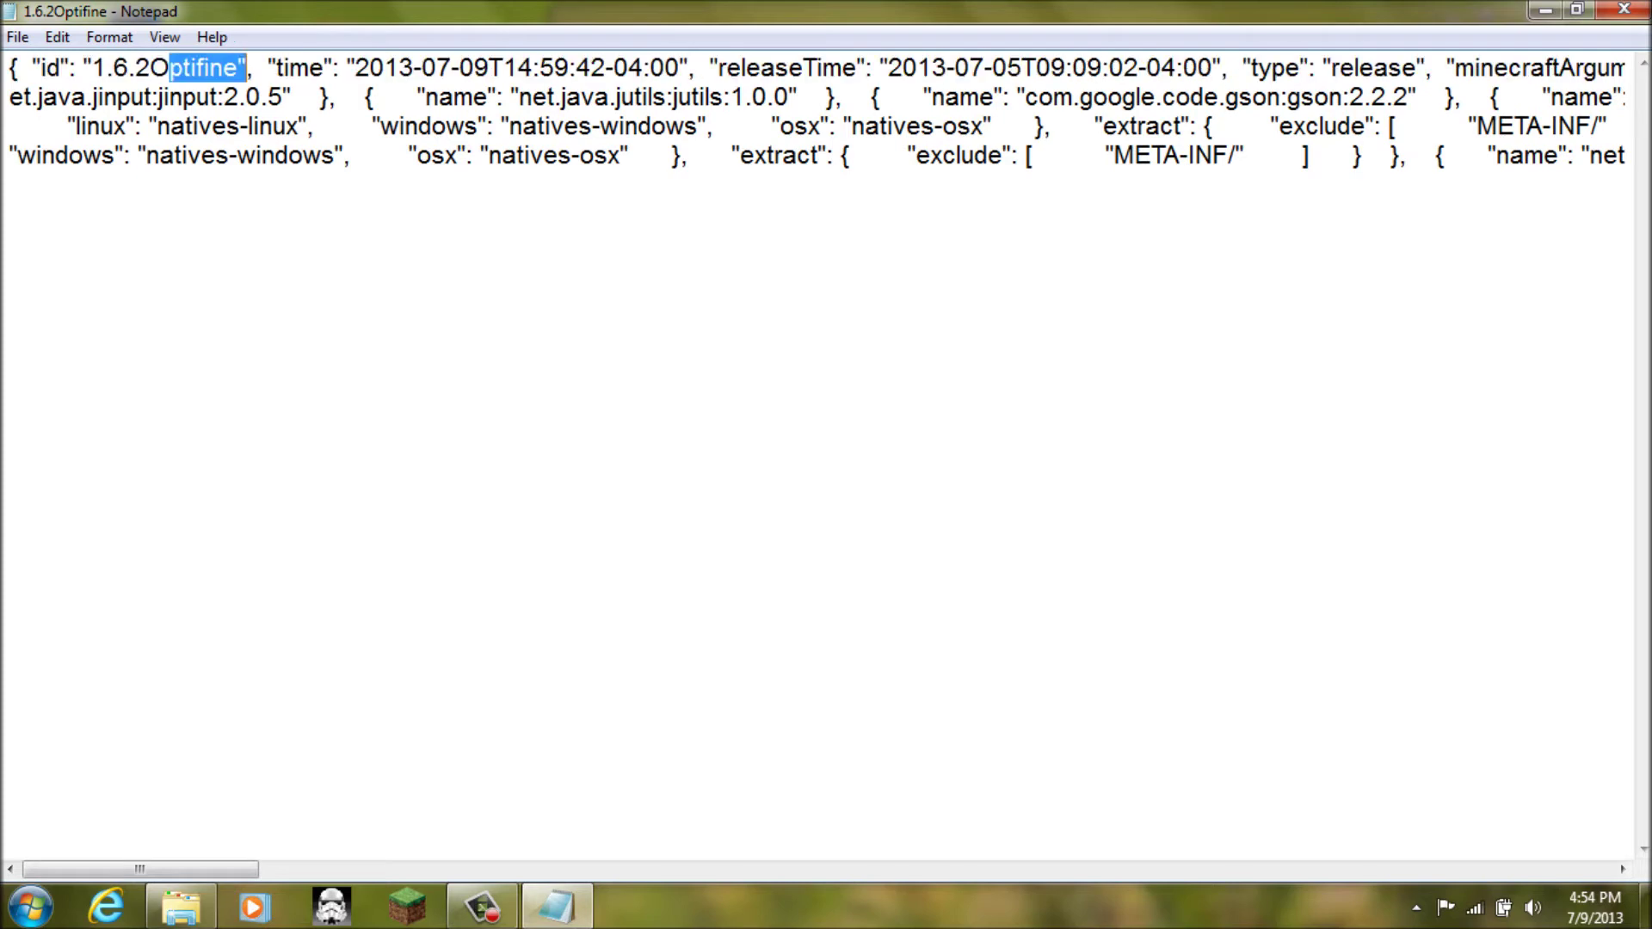
pyautogui.write('F')
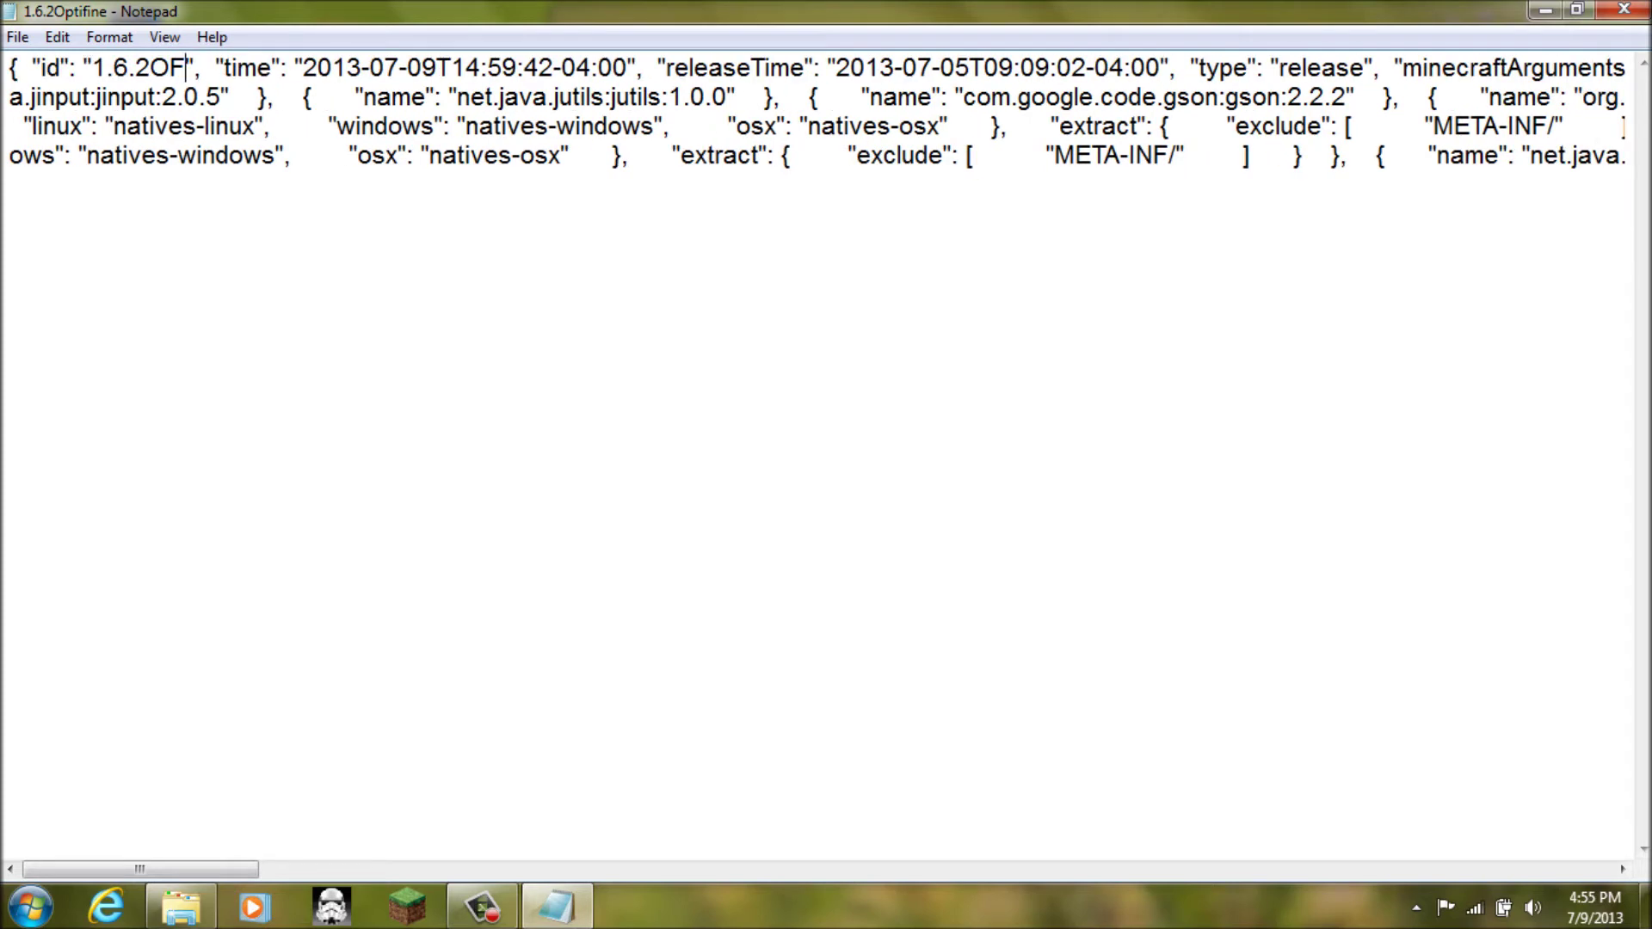
pyautogui.press('BackSpace')
pyautogui.hotkey('ctrl', 'z')
pyautogui.click(237, 155)
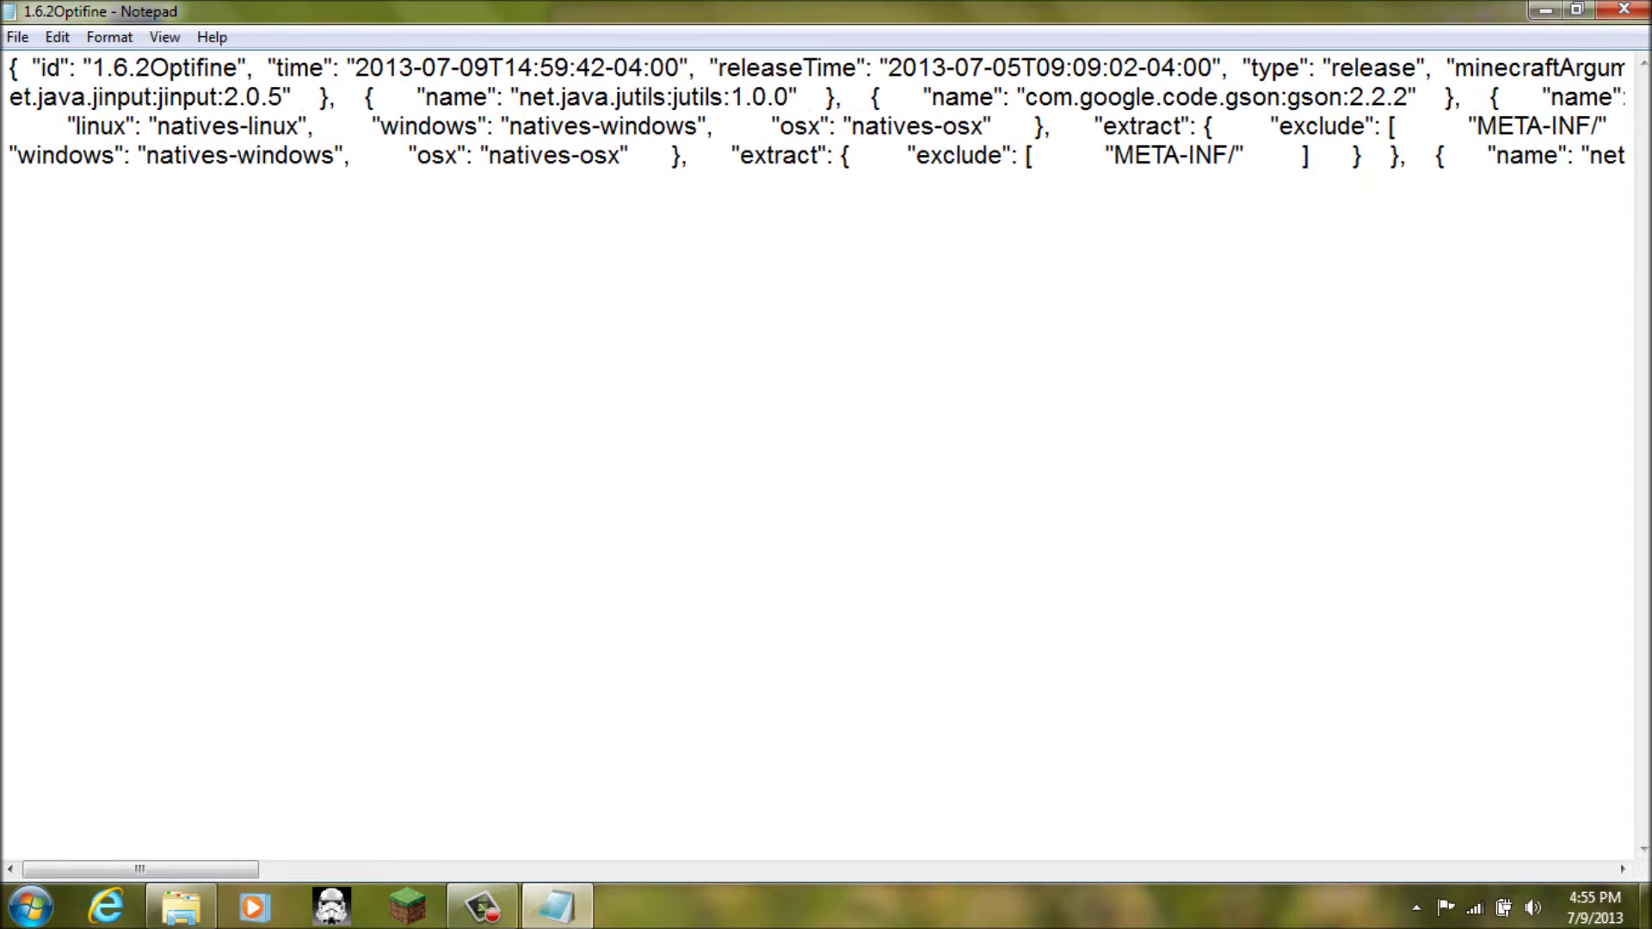
# Save the edited 1.6.2Optifine JSON file and close Notepad
pyautogui.click(18, 37)
pyautogui.click(55, 118)
pyautogui.hotkey('alt', 'F4')
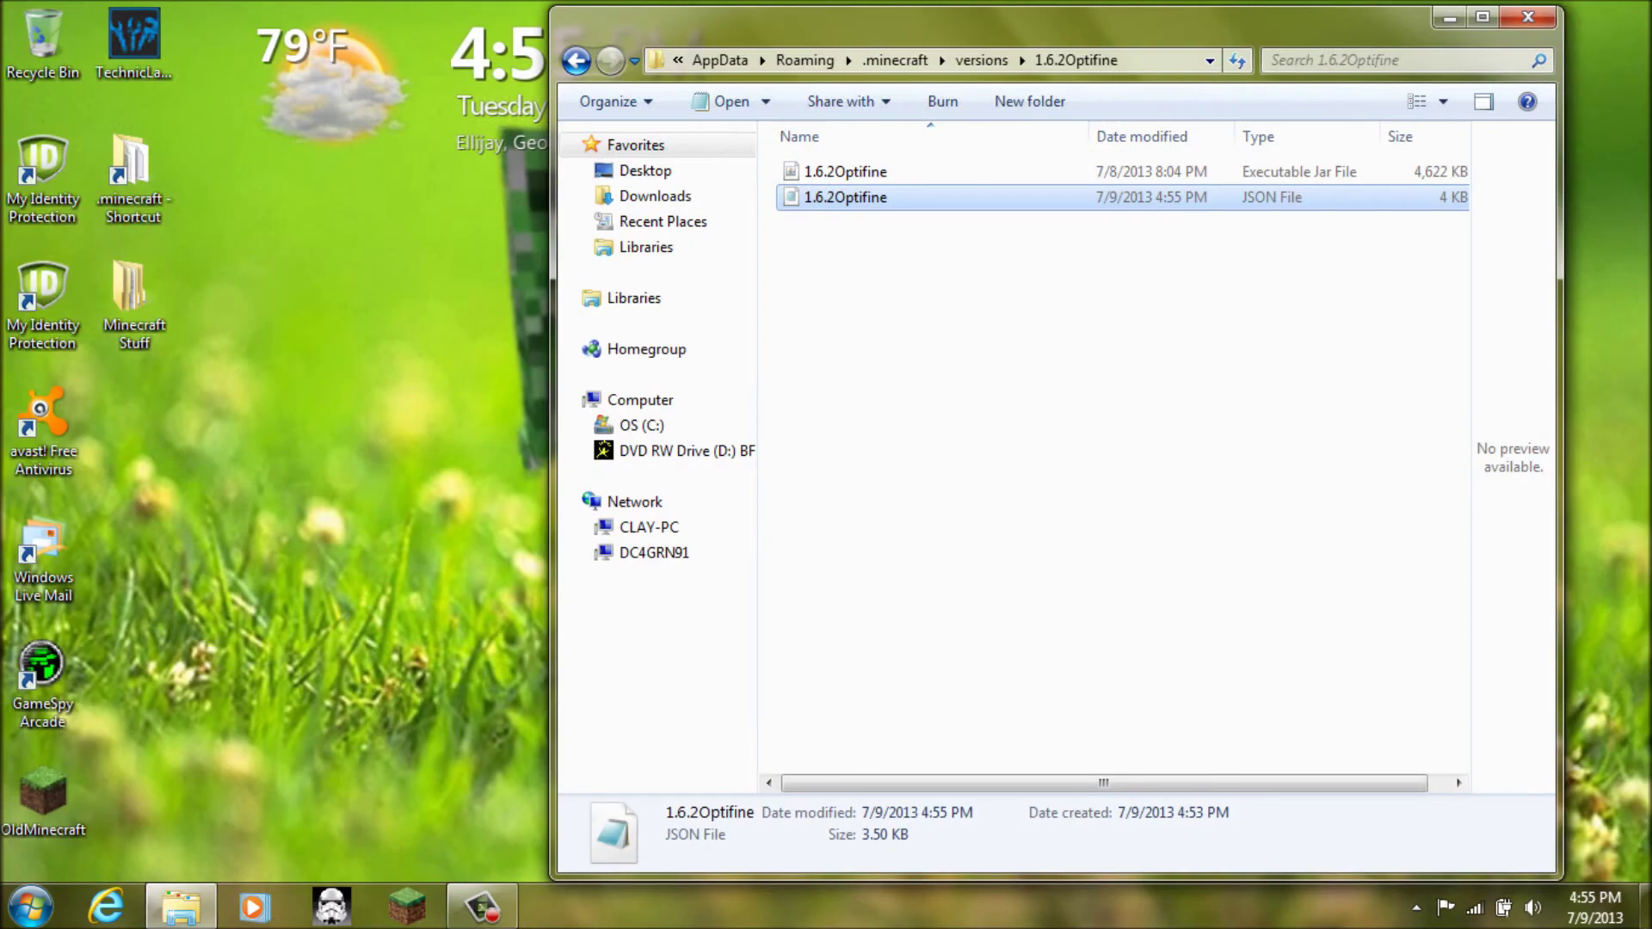
pyautogui.click(946, 301)
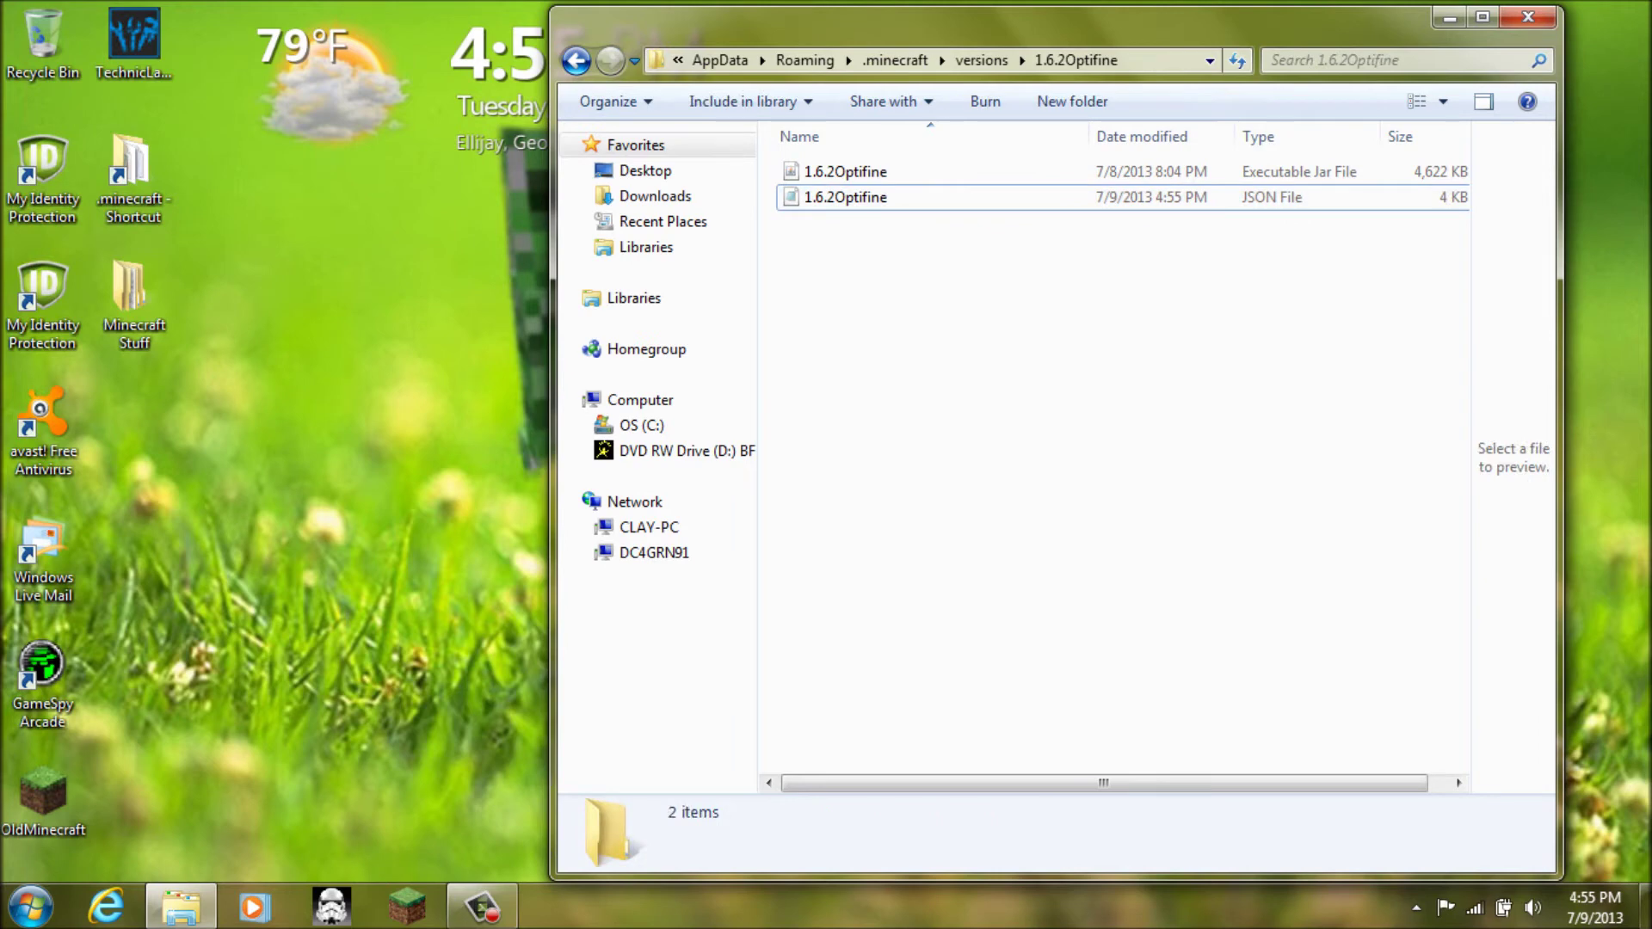
pyautogui.moveTo(834, 266); pyautogui.dragTo(917, 269)
pyautogui.moveTo(797, 244); pyautogui.dragTo(860, 341)
# Open the 1.6.2Optifine jar file with WinRAR archiver
pyautogui.click(831, 172)
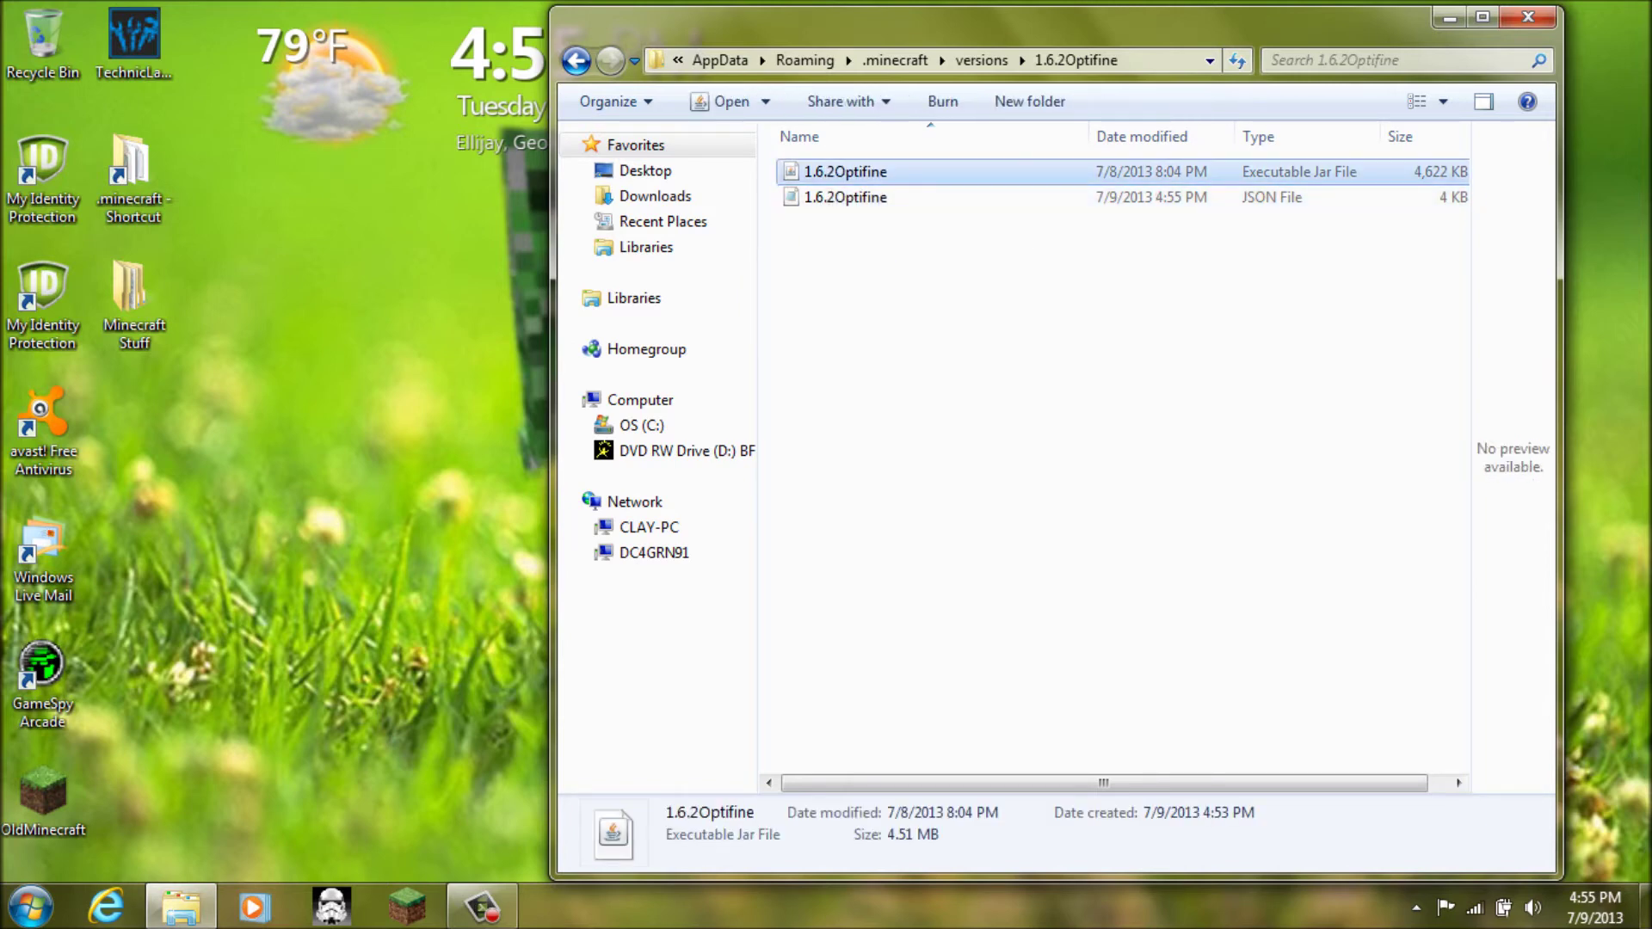
pyautogui.rightClick(831, 171)
pyautogui.moveTo(946, 268)
pyautogui.click(1197, 321)
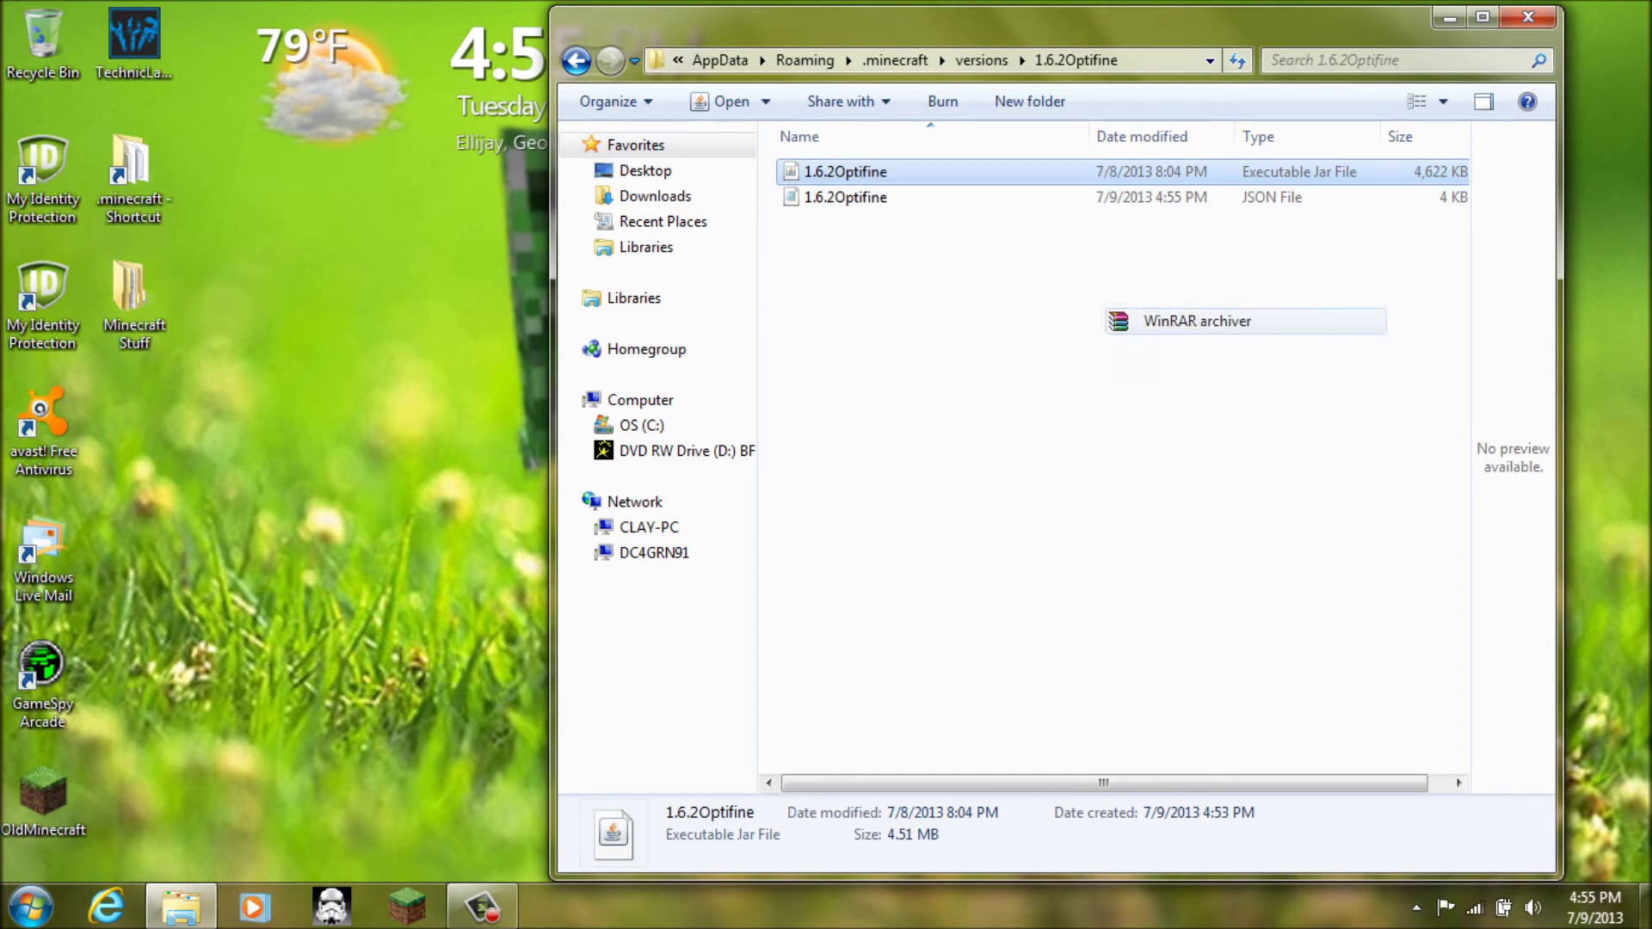
# Search the computer for "optifine" and open the downloaded OptiFine_1.6.2_HD_U_A2 (2) archive in WinRAR, dismissing the licence notice
pyautogui.press('super')
pyautogui.write('optifine')
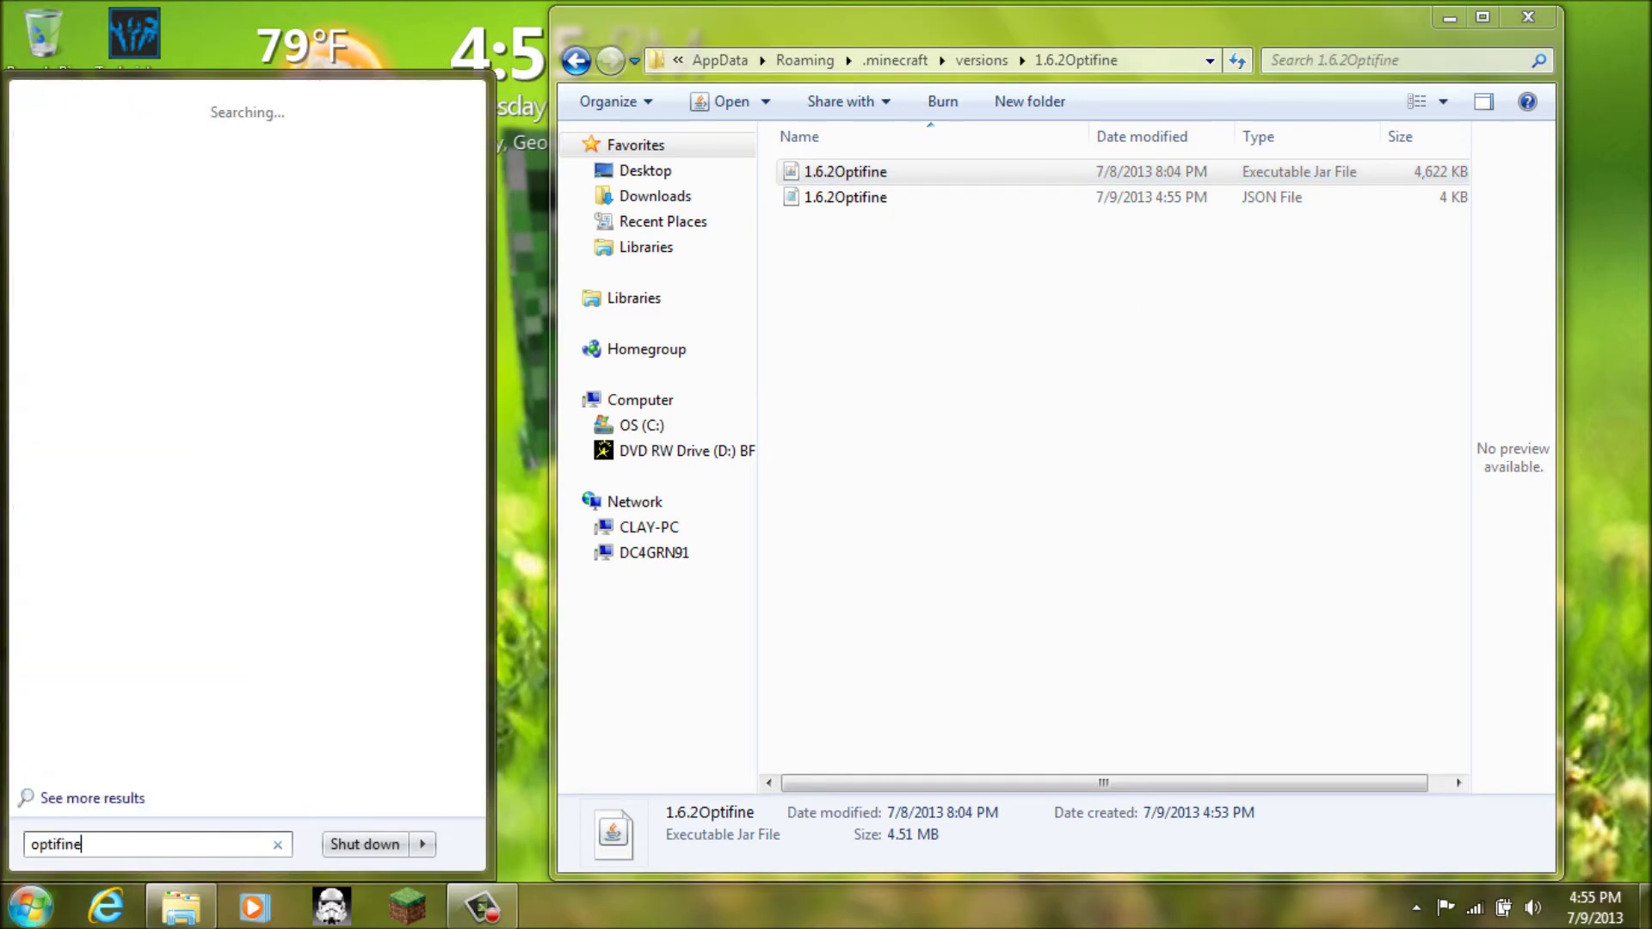
pyautogui.click(92, 797)
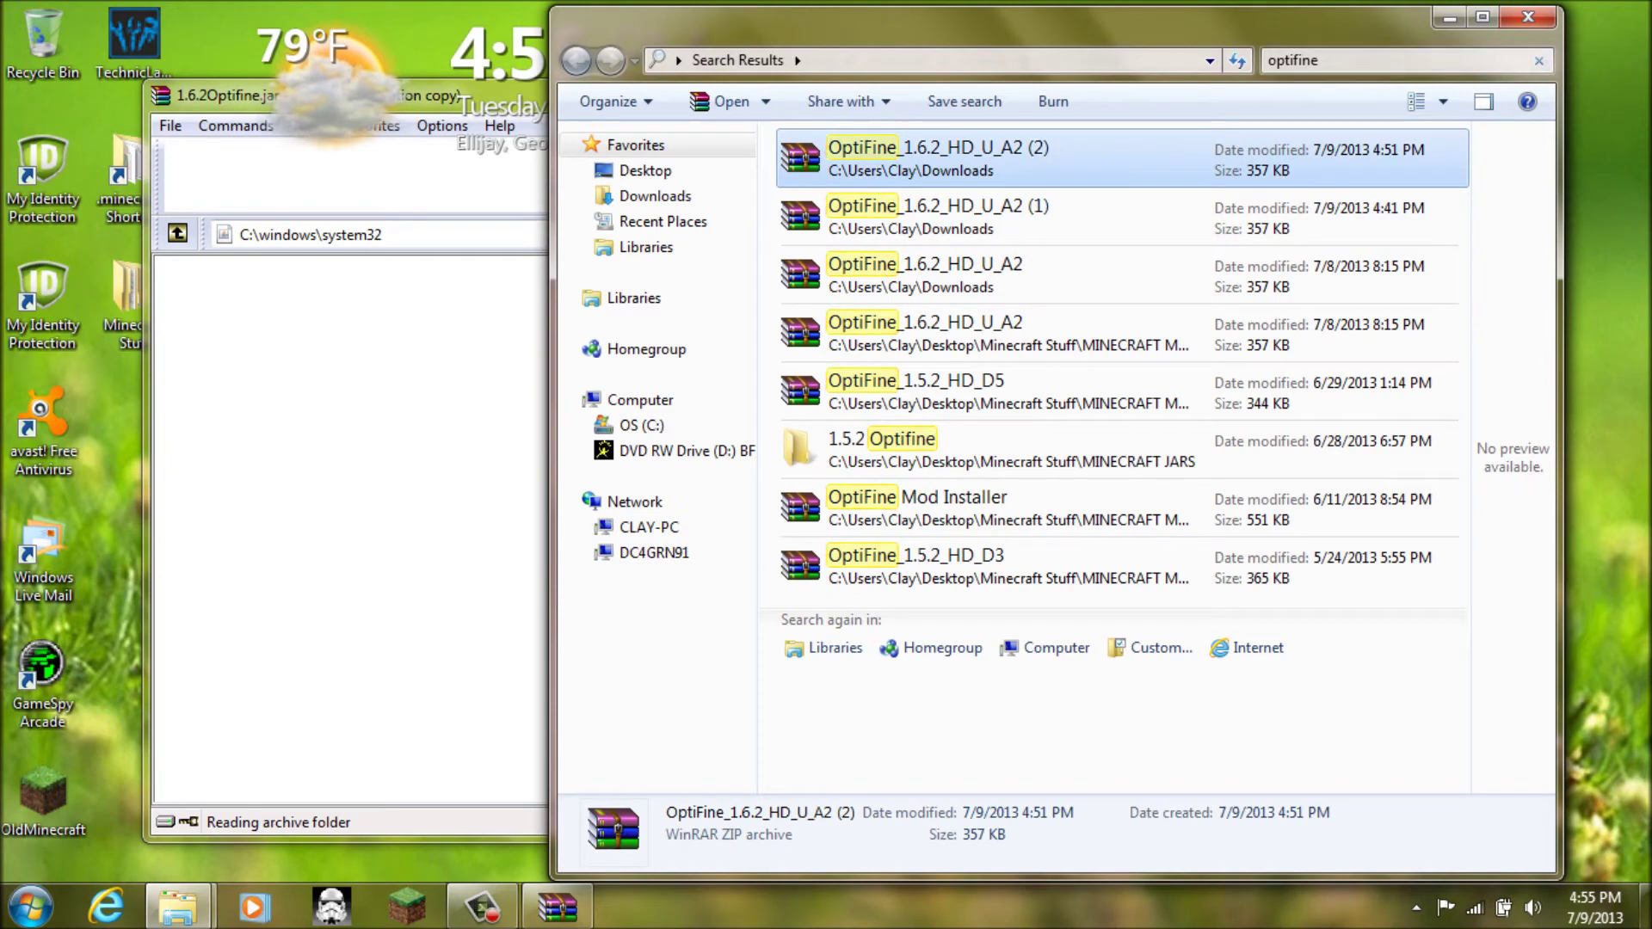
pyautogui.click(1526, 16)
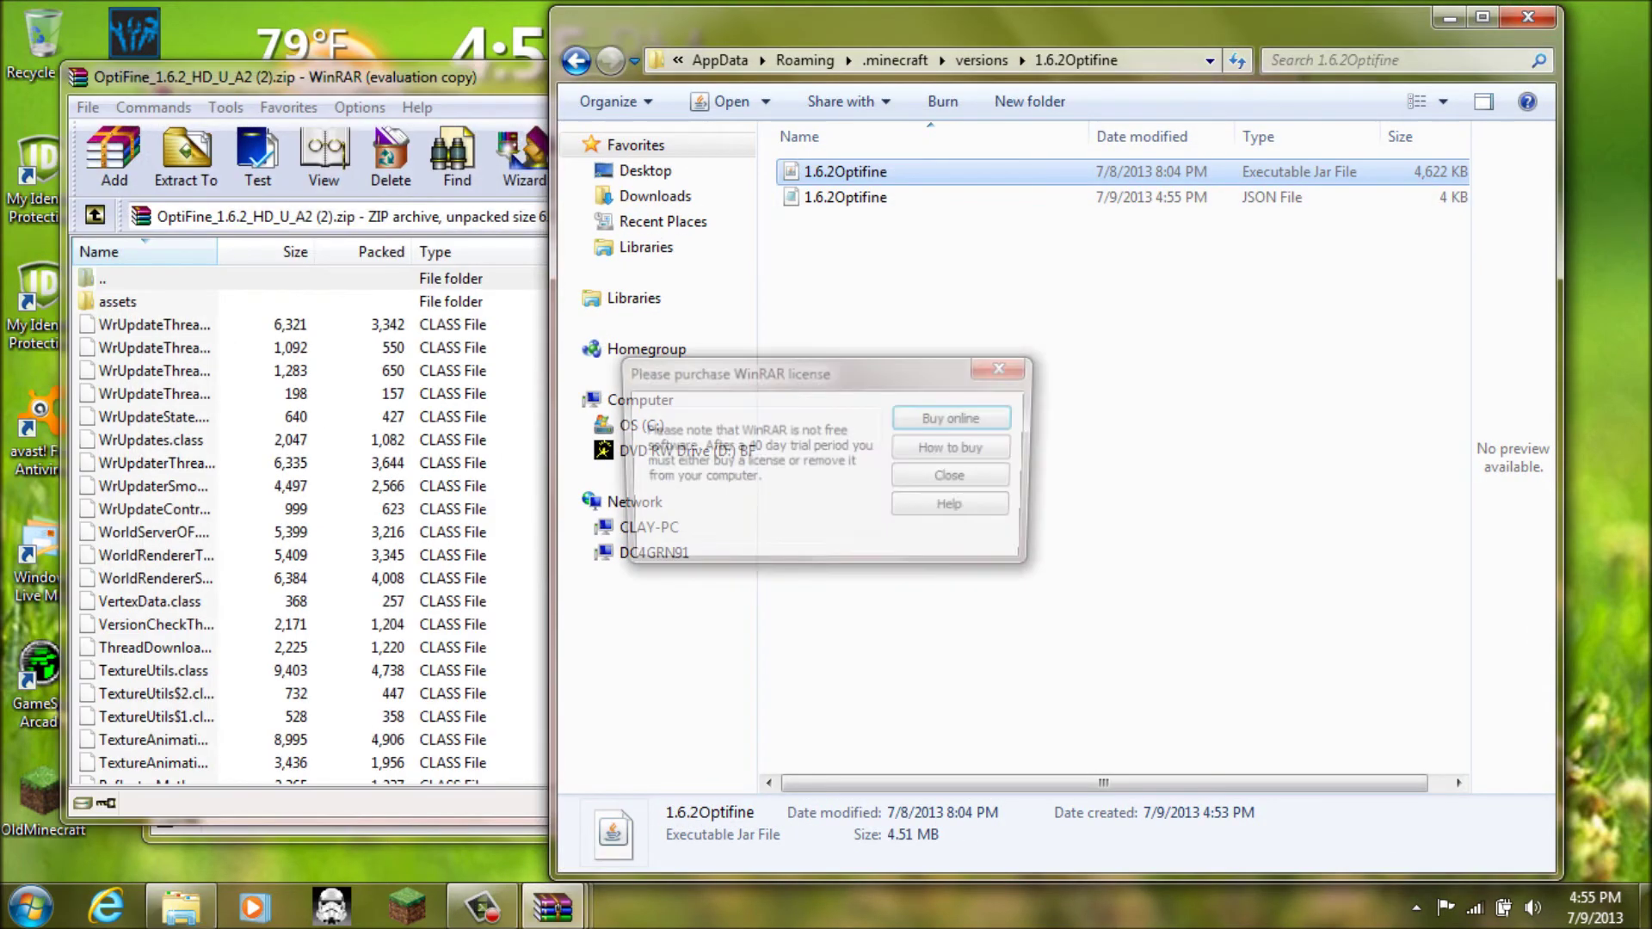
pyautogui.press('Escape')
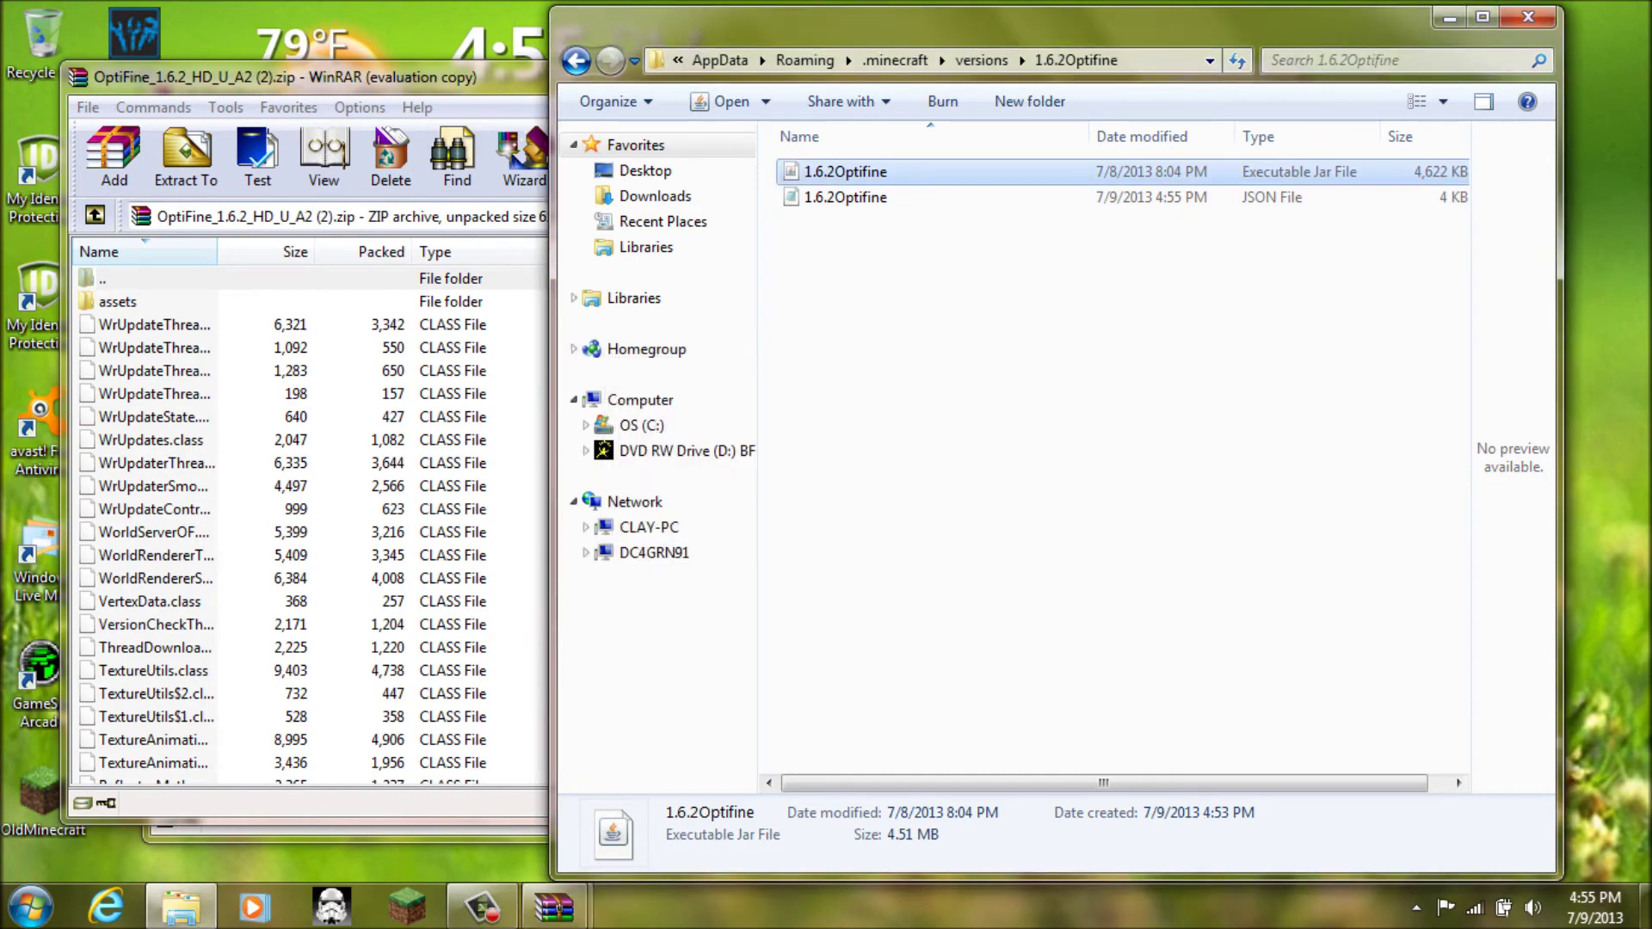
# Bring the OptiFine_1.6.2_HD_U_A2 (2) archive window to the front and close the 1.6.2Optifine folder window
pyautogui.click(554, 907)
pyautogui.click(695, 749)
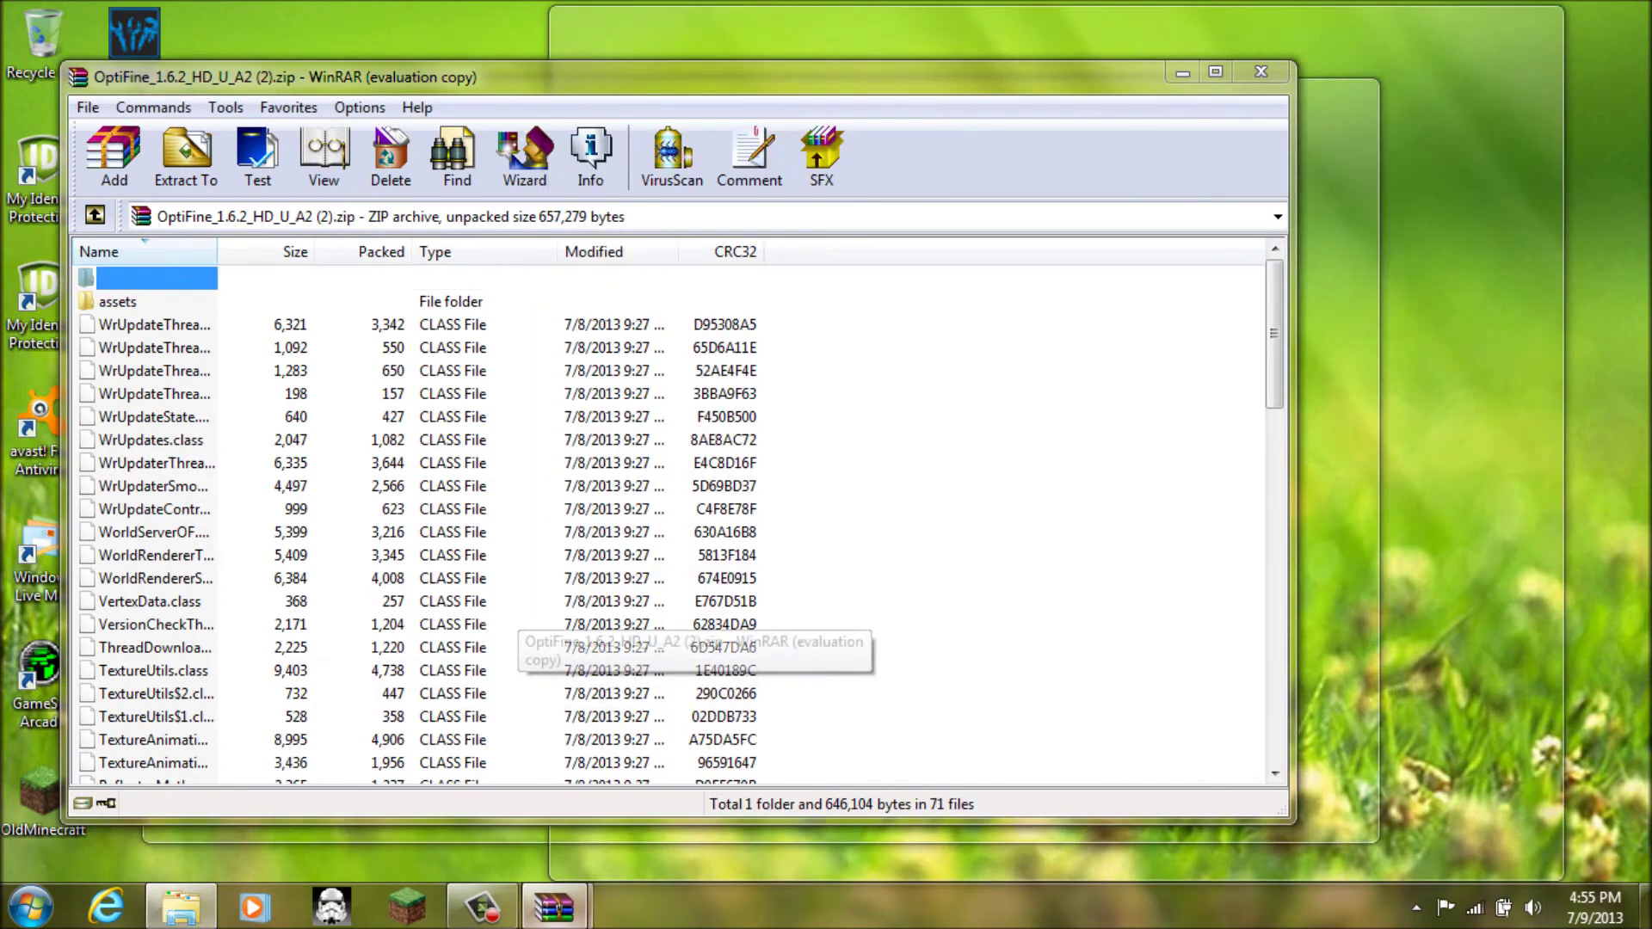
pyautogui.click(654, 775)
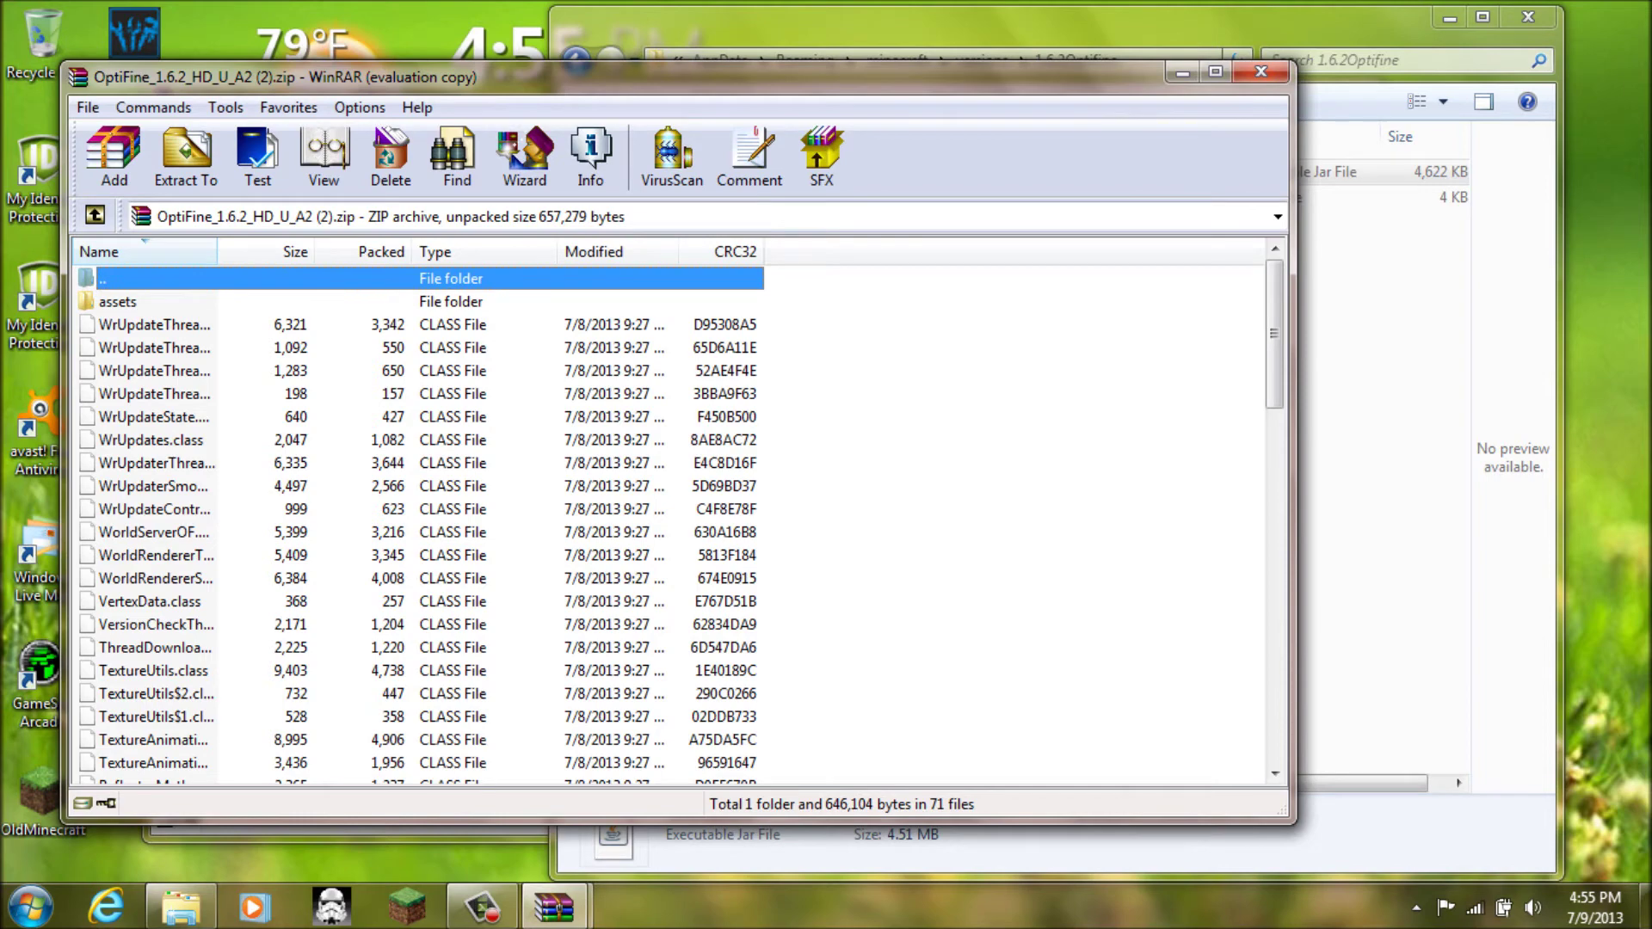
pyautogui.click(1528, 17)
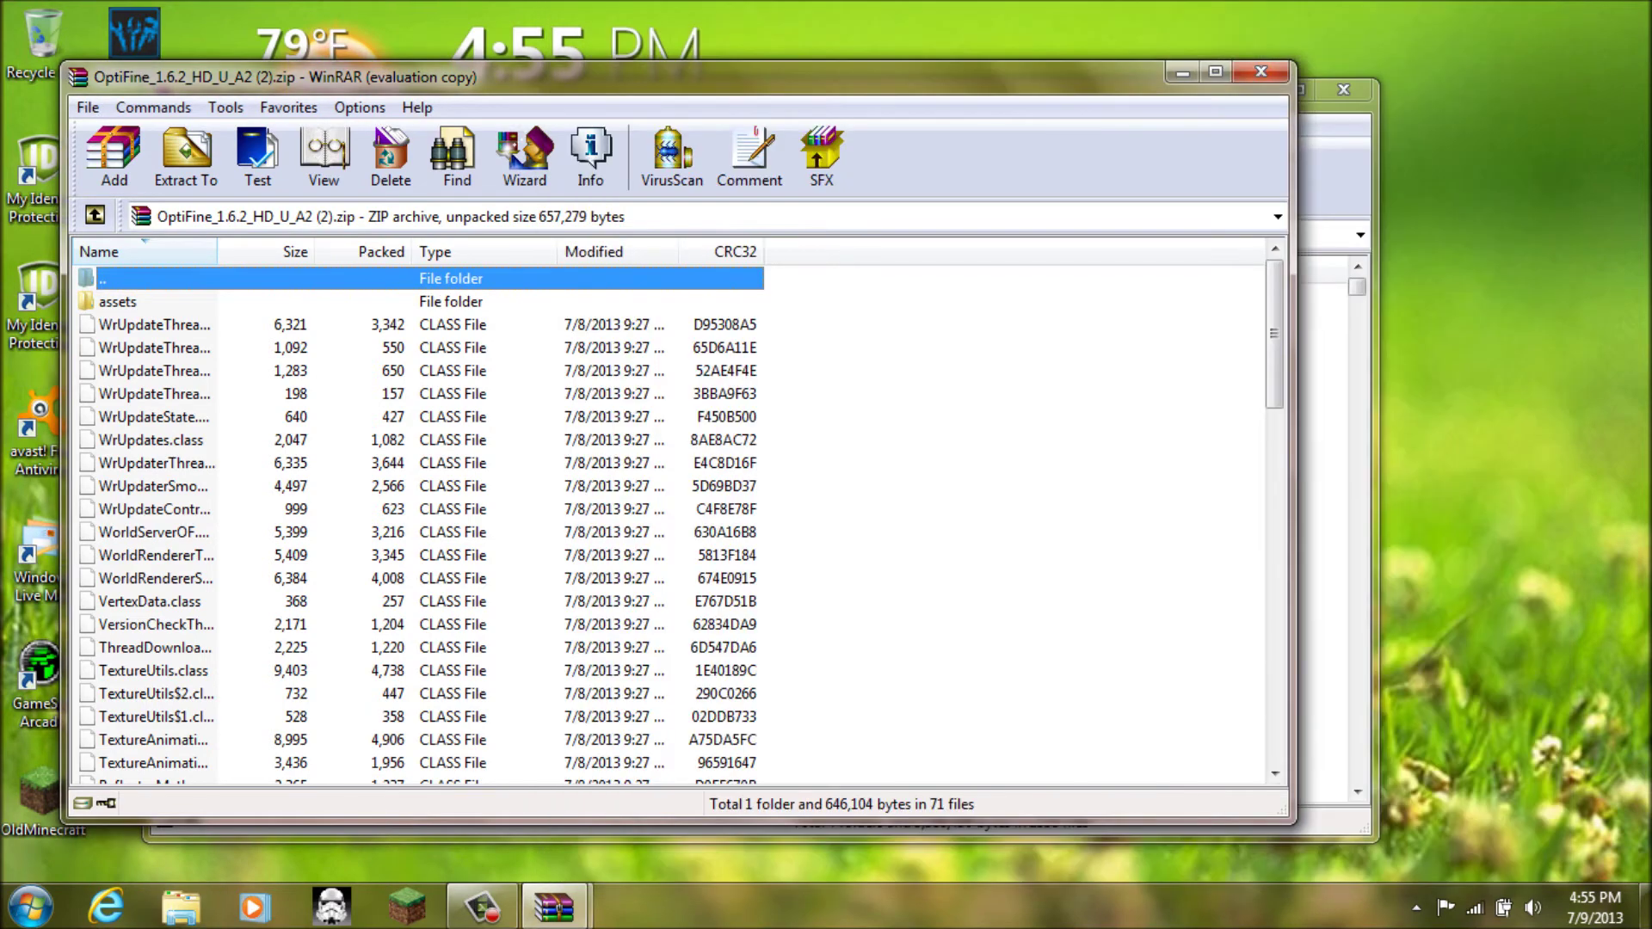
# Switch to the 1.6.2Optifine.jar archive, dismiss the licence notice, and delete its META-INF folder
pyautogui.moveTo(553, 906)
pyautogui.moveTo(422, 774)
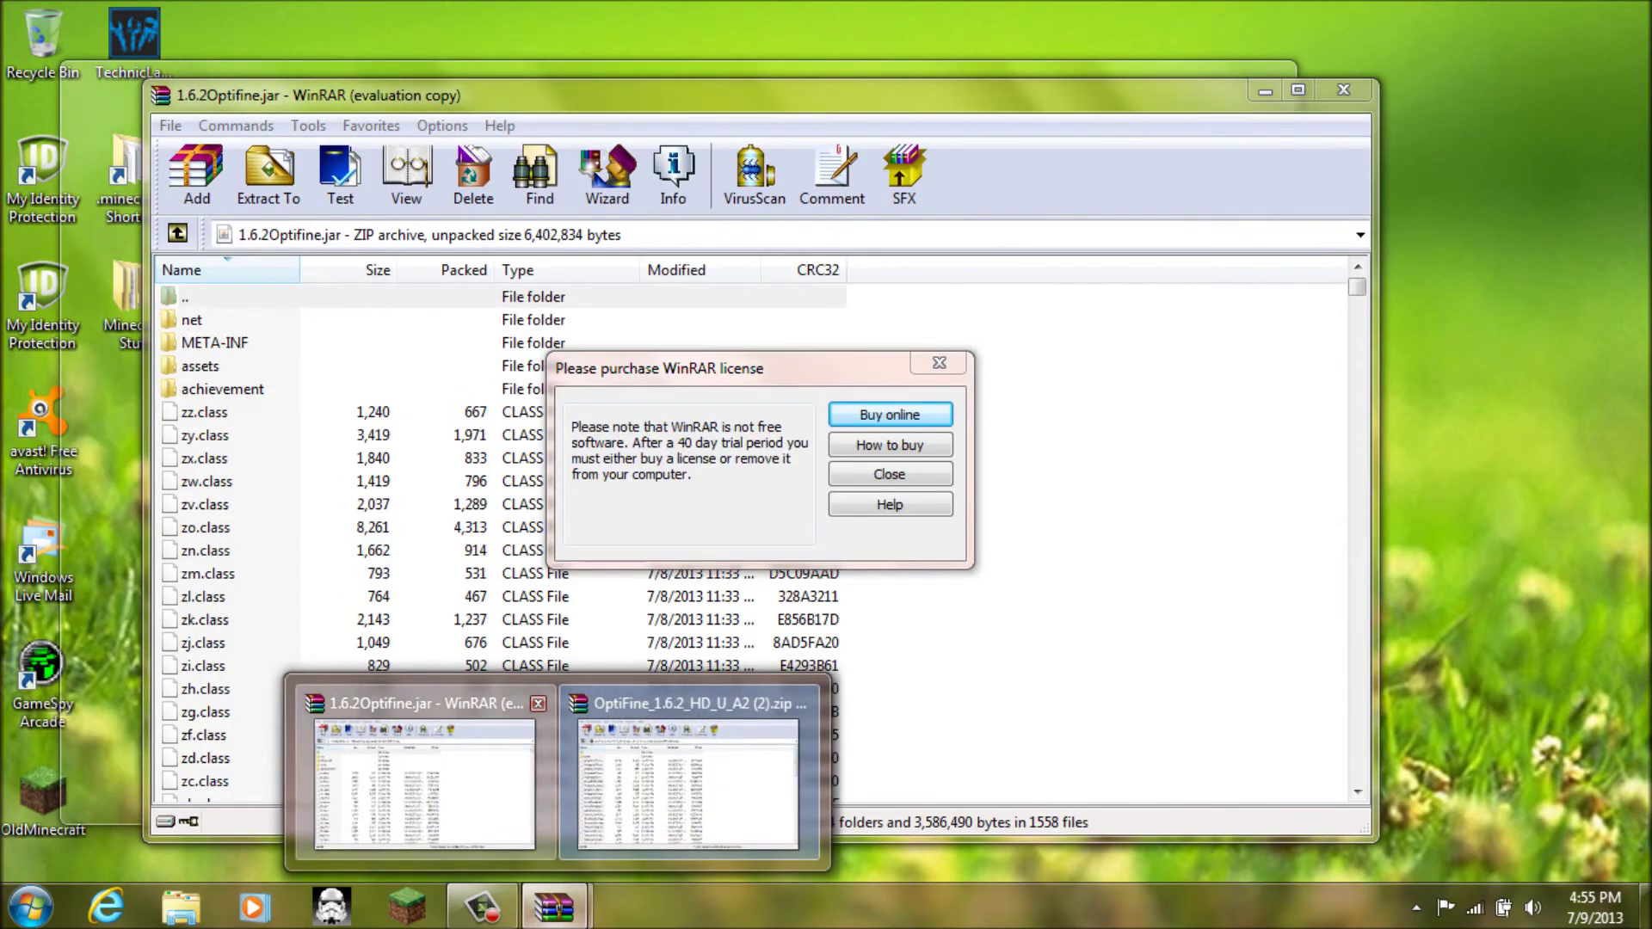
pyautogui.click(938, 362)
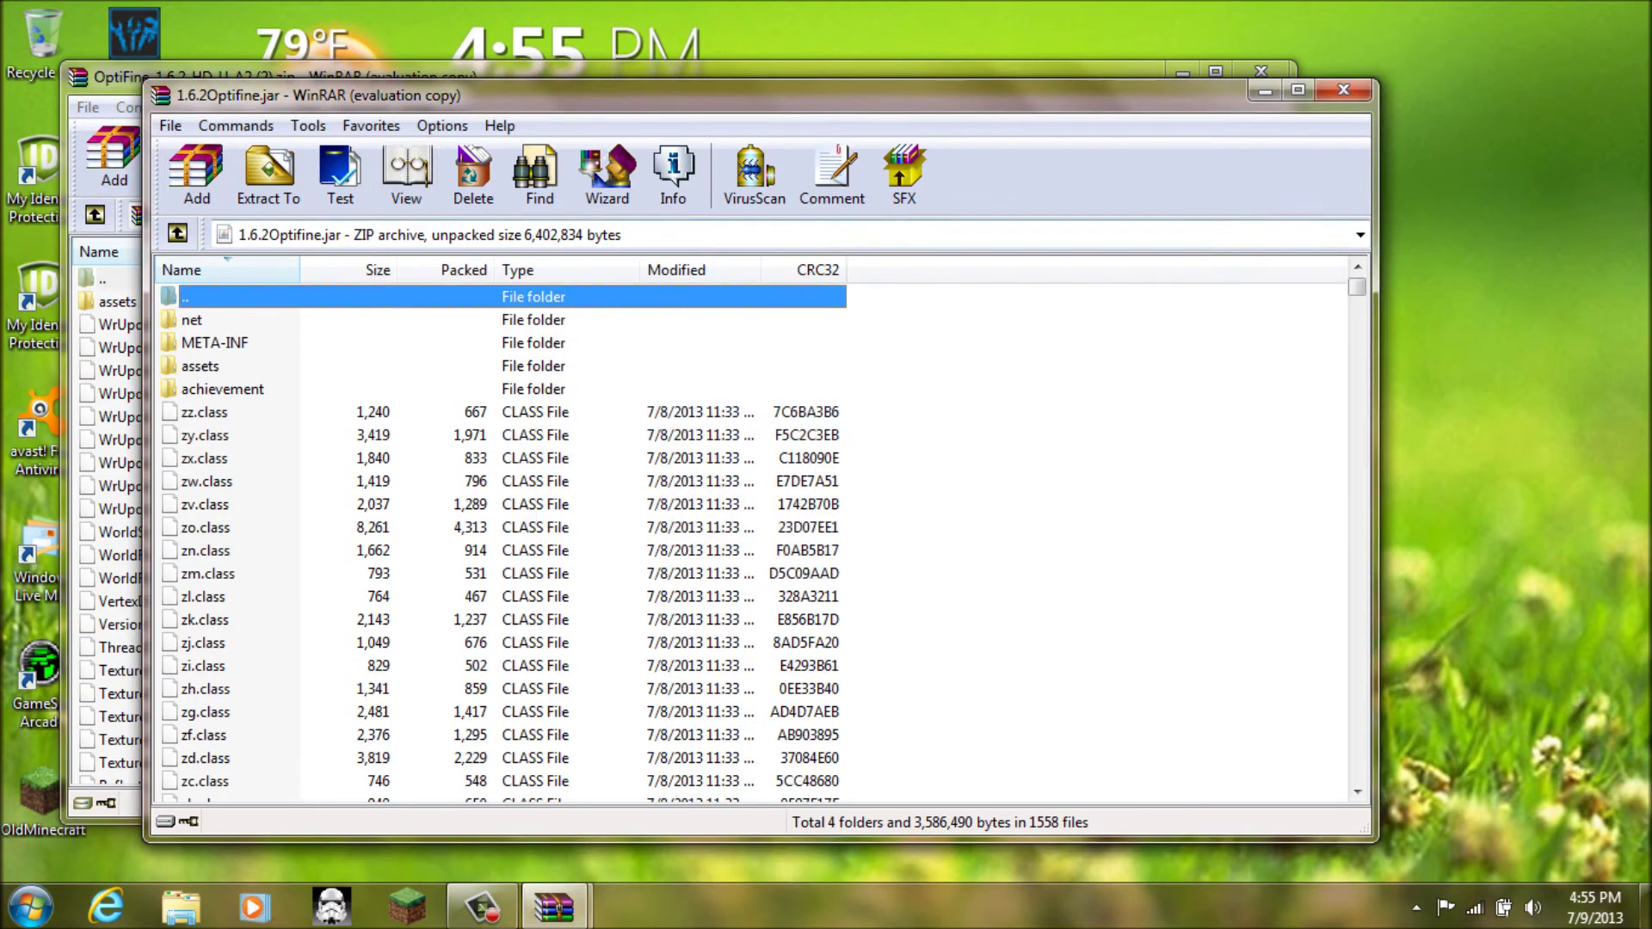
pyautogui.click(214, 342)
pyautogui.click(473, 177)
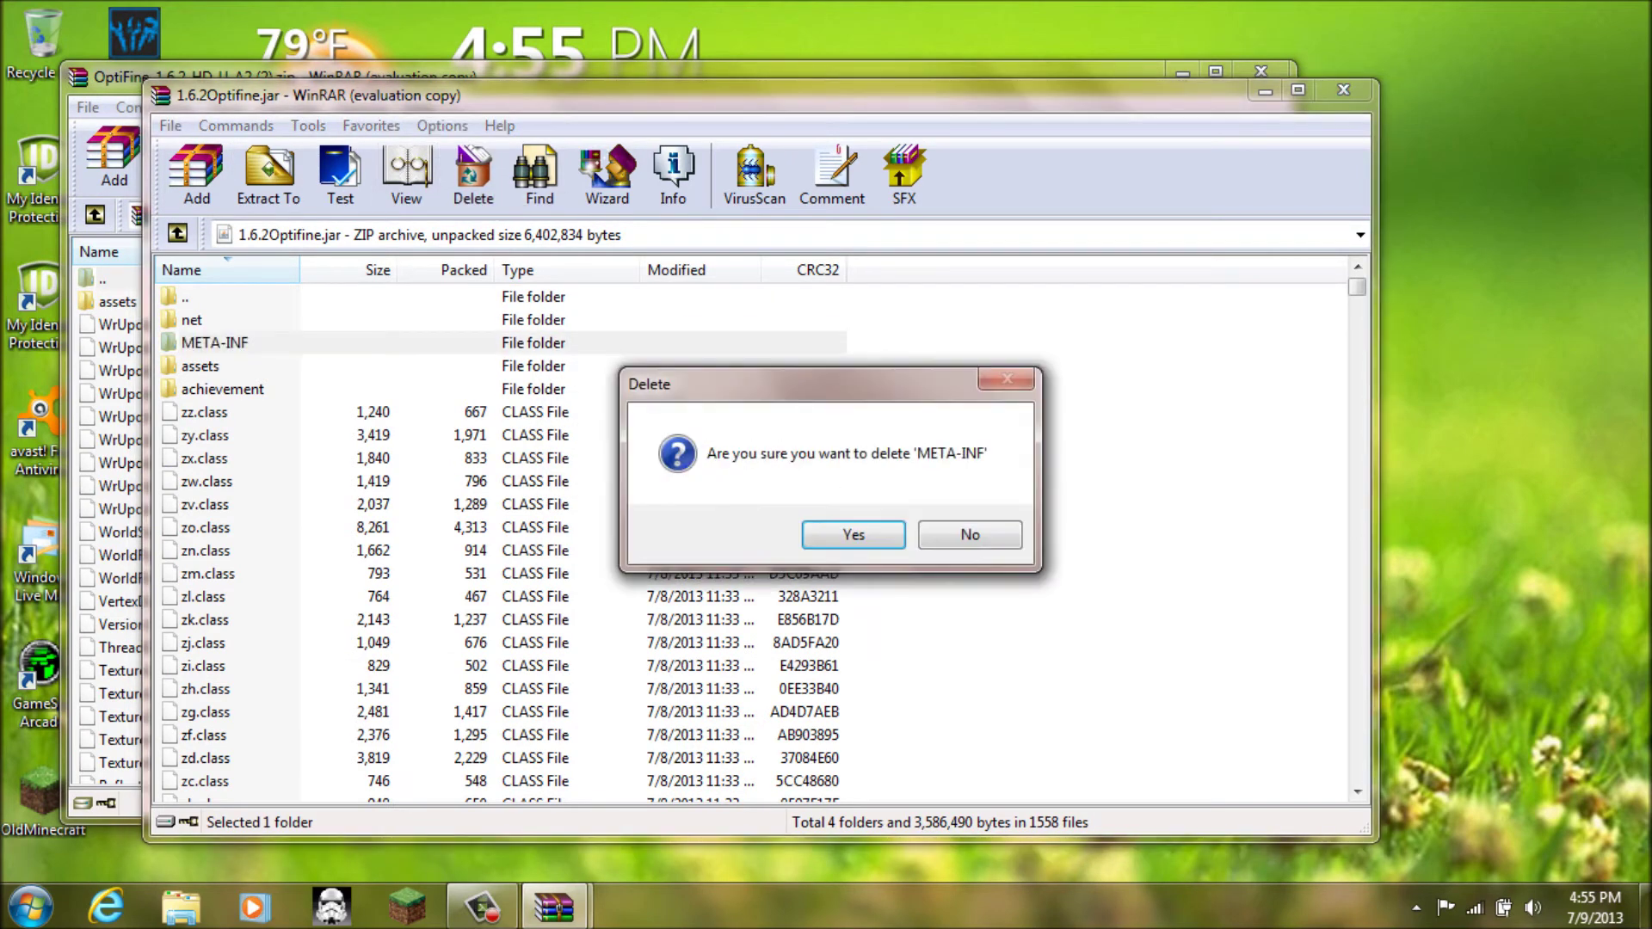
pyautogui.click(853, 534)
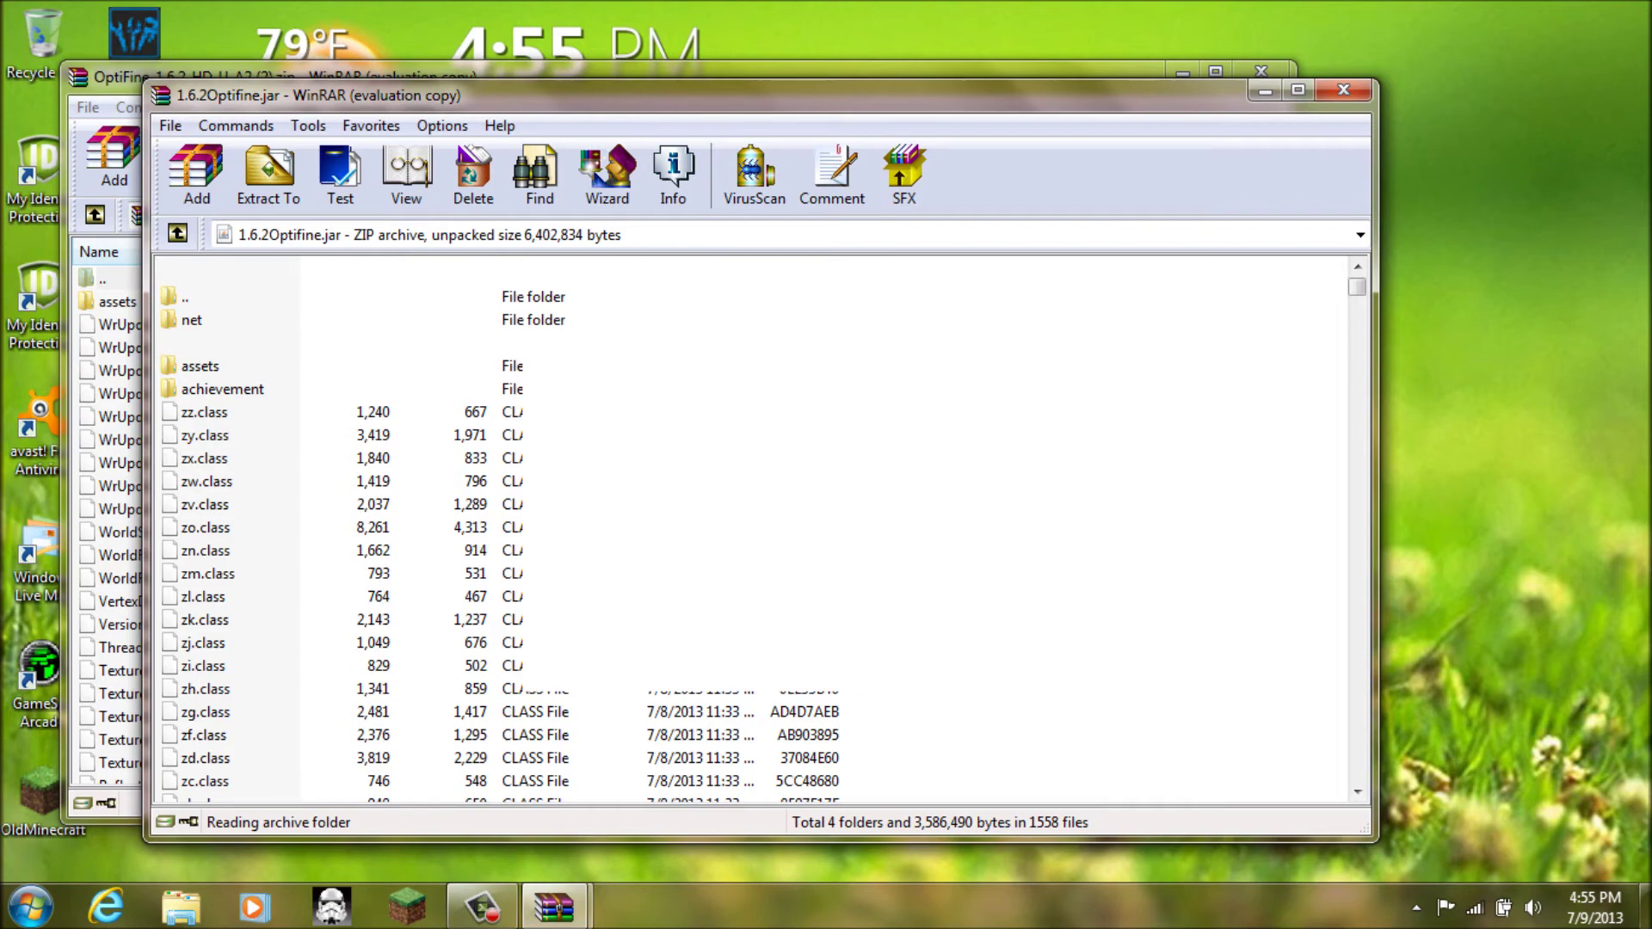
# Arrange the two archive windows side by side and add all files from OptiFine_1.6.2_HD_U_A2 (2).zip to 1.6.2Optifine.jar with Add and replace files
pyautogui.moveTo(602, 95); pyautogui.dragTo(1171, 85)
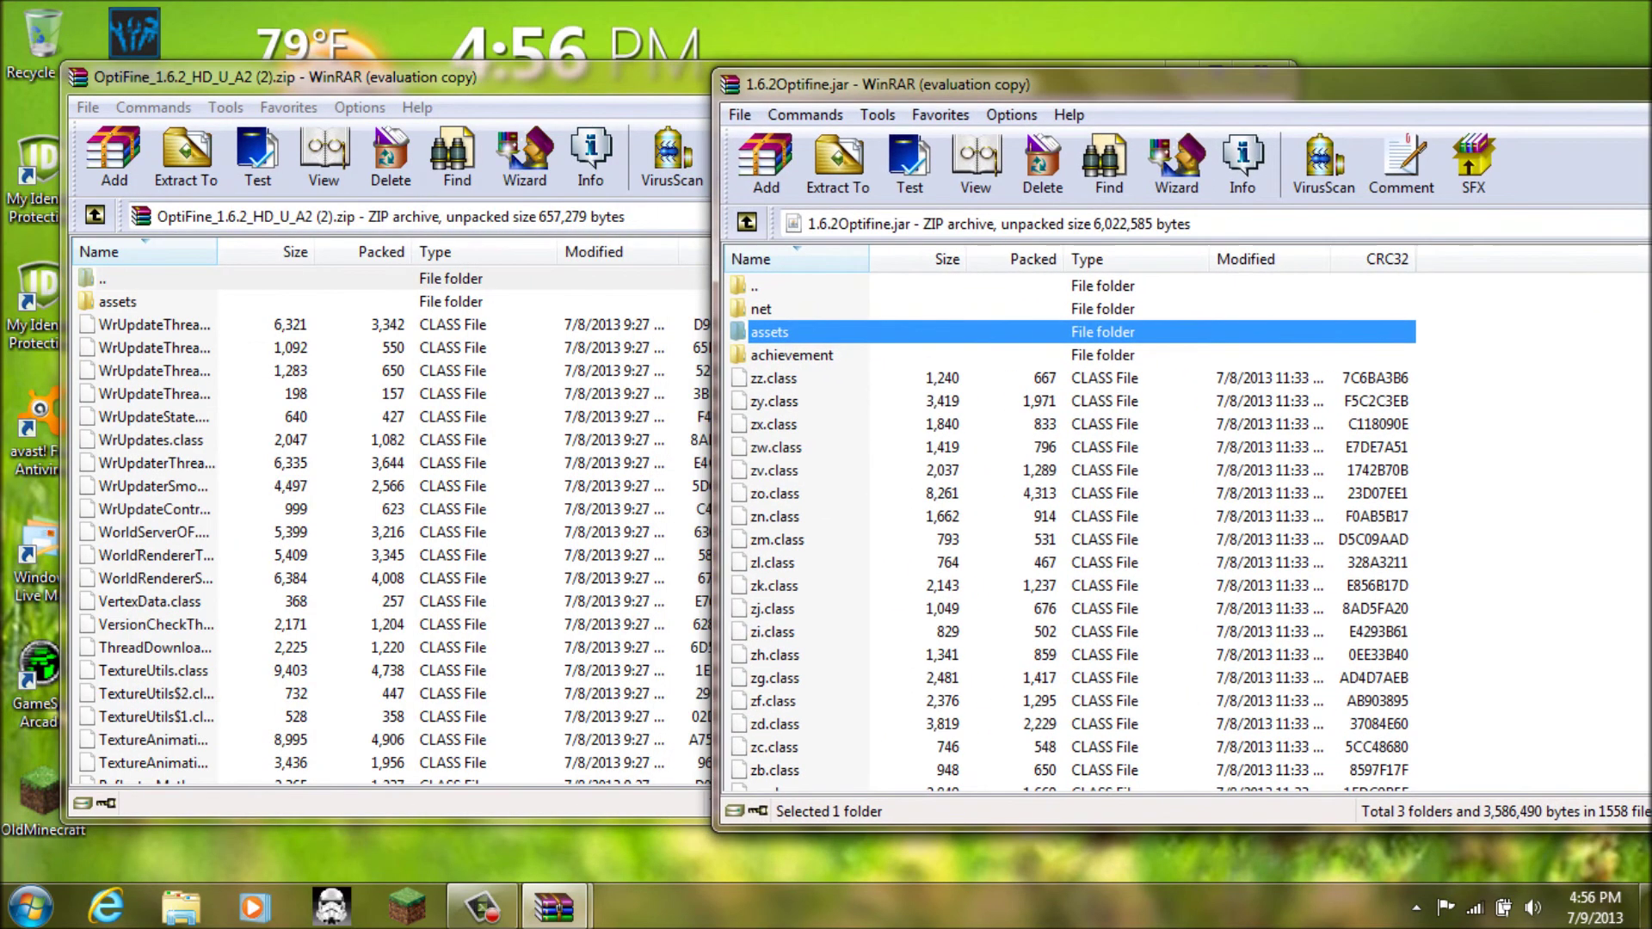
pyautogui.click(602, 370)
pyautogui.moveTo(779, 292); pyautogui.dragTo(507, 782)
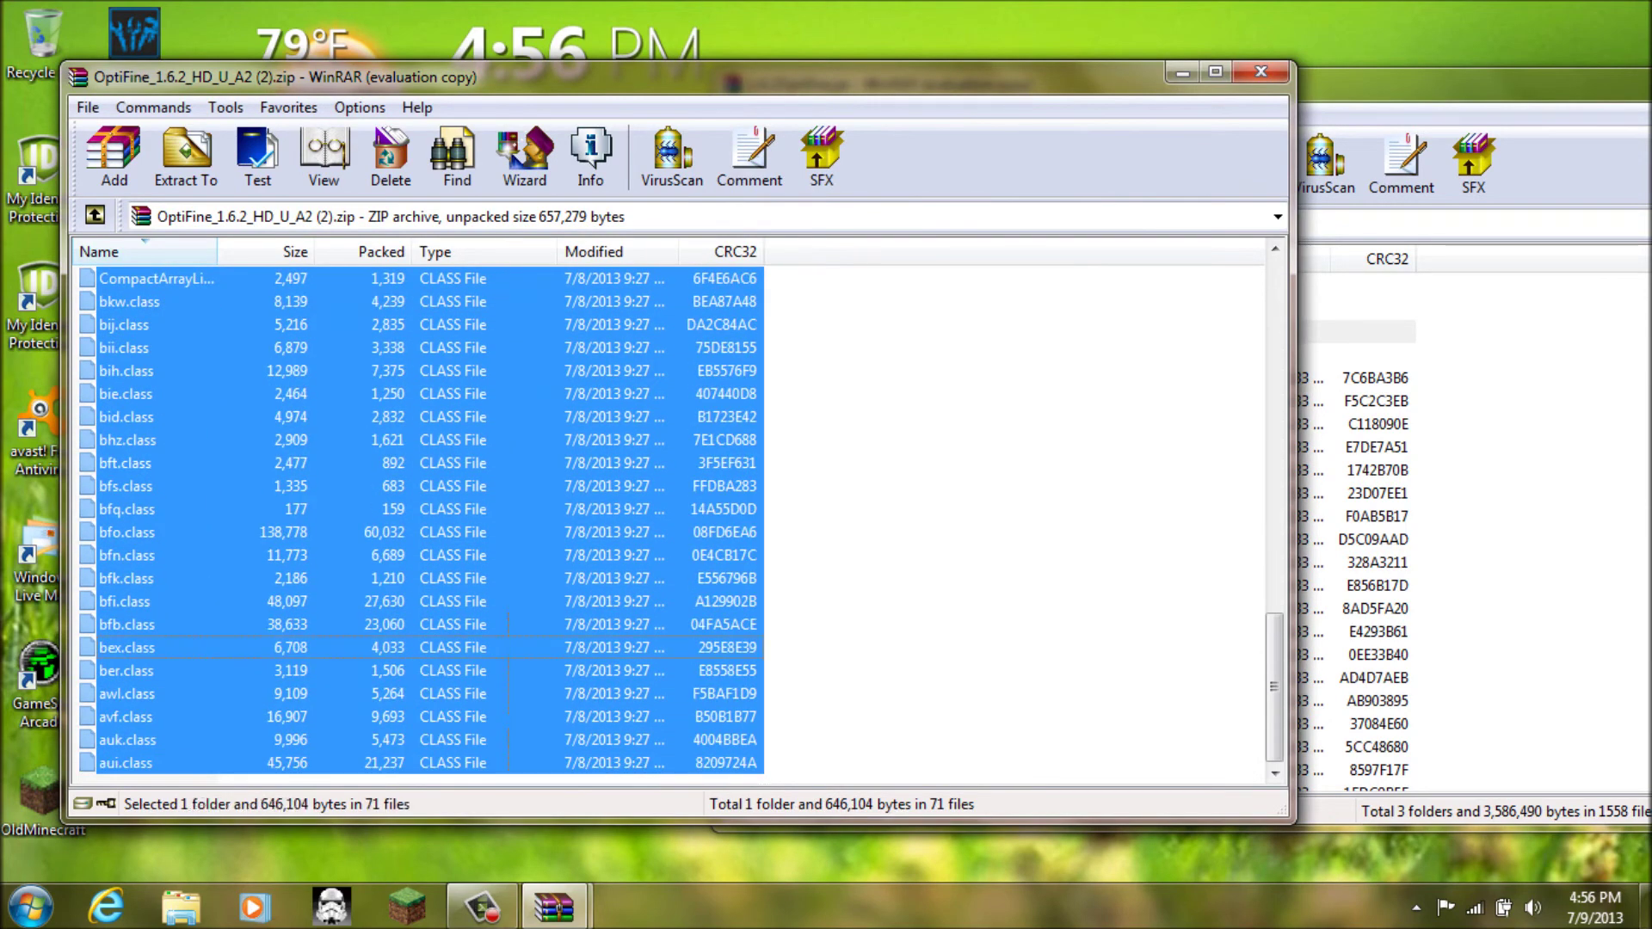
pyautogui.hotkey('alt', 'w')
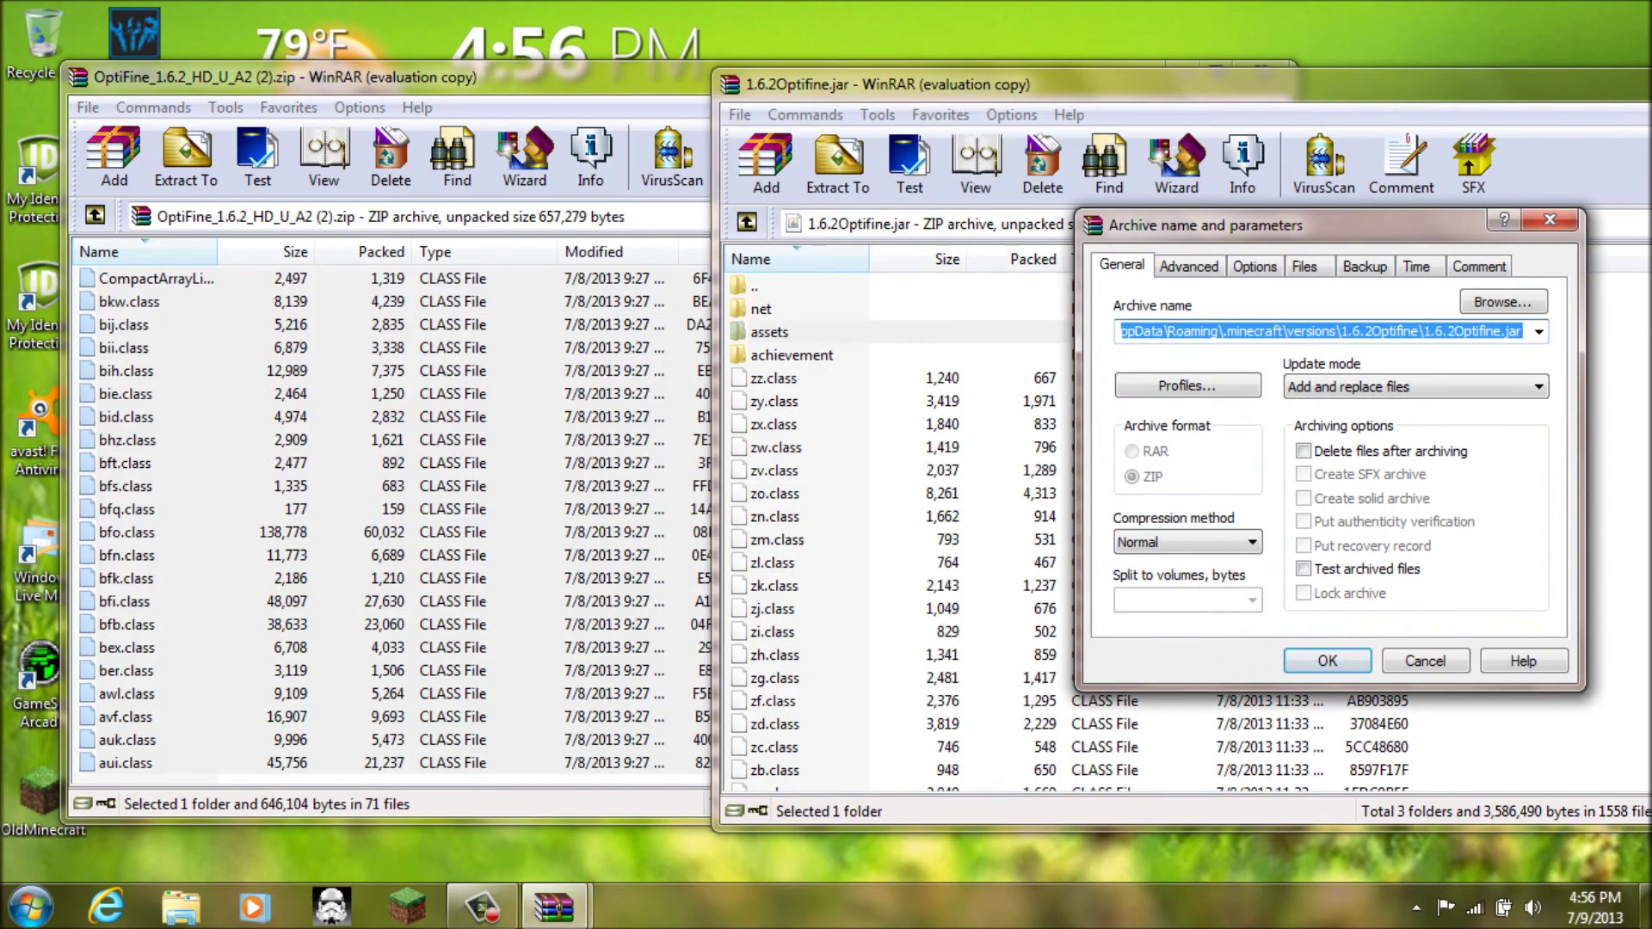
pyautogui.click(1328, 661)
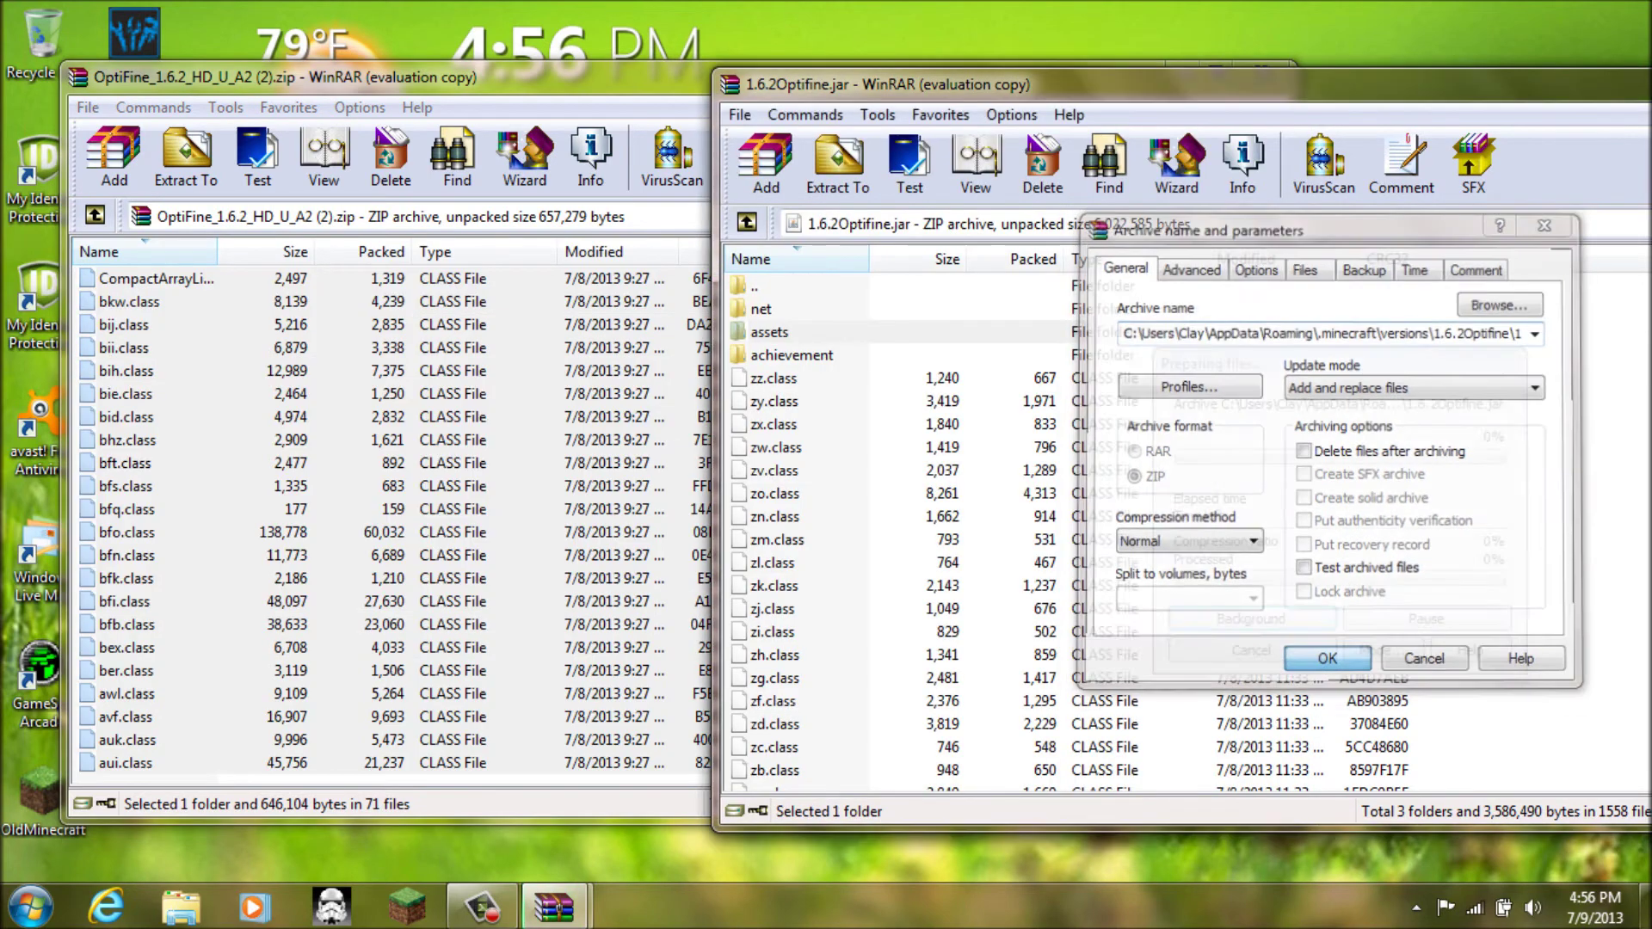
# Close both WinRAR archive windows and switch to the Minecraft Launcher
pyautogui.moveTo(568, 911)
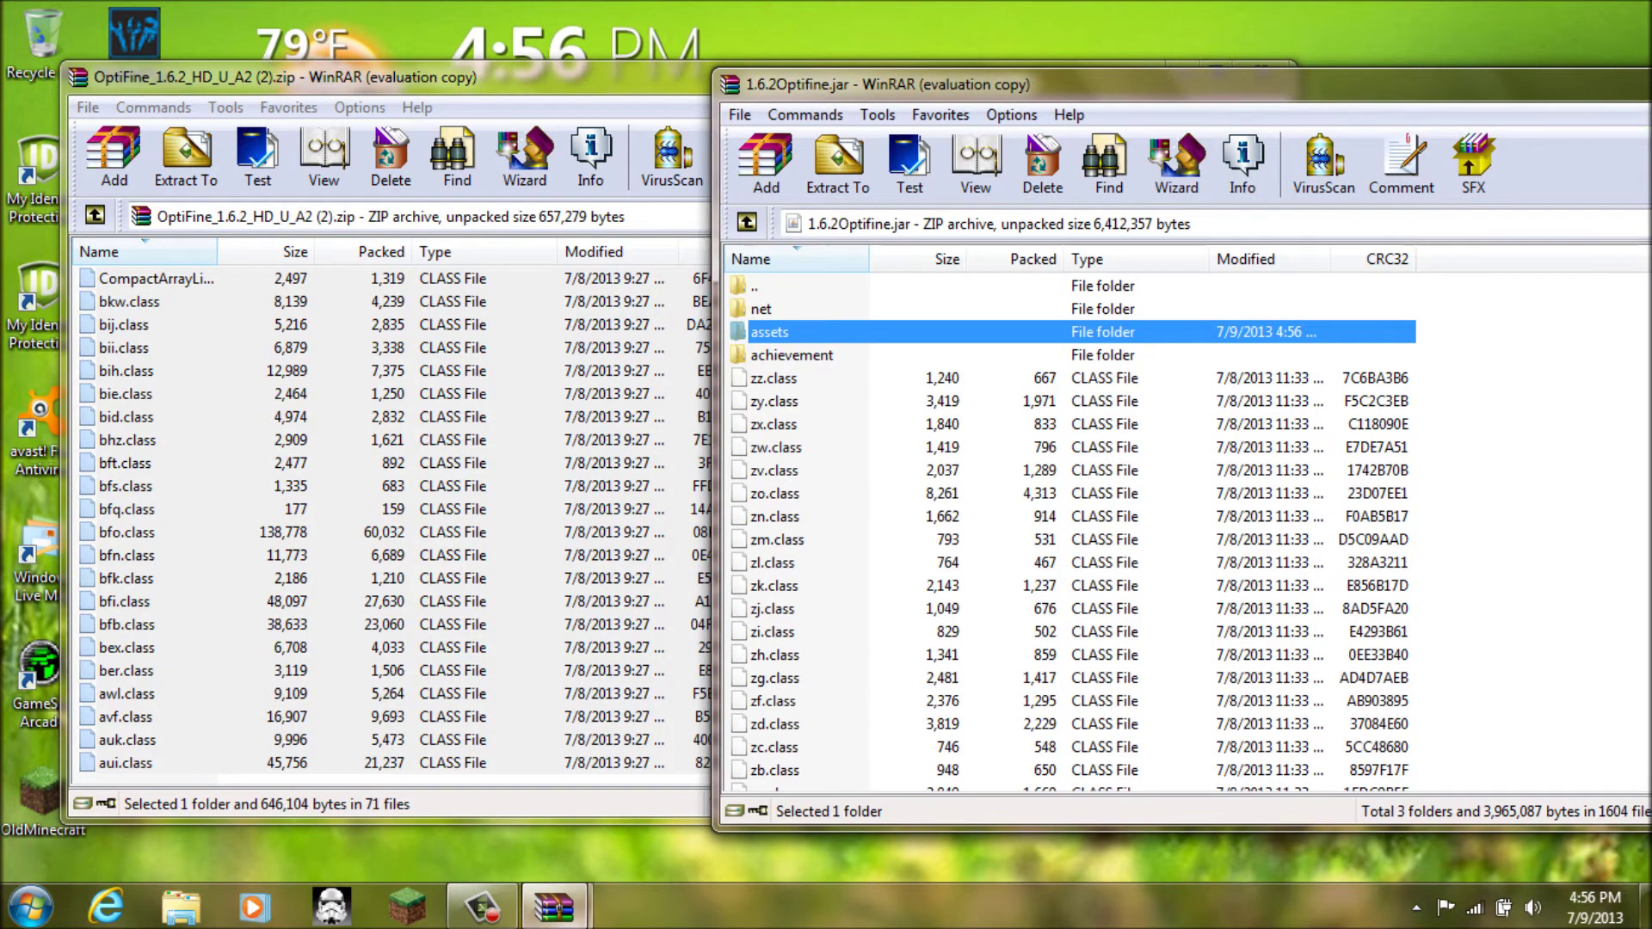
pyautogui.rightClick(553, 906)
pyautogui.click(525, 839)
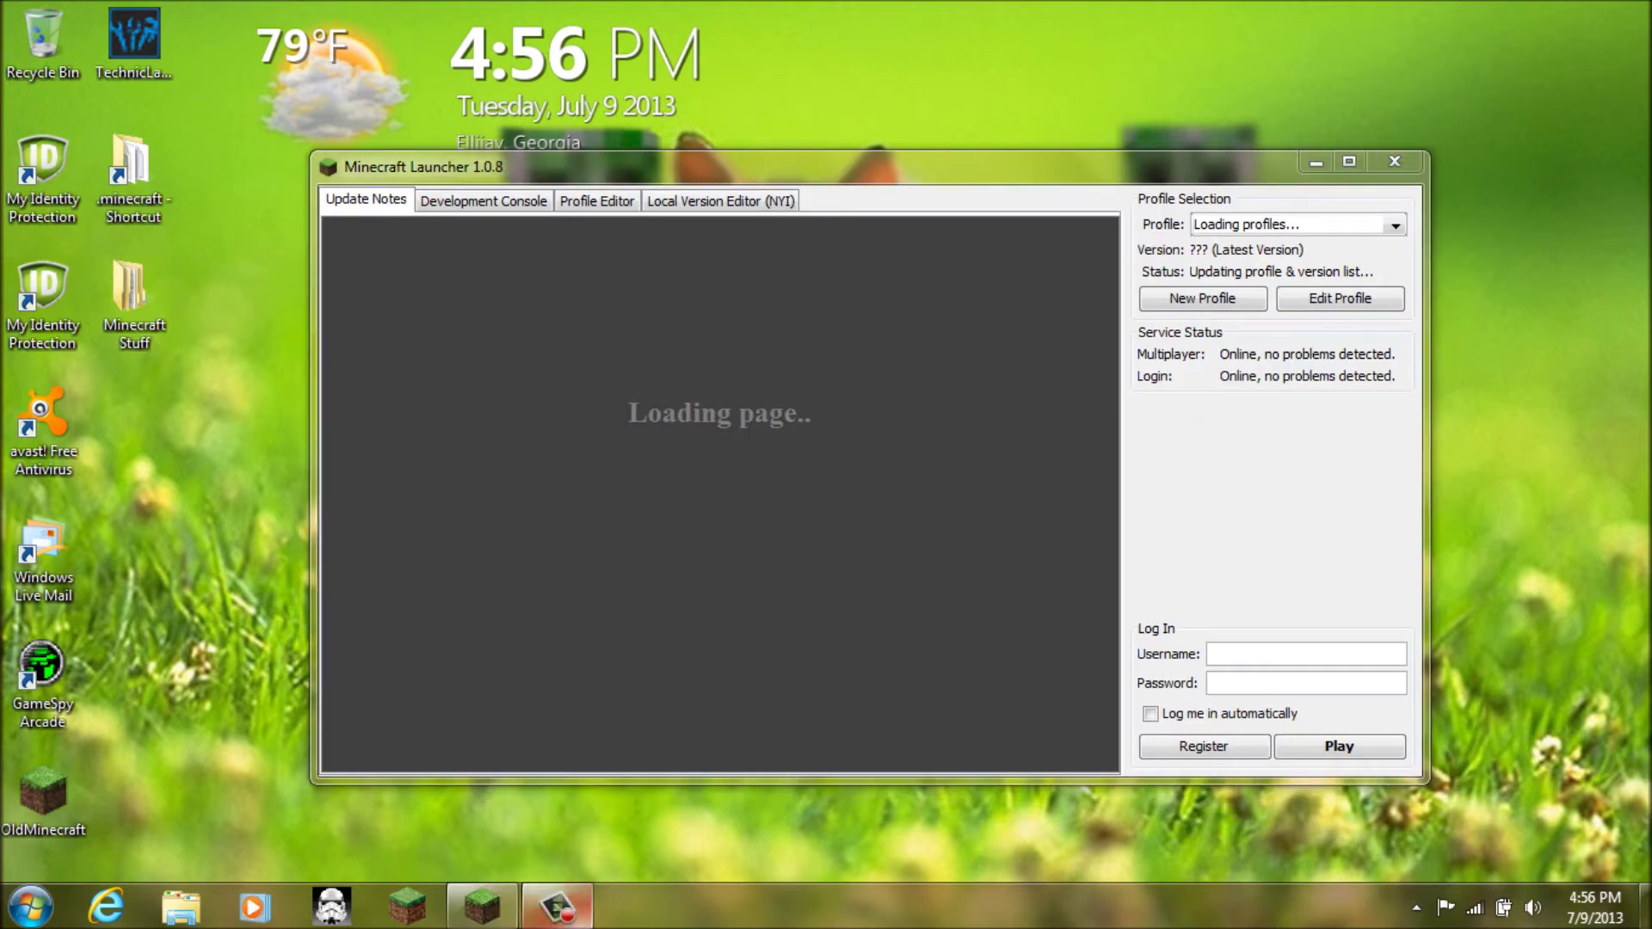
pyautogui.moveTo(557, 906)
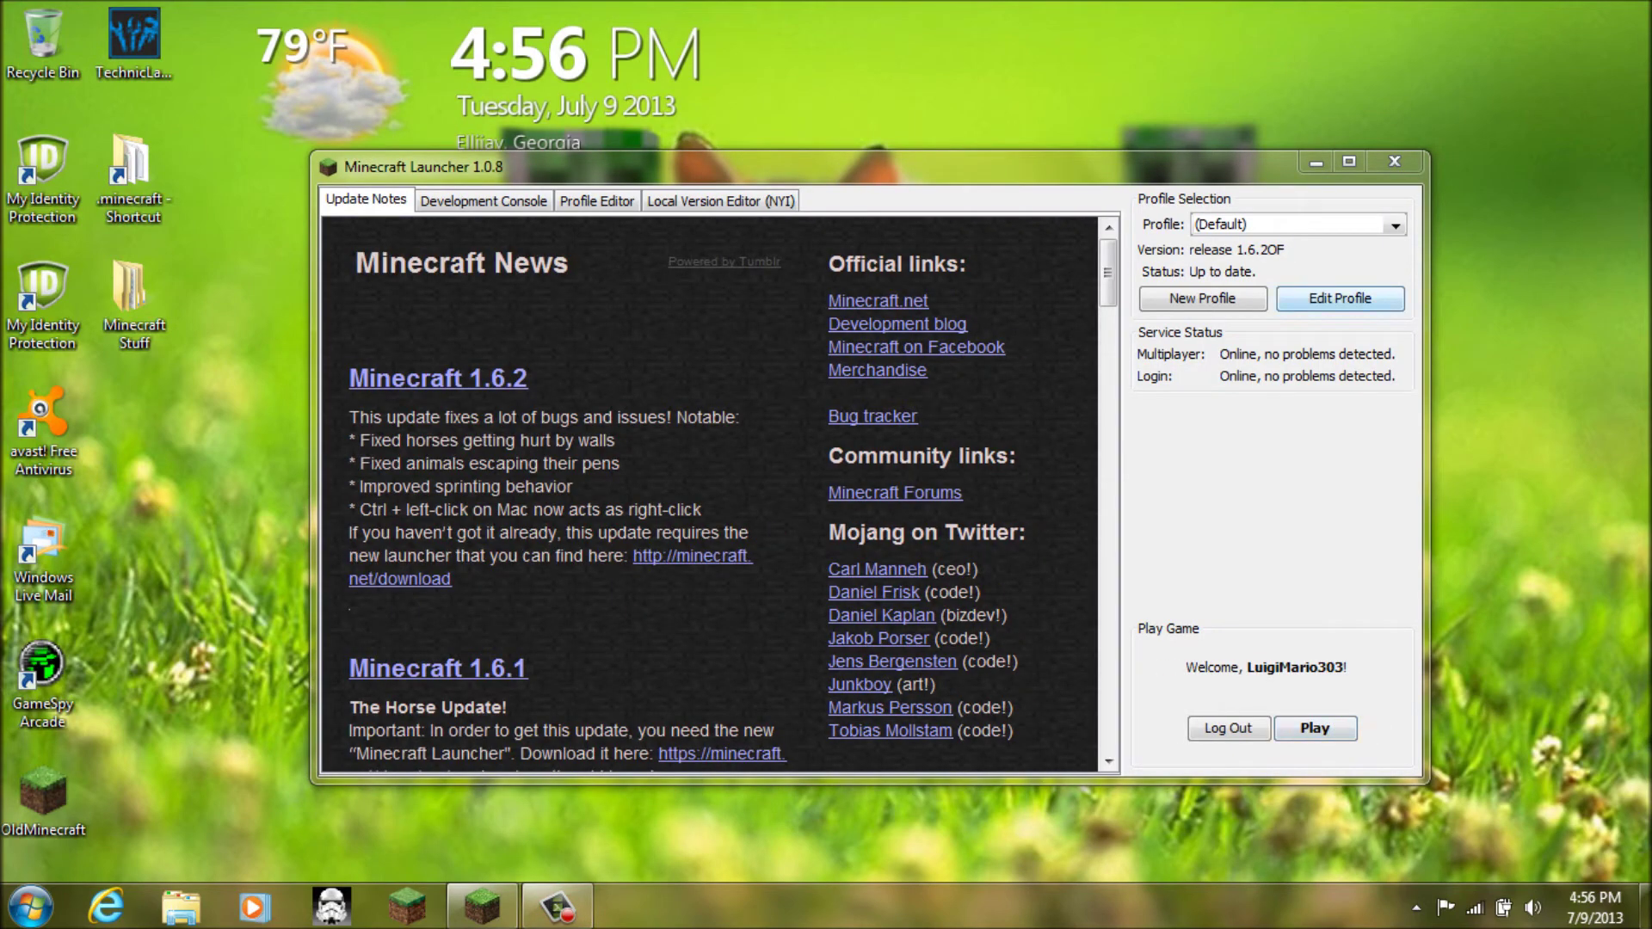
pyautogui.click(1339, 299)
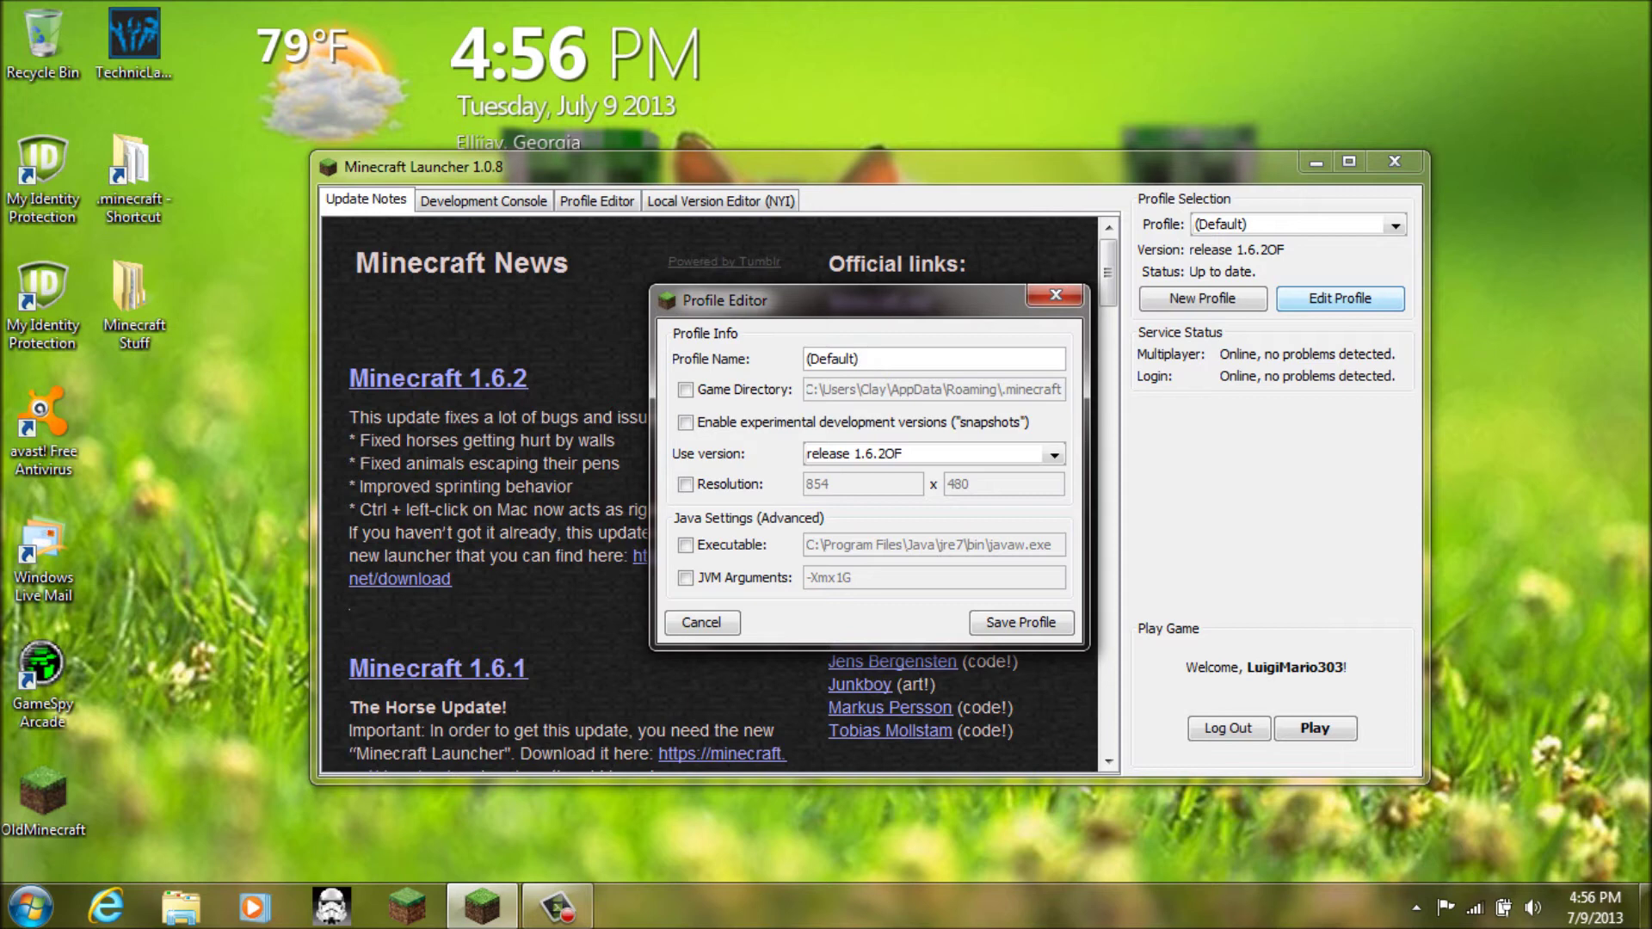
pyautogui.click(1053, 454)
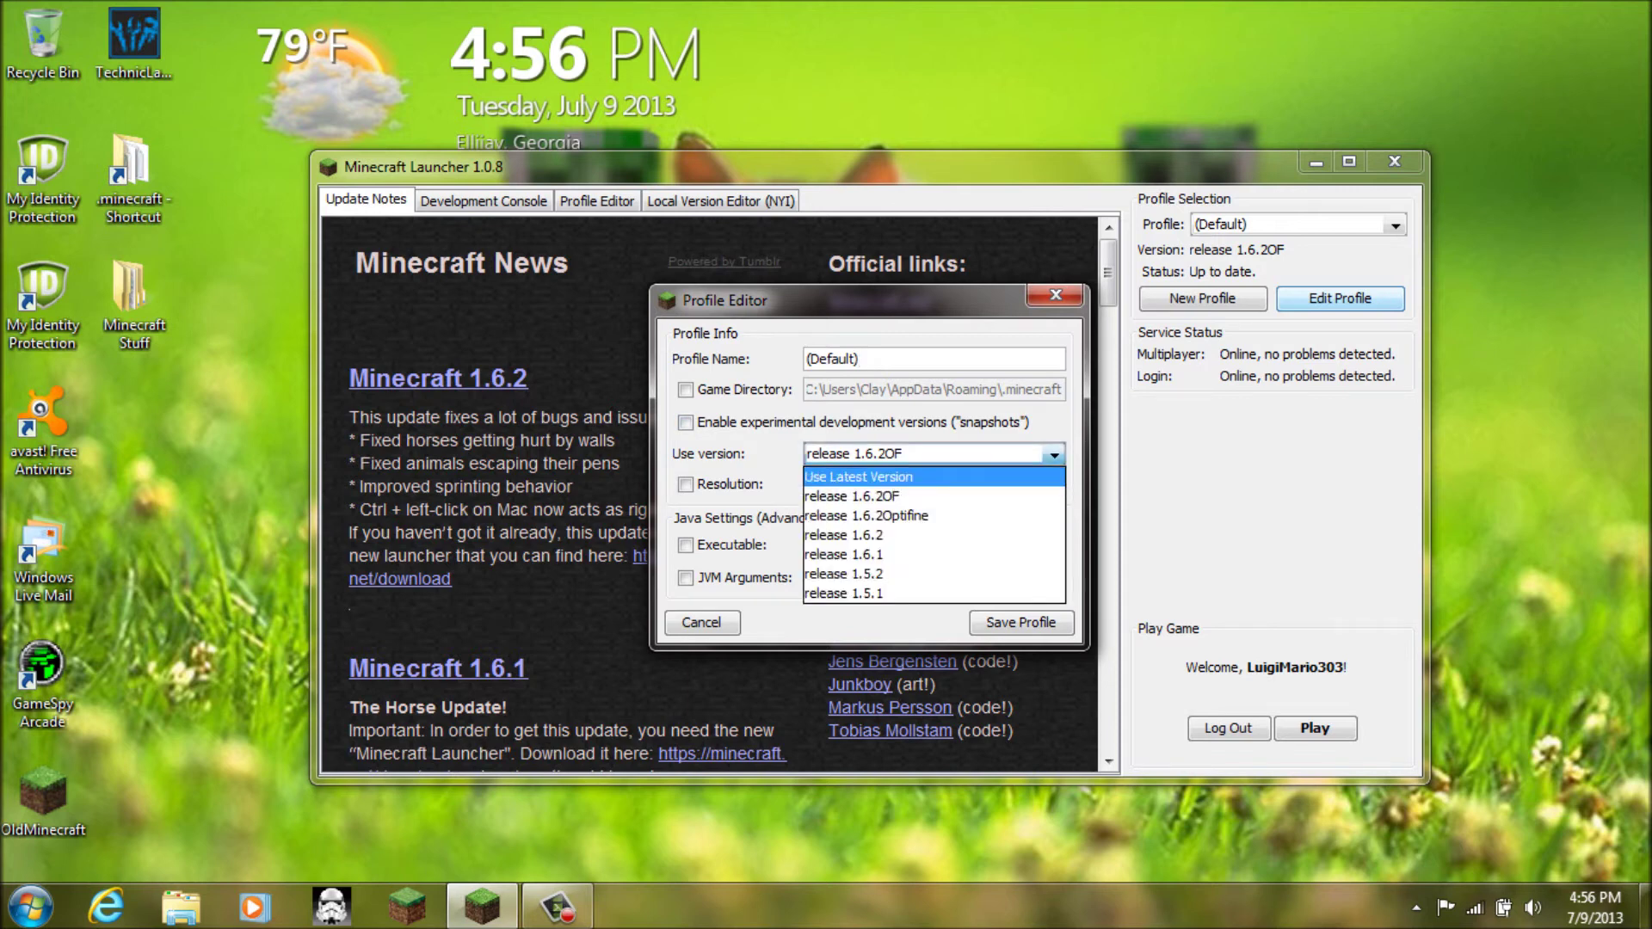
pyautogui.click(932, 477)
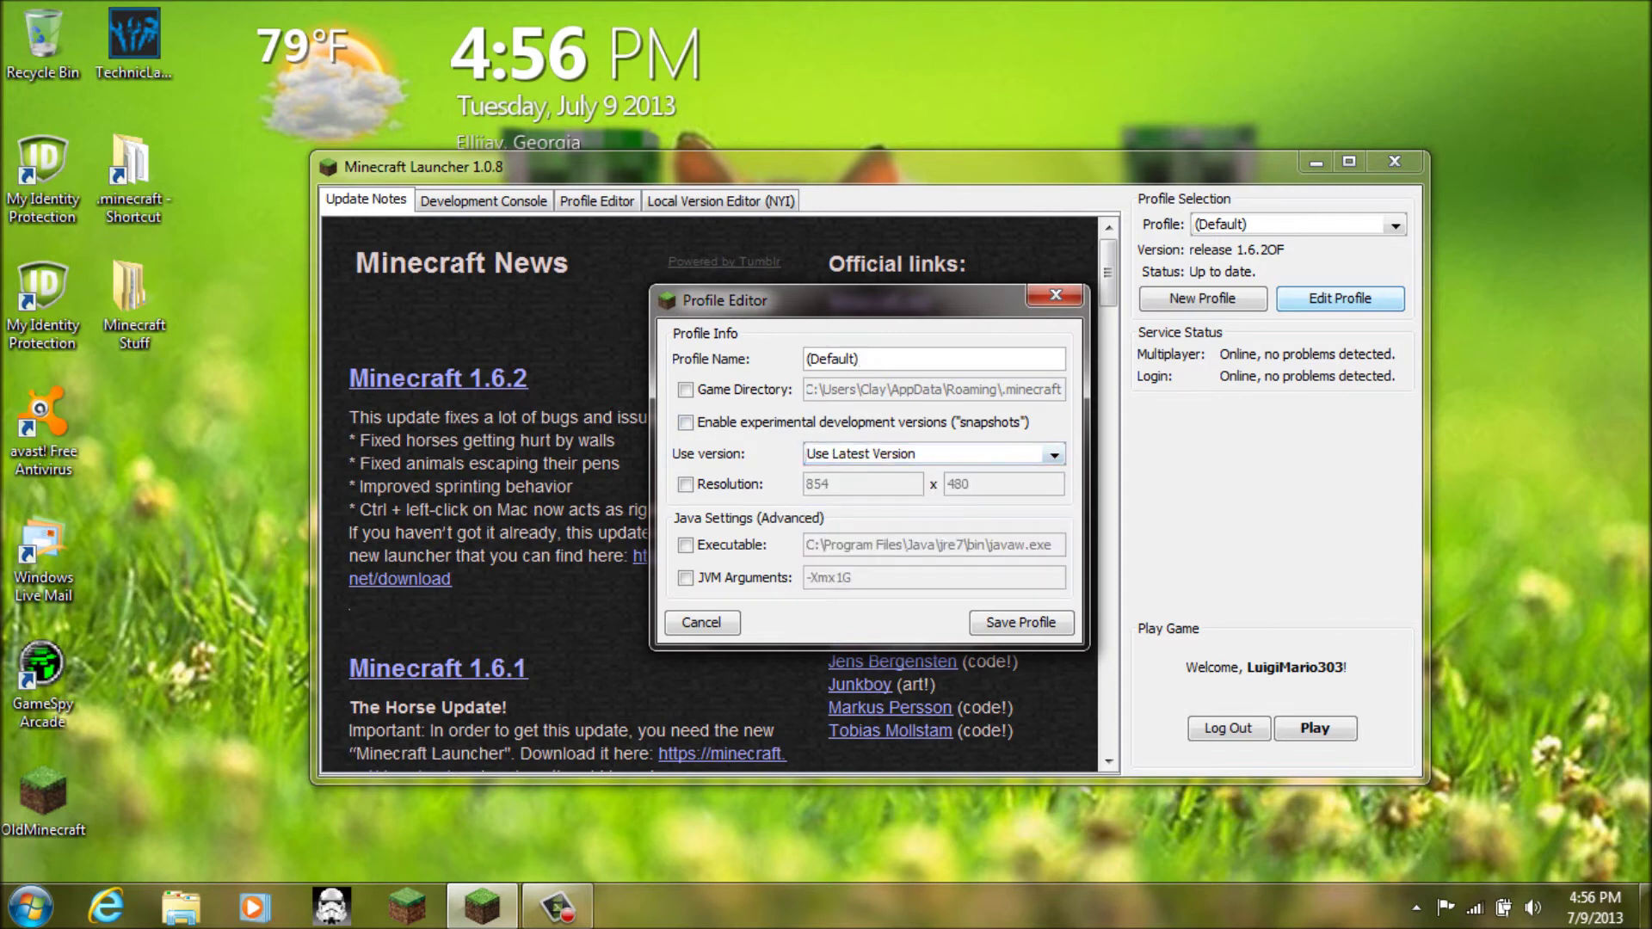
pyautogui.click(1054, 295)
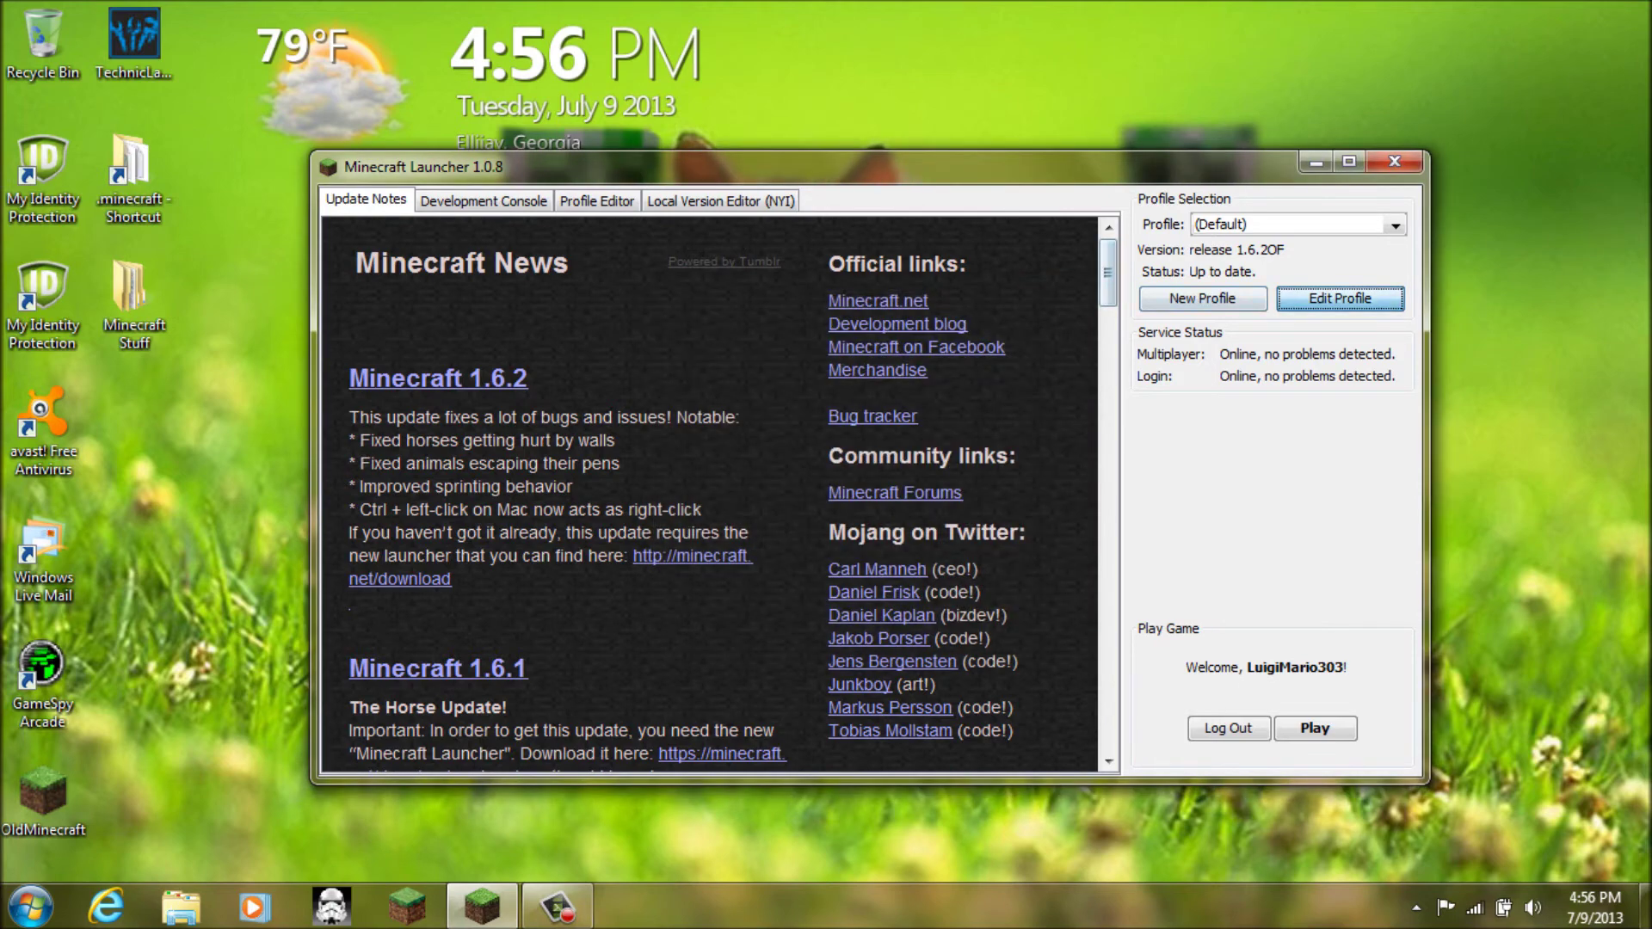
# Set the (Default) profile to use version release 1.6.2Optifine, save the profile, and launch the game
pyautogui.click(1338, 297)
pyautogui.click(1053, 455)
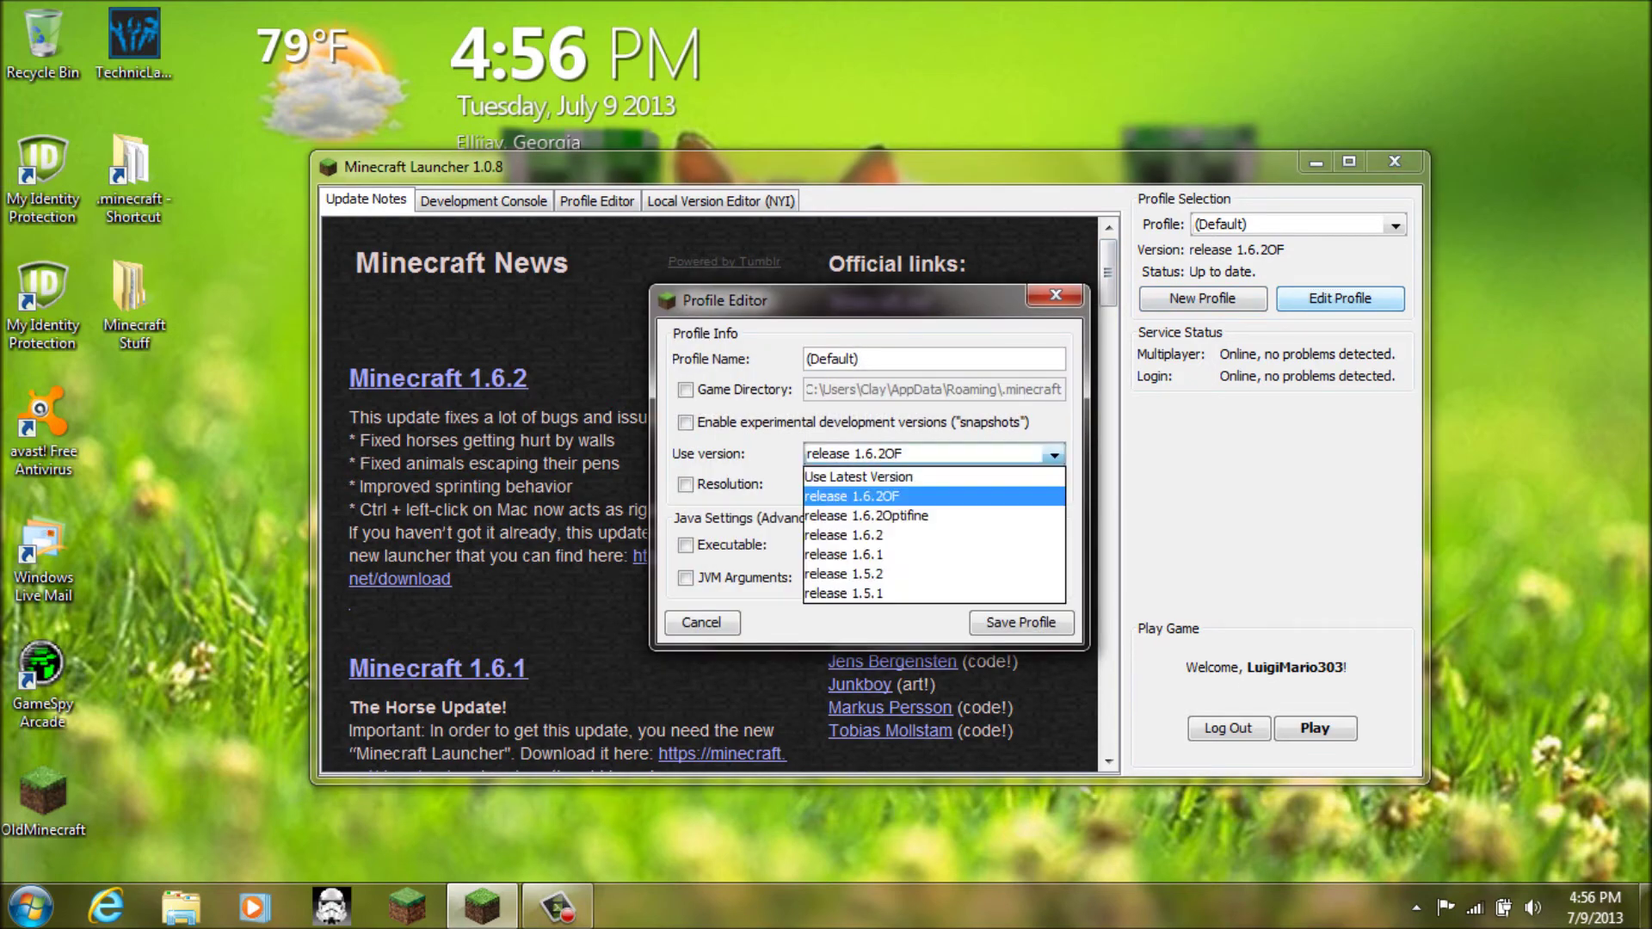
pyautogui.press('Up')
pyautogui.press('Down')
pyautogui.press('Down')
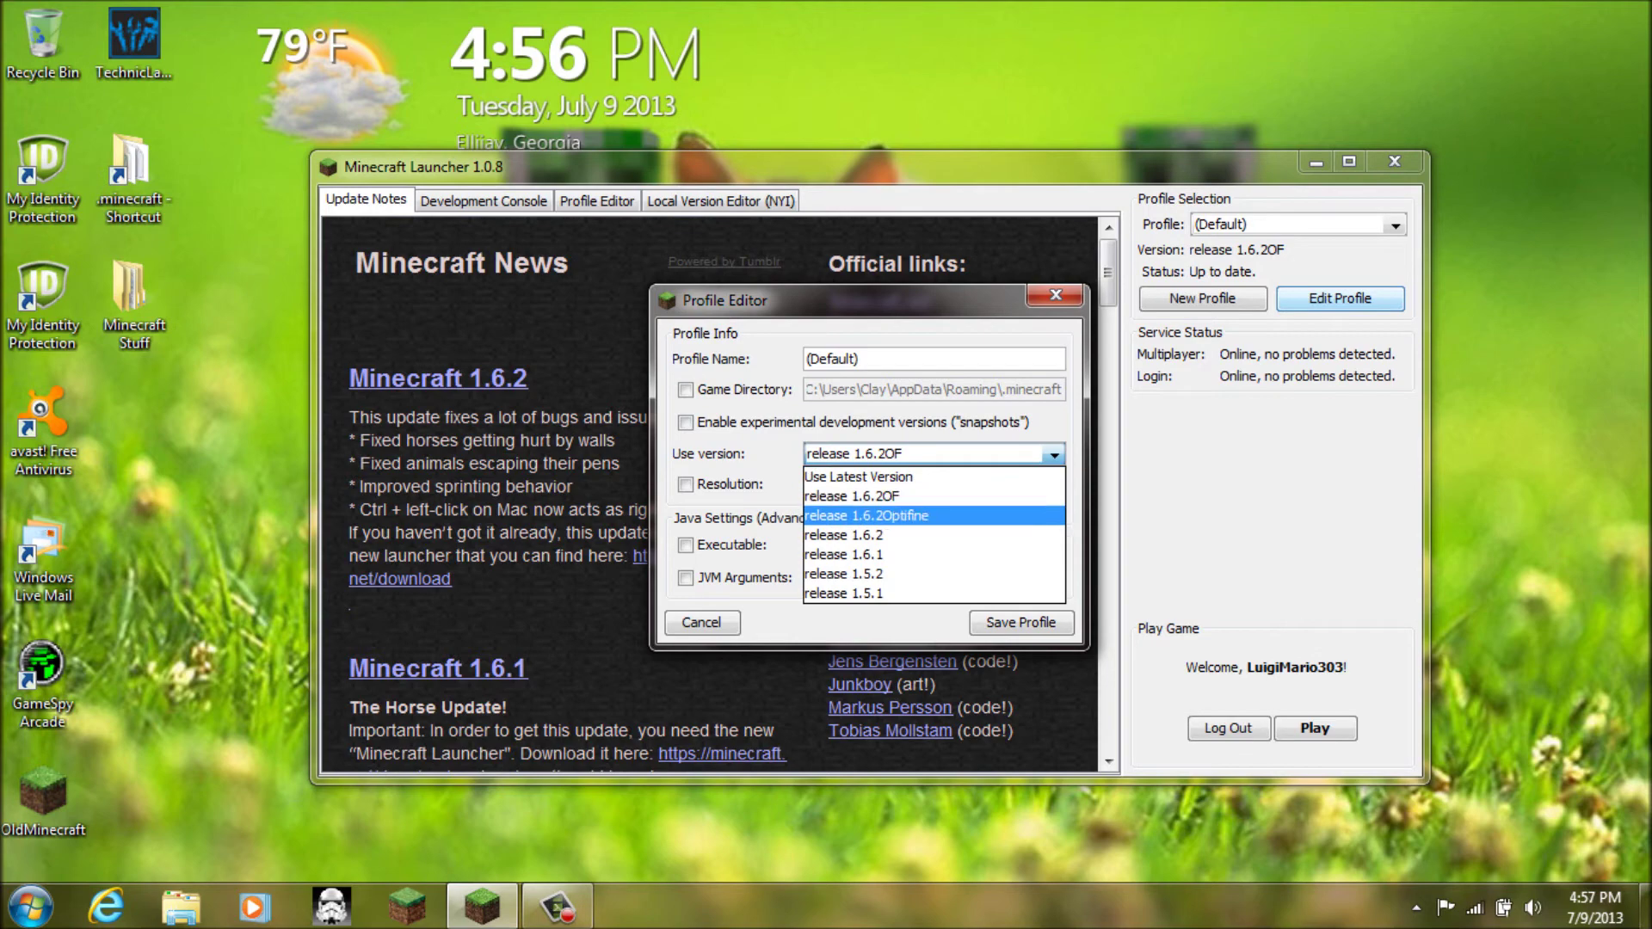
pyautogui.press('Return')
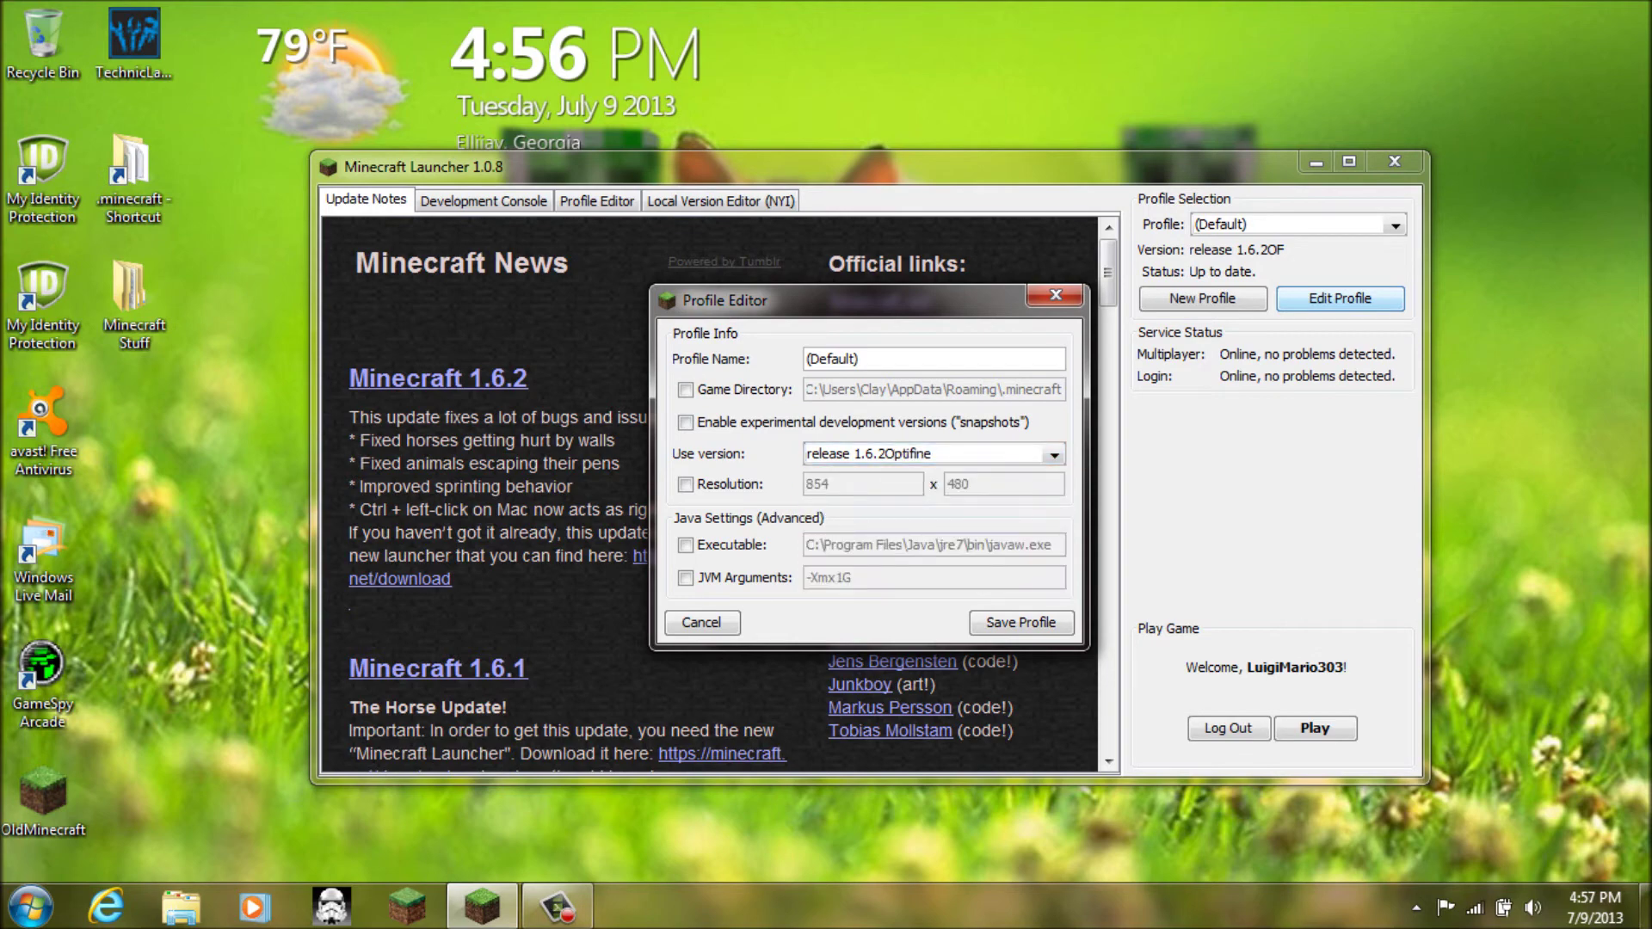
pyautogui.press('Return')
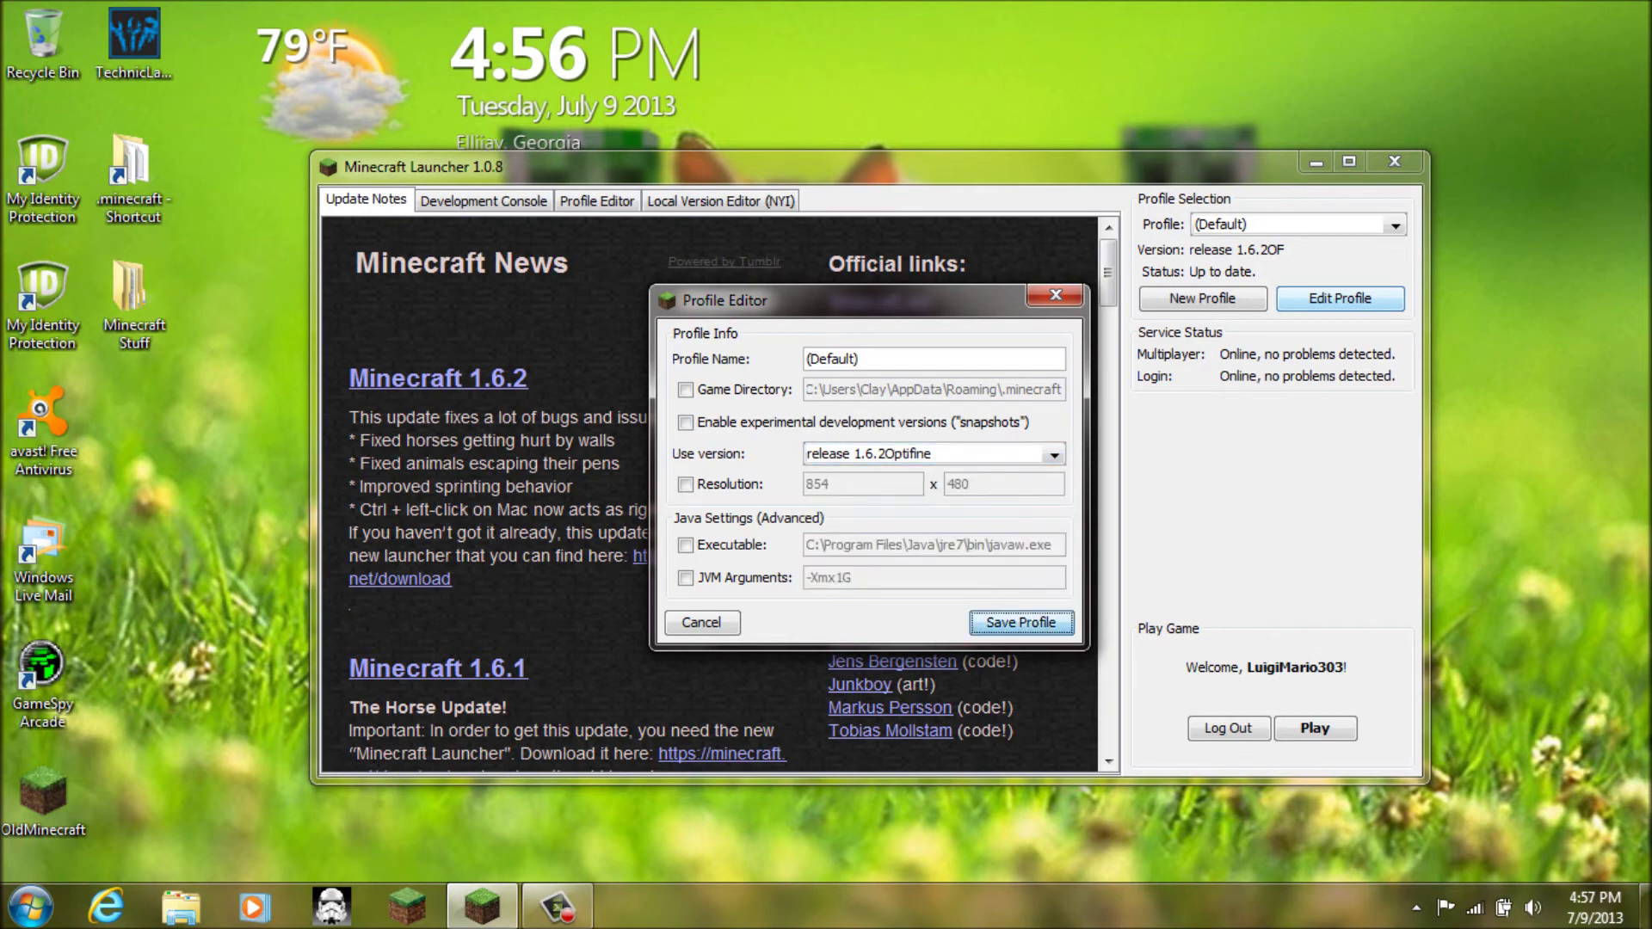
pyautogui.press('Return')
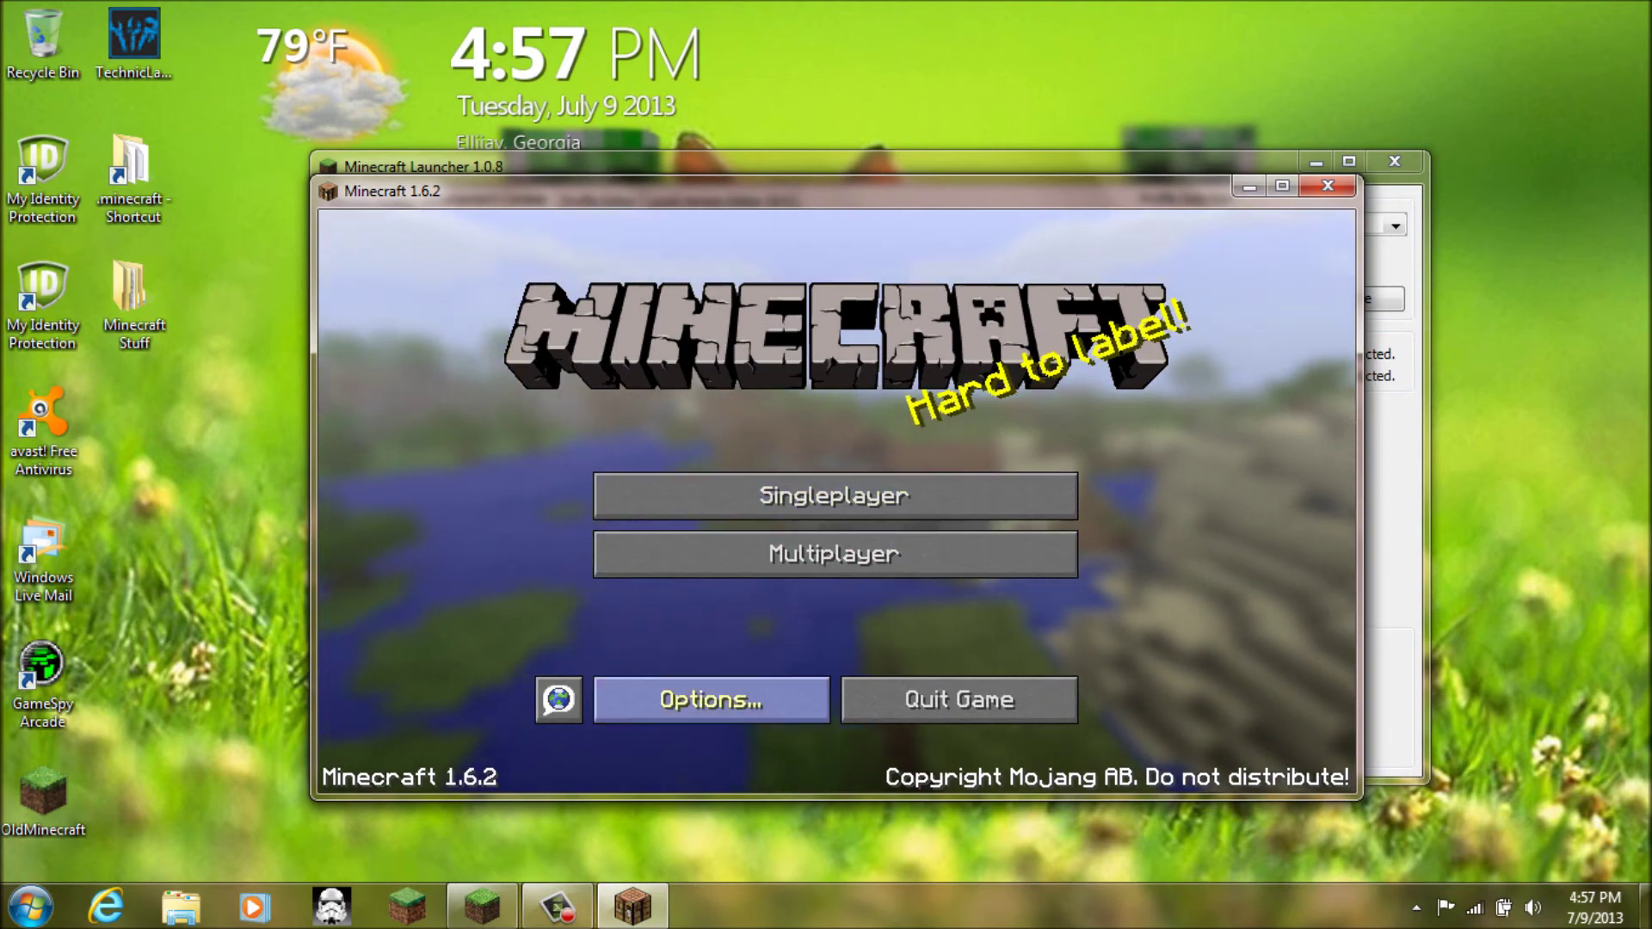
# Examine the game's video settings, including the performance options, and try the Render Distance slider before returning it to Normal
pyautogui.click(712, 700)
pyautogui.click(641, 550)
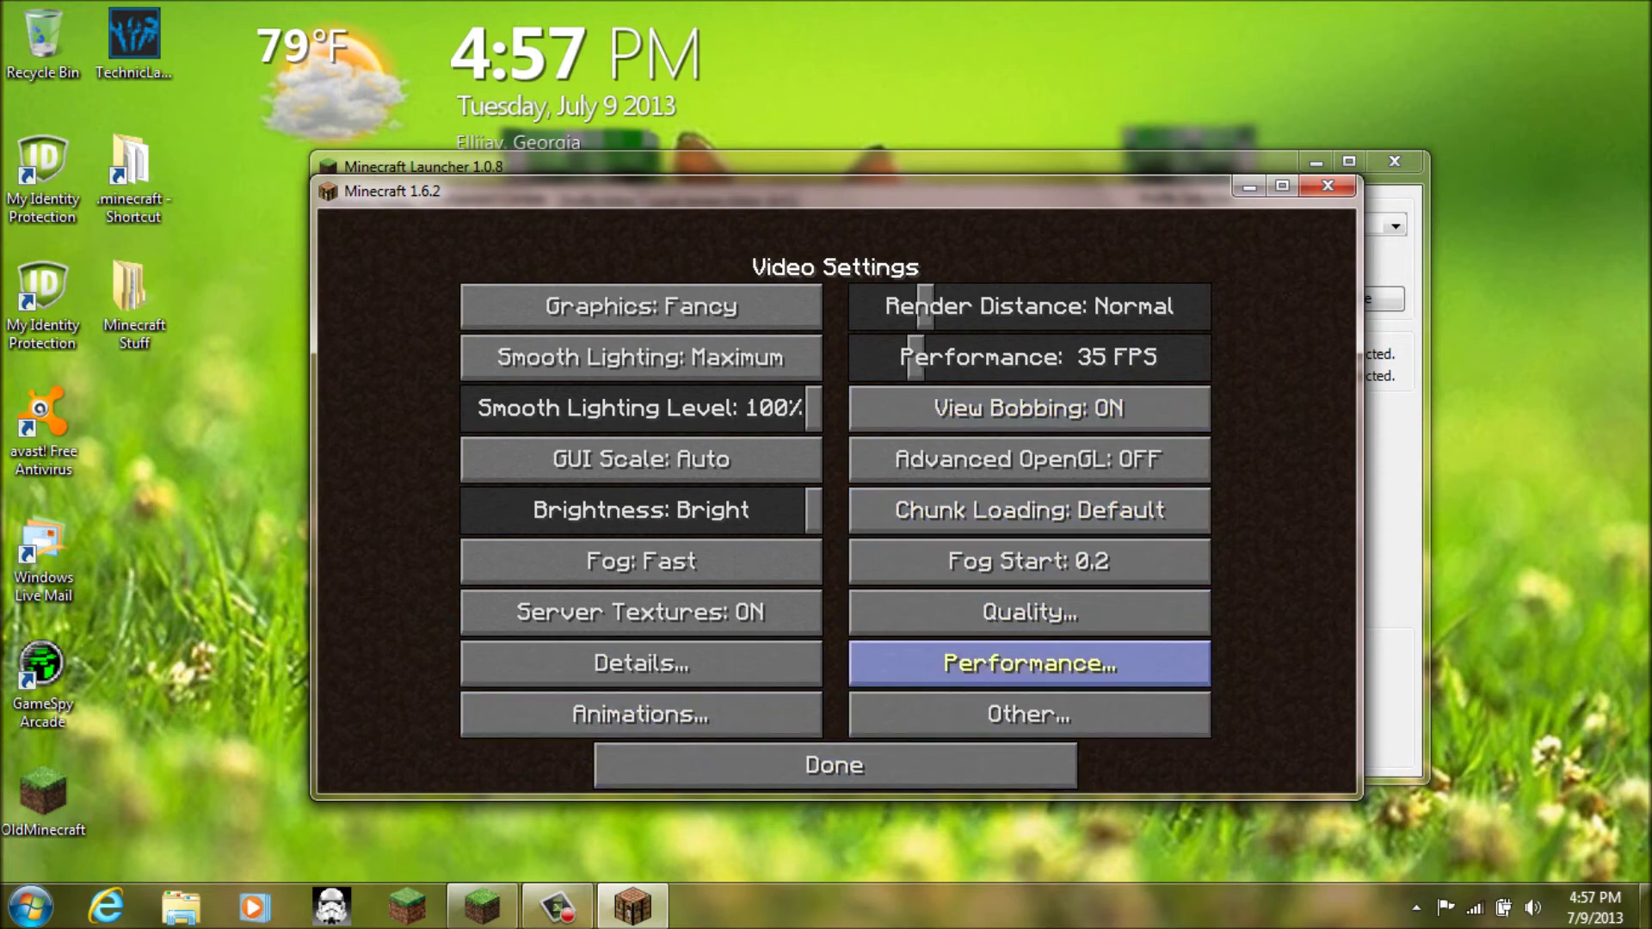
pyautogui.click(1030, 663)
pyautogui.click(835, 765)
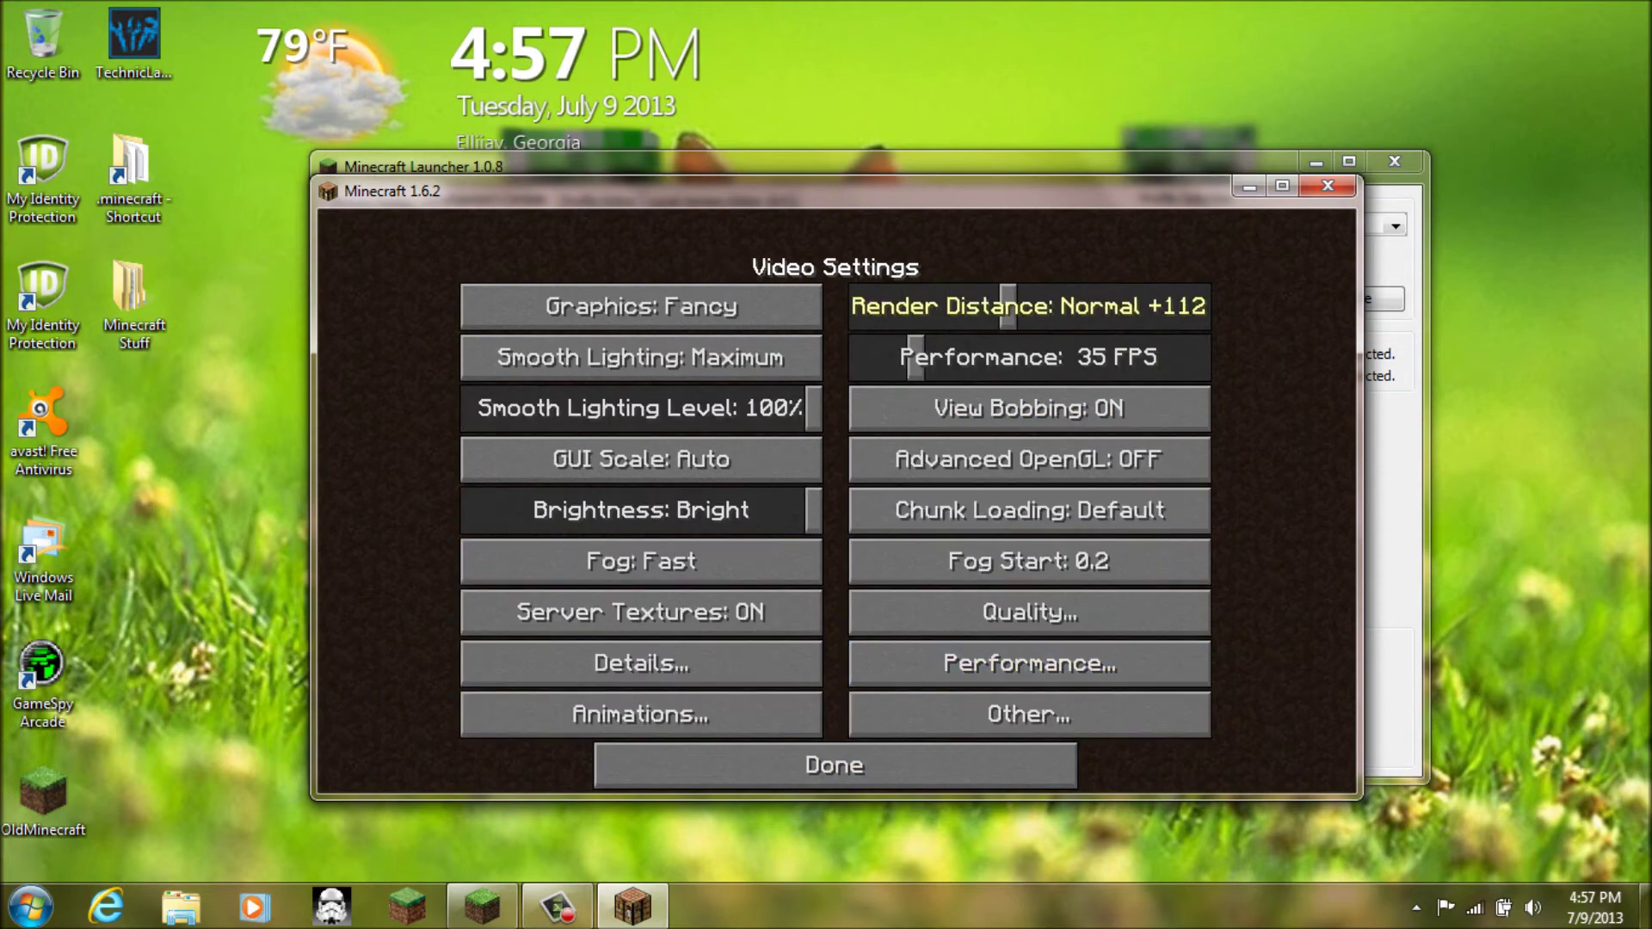
pyautogui.moveTo(935, 307); pyautogui.dragTo(927, 306)
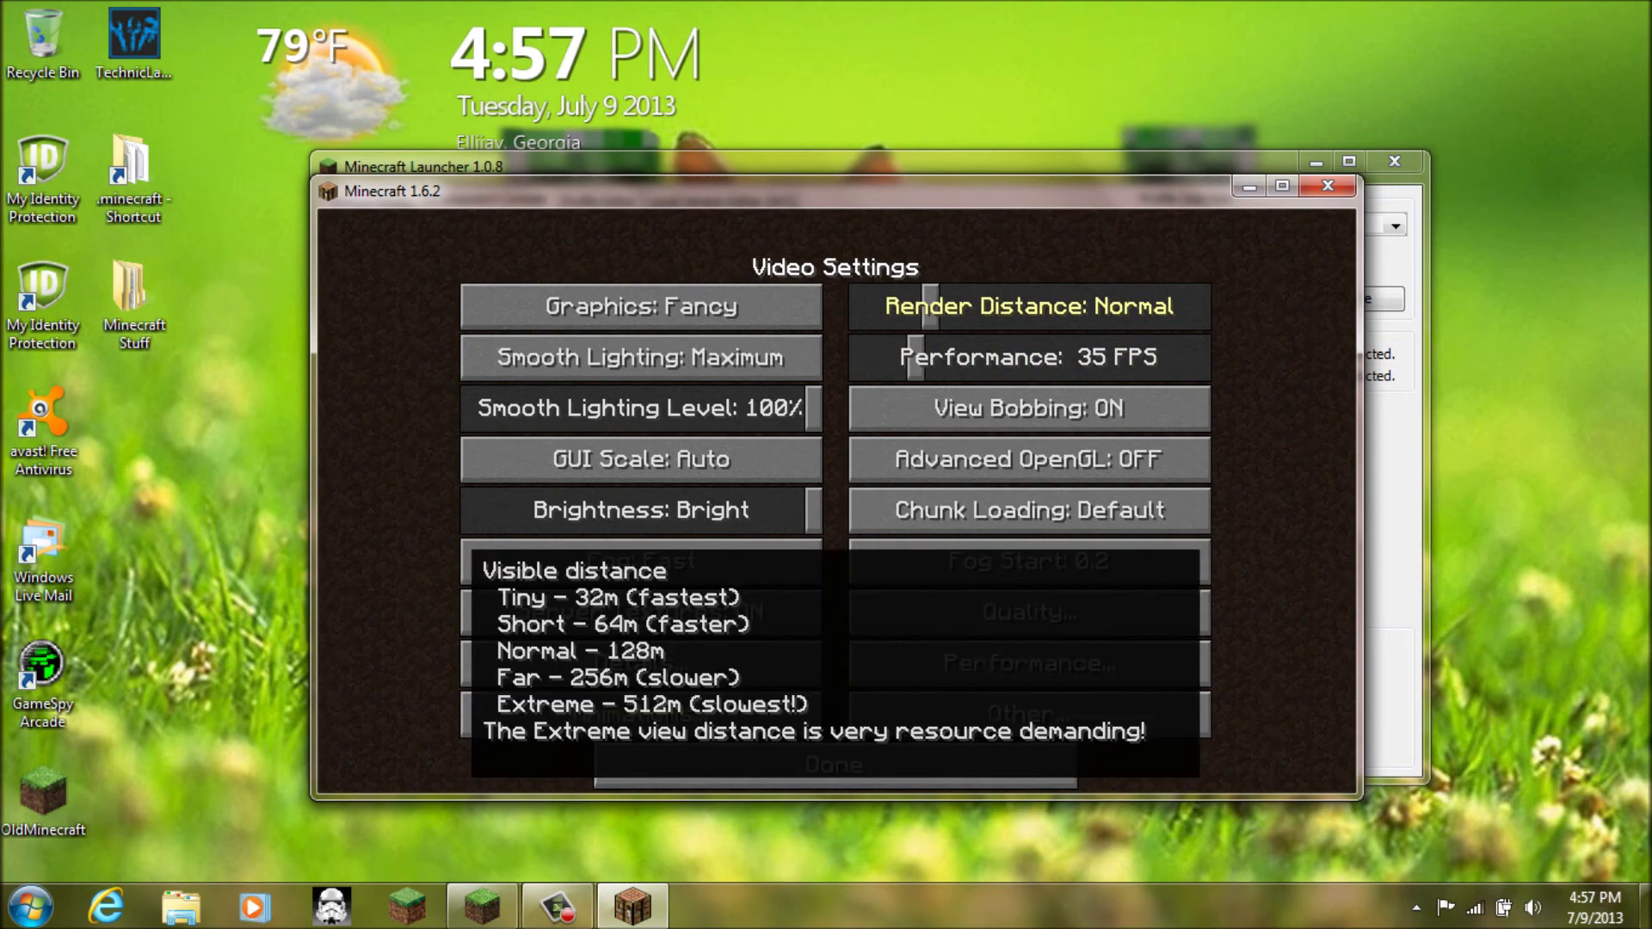
pyautogui.click(834, 755)
pyautogui.click(835, 753)
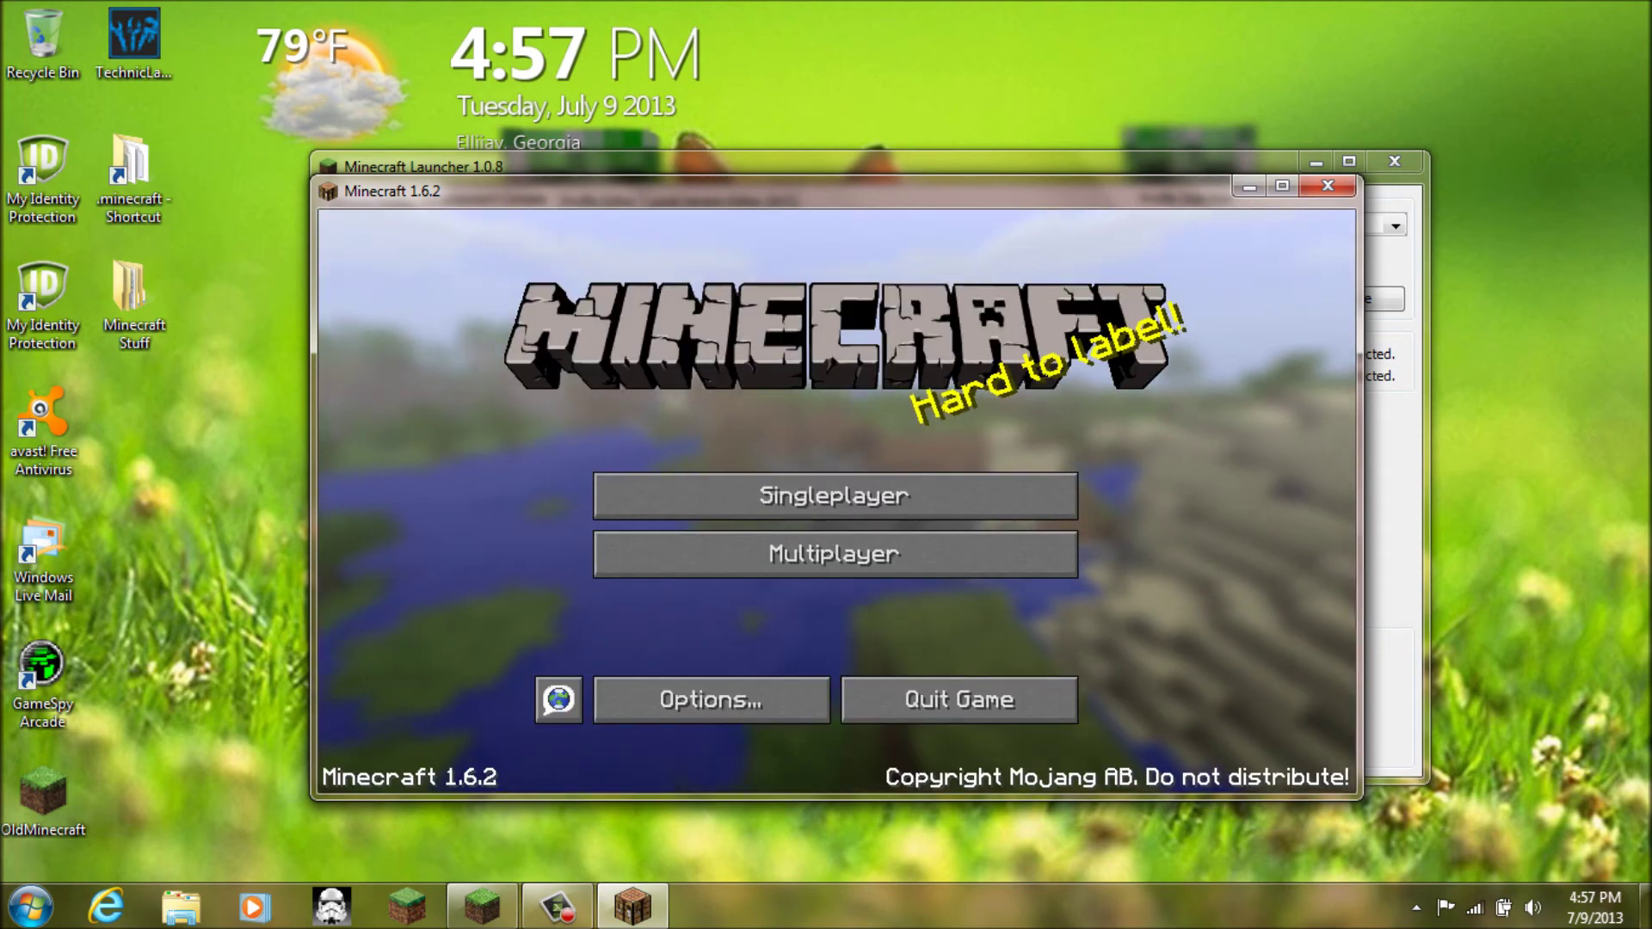
# Review the available resource packs in the game options, return to the title screen, and quit the game
pyautogui.click(645, 684)
pyautogui.click(645, 684)
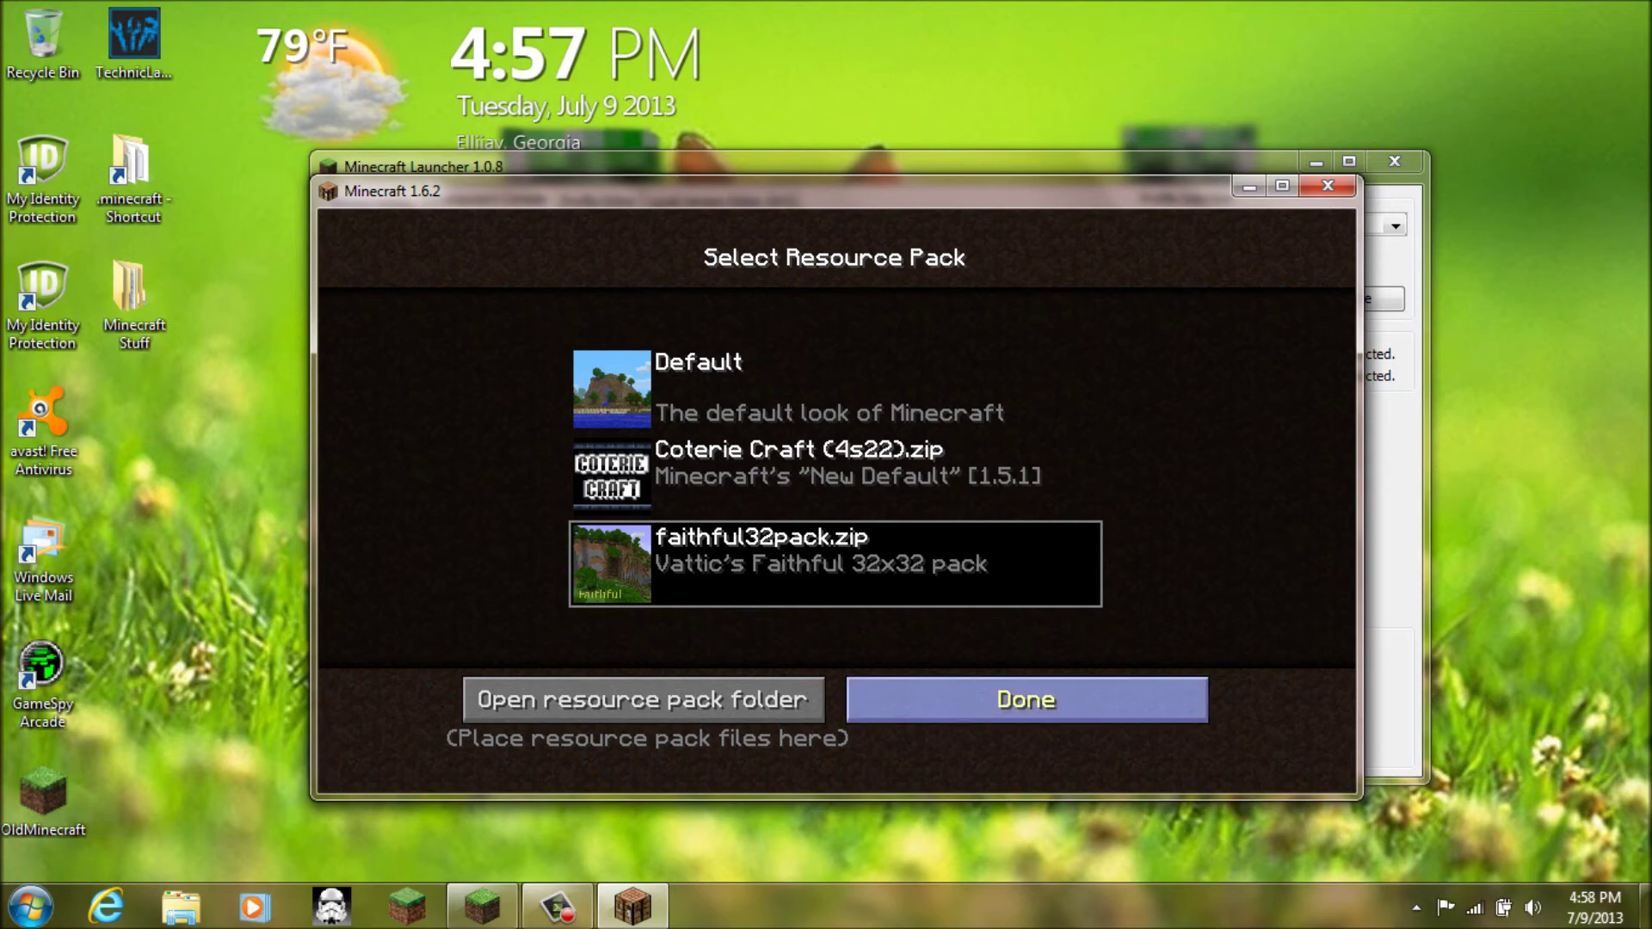
pyautogui.click(1027, 700)
pyautogui.click(833, 738)
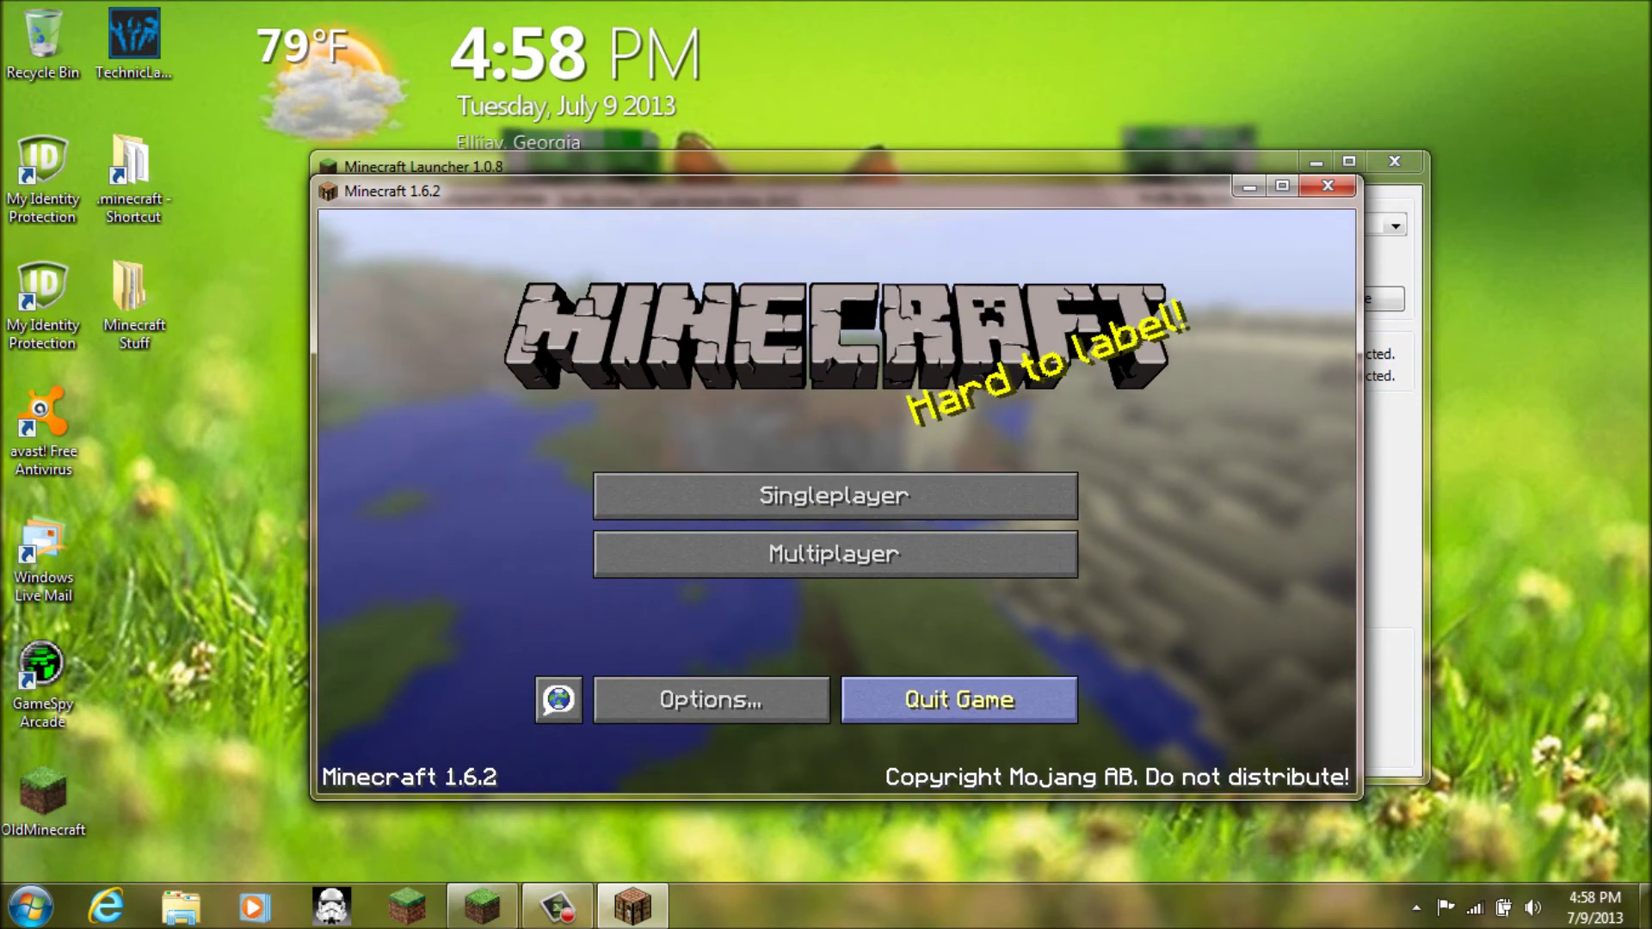
pyautogui.click(958, 700)
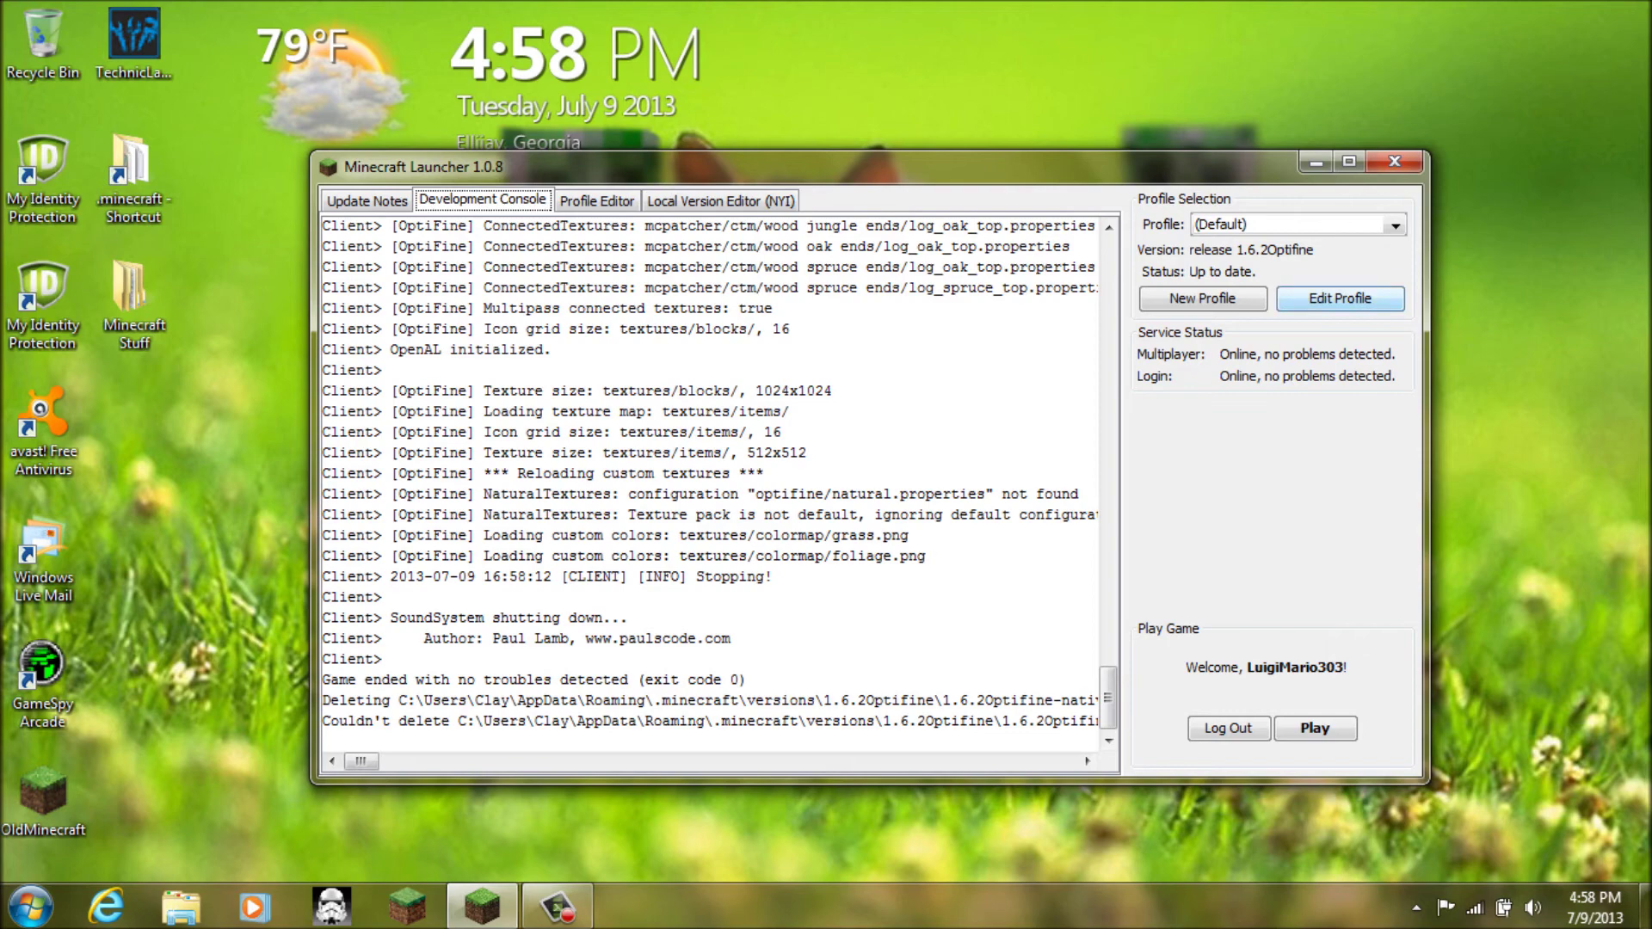
pyautogui.moveTo(926, 555); pyautogui.dragTo(322, 556)
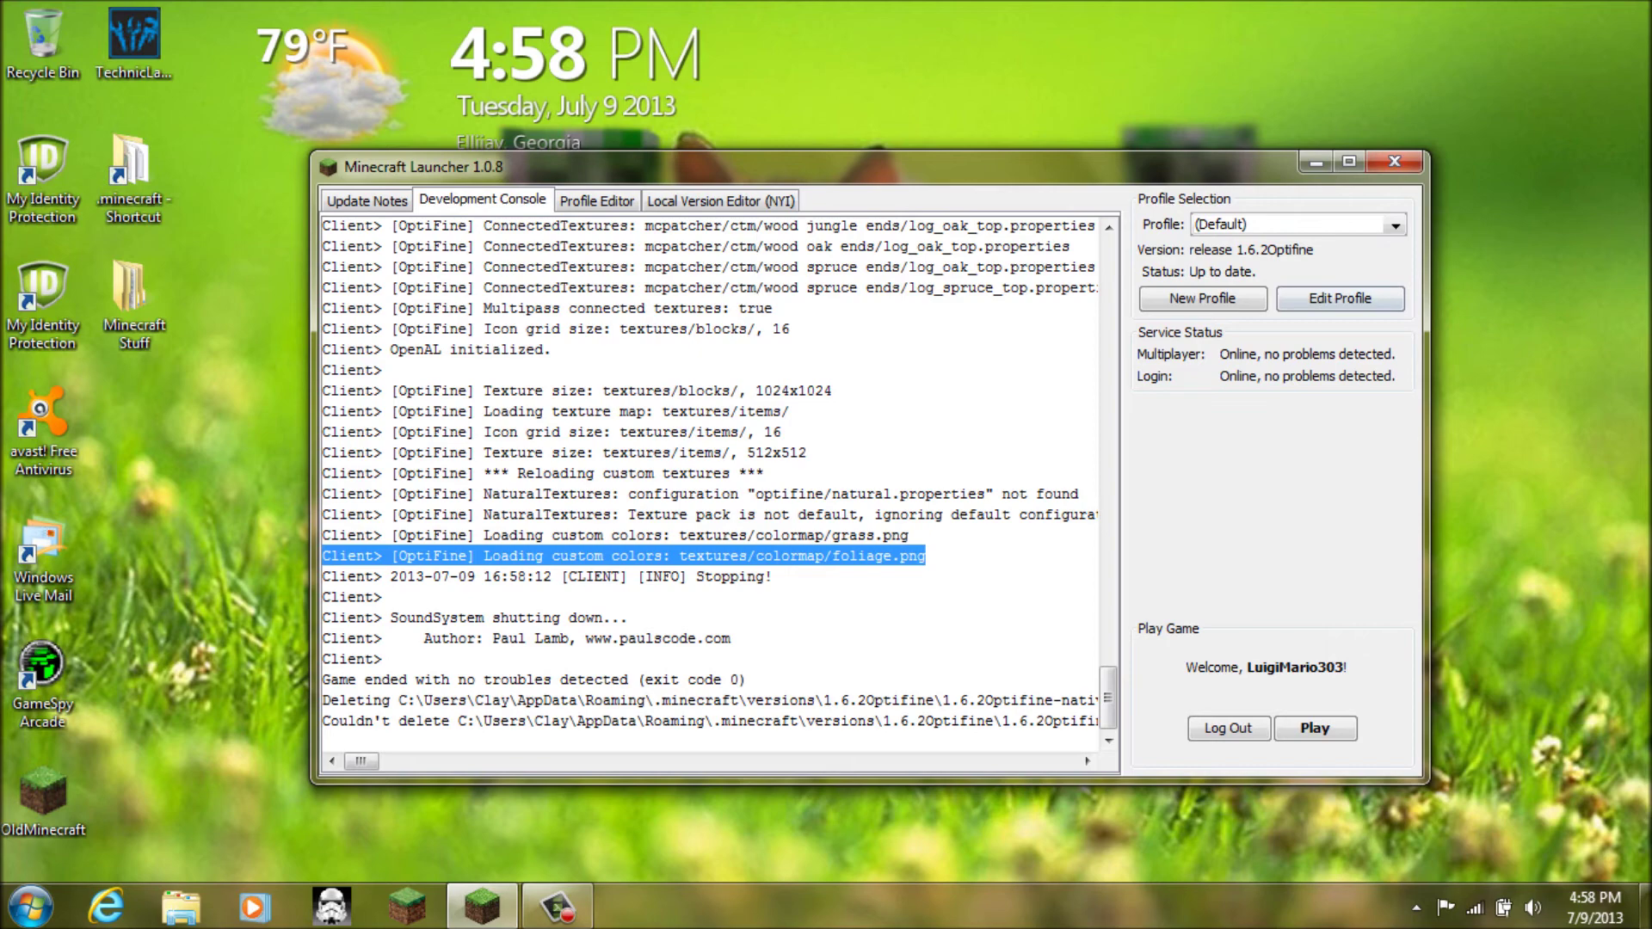
pyautogui.click(1084, 714)
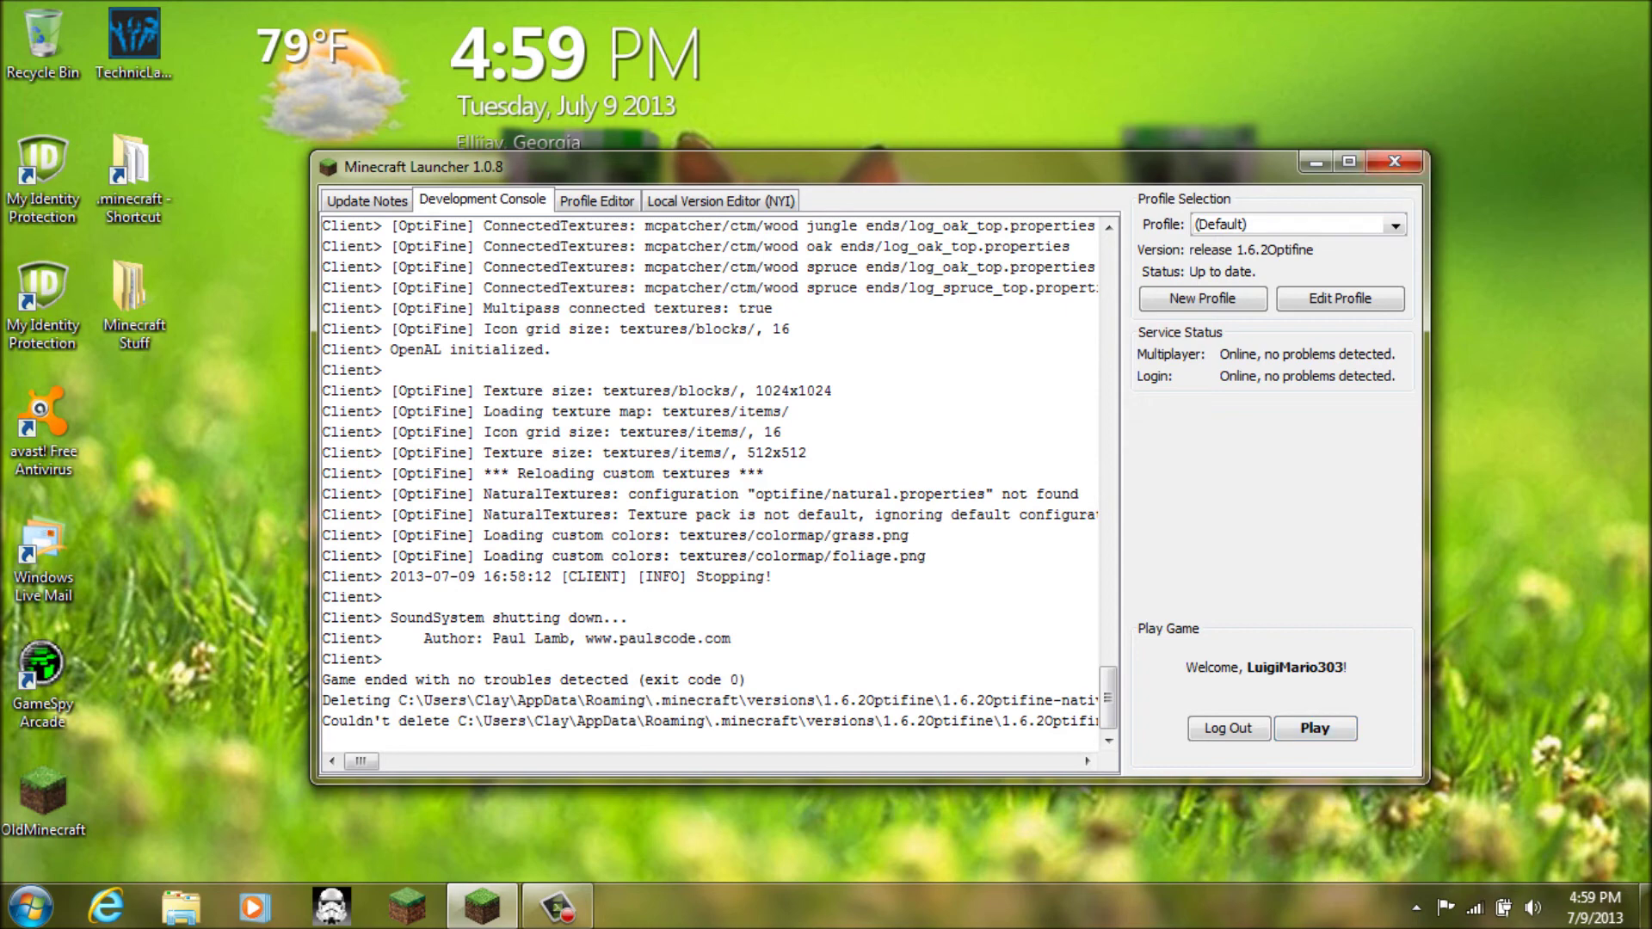
# Set the (Default) profile to use version release 1.6.2OF, save the profile, and close the launcher
pyautogui.click(1339, 299)
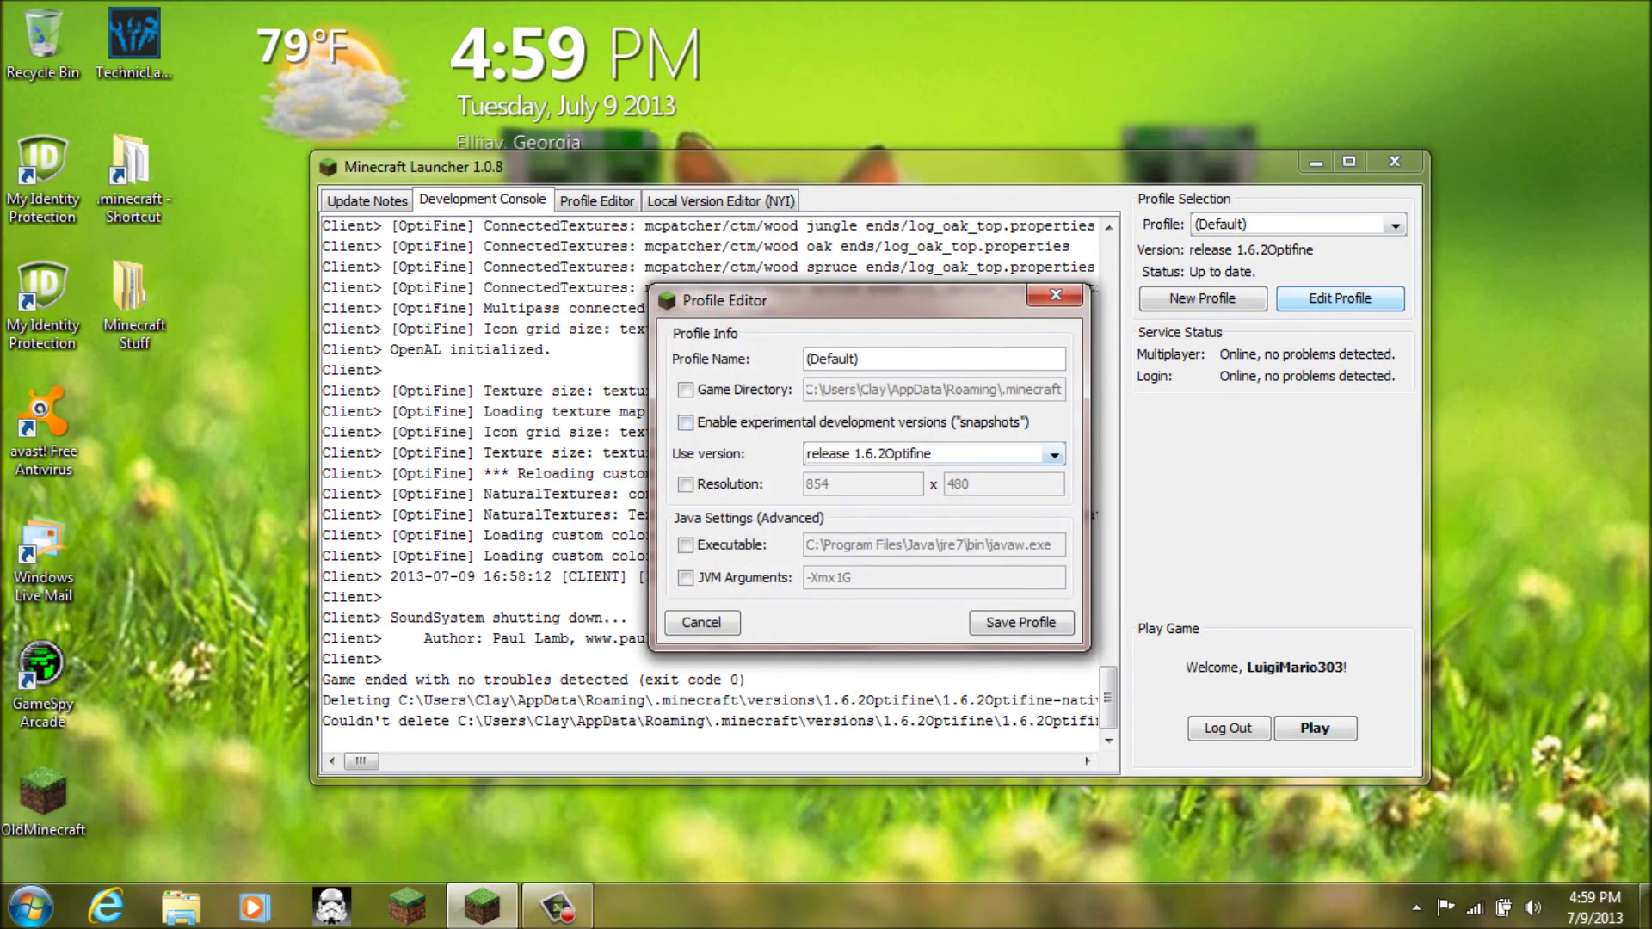
pyautogui.click(1053, 454)
pyautogui.click(852, 497)
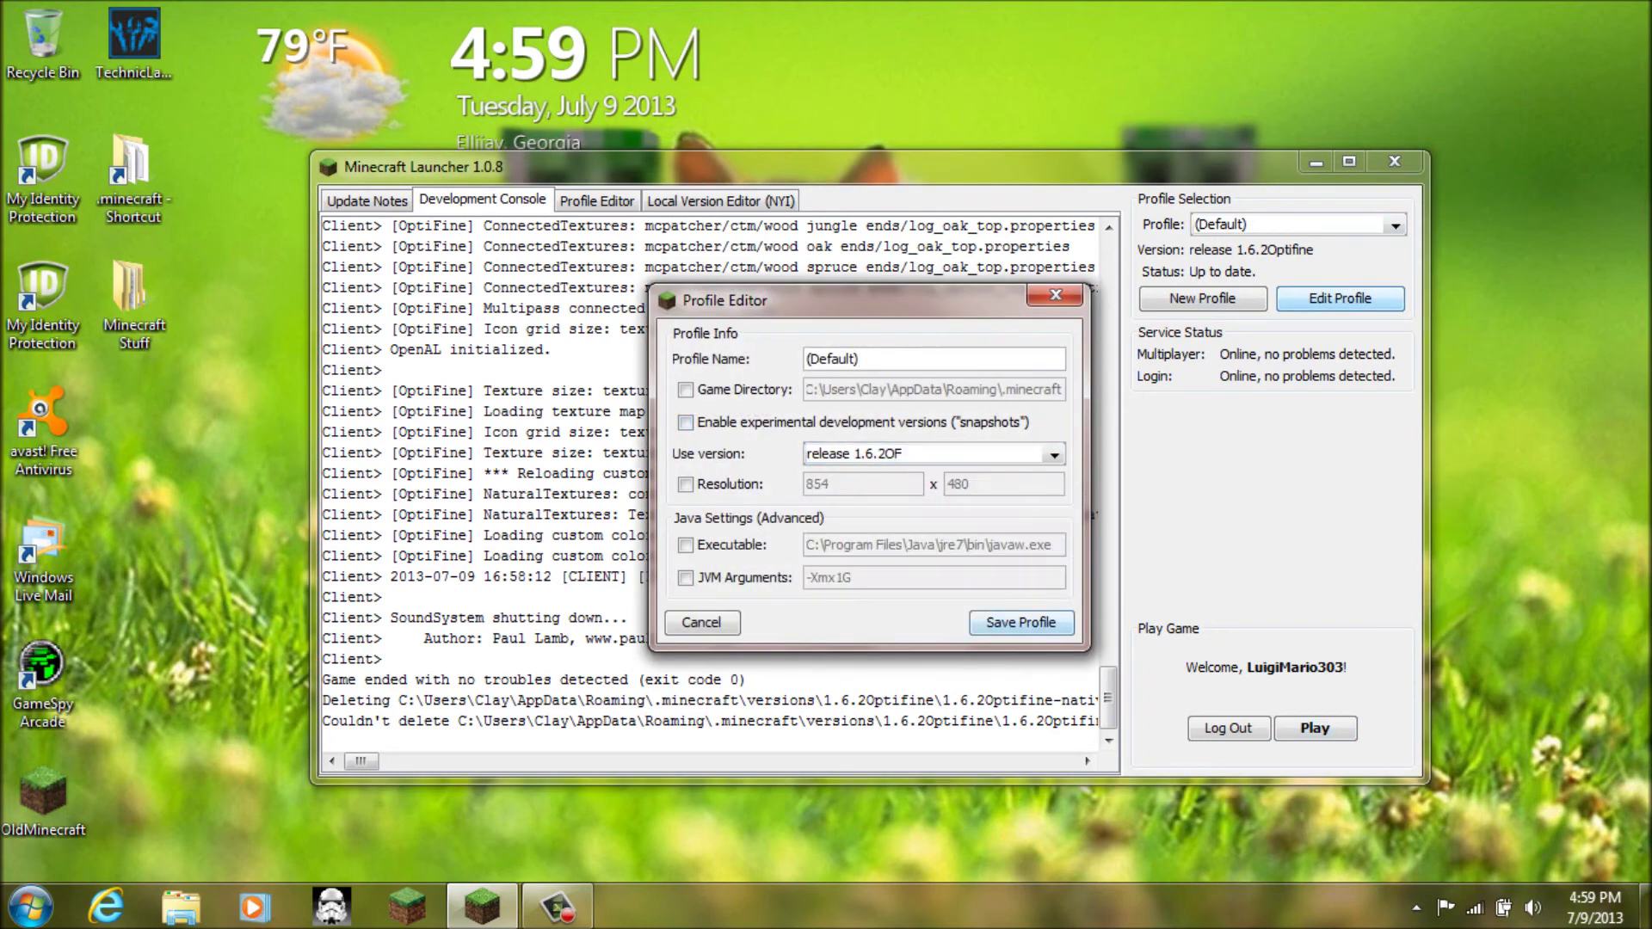
pyautogui.click(1020, 622)
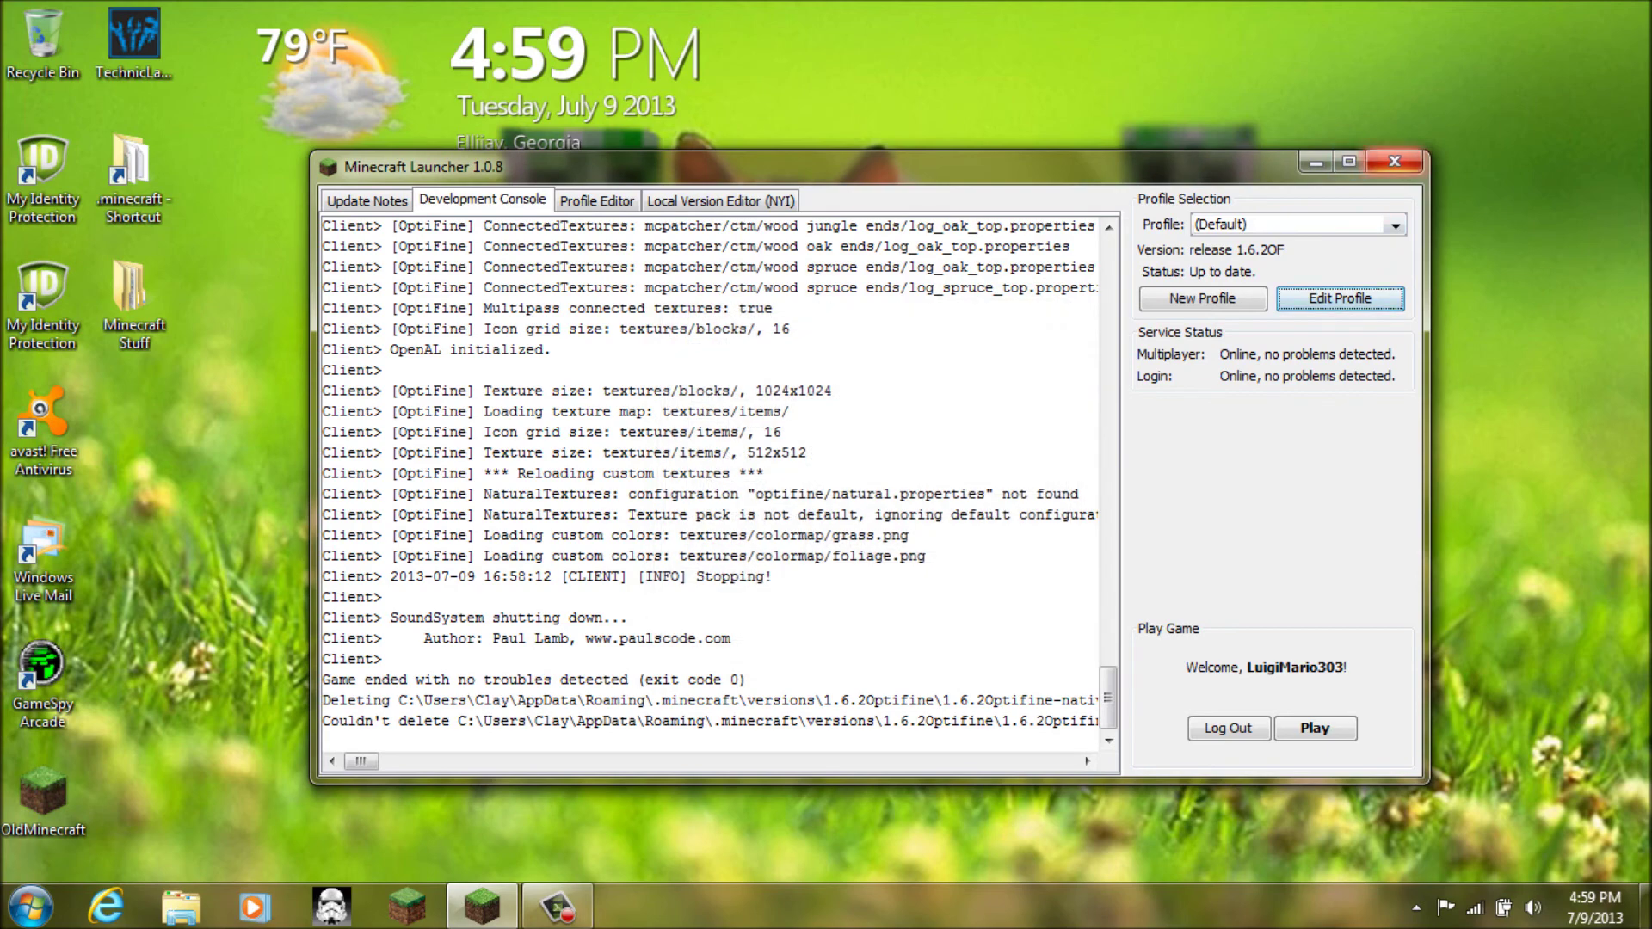
pyautogui.click(1393, 161)
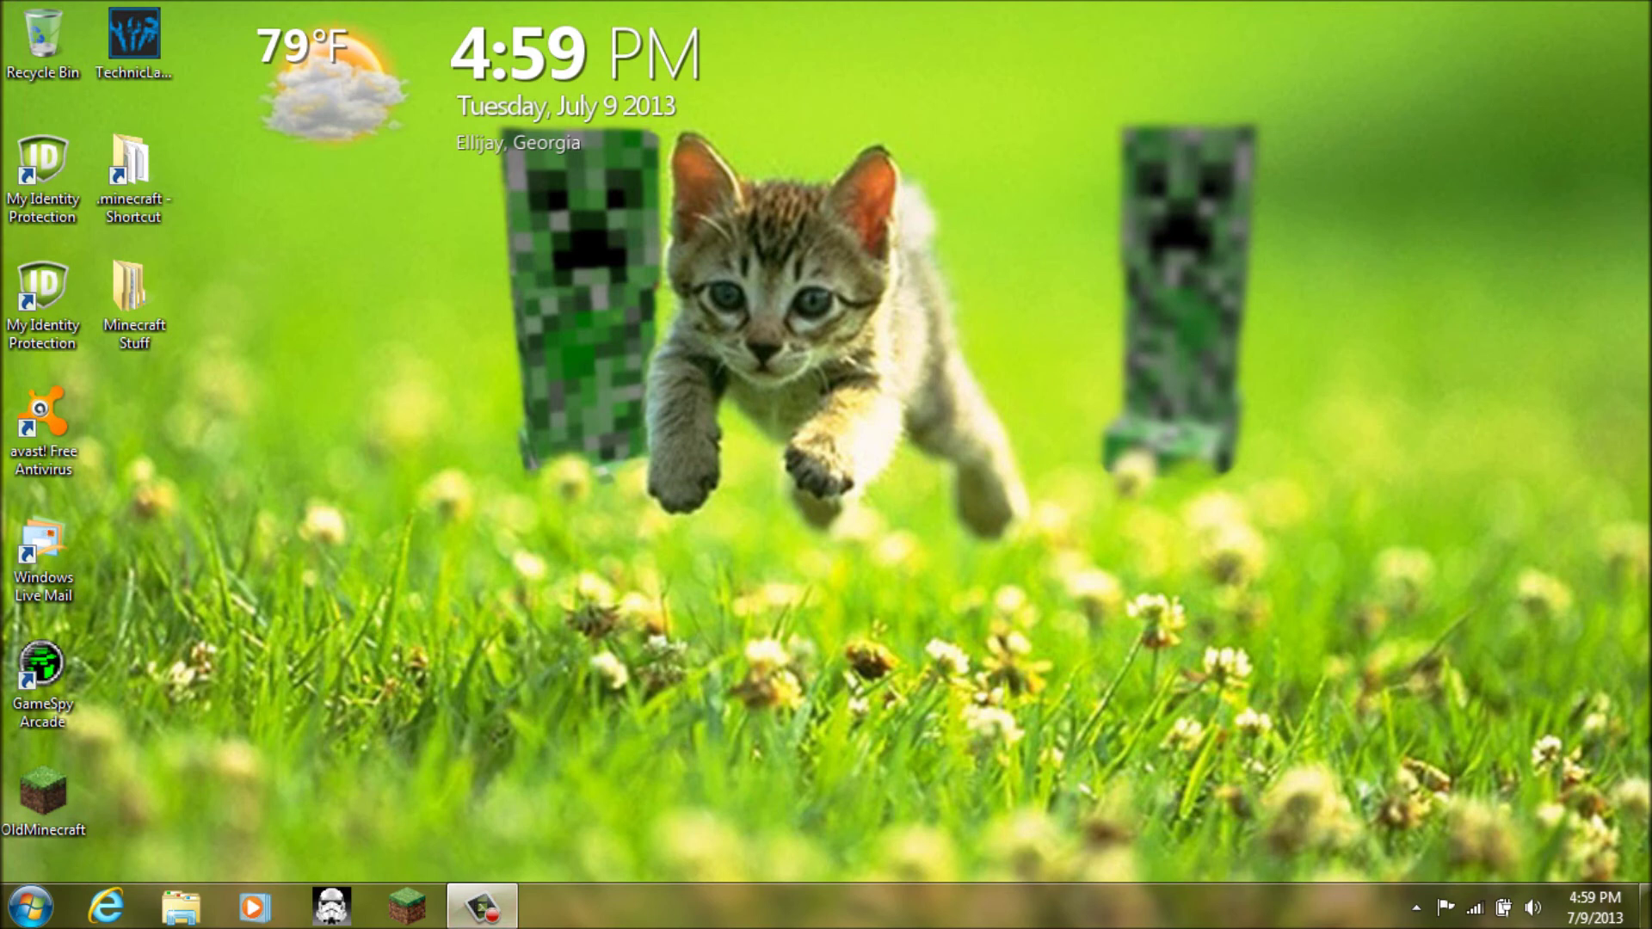
pyautogui.moveTo(1121, 618); pyautogui.dragTo(834, 542)
pyautogui.moveTo(482, 905)
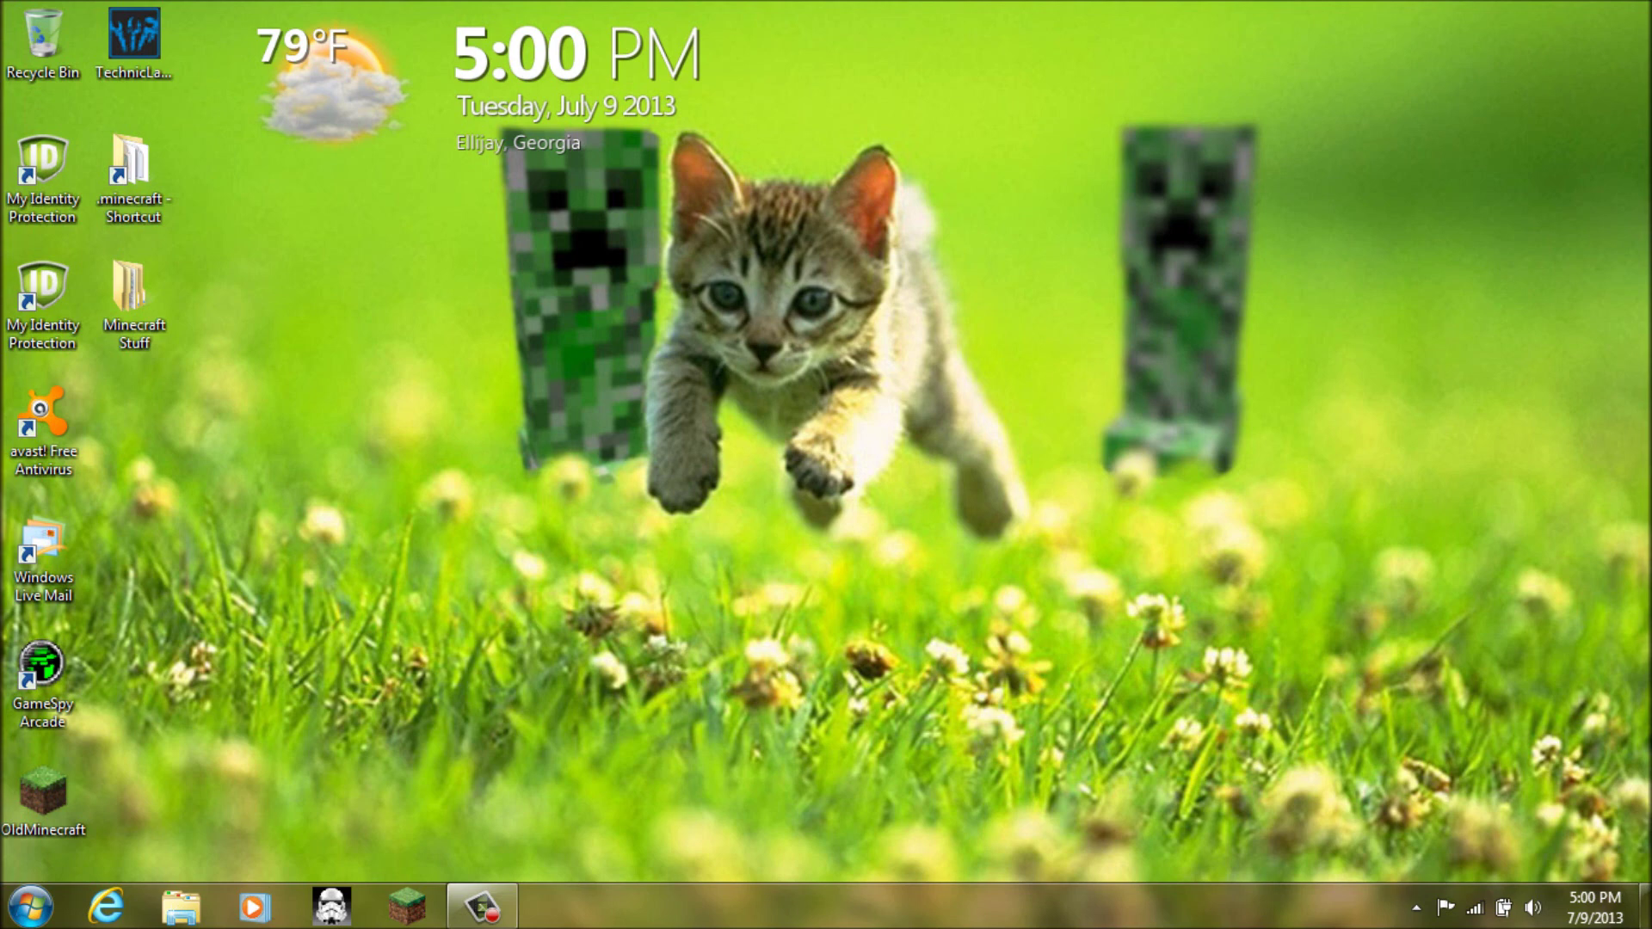
pyautogui.moveTo(1076, 546); pyautogui.dragTo(911, 502)
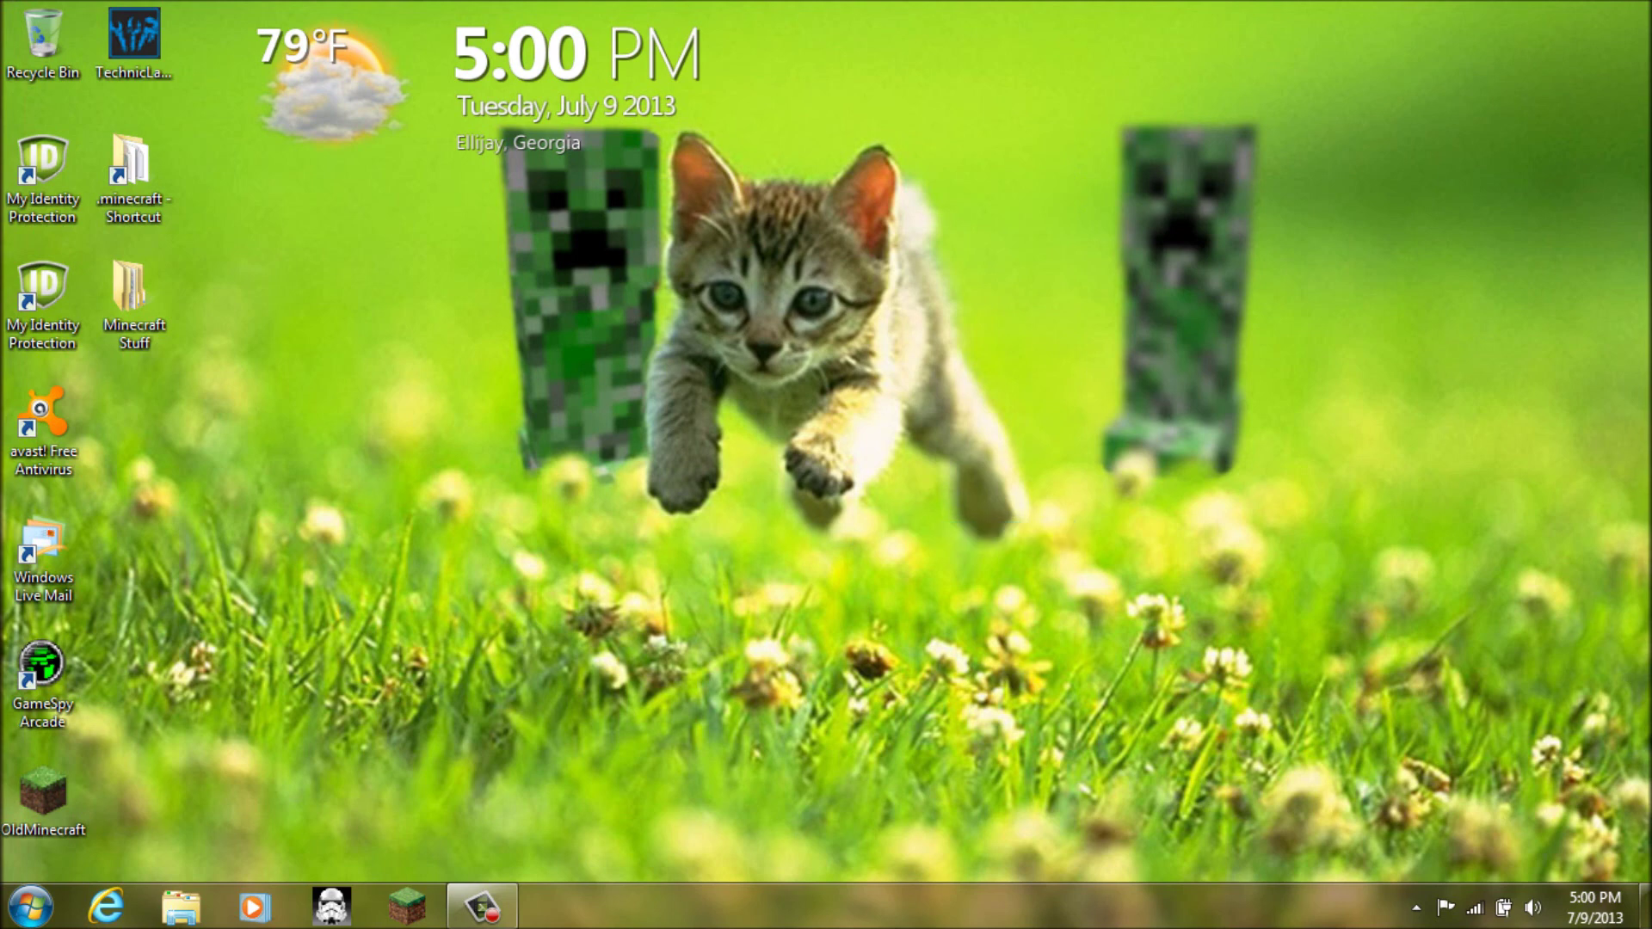